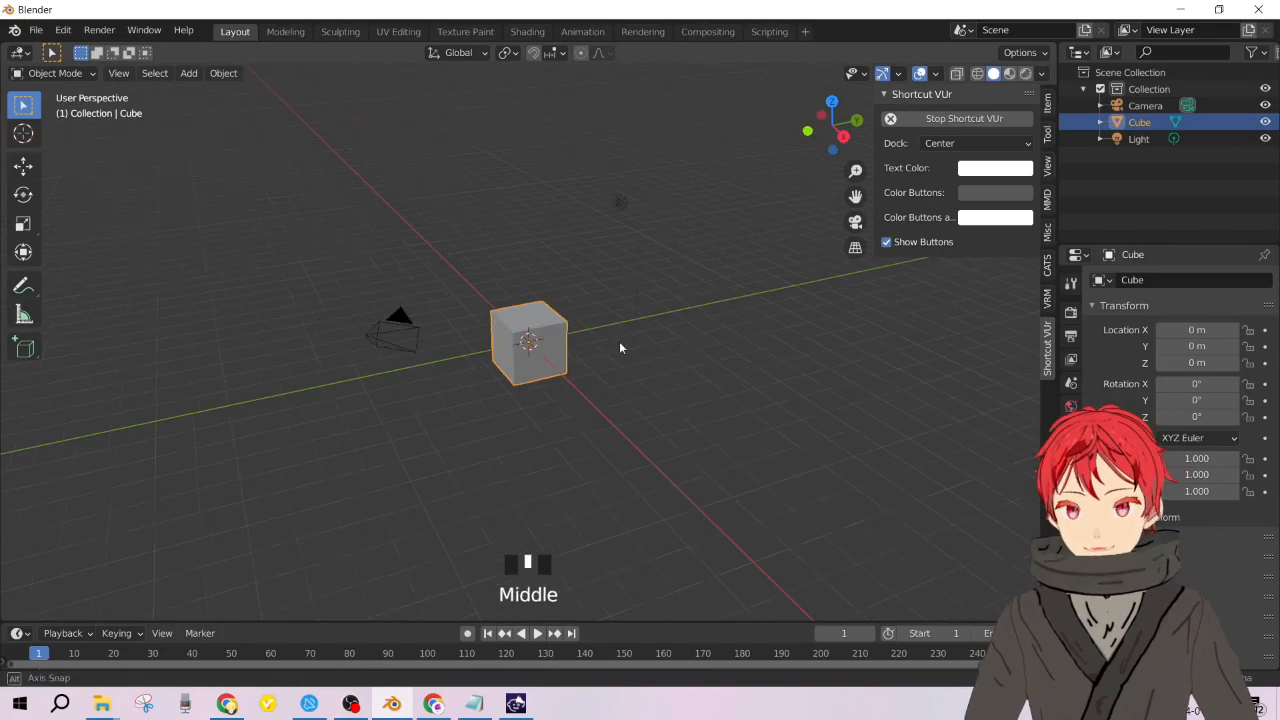
scroll(544, 322, "up", 2)
scroll(544, 322, "down", 3)
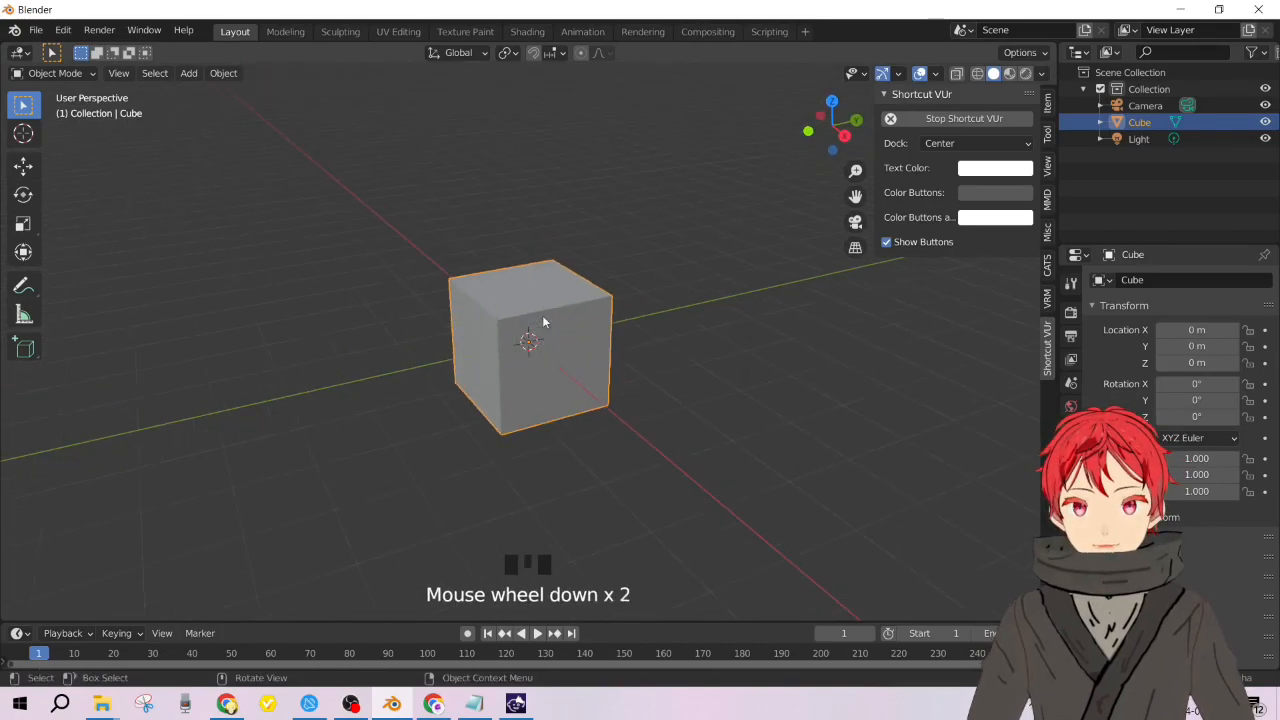
middle_click_drag(400, 378, 338, 380)
scroll(470, 365, "up", 1)
middle_click_drag(470, 365, 594, 286)
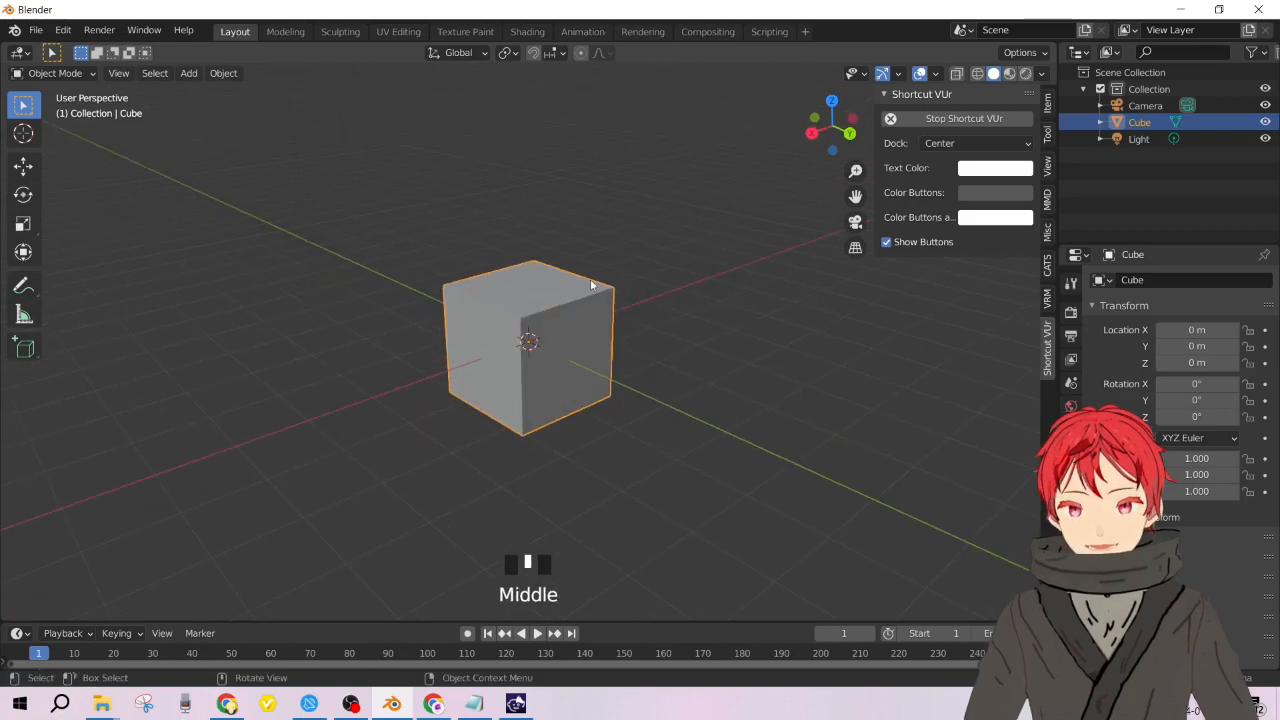
Switch to the UV Editing workspace and select the cube's entire UV layout.
left_click(409, 32)
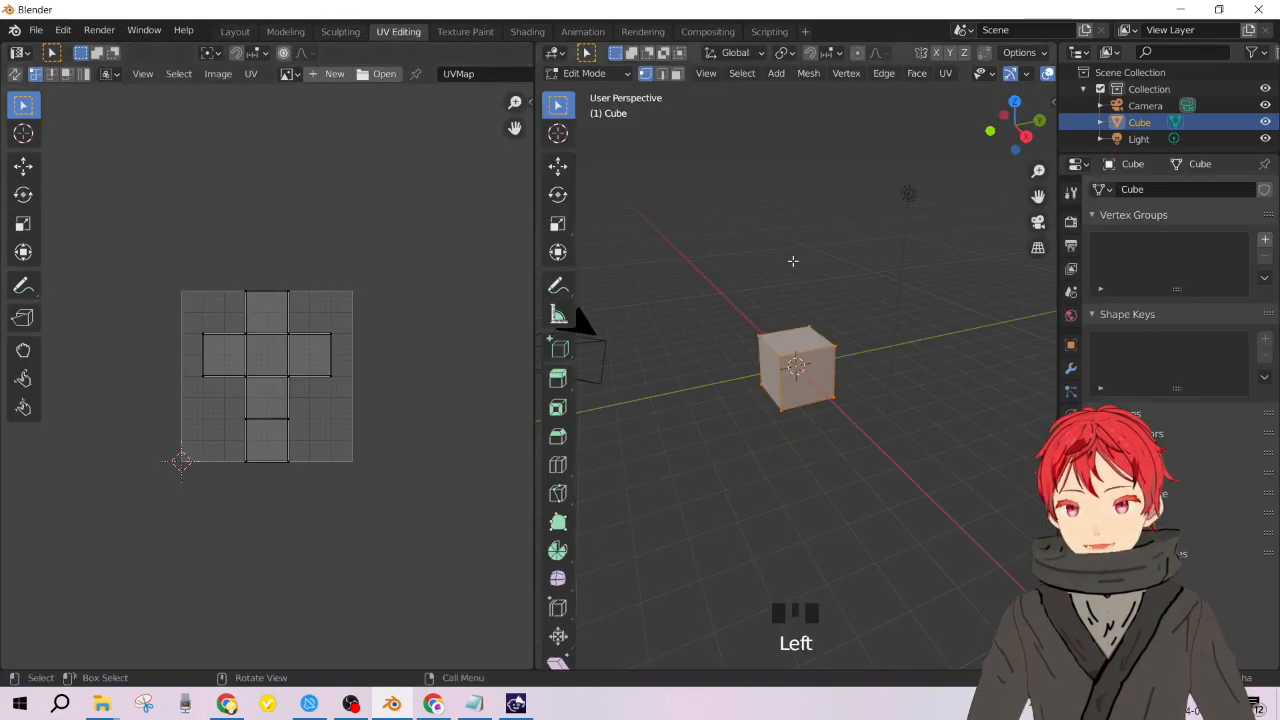
scroll(349, 355, "down", 2)
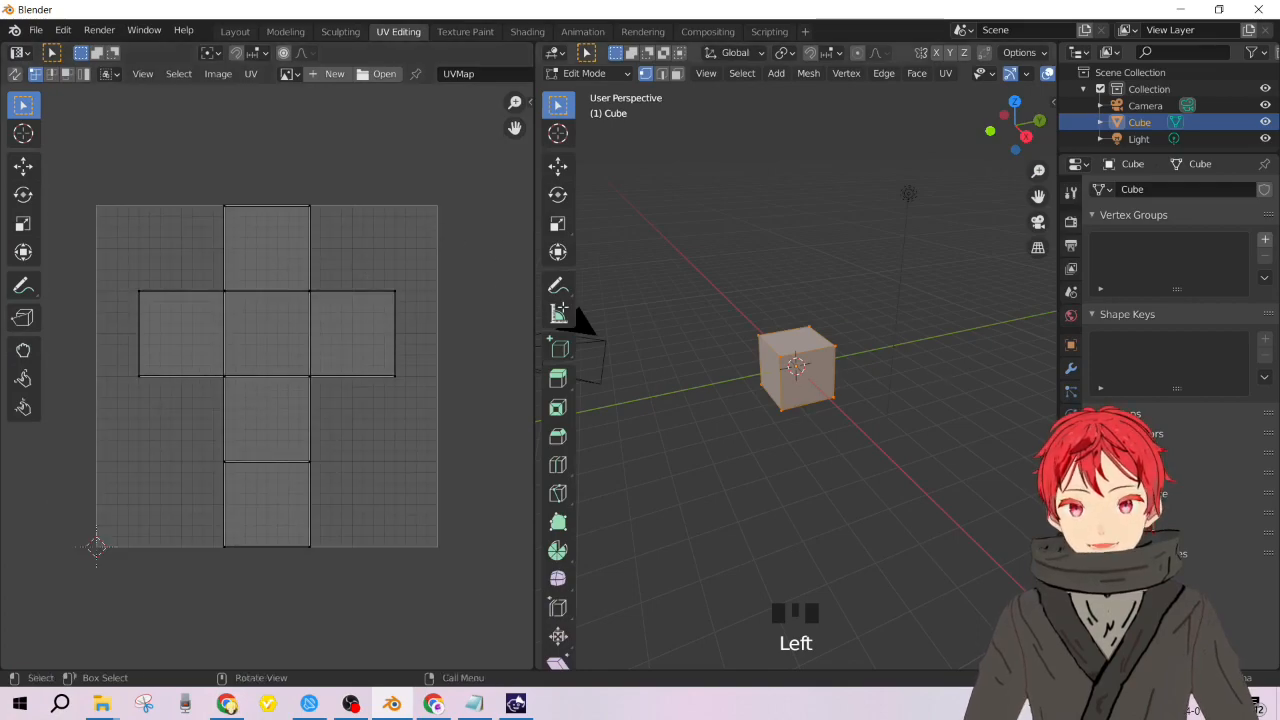
left_click_drag(464, 160, 116, 670)
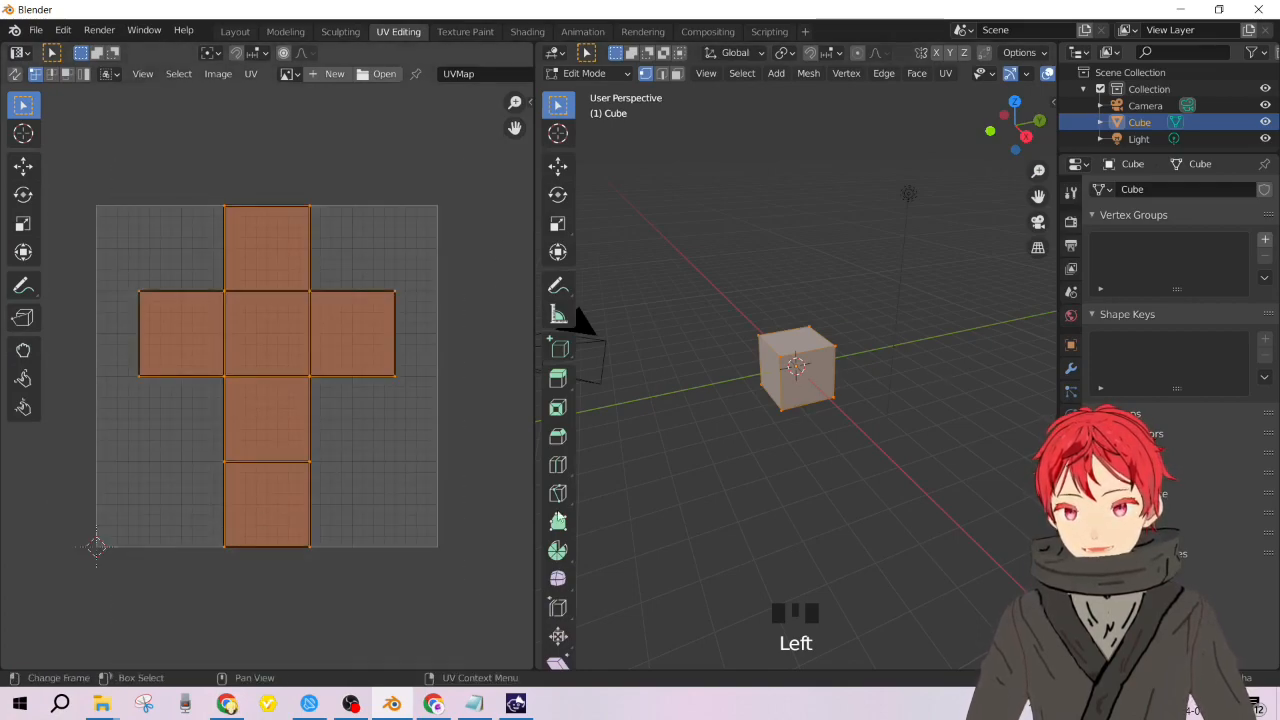
scroll(937, 309, "up", 6)
scroll(937, 309, "down", 4)
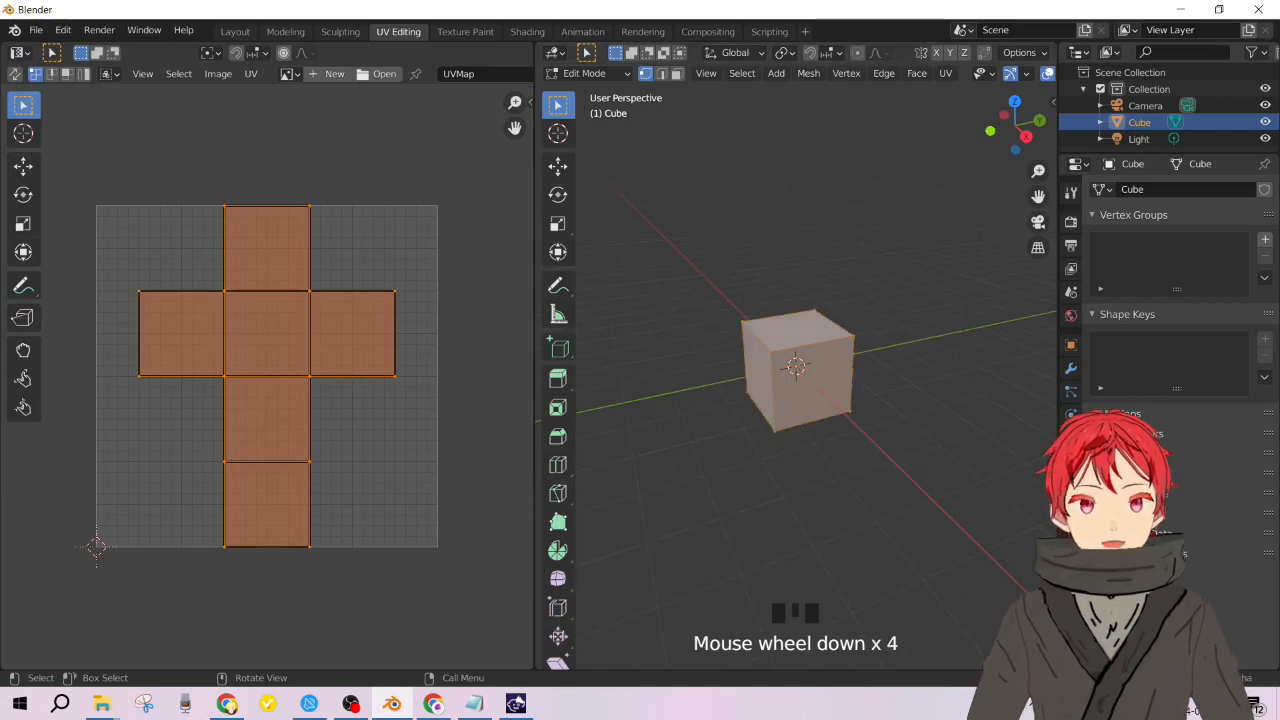
Connect an Image Texture to the Base Color of the cube's material.
left_click(1070, 315)
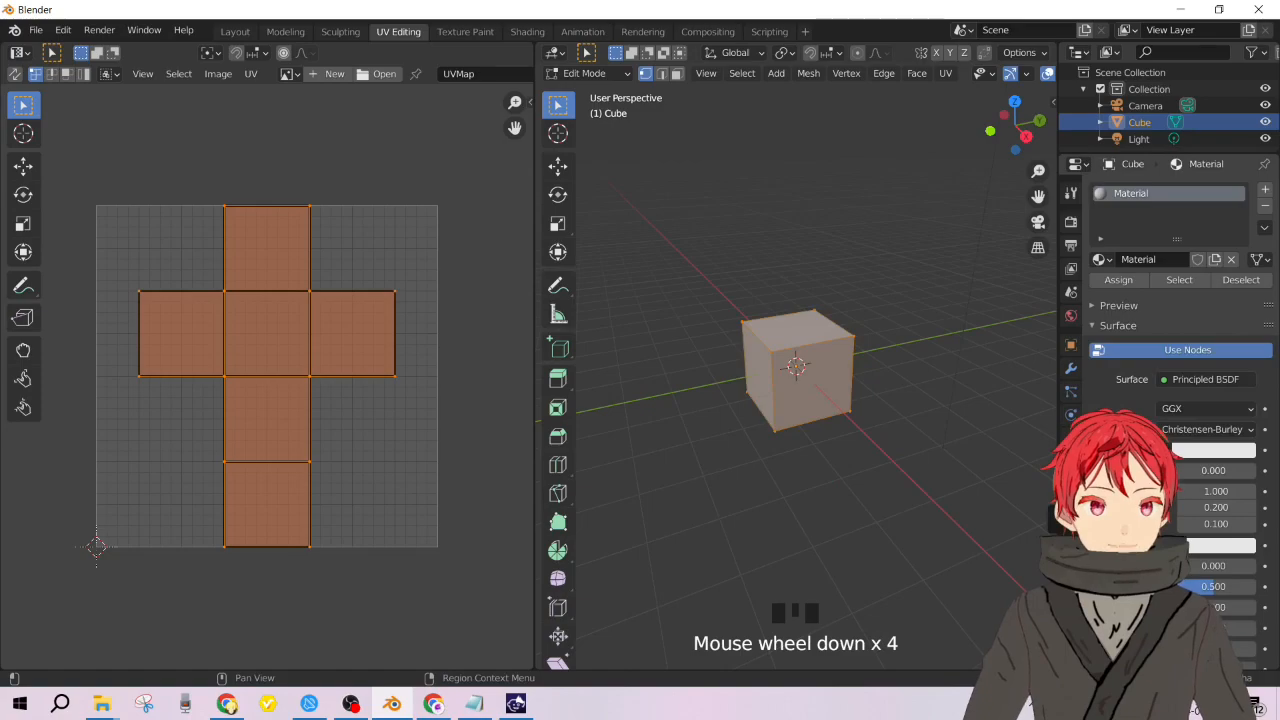
left_click(1164, 450)
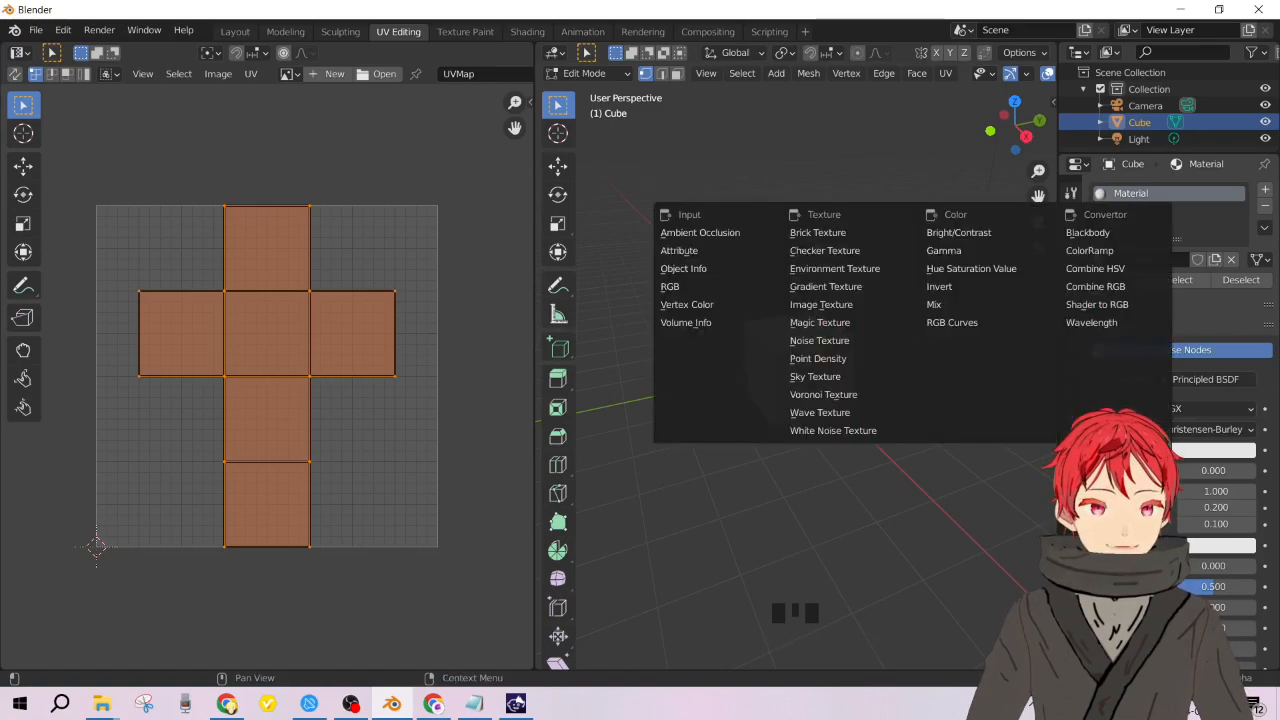
left_click(1164, 450)
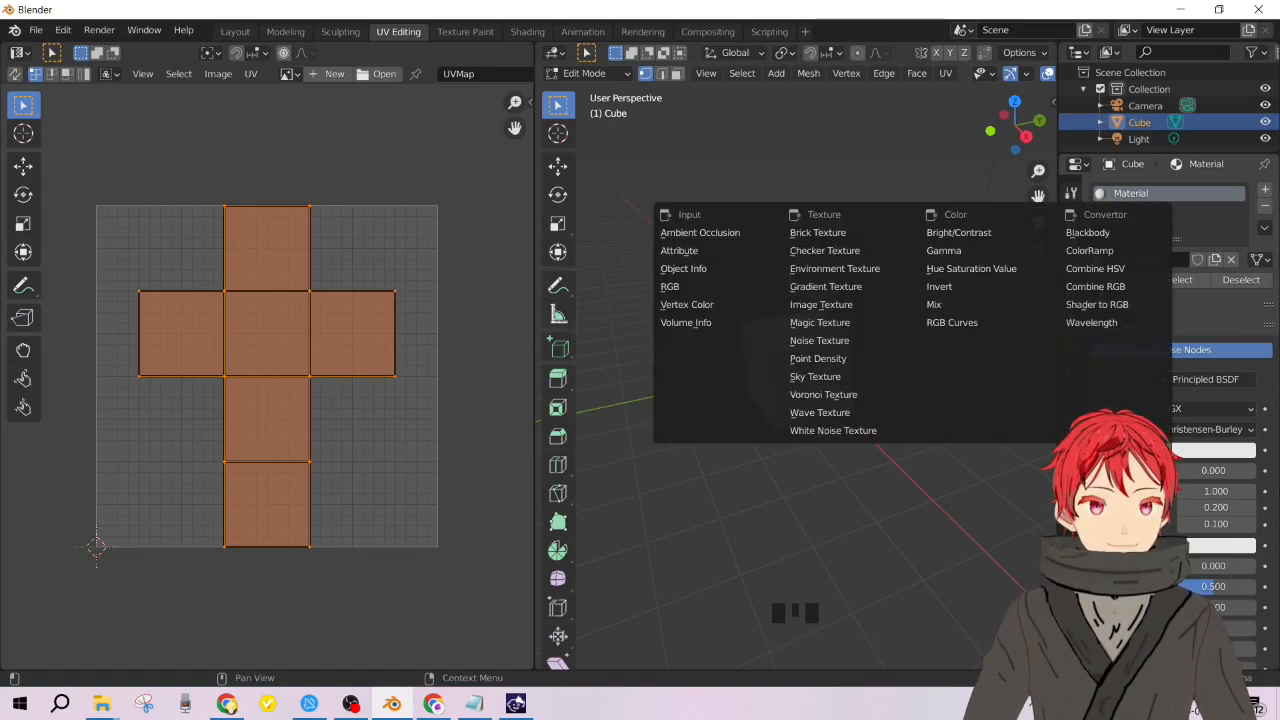
left_click(866, 304)
Load Chess_Board.svg.png from the Downloads folder as the material's base color image.
left_click(1232, 472)
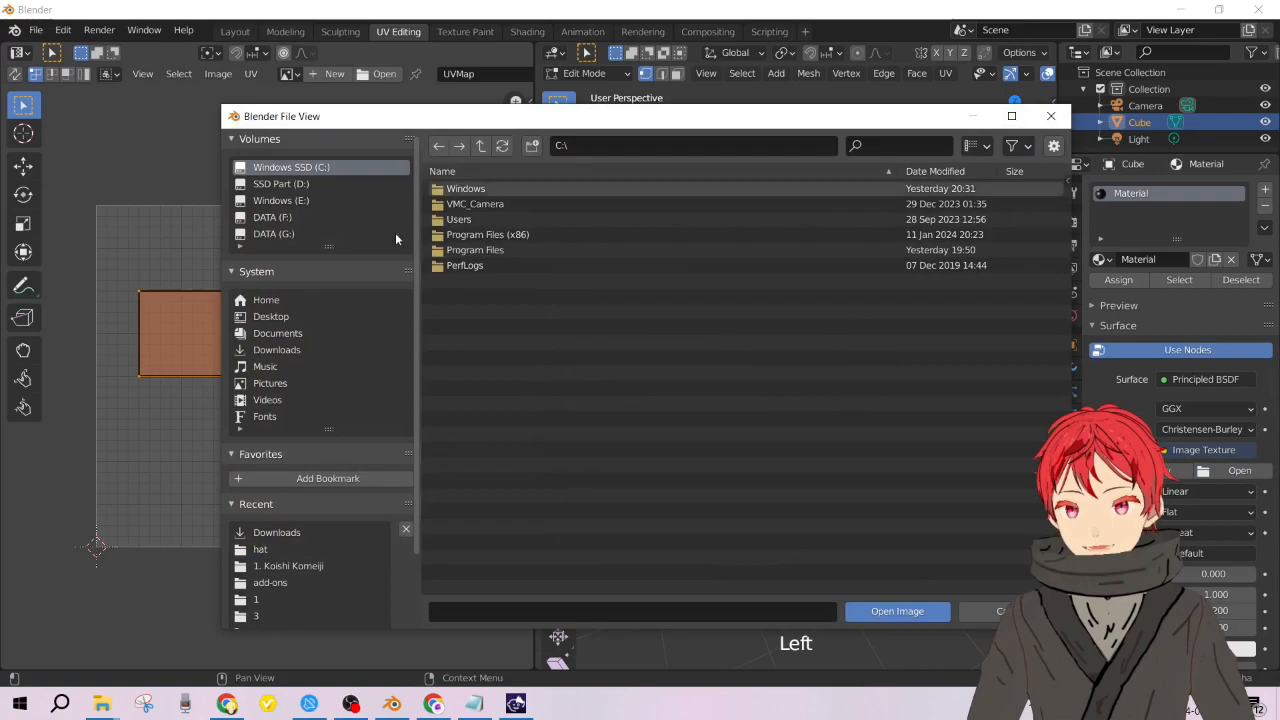
left_click(285, 350)
left_click(490, 265)
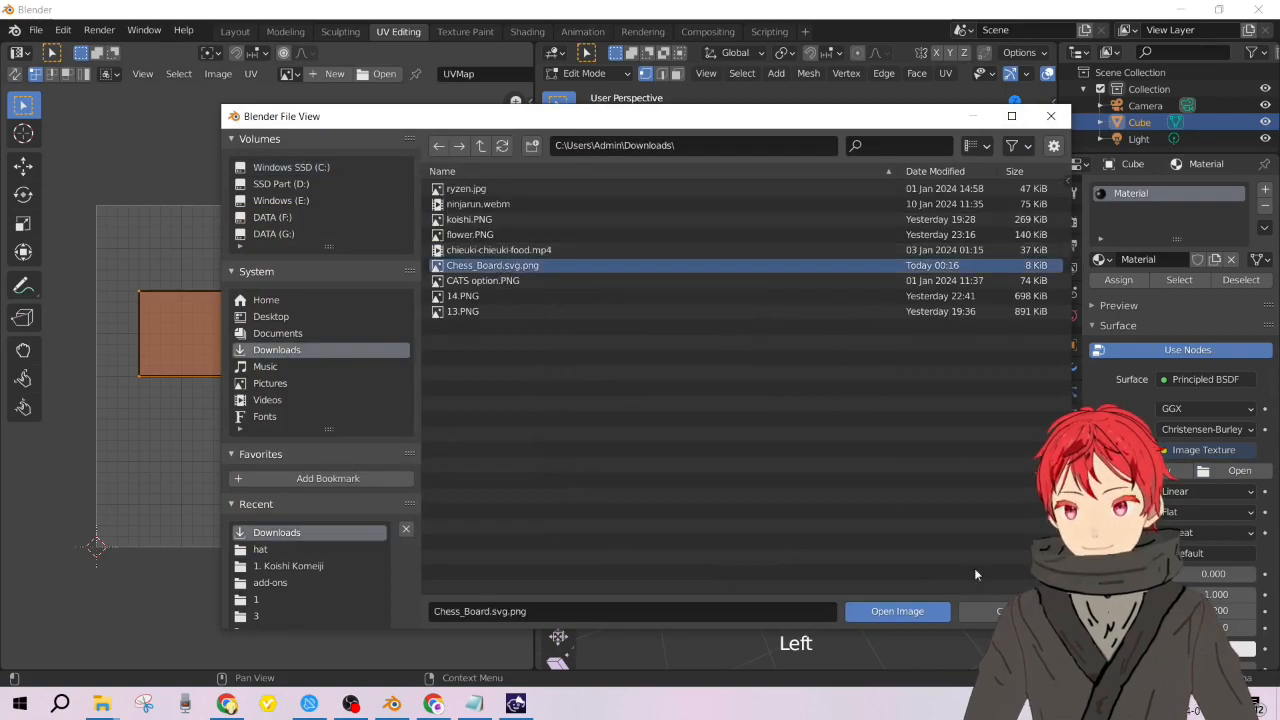
left_click(897, 611)
scroll(236, 389, "down", 6)
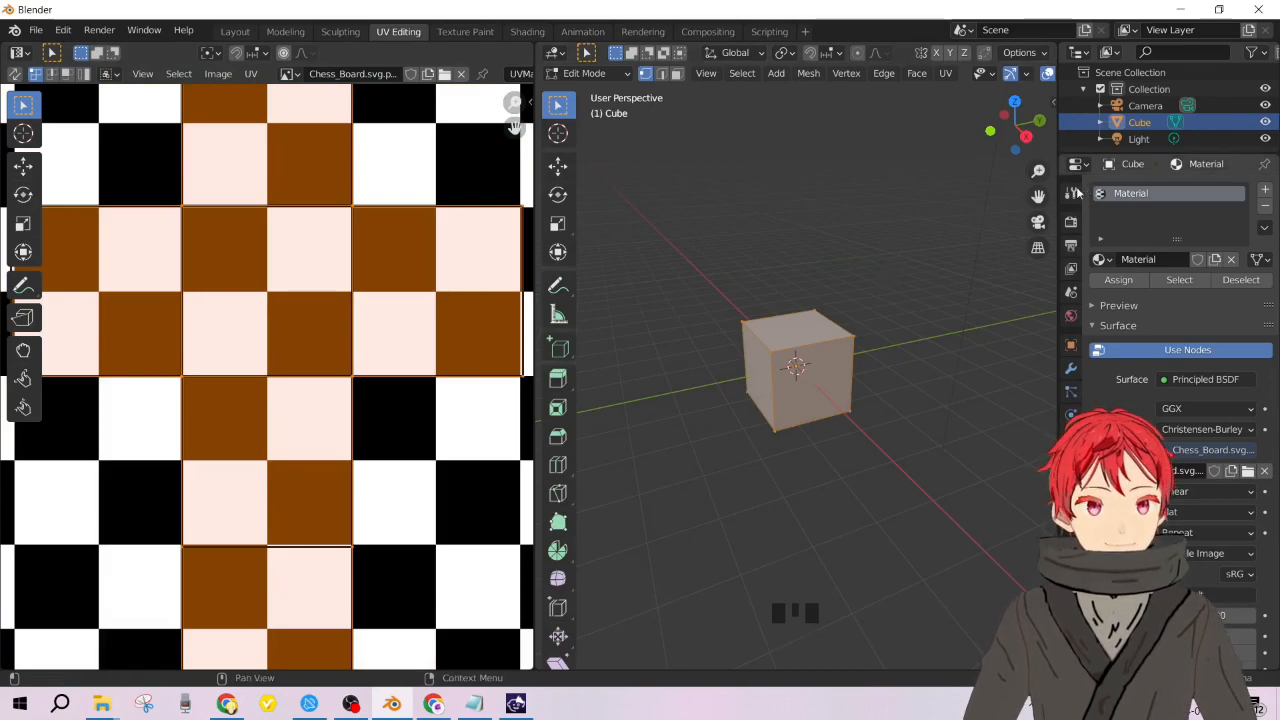
Display the cube in Material Preview shading and widen the properties area of the UV Editing workspace.
left_click_drag(1060, 190, 1186, 183)
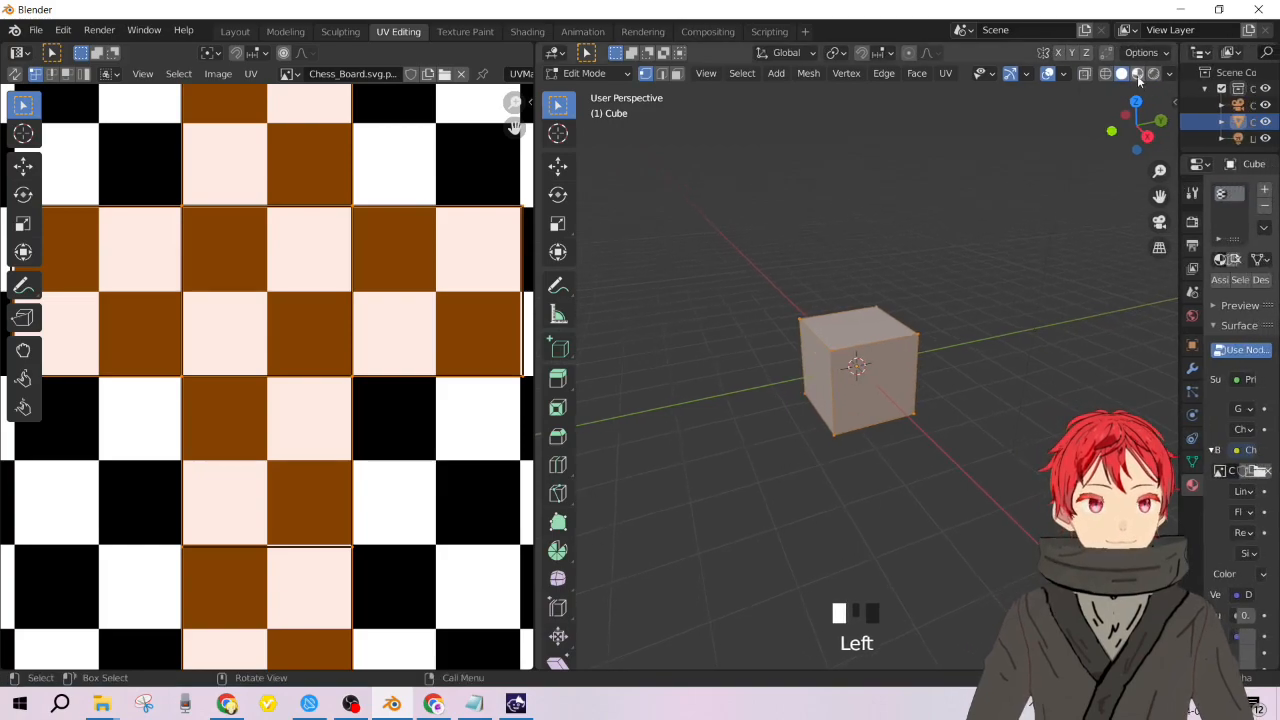
left_click(1137, 75)
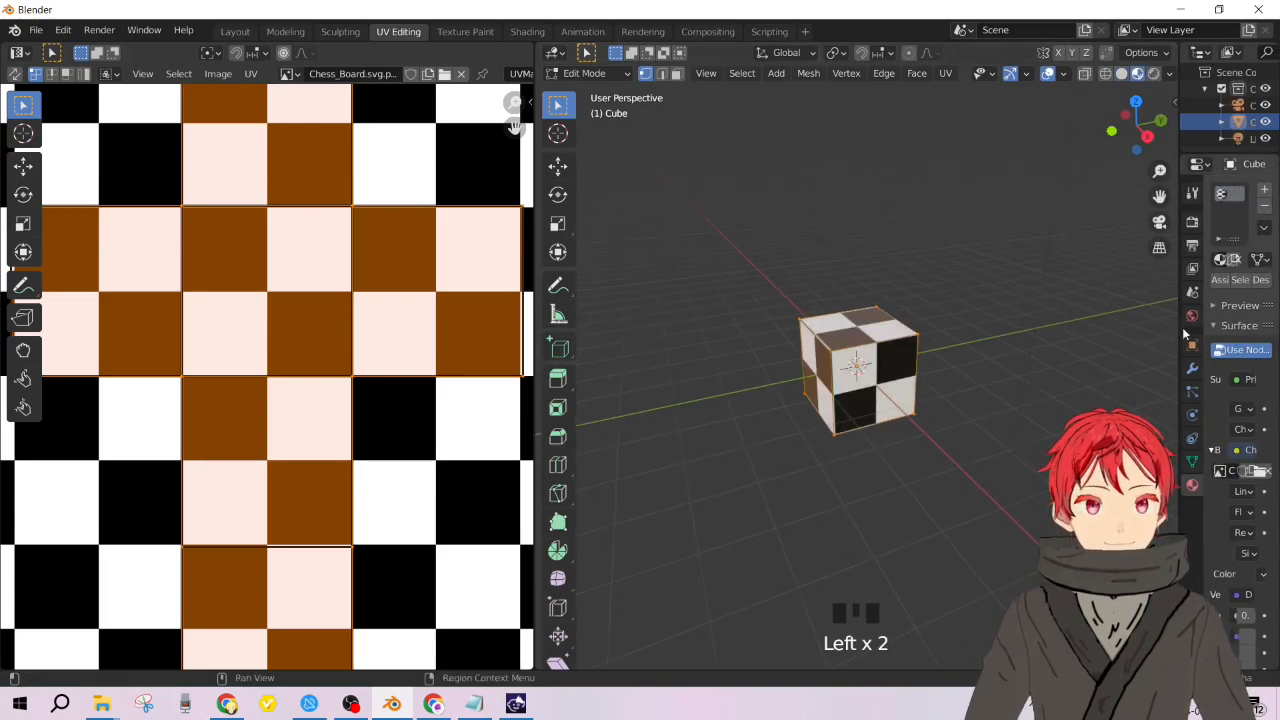
left_click_drag(1182, 365, 882, 372)
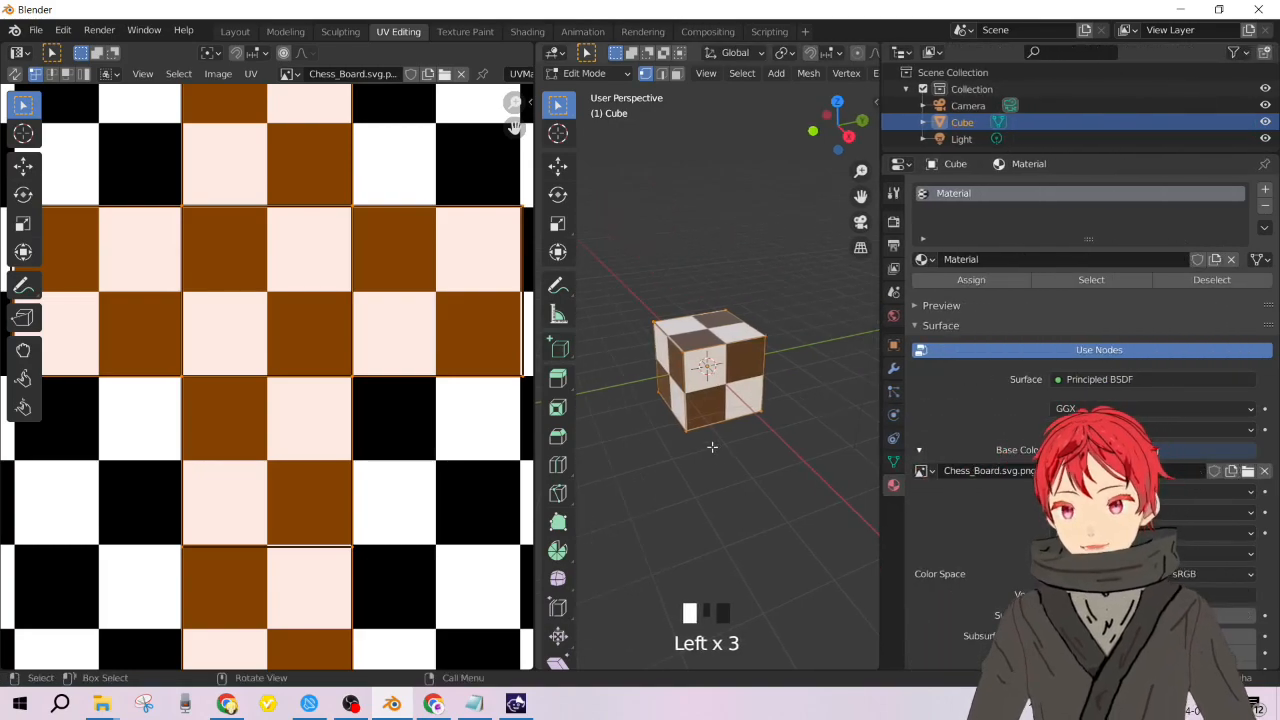
Return to the Layout workspace and display its viewport in Material Preview shading.
left_click(235, 31)
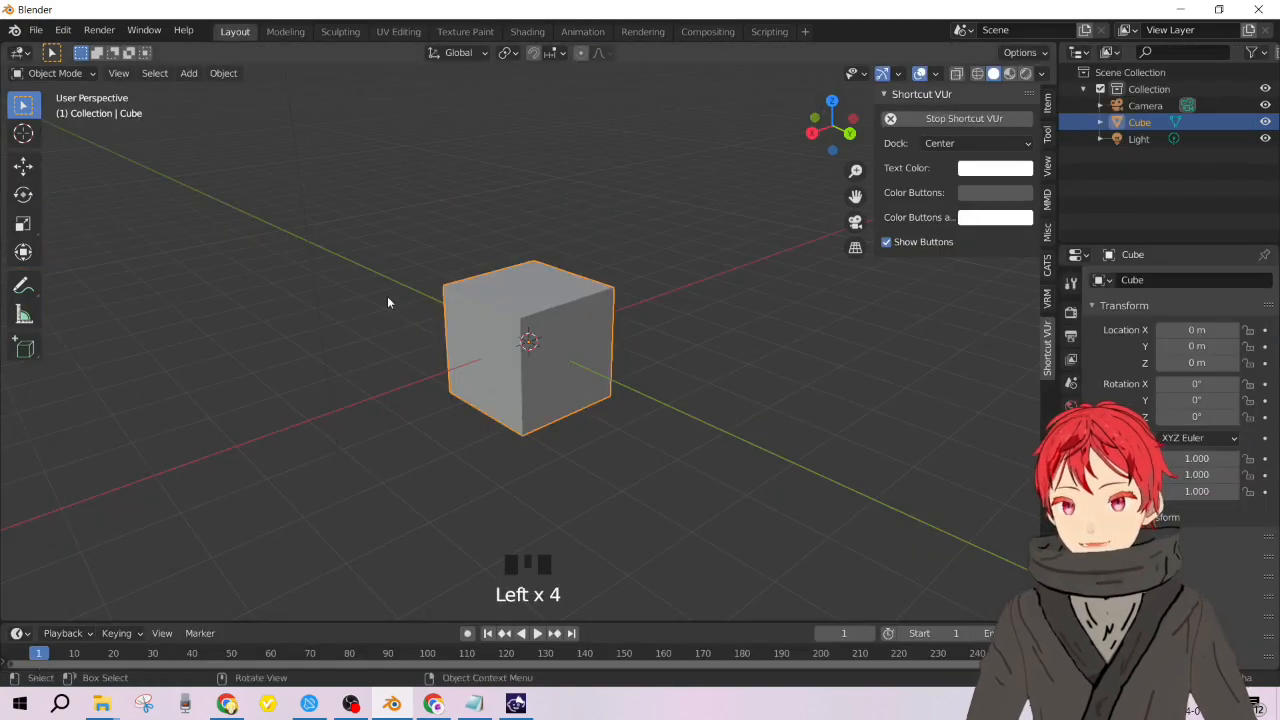
left_click(1009, 73)
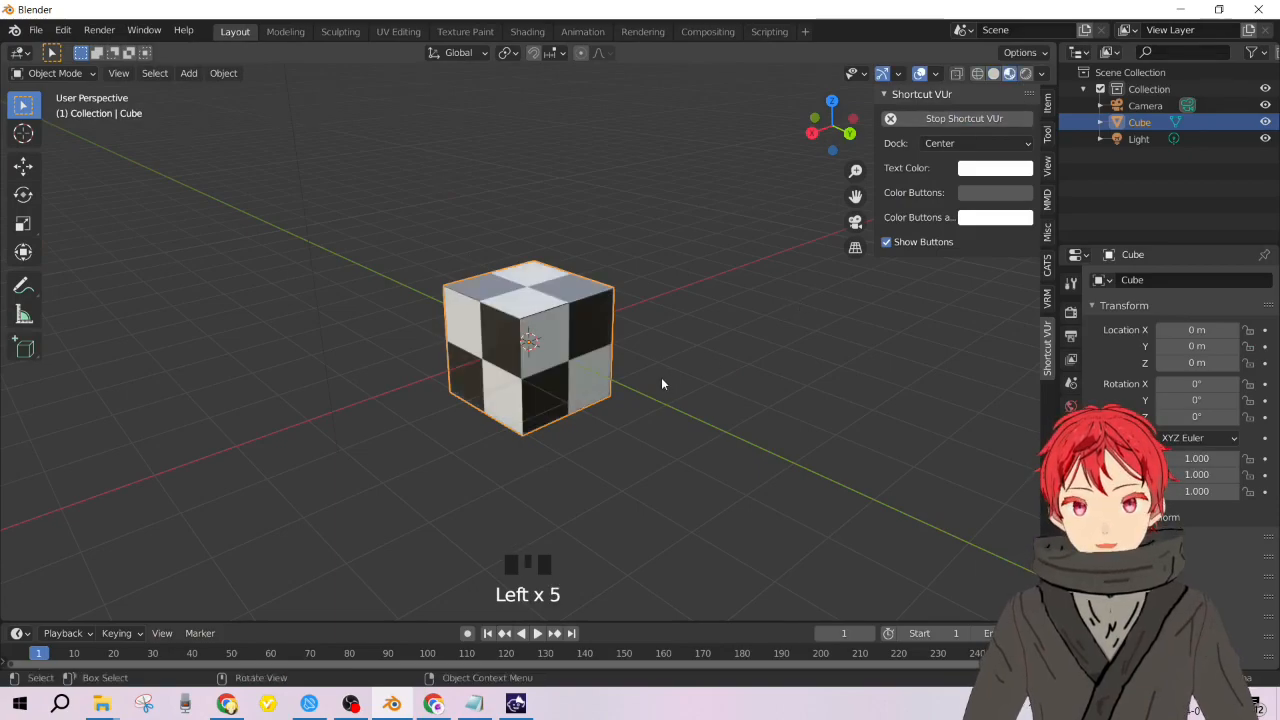
scroll(654, 386, "up", 6)
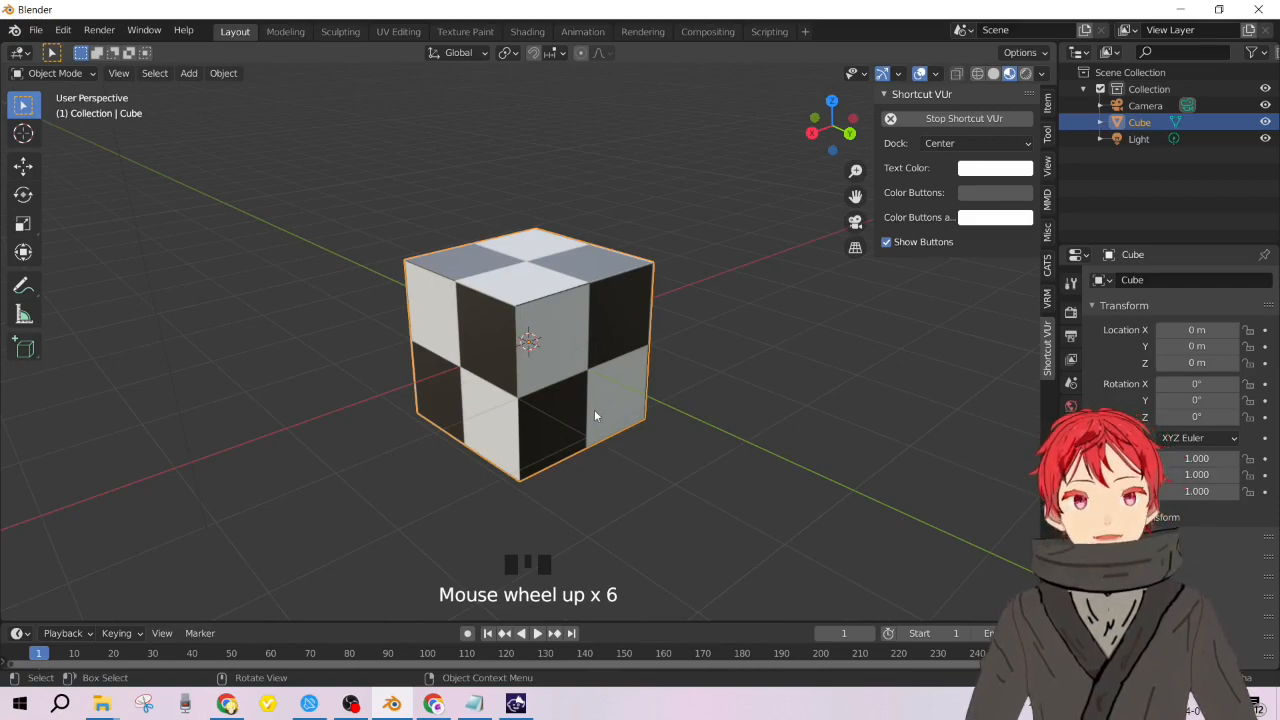
key("Delete")
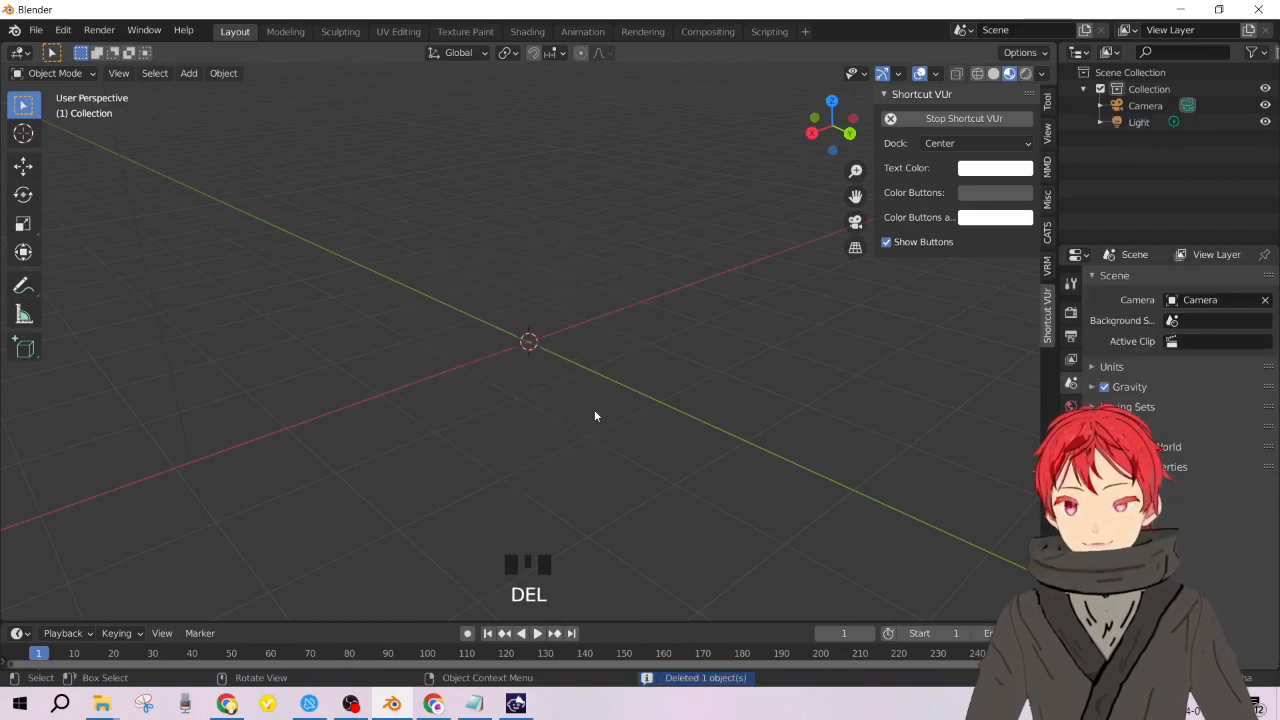
key("shift+a")
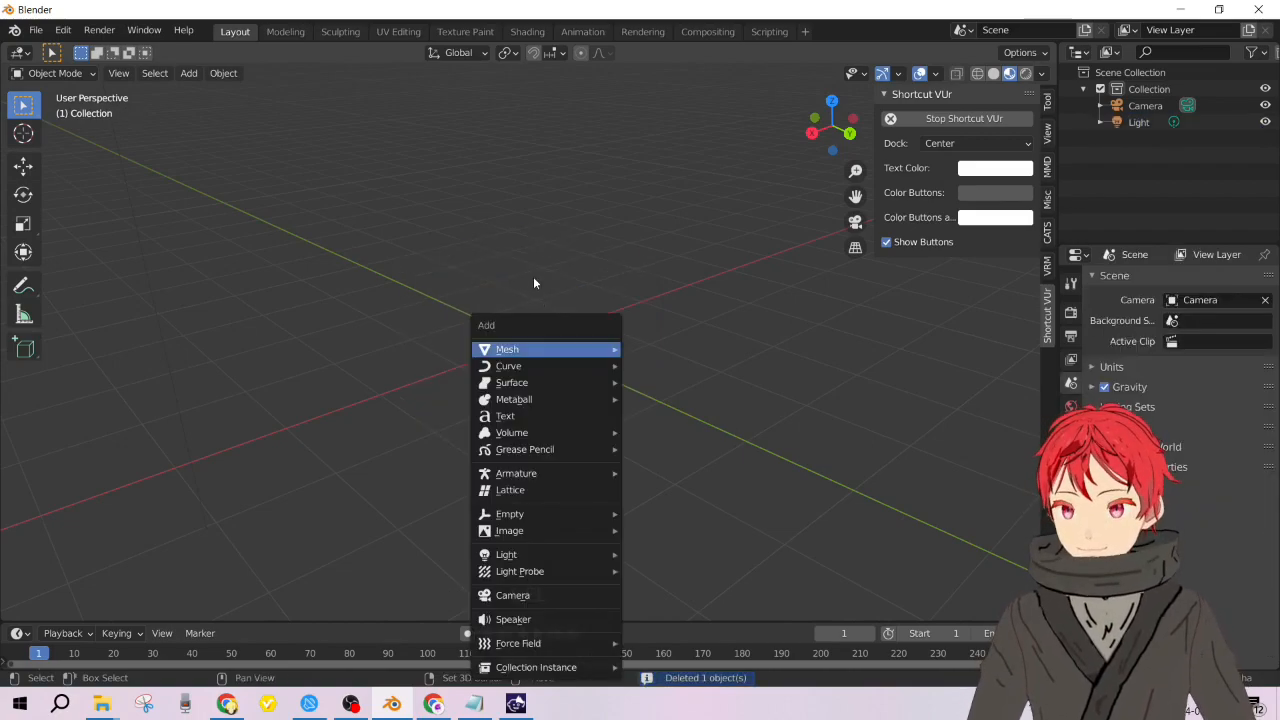
mouse_move(557, 352)
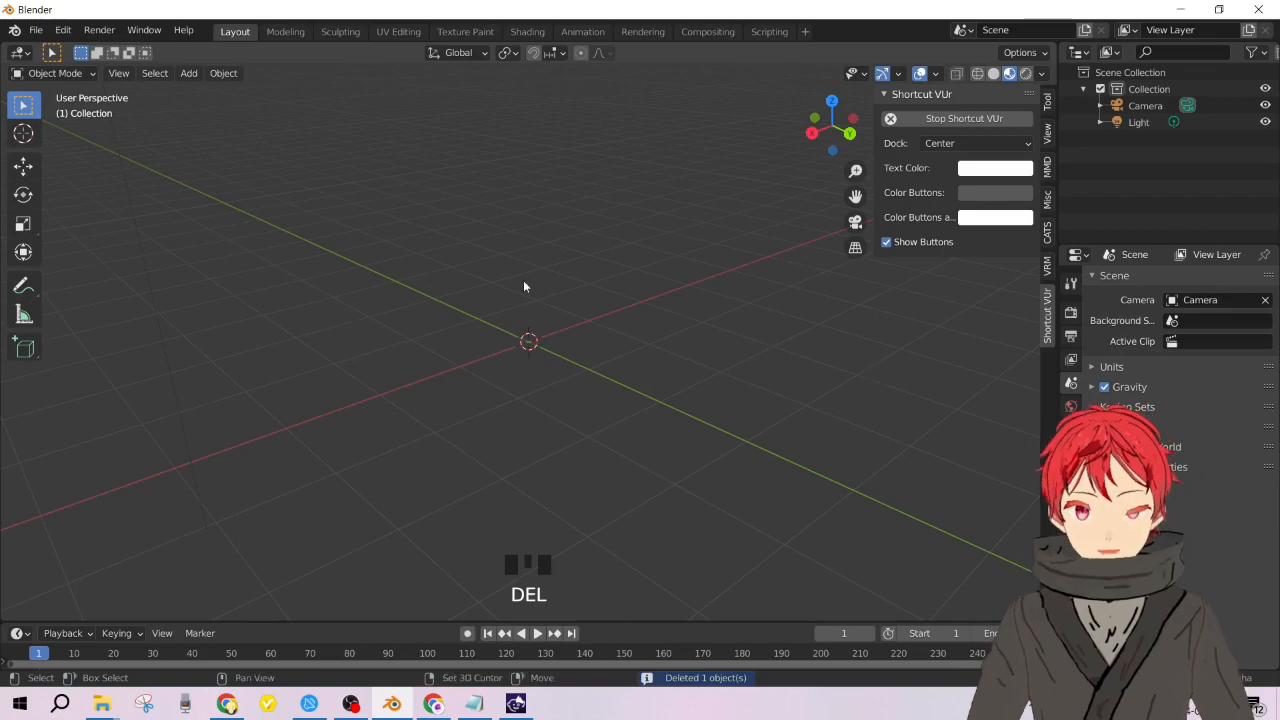
key("shift+a")
mouse_move(523, 282)
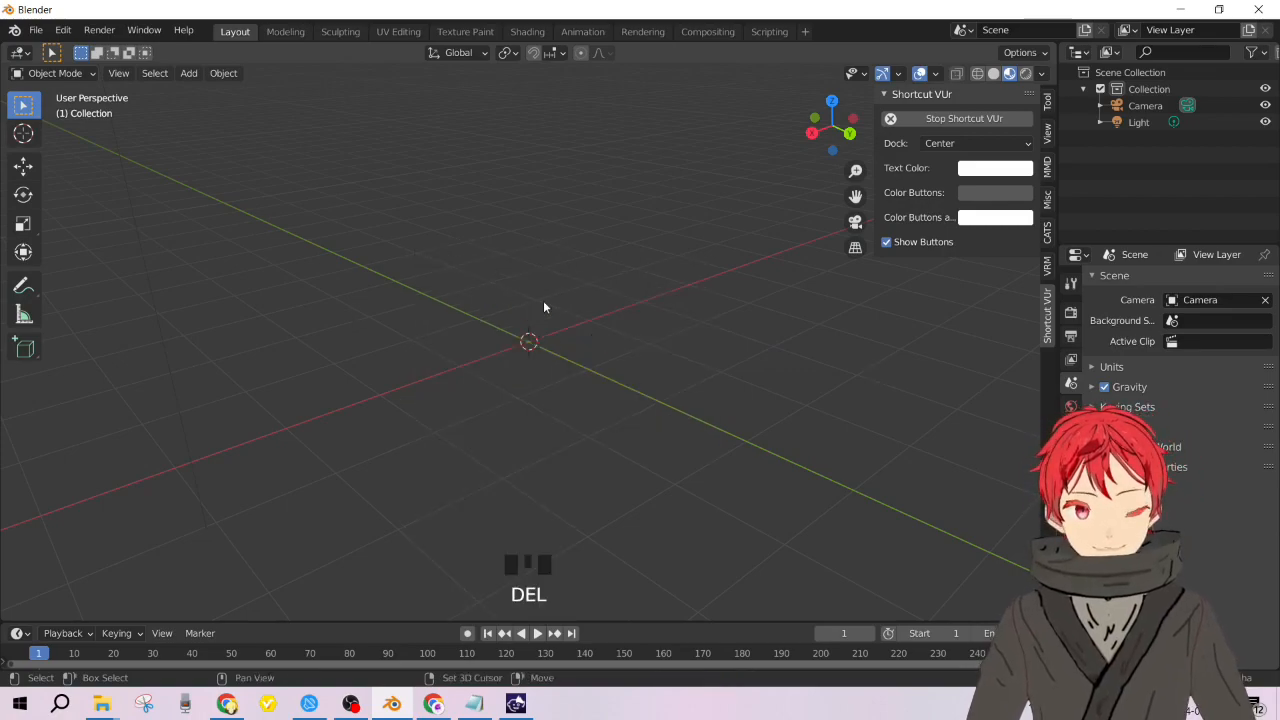
key("shift+a")
mouse_move(543, 302)
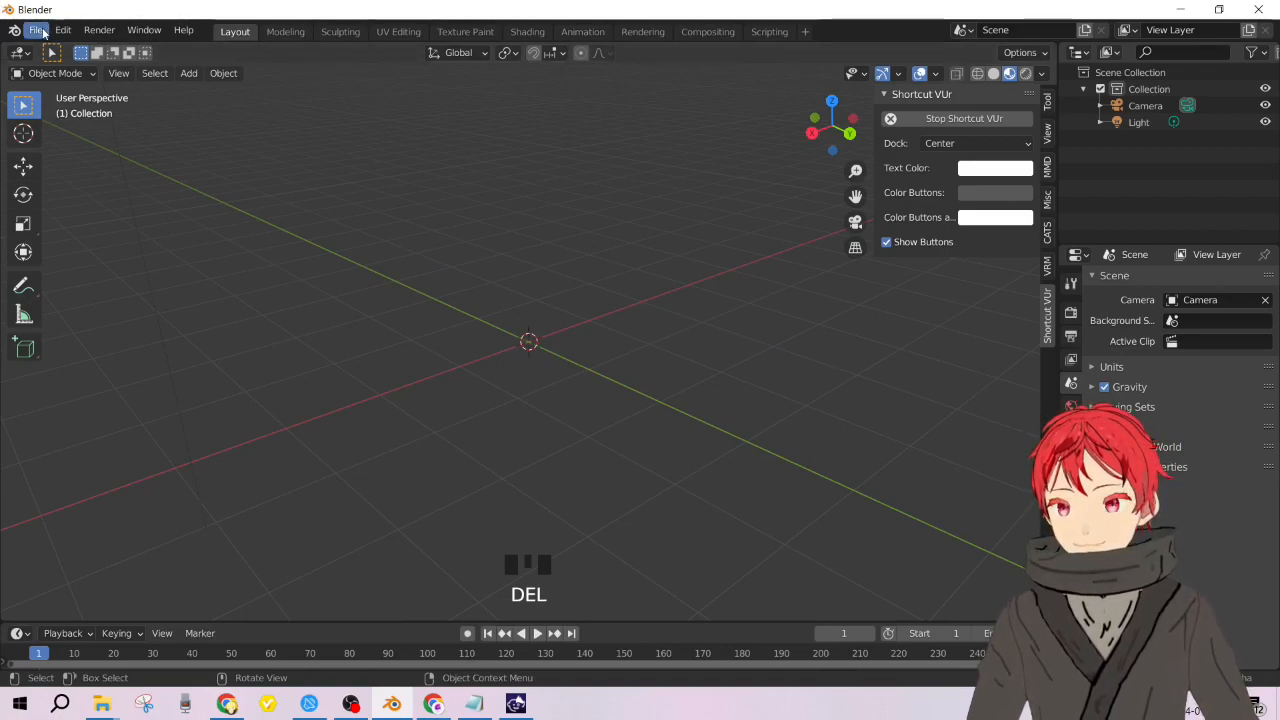
key("ctrl+z")
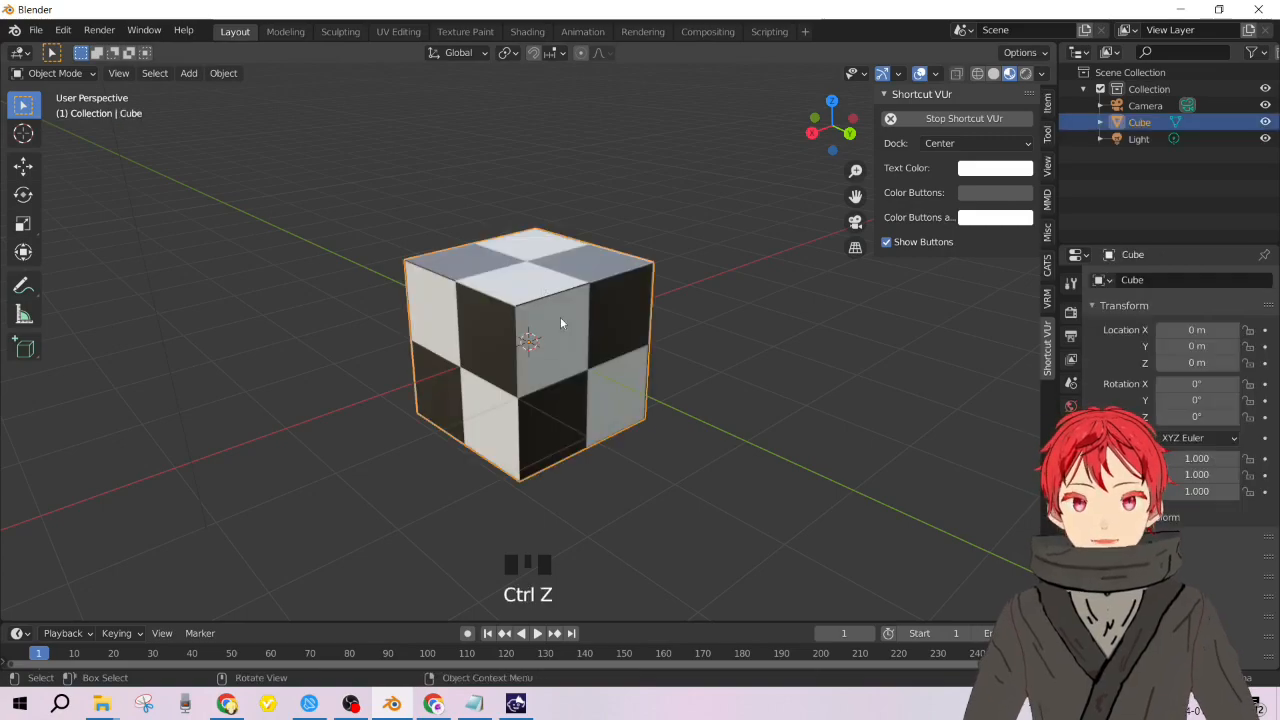
Enter Edit Mode on the cube and select its negative-X face in face selection mode.
key("Tab")
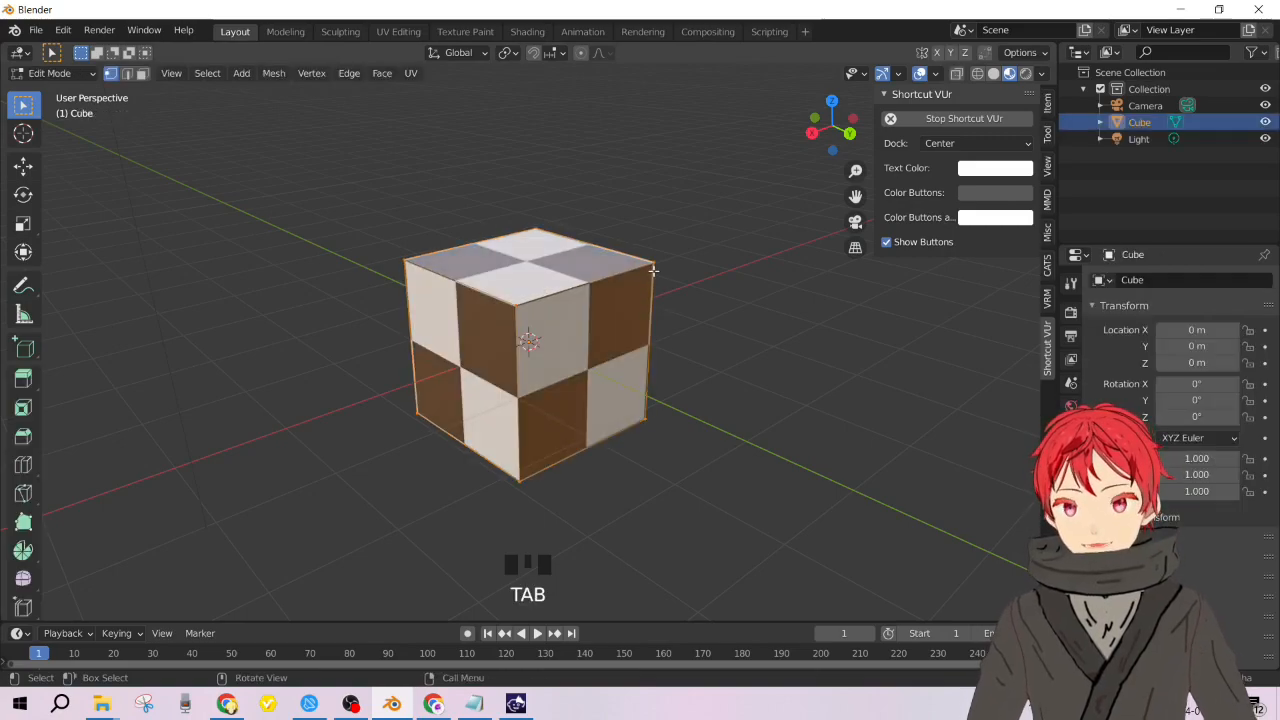
left_click(704, 344)
middle_click_drag(704, 344, 537, 366)
scroll(669, 364, "down", 2)
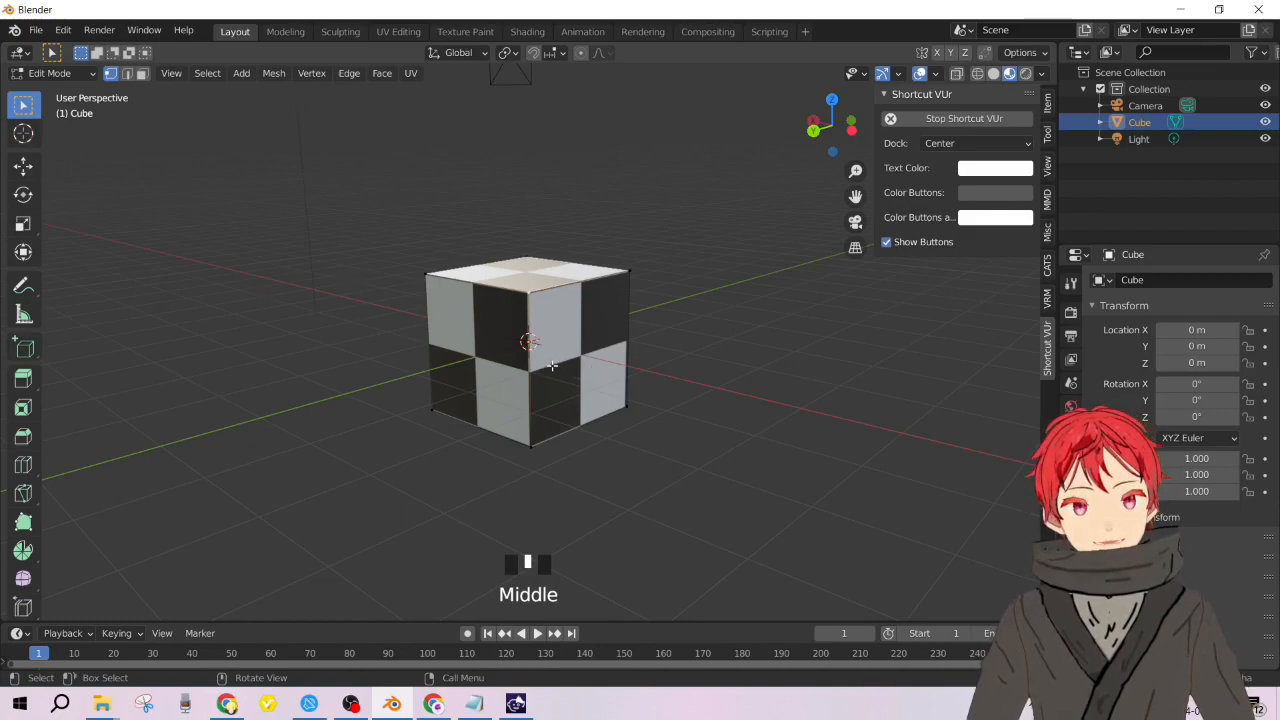
left_click(581, 354)
key("3")
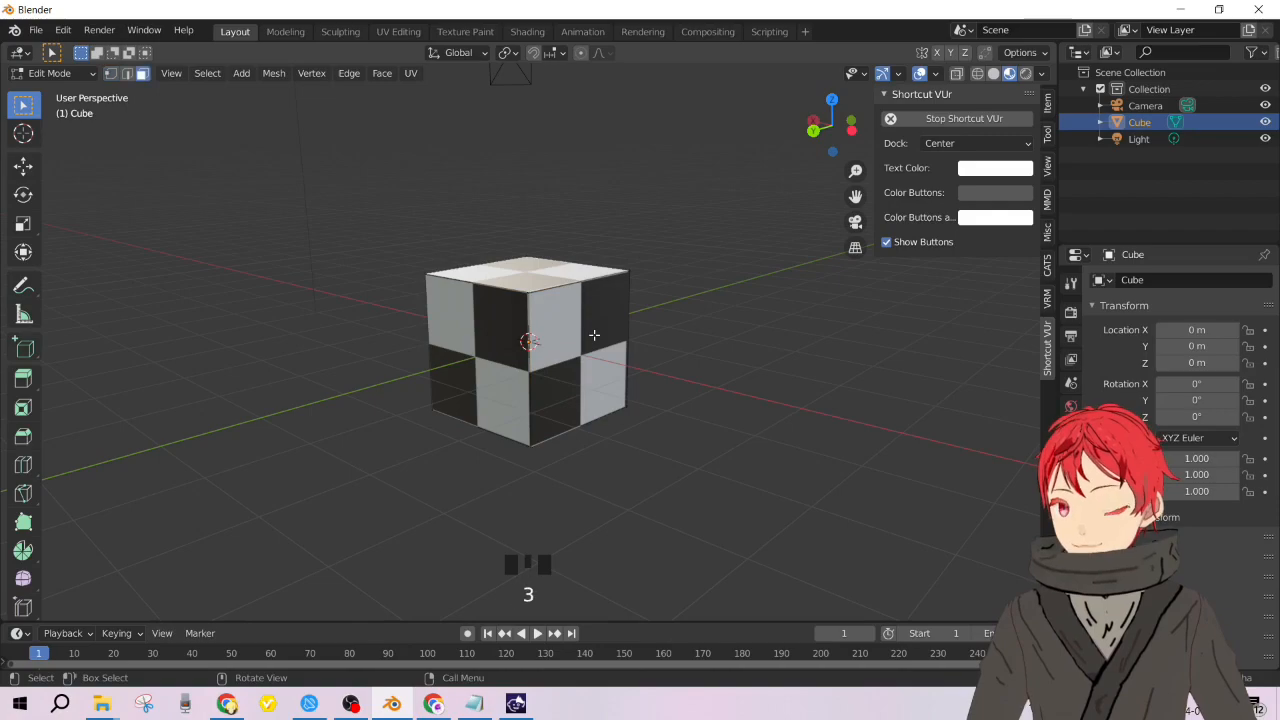
left_click(583, 345)
middle_click_drag(581, 365, 648, 420)
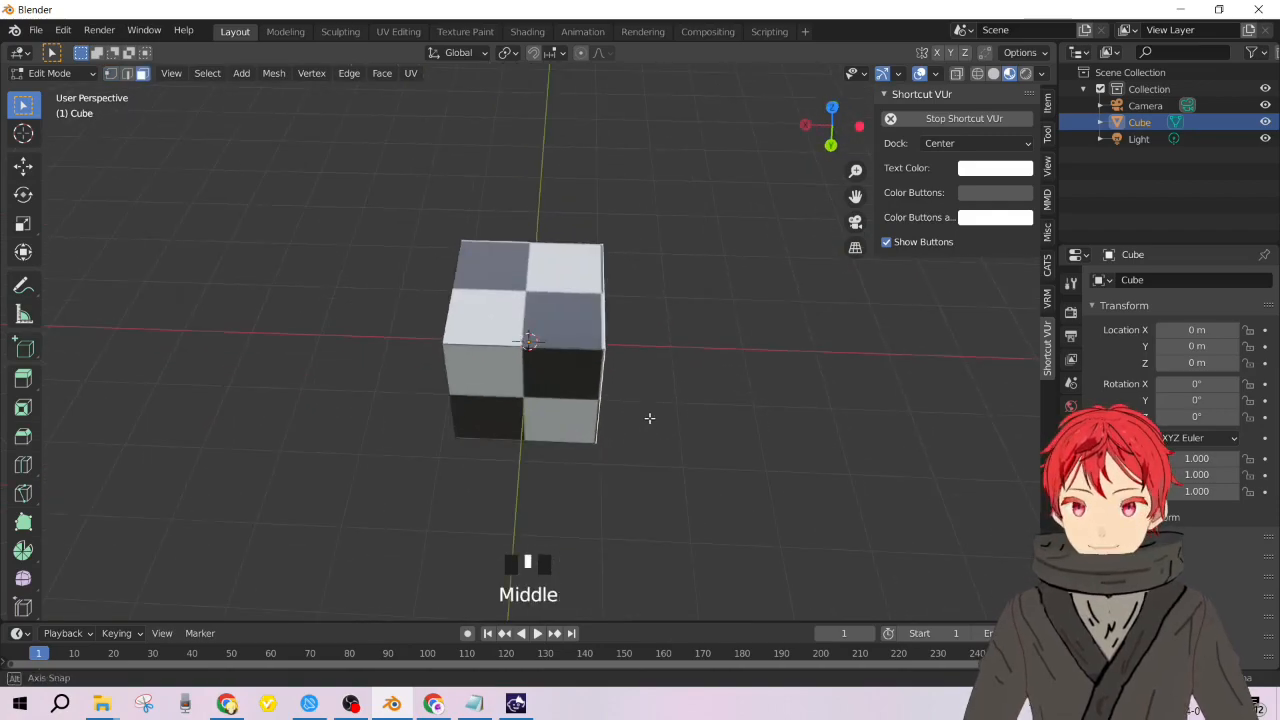
Move the selected face about 4.4 m outward along the negative X axis to stretch the cube into a long box.
key("g")
key("x")
key("z")
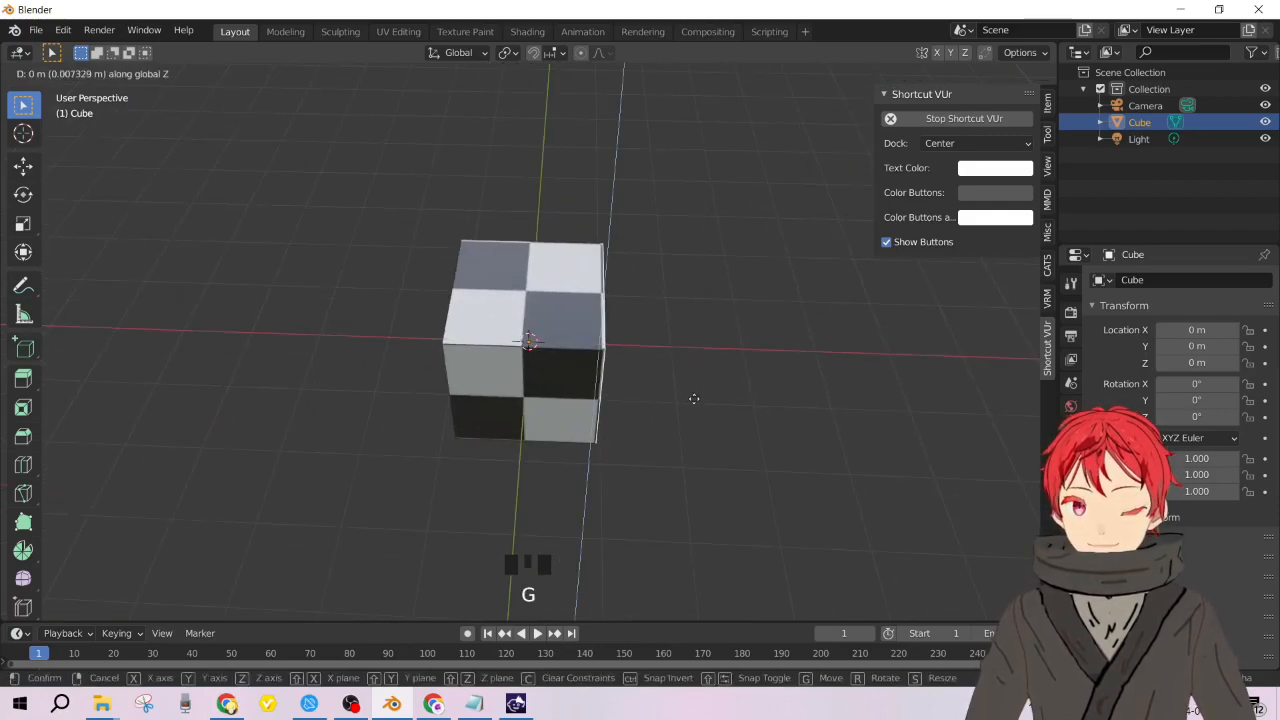
key("x")
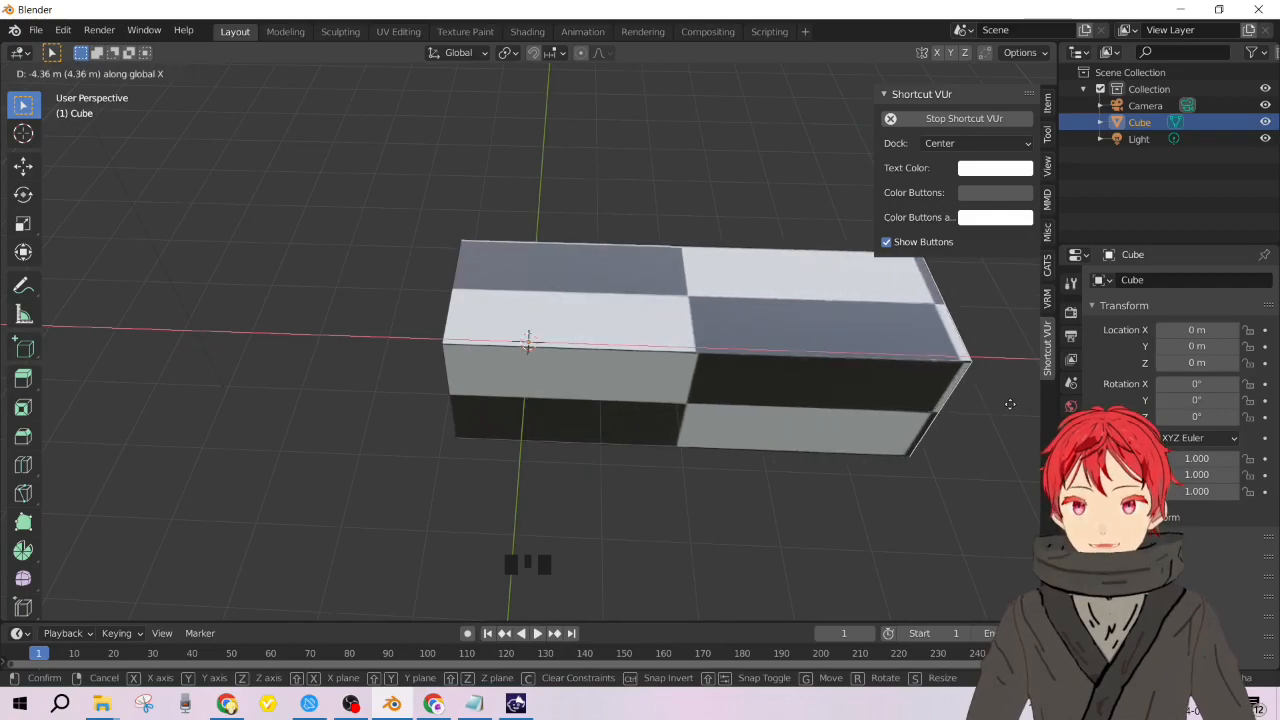
left_click(1023, 406)
scroll(800, 392, "down", 1)
mouse_move(800, 392)
middle_mouse_down()
mouse_move(673, 300)
mouse_move(791, 409)
mouse_move(785, 390)
middle_mouse_up()
middle_click_drag(843, 356, 505, 362)
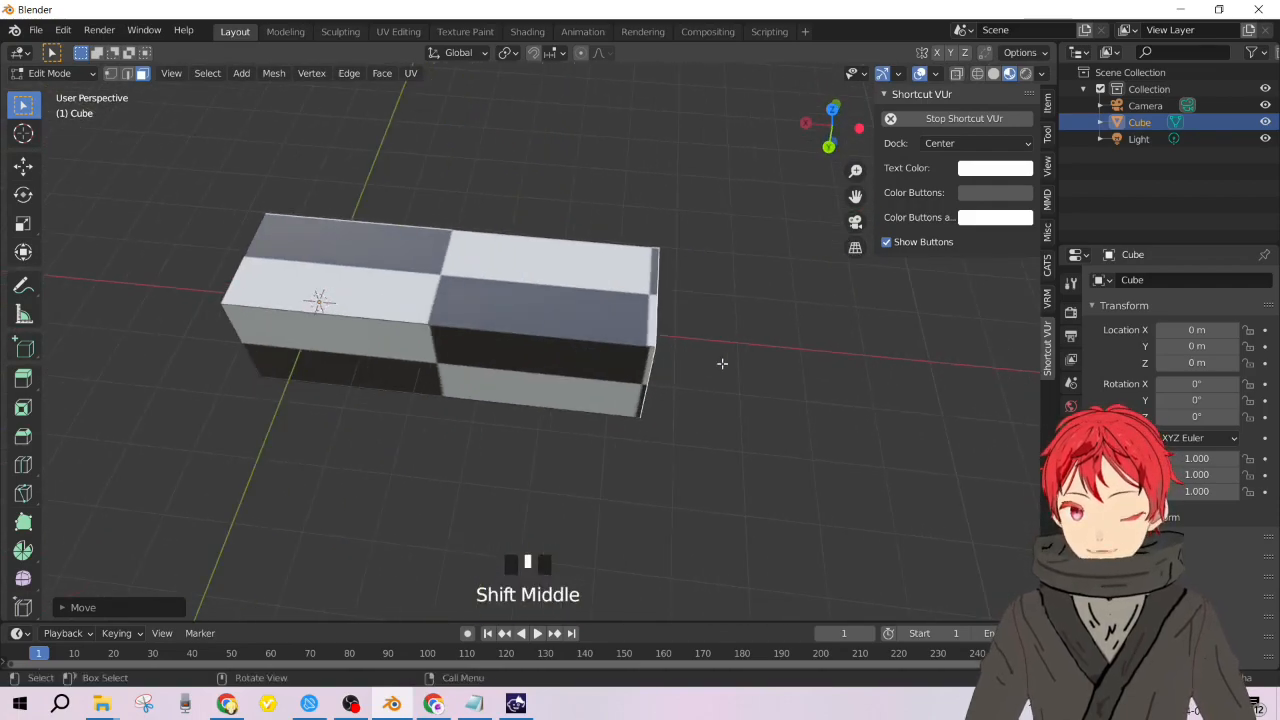
Try to scale the selected end face of the box along the X axis.
key("s")
key("x")
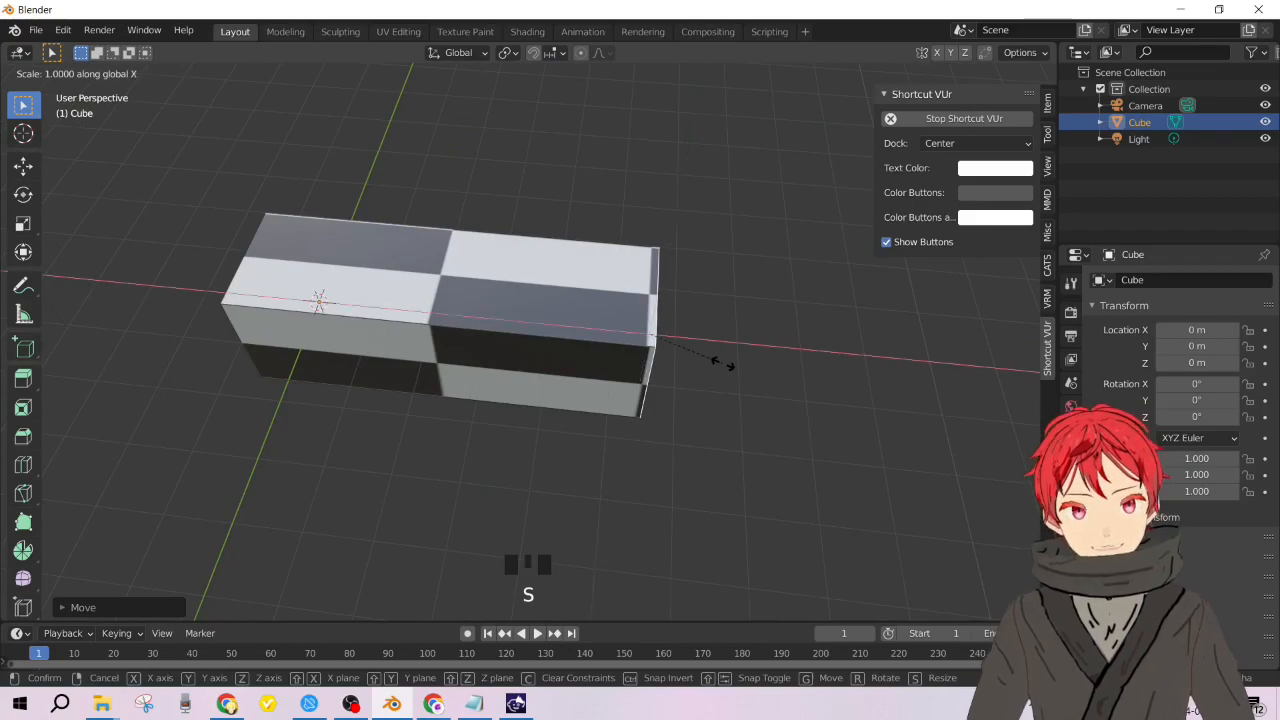
left_click(783, 358)
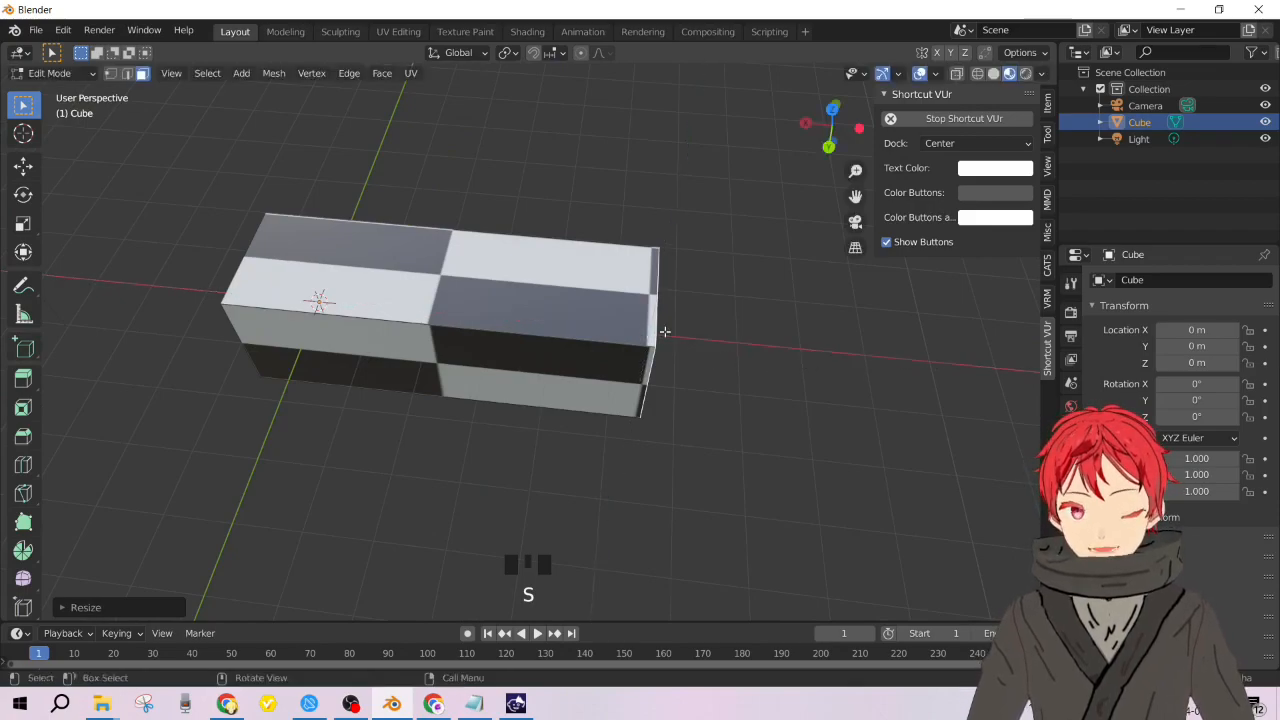
Reposition the box's selected end face along the X axis to adjust the stretched length.
key("g")
key("x")
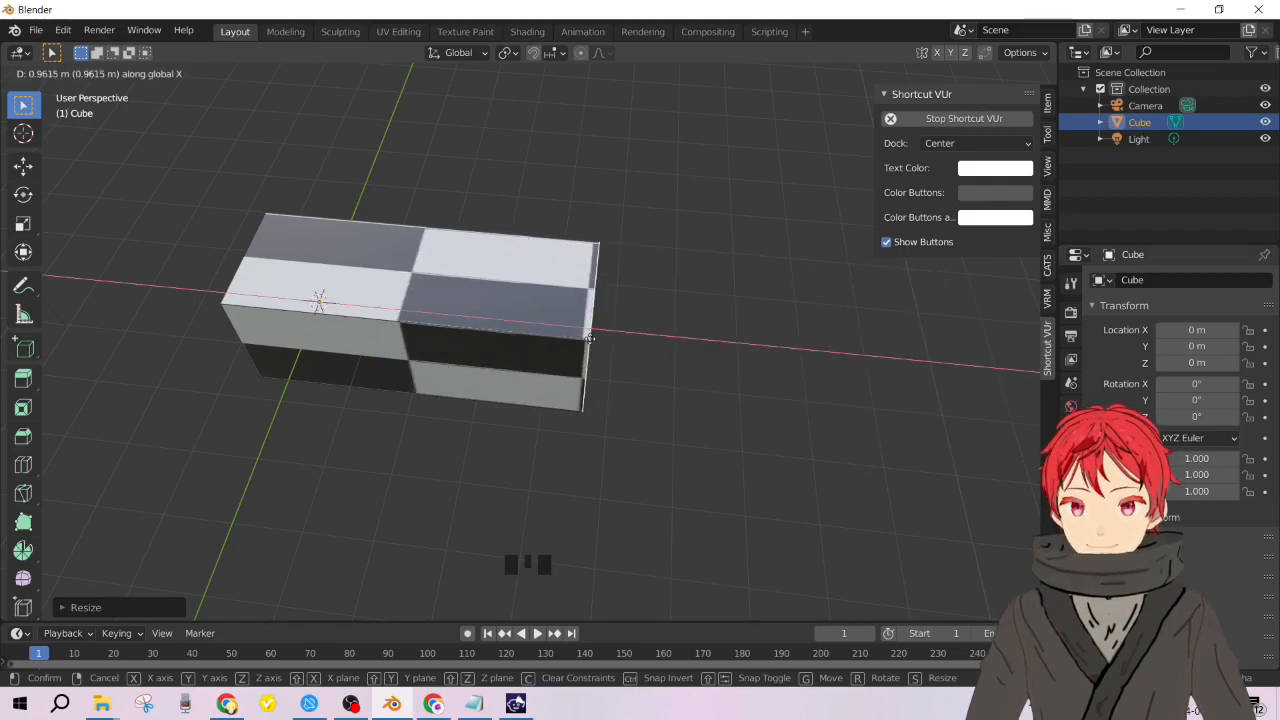
left_click(677, 338)
middle_click_drag(836, 340, 706, 291)
middle_click_drag(494, 301, 517, 354)
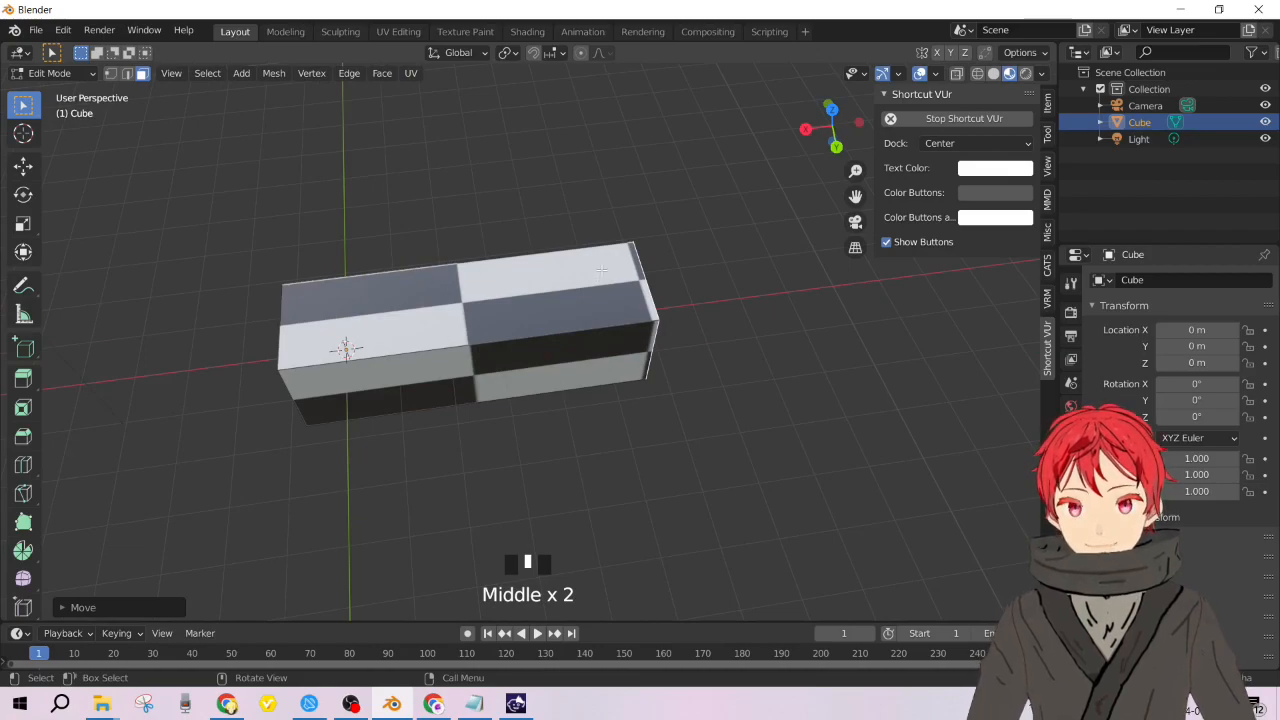
Switch to the UV Editing workspace and select the whole mesh to show its UV layout over the chessboard image.
middle_click_drag(620, 383, 608, 339)
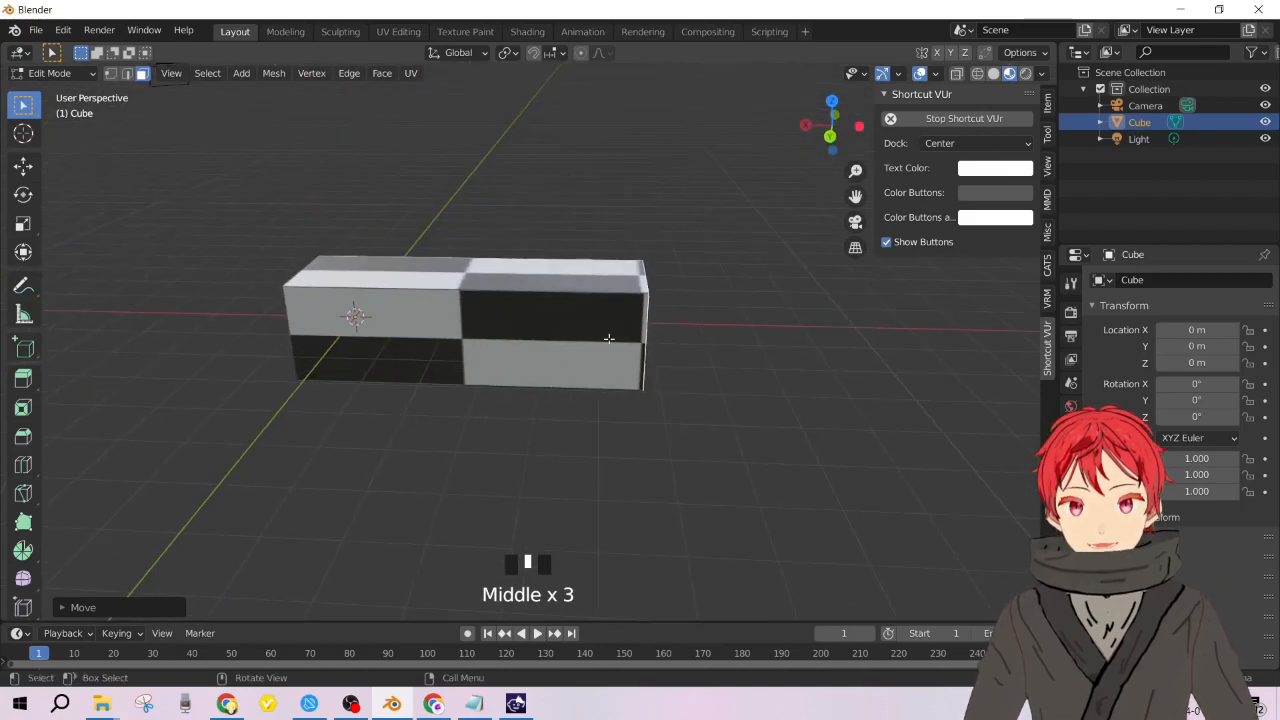
left_click(660, 345)
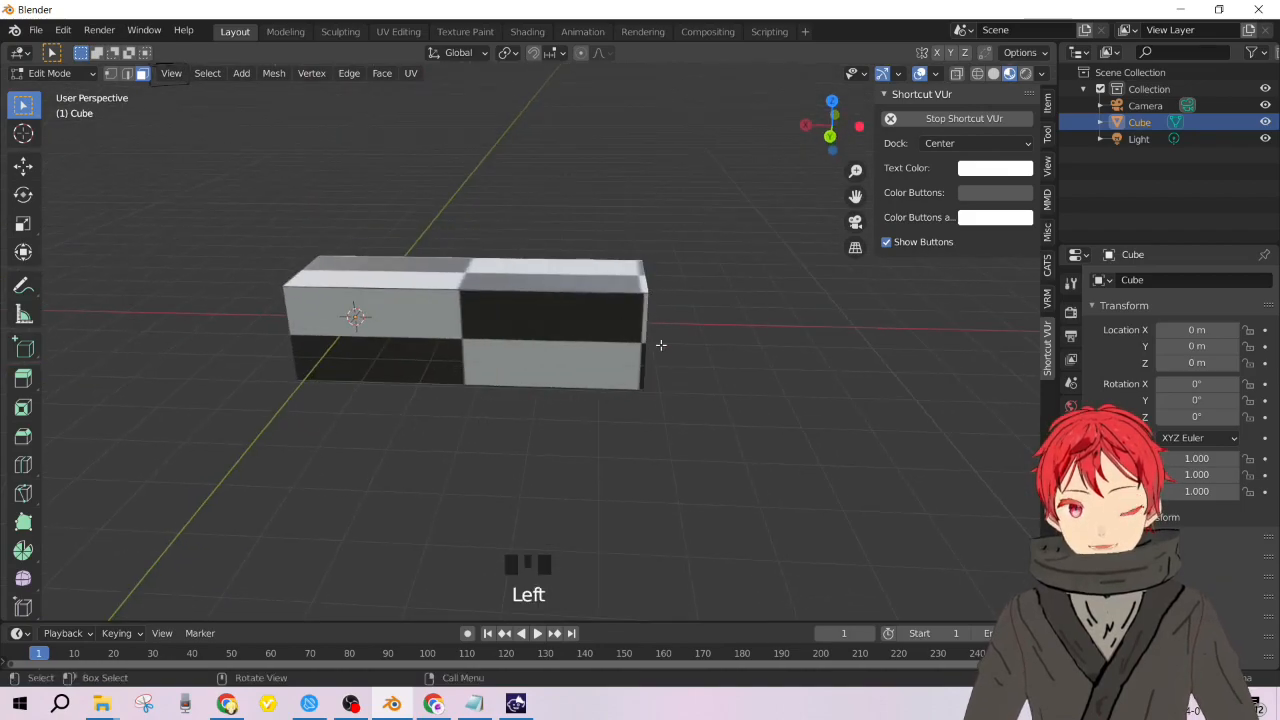
left_click(376, 31)
scroll(325, 413, "down", 3)
scroll(325, 413, "up", 4)
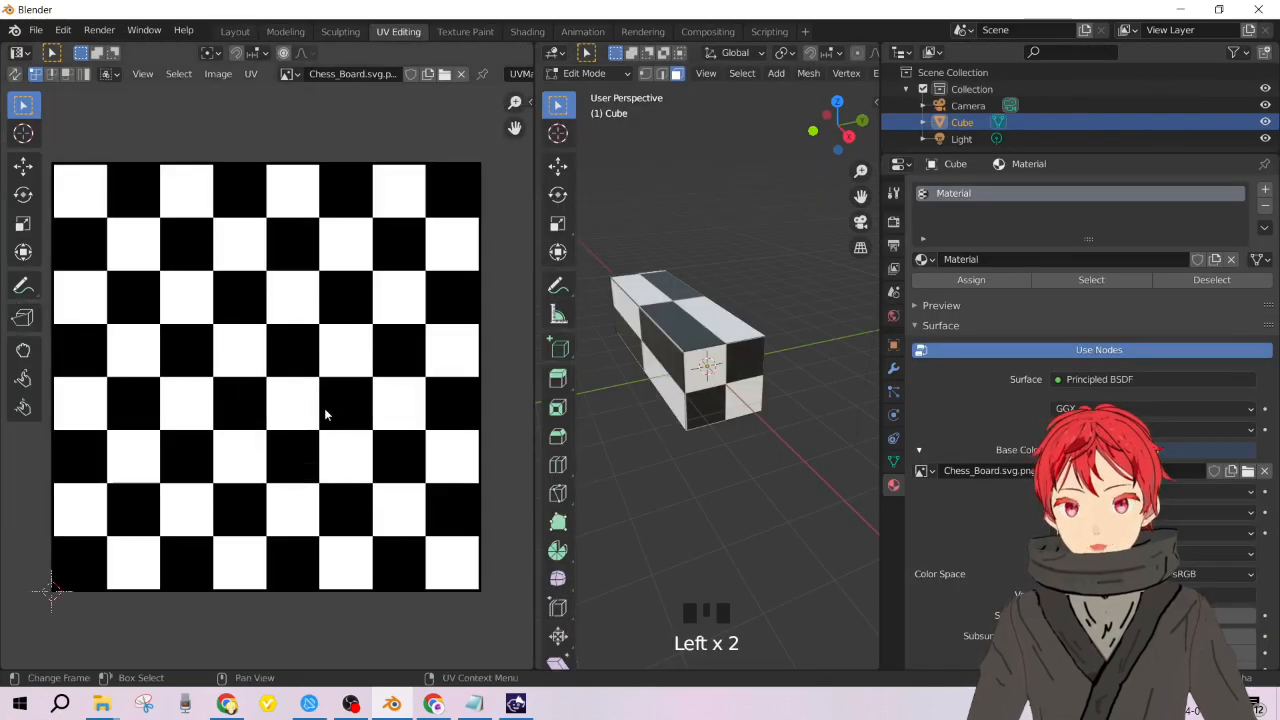
key("a")
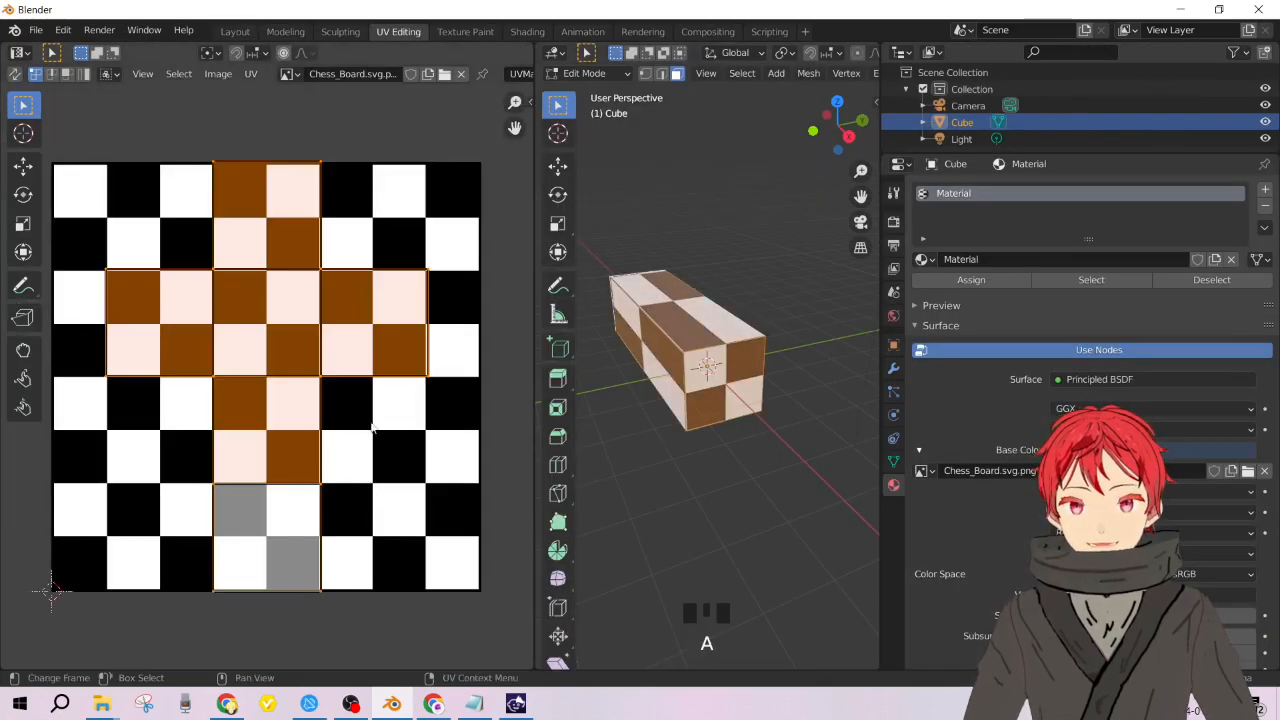
scroll(340, 425, "down", 2)
scroll(340, 425, "up", 1)
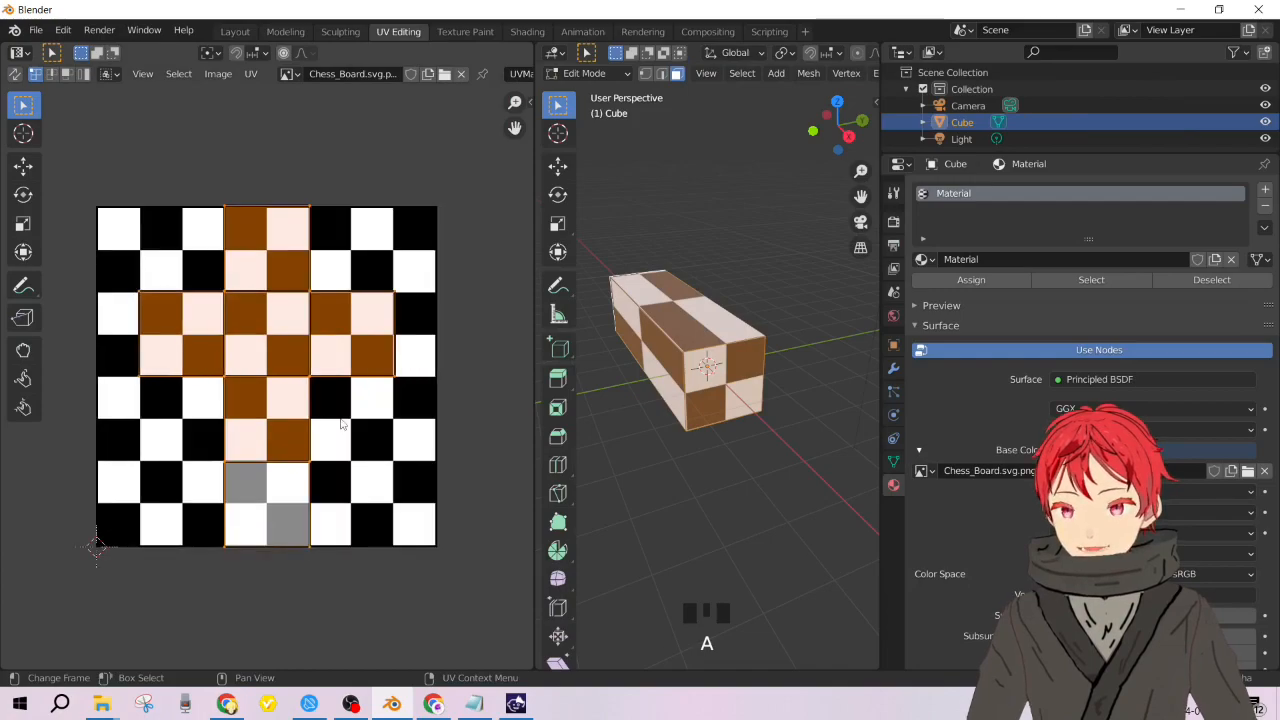
scroll(340, 425, "up", 1)
Select the box's top face and switch to edge selection mode.
middle_click_drag(681, 442, 818, 486)
middle_click_drag(718, 424, 742, 474)
middle_click_drag(742, 474, 790, 472, "shift")
left_click(778, 434)
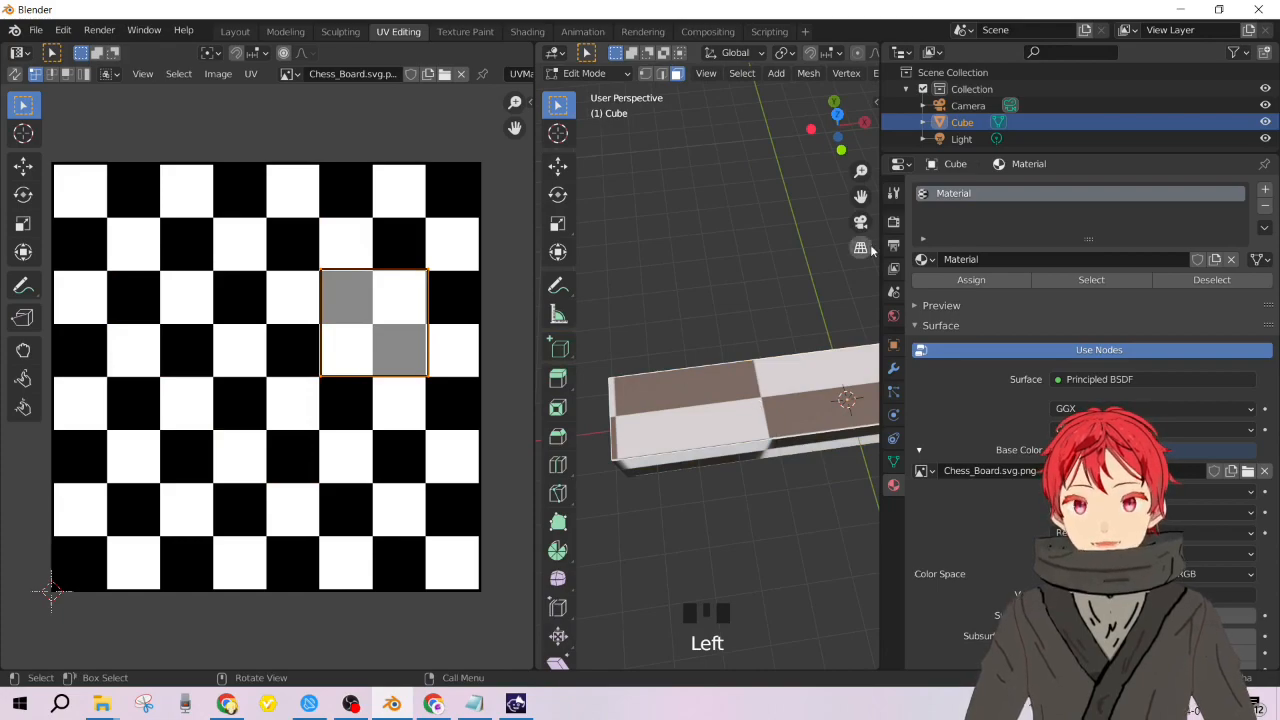
key("2")
middle_click_drag(806, 408, 754, 374, "shift")
scroll(754, 374, "down", 1)
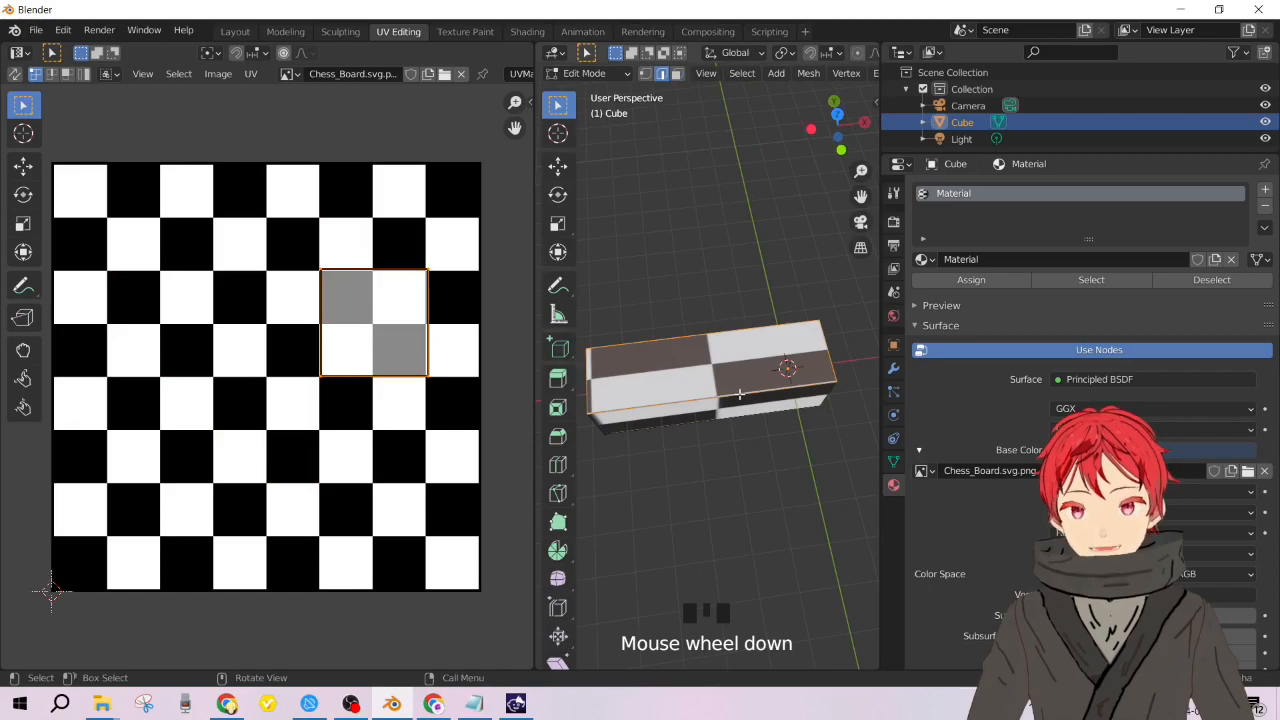
Try to select the edges bordering the box's top face individually and as an edge loop.
left_click(737, 397)
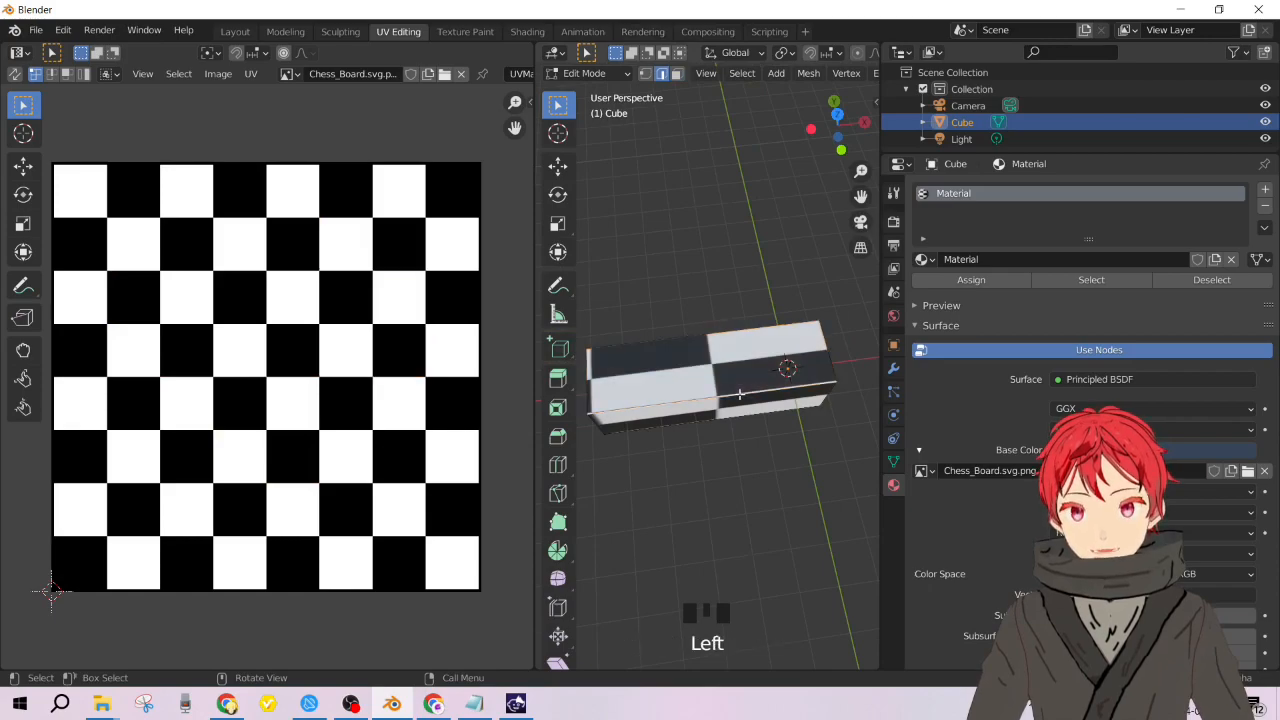
left_click(702, 334, "shift")
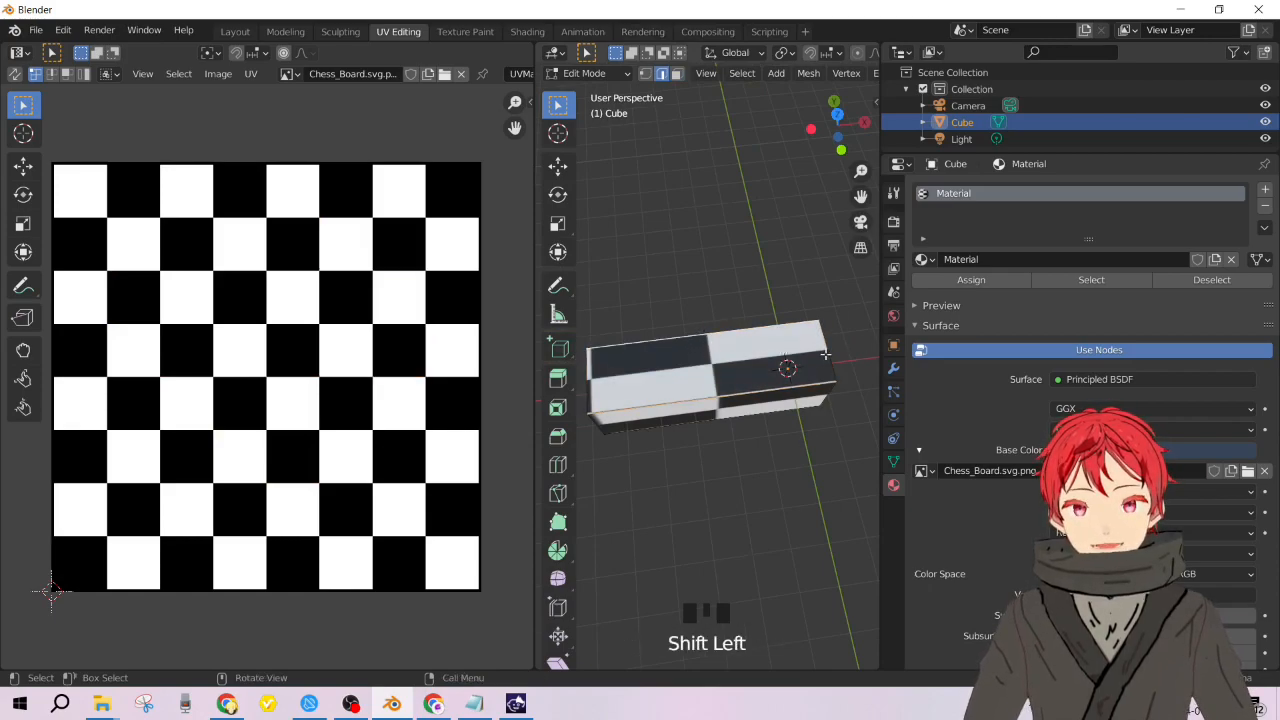
left_click(779, 351)
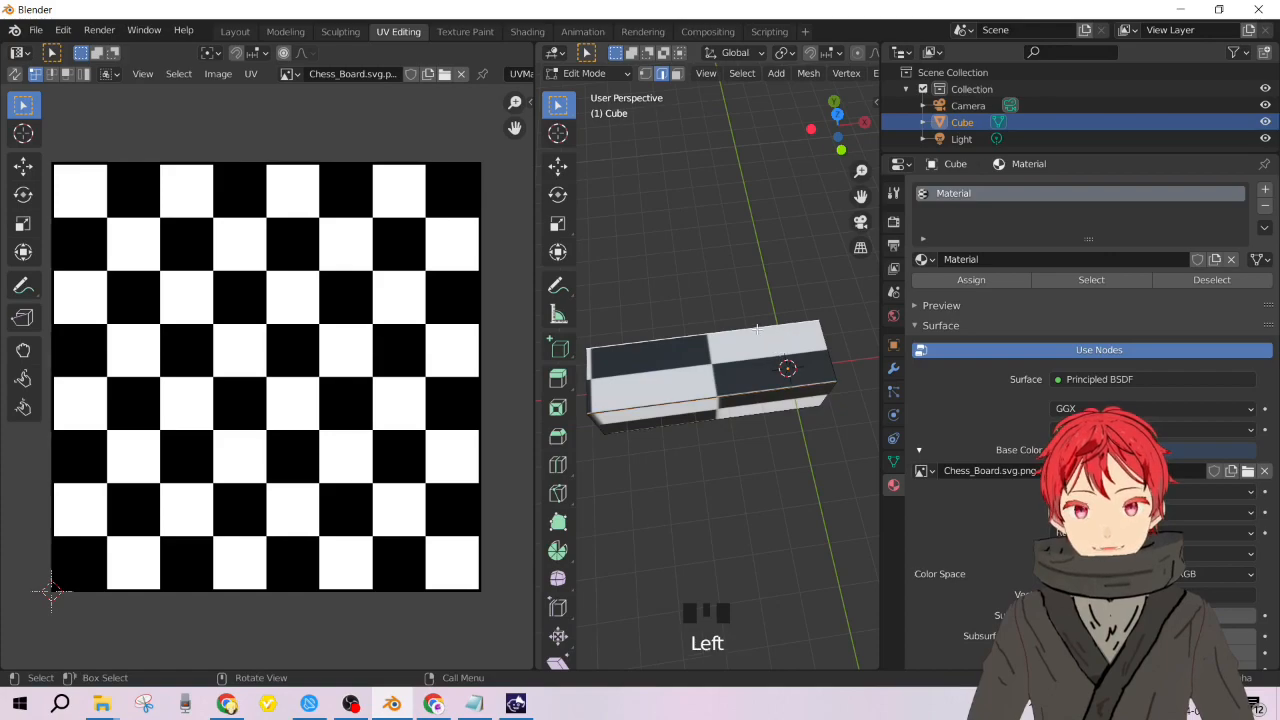
left_click(770, 349)
left_click(830, 354, "alt")
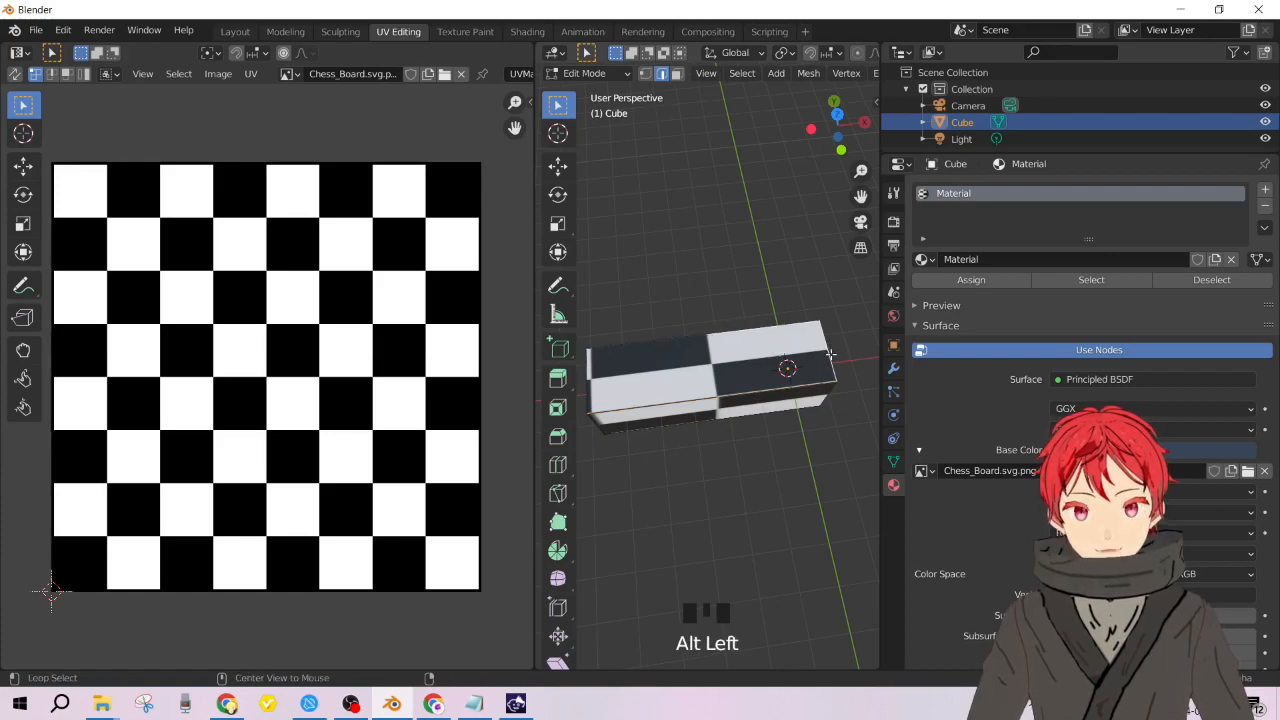
scroll(731, 366, "up", 5)
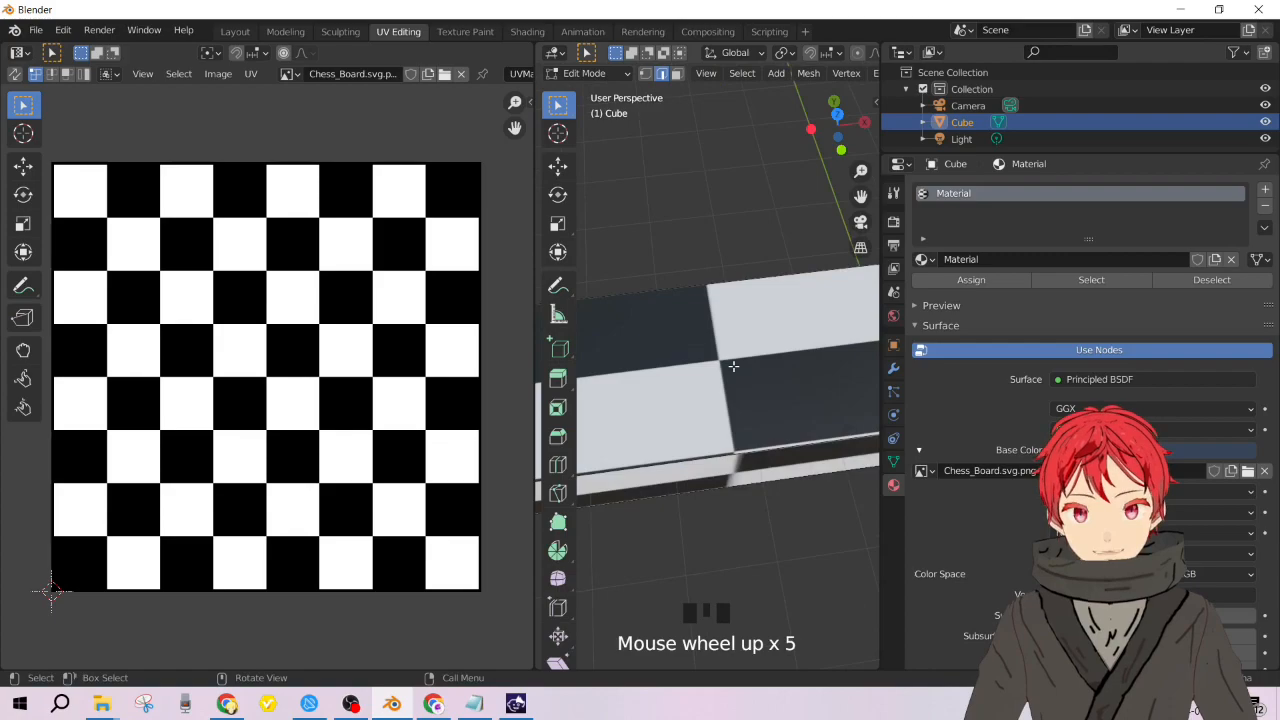
scroll(735, 365, "down", 3)
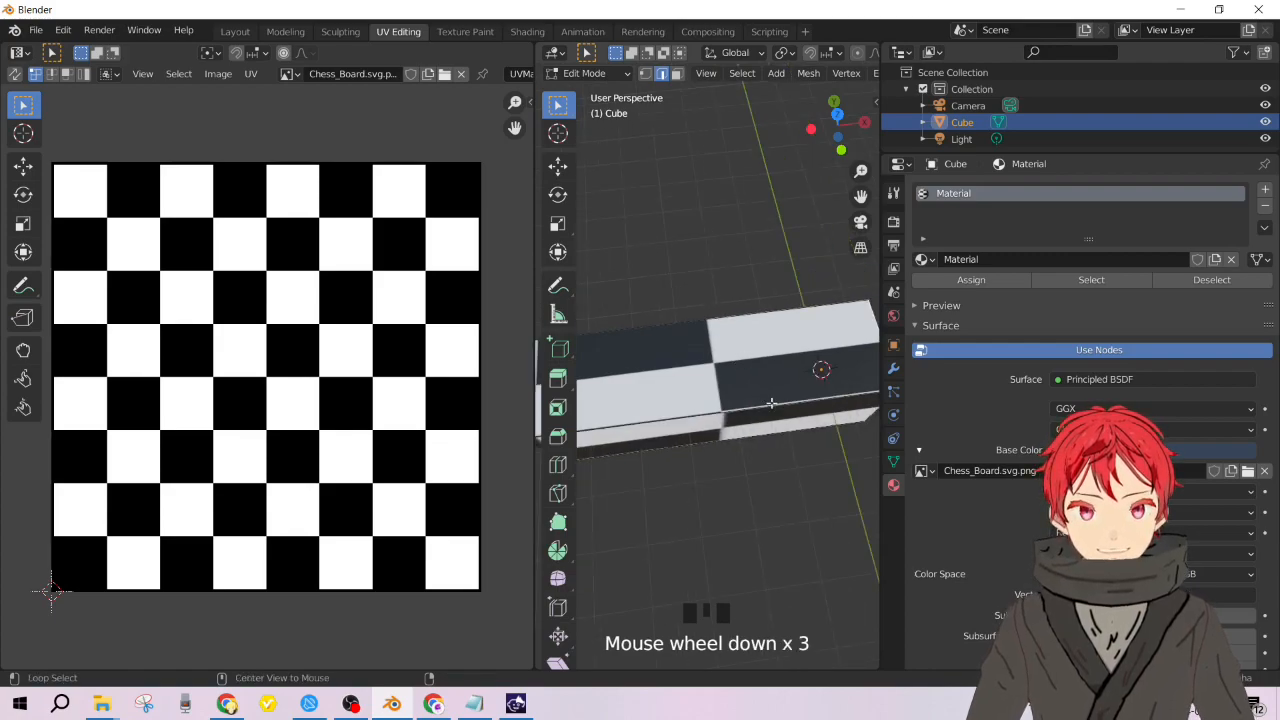
left_click(772, 404, "alt")
Select the box's top face in face selection mode and convert the selection to its border edges.
middle_click_drag(772, 360, 731, 402)
left_click(678, 74)
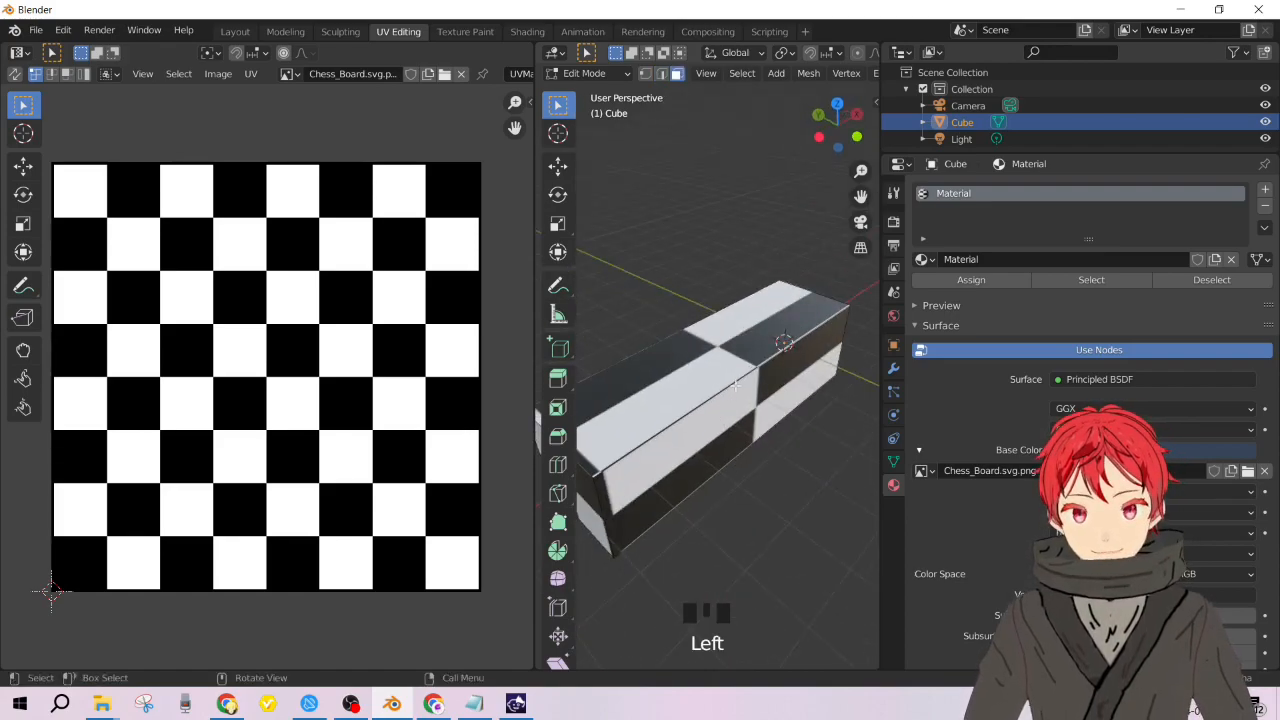
left_click(716, 346)
left_click(752, 455)
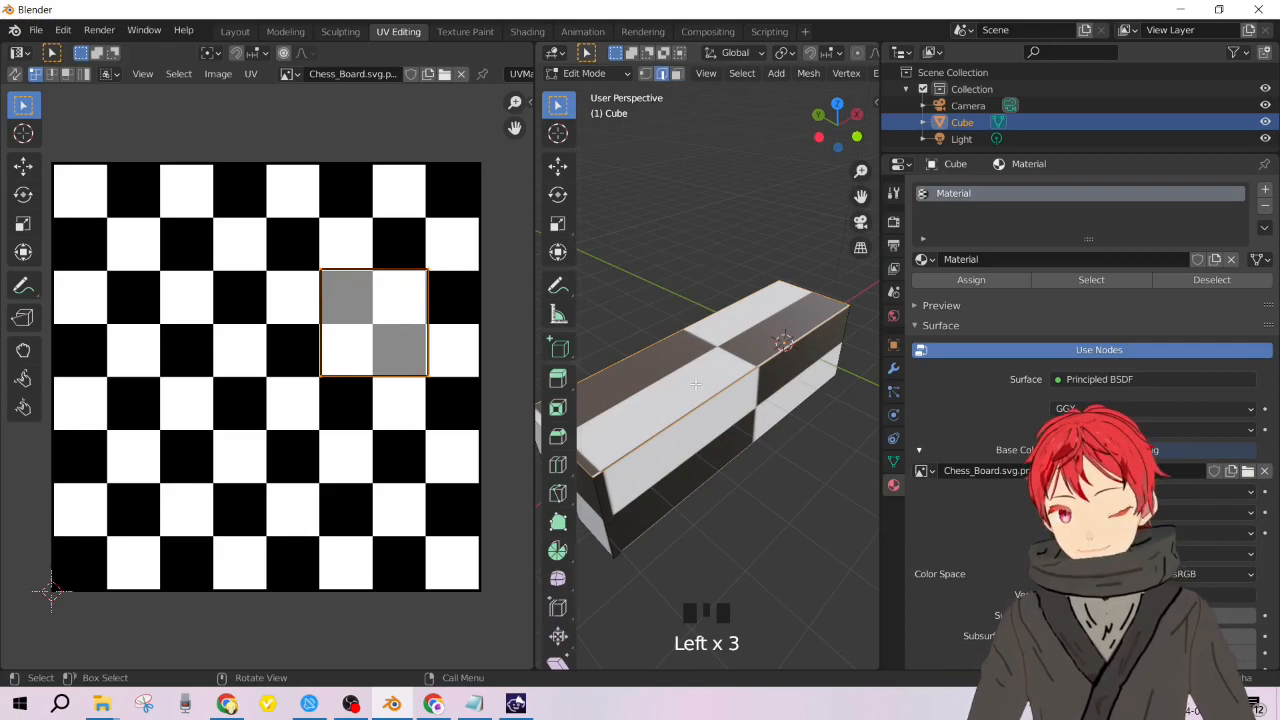
key("u")
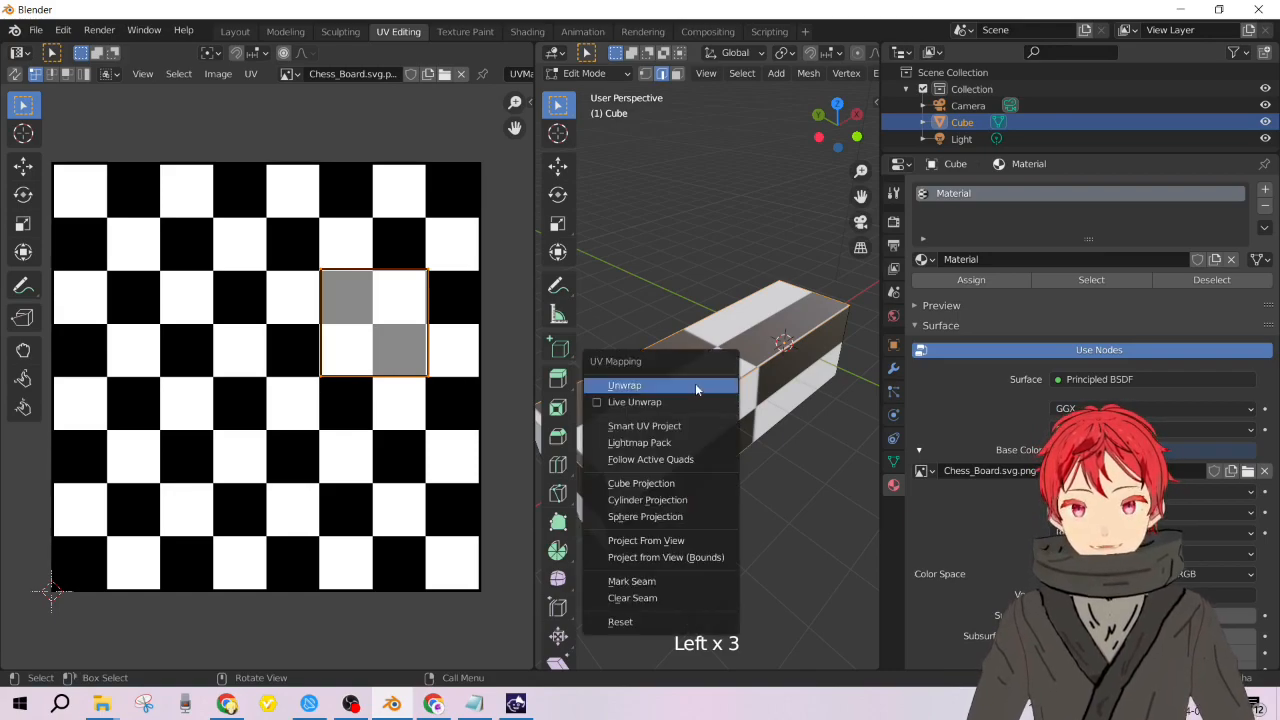
left_click(680, 540)
right_click(688, 351)
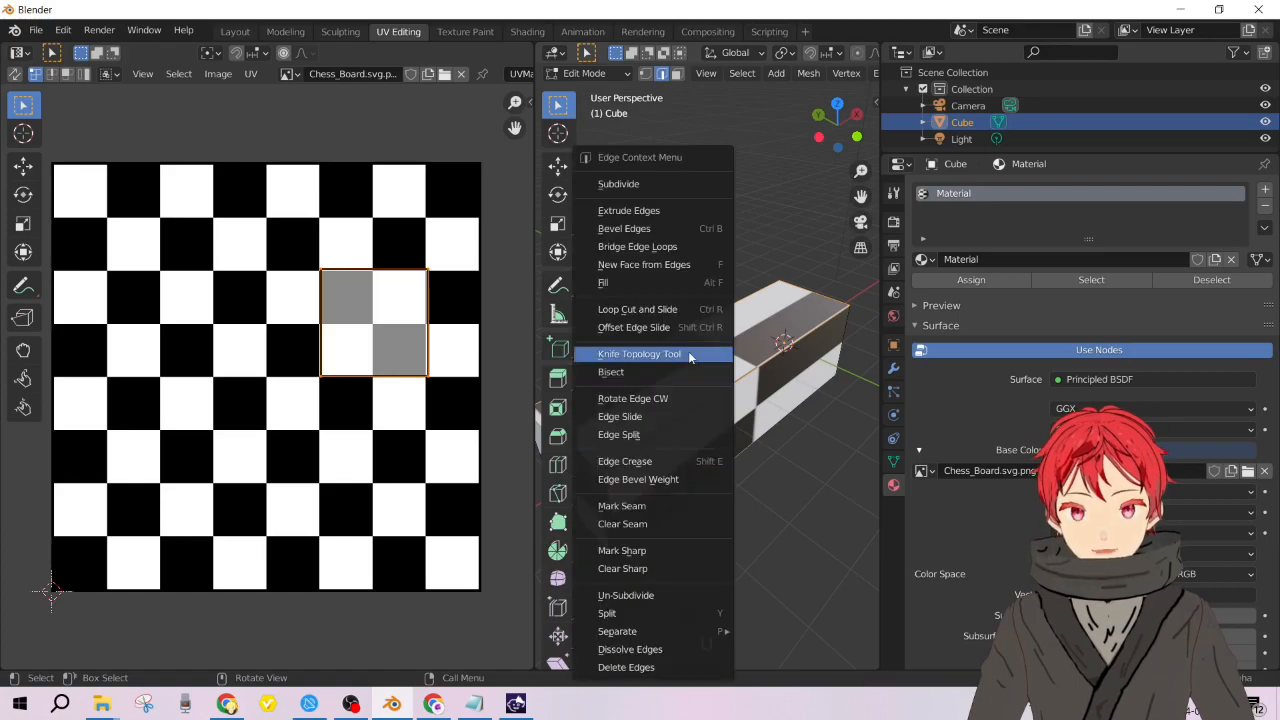
right_click(811, 299)
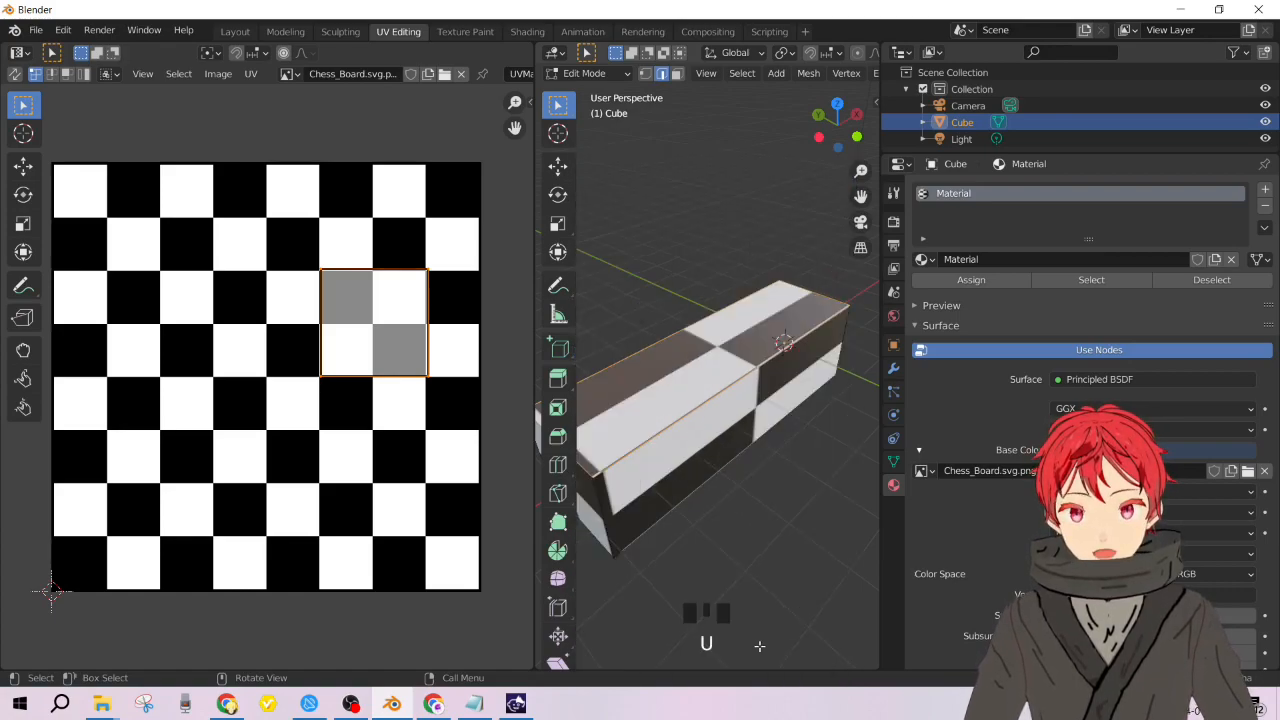
Mark the selected edges around the box's top face as seams.
right_click(790, 296)
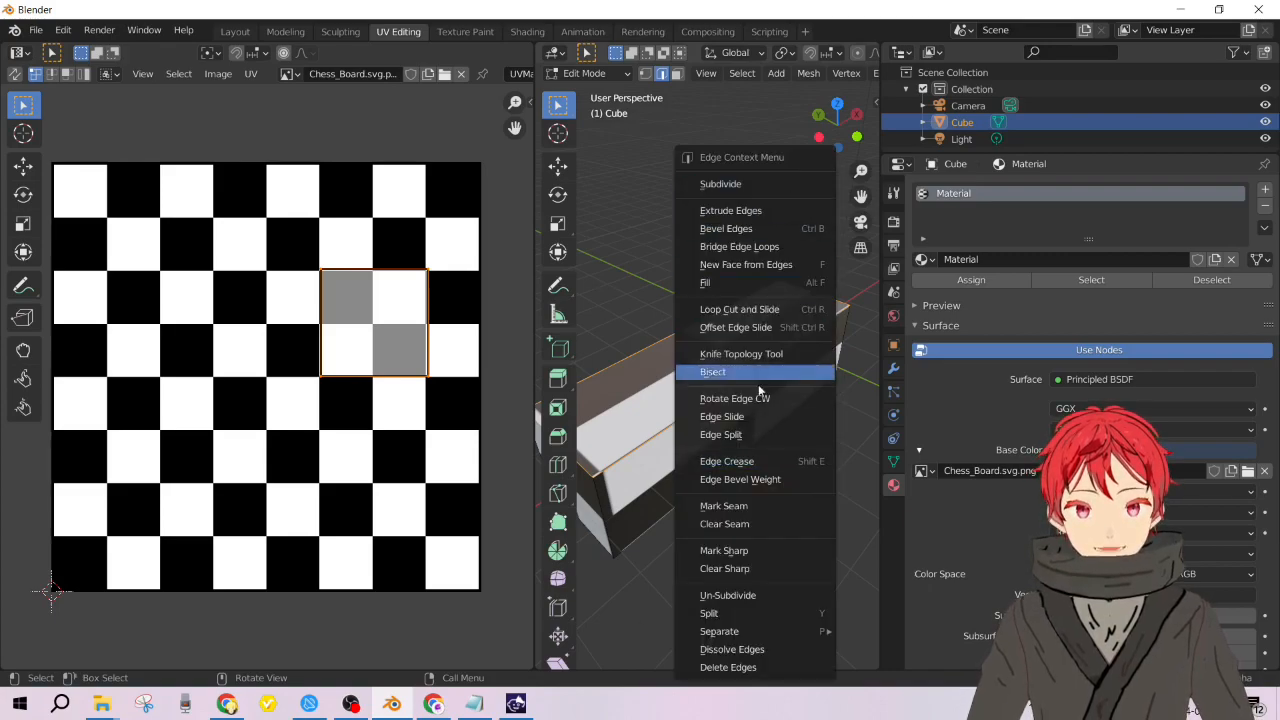
left_click(750, 508)
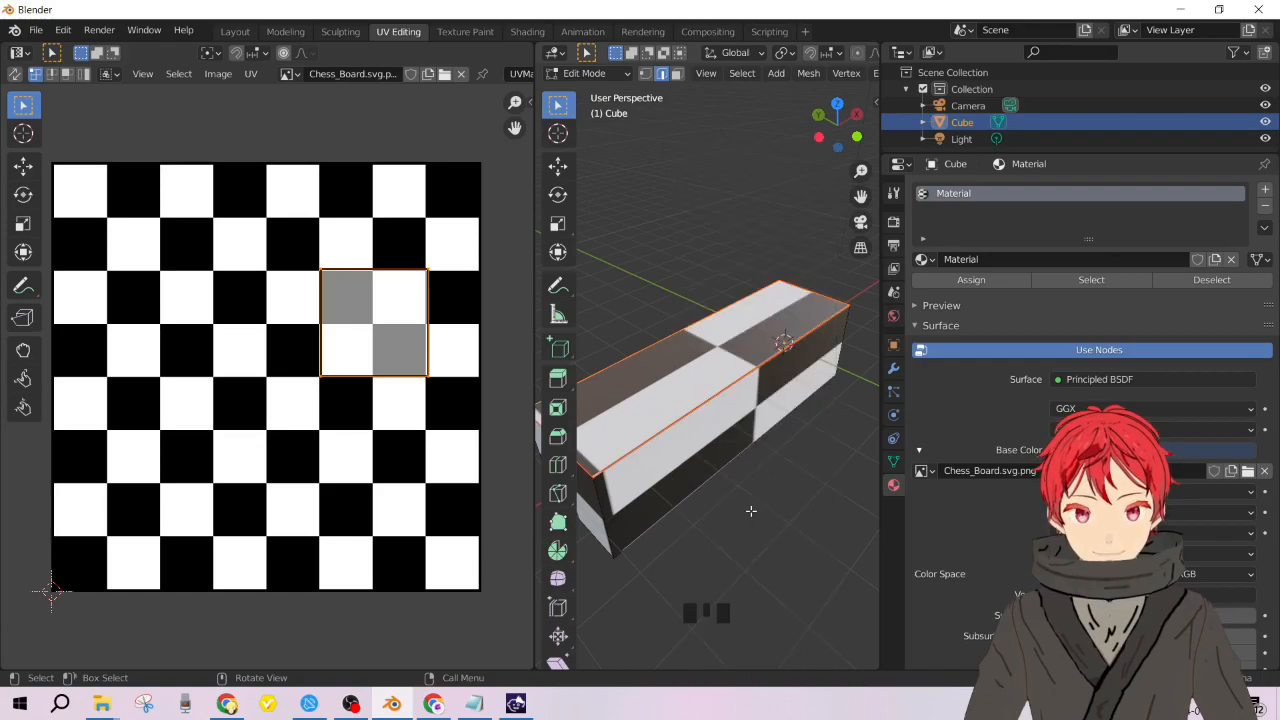
Try to select the edge loop around the box's bottom face.
scroll(750, 510, "down", 7)
scroll(705, 412, "up", 5)
middle_click_drag(696, 413, 672, 371)
scroll(728, 404, "down", 2)
scroll(728, 403, "up", 4)
scroll(728, 404, "down", 2)
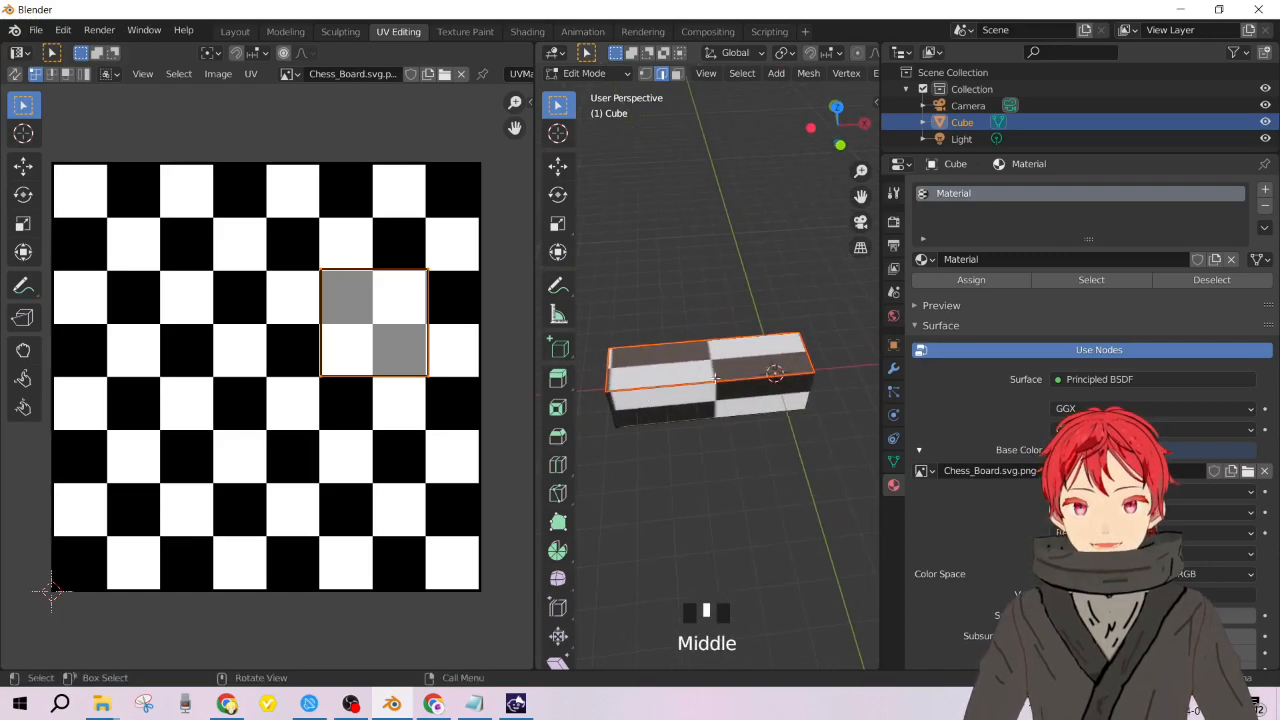
middle_click_drag(701, 561, 751, 323)
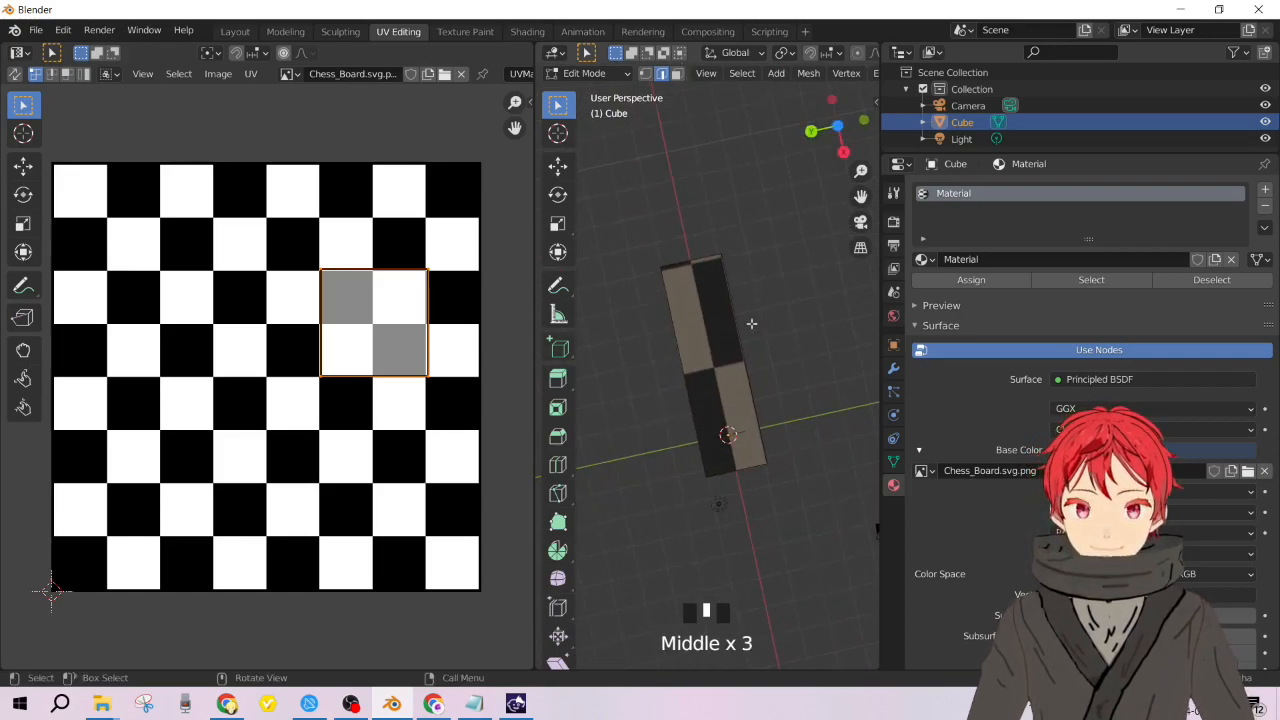
scroll(738, 320, "up", 3)
left_click(760, 293)
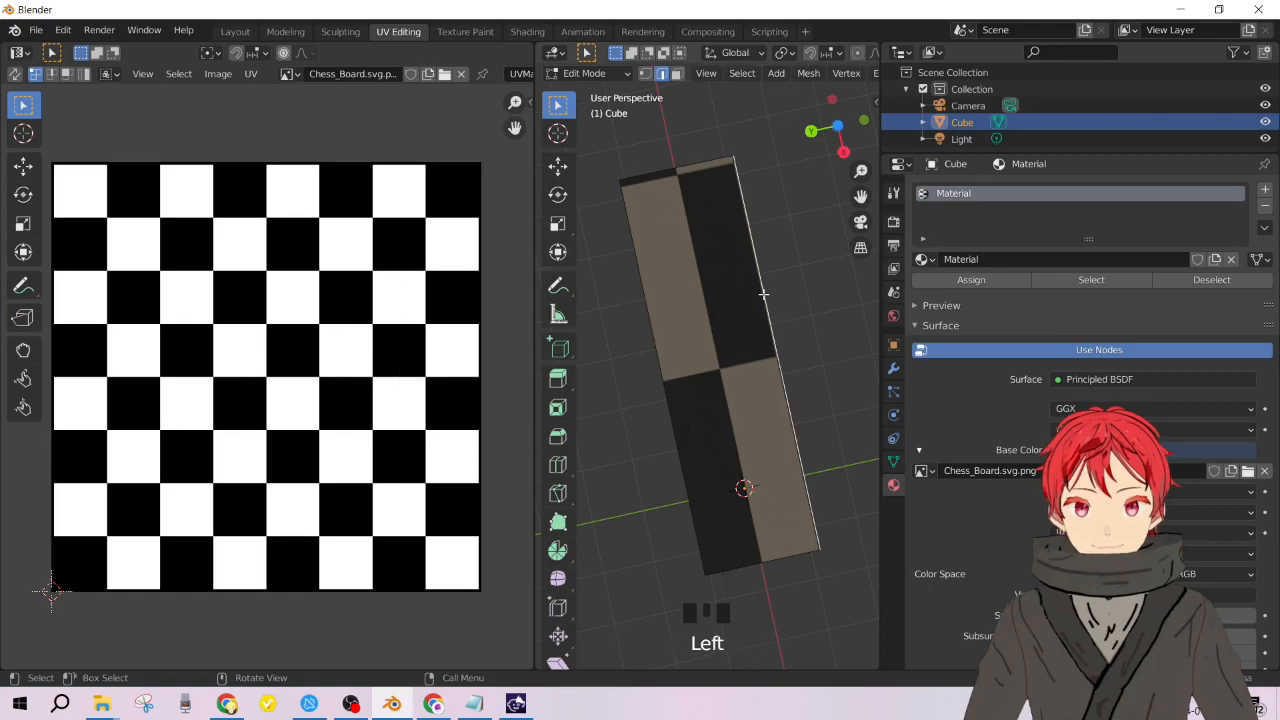
left_click(798, 555, "alt")
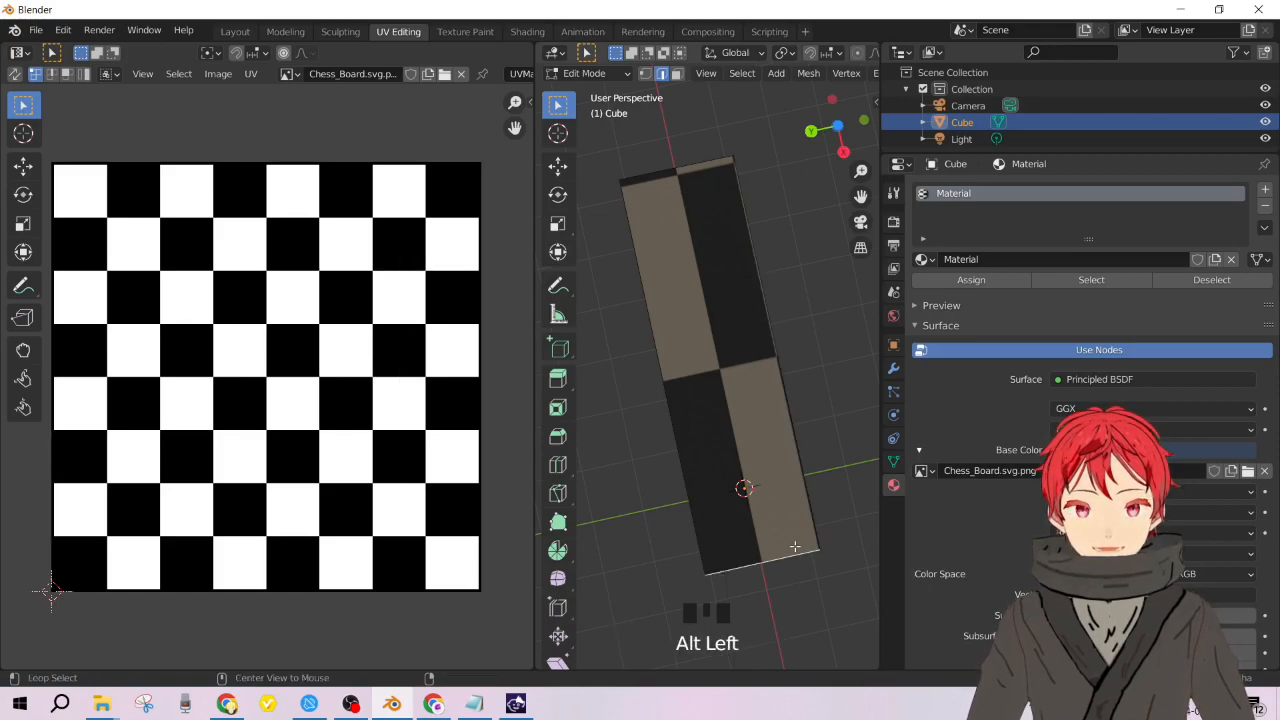
left_click(799, 451, "alt")
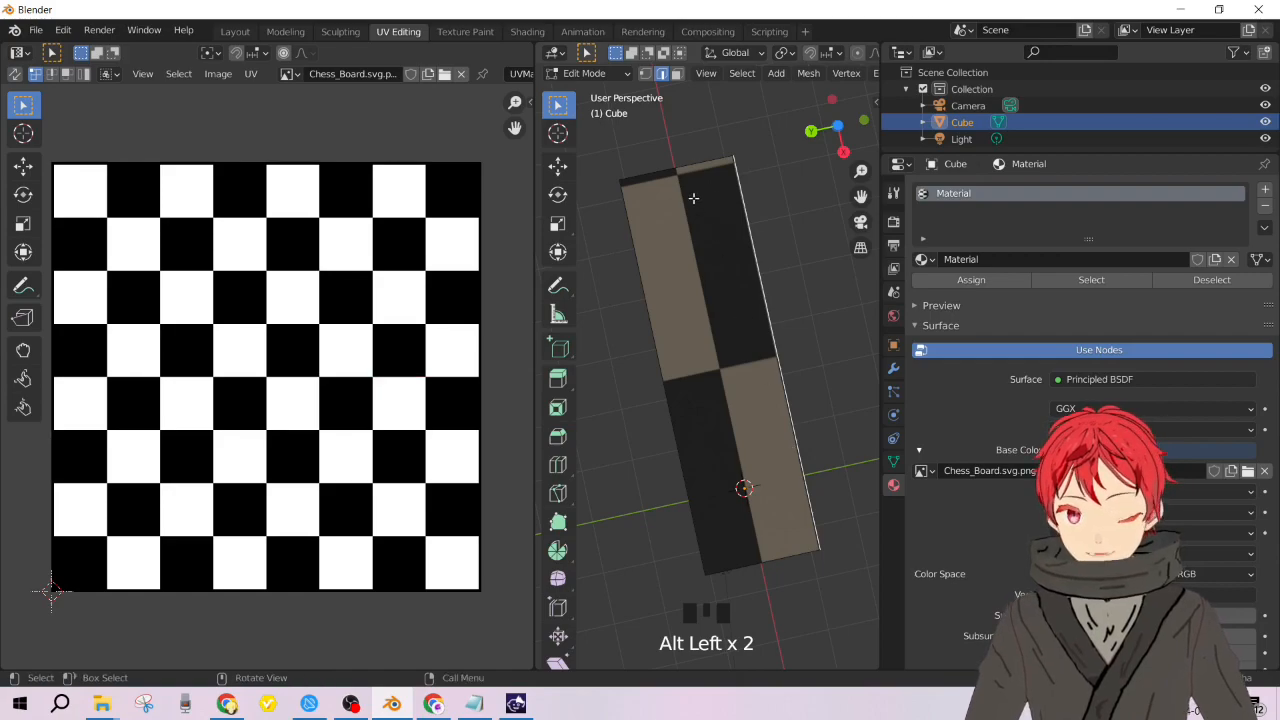
Select the box's bottom face, convert it to an edge selection, and mark its border edges as seams.
key("3")
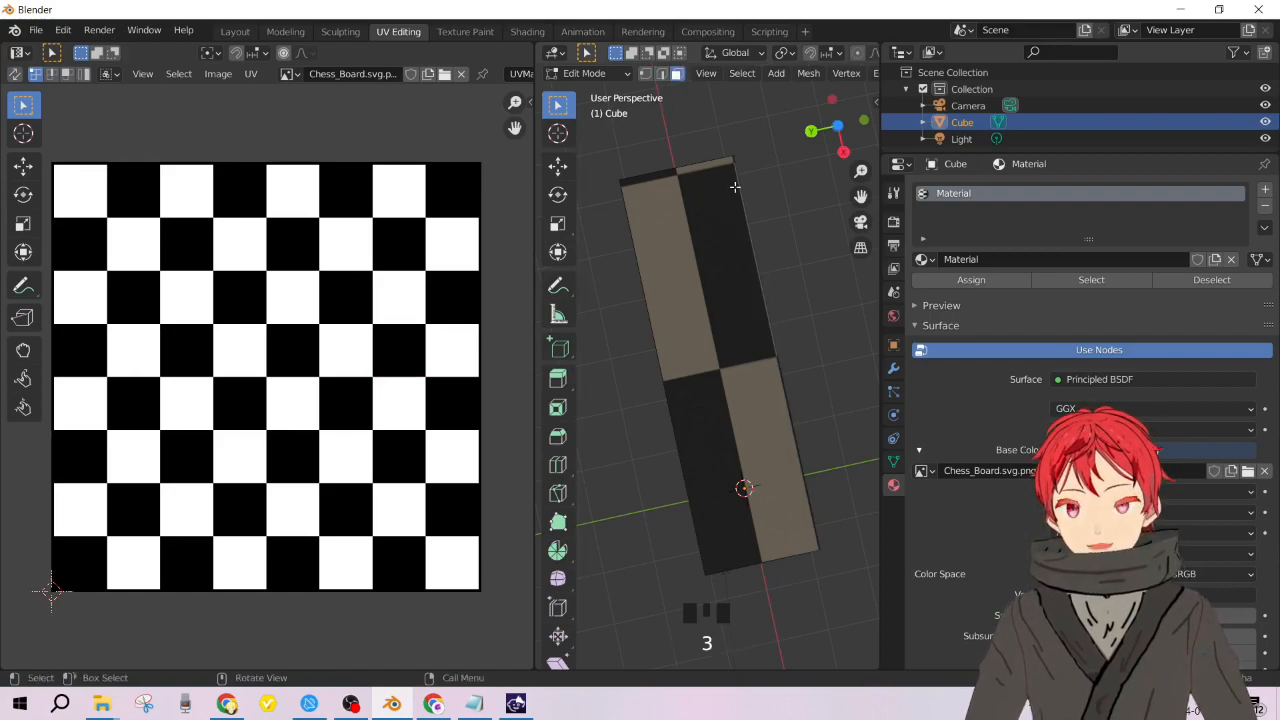
left_click(727, 296)
key("2")
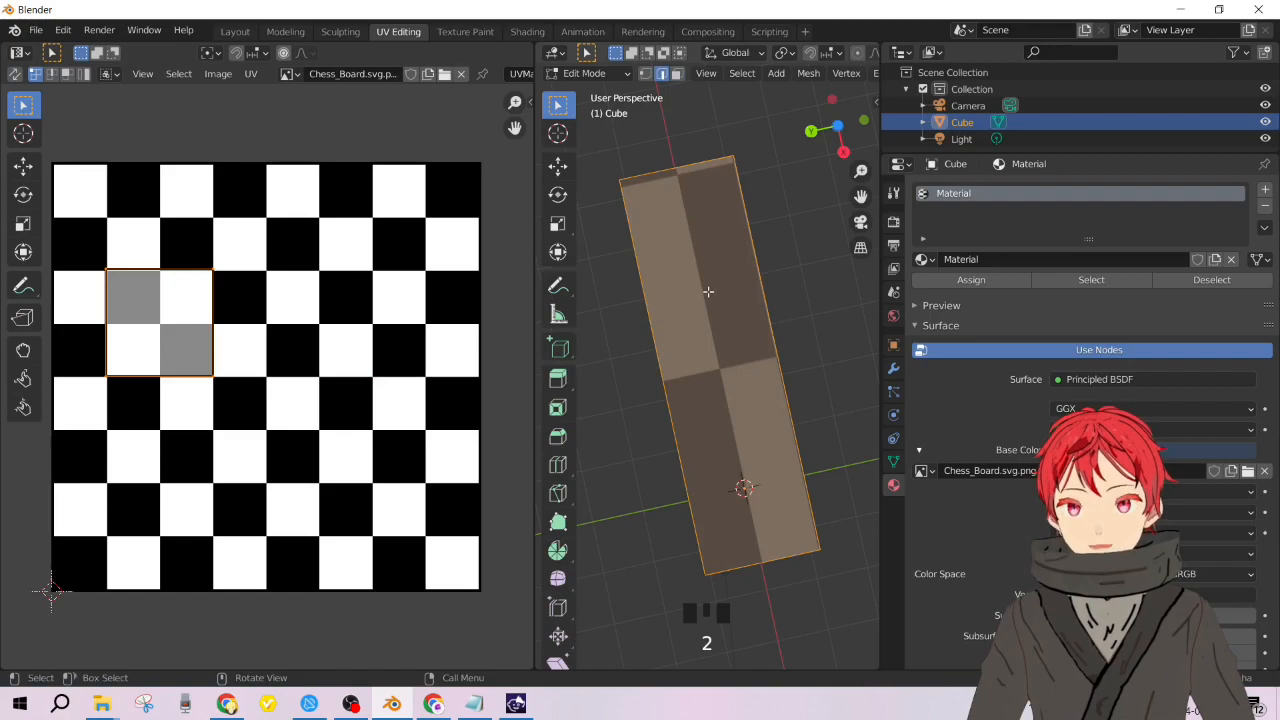
right_click(750, 364)
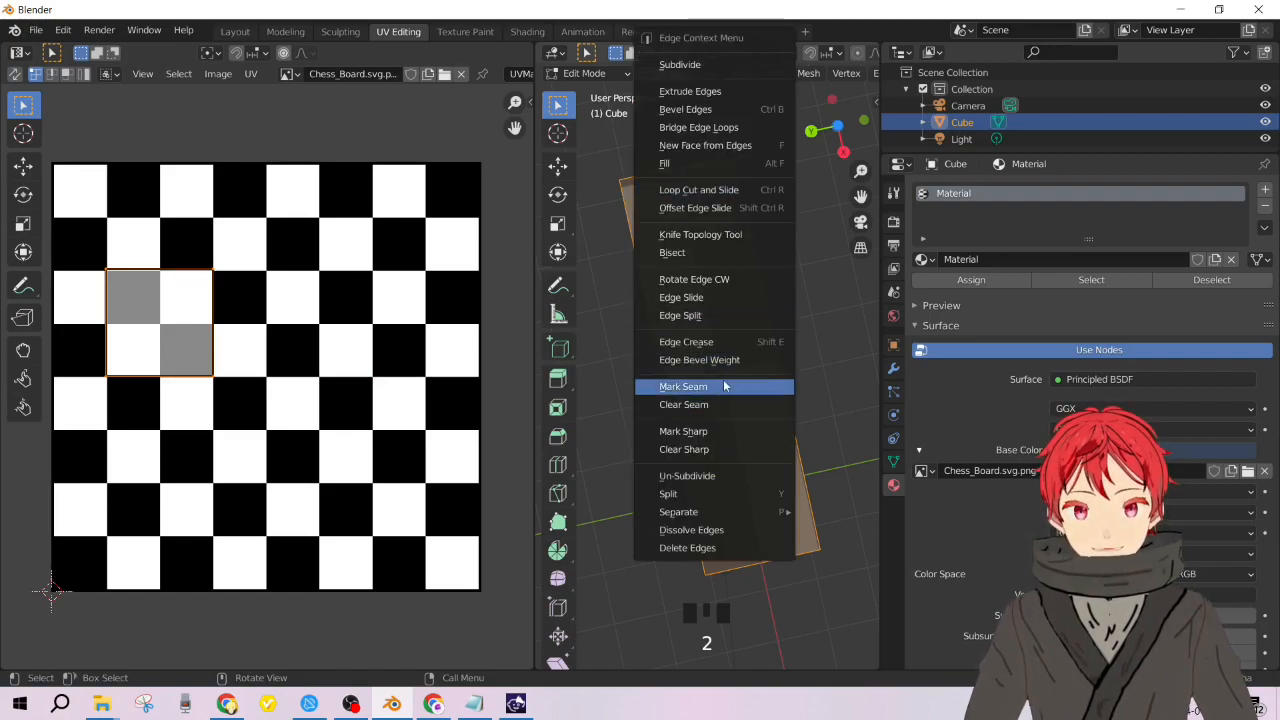
right_click(725, 388)
Select the whole mesh and unwrap it along the marked seams with the Unwrap operation.
middle_click_drag(725, 390, 697, 404)
scroll(697, 404, "down", 5)
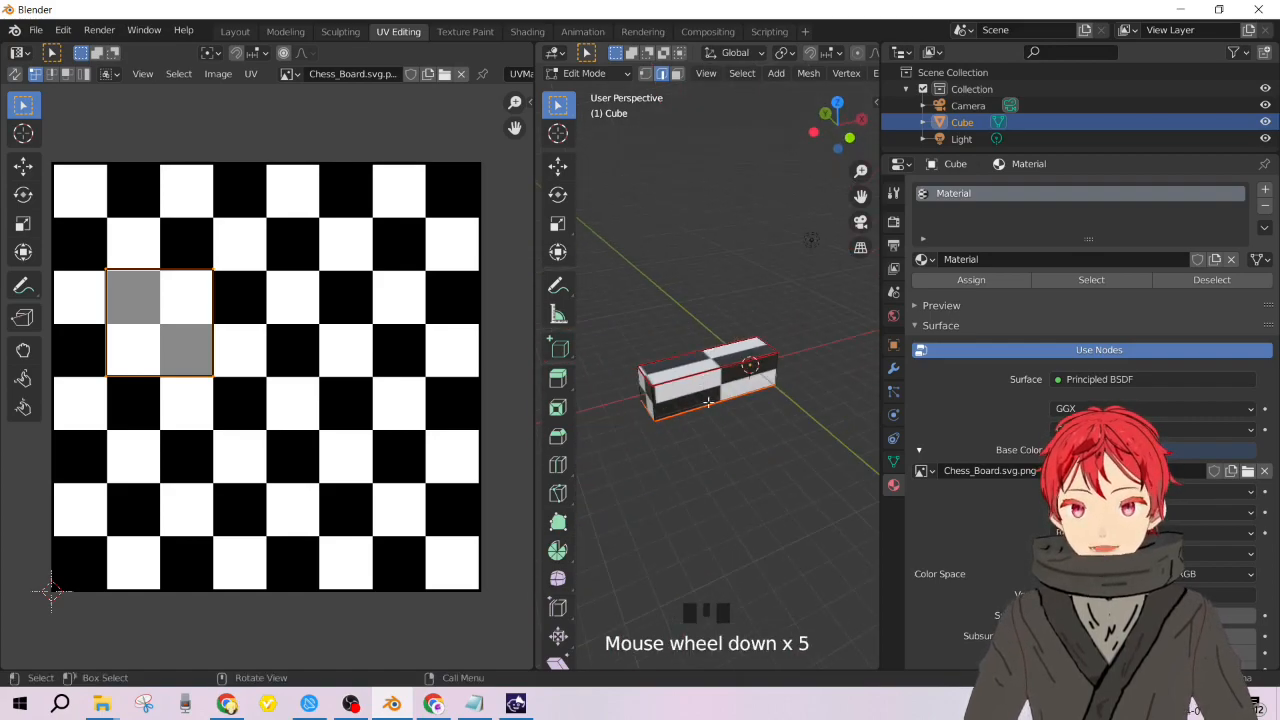
left_click(693, 257)
key("u")
left_click(746, 318)
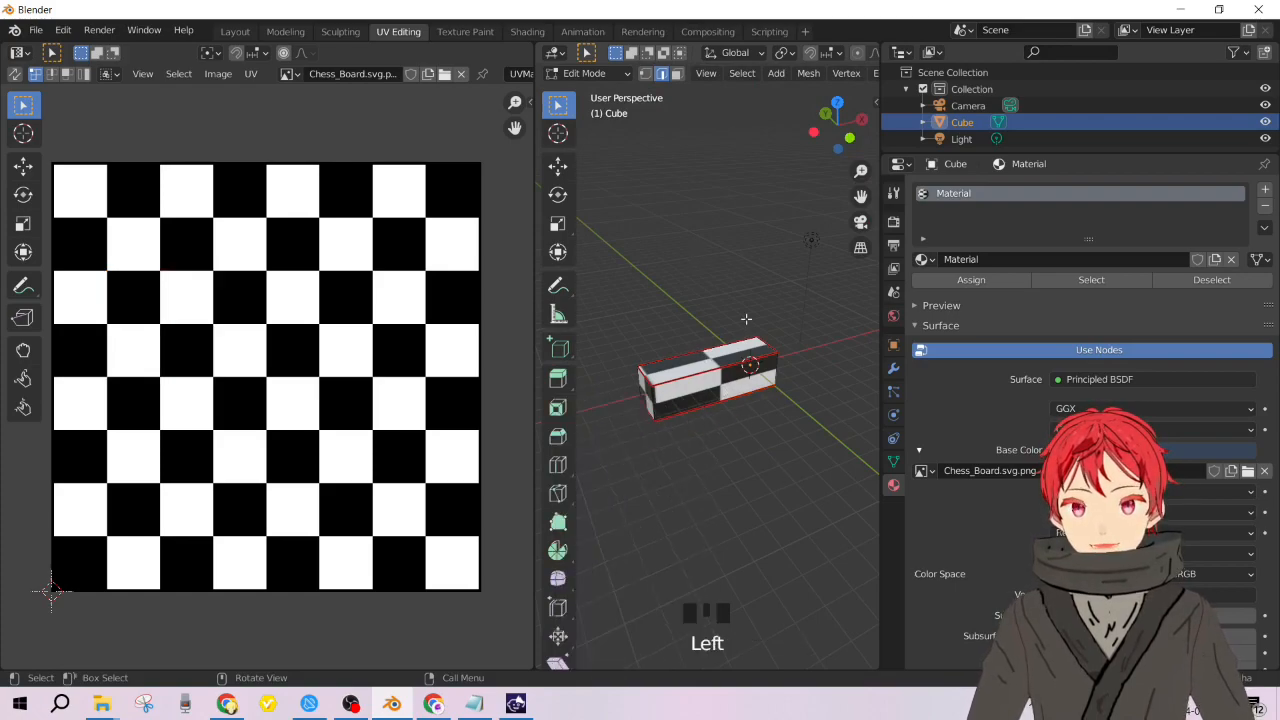
key("a")
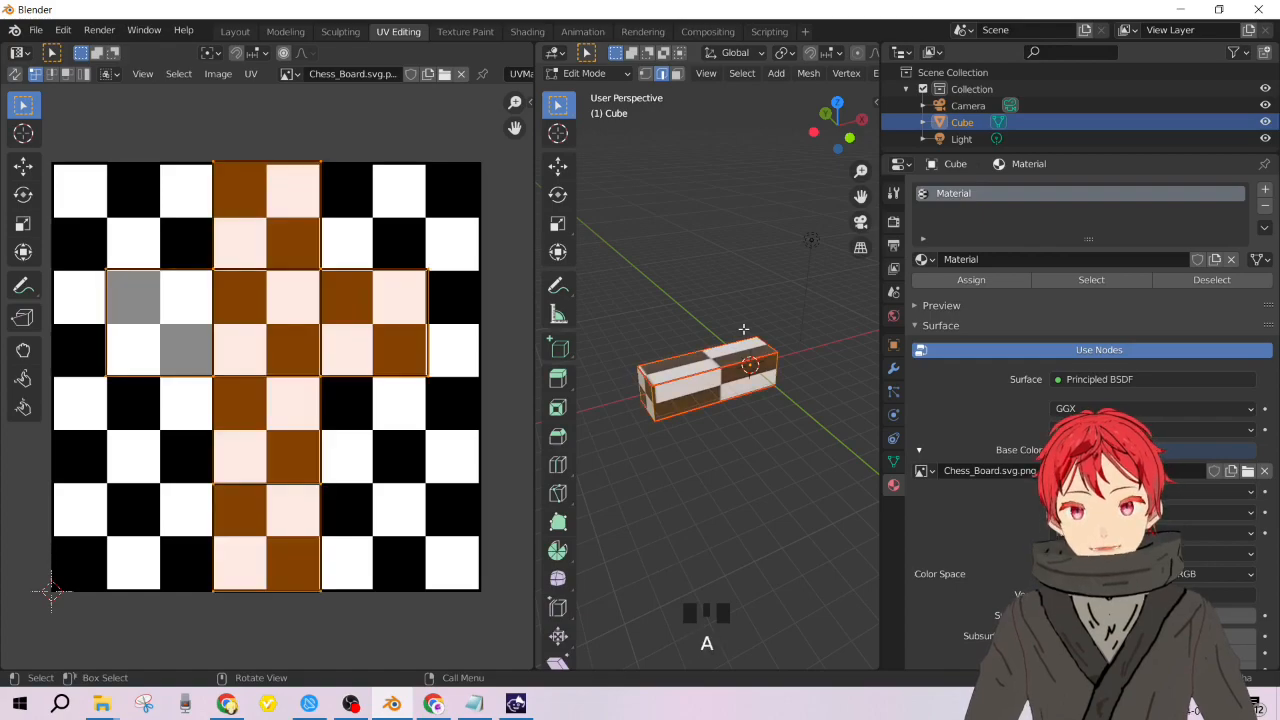
key("u")
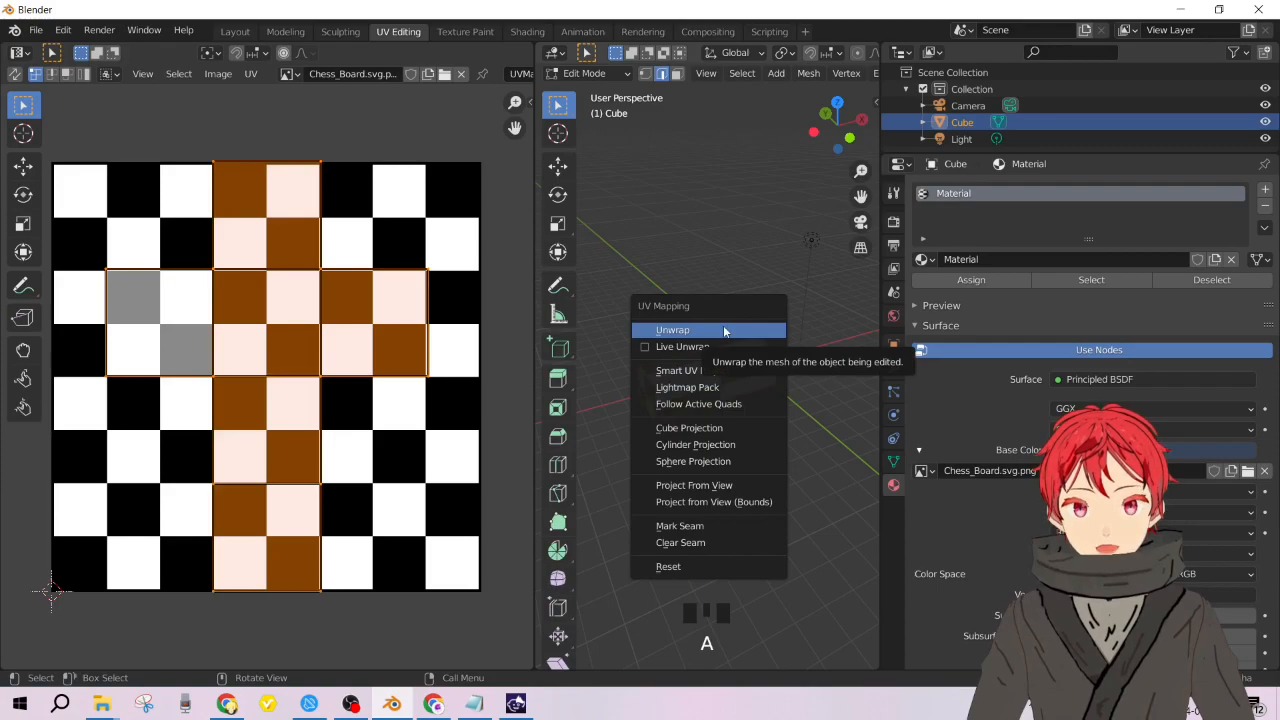
left_click(725, 331)
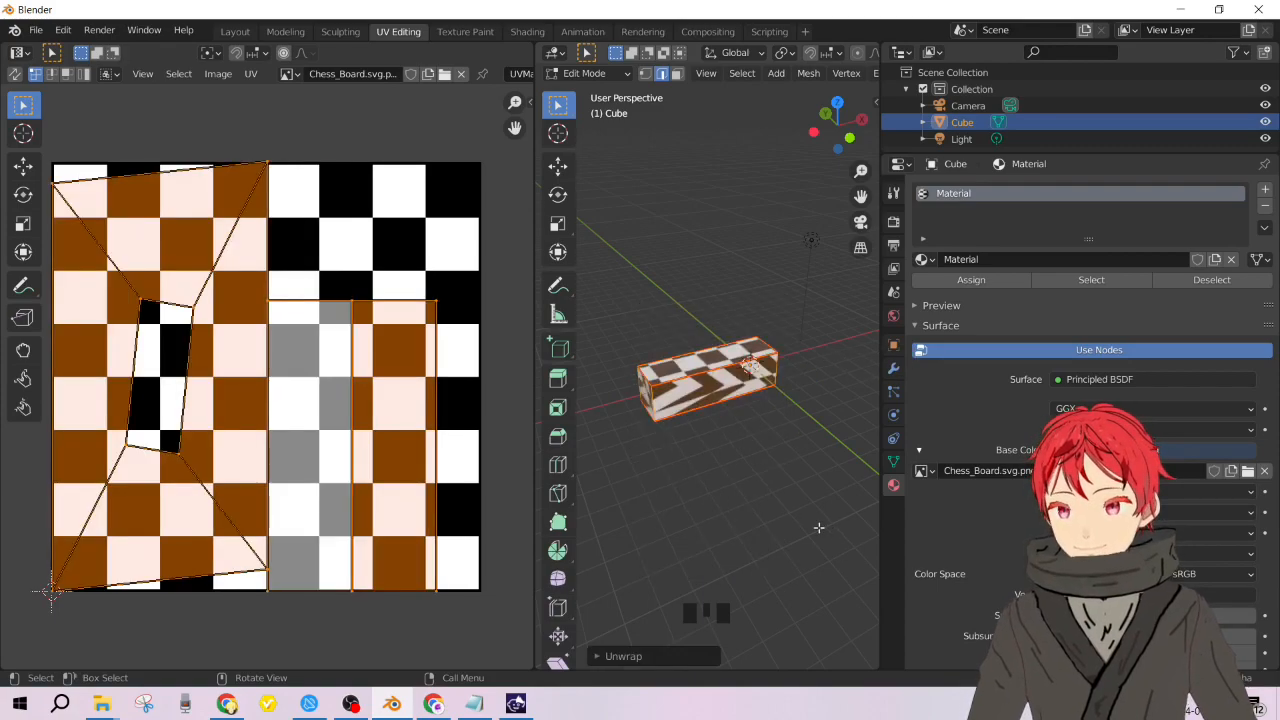
Inspect how the unwrapped chessboard texture lies on the box's top and side faces, and clear the mesh selection.
scroll(680, 373, "up", 5)
scroll(655, 422, "down", 2)
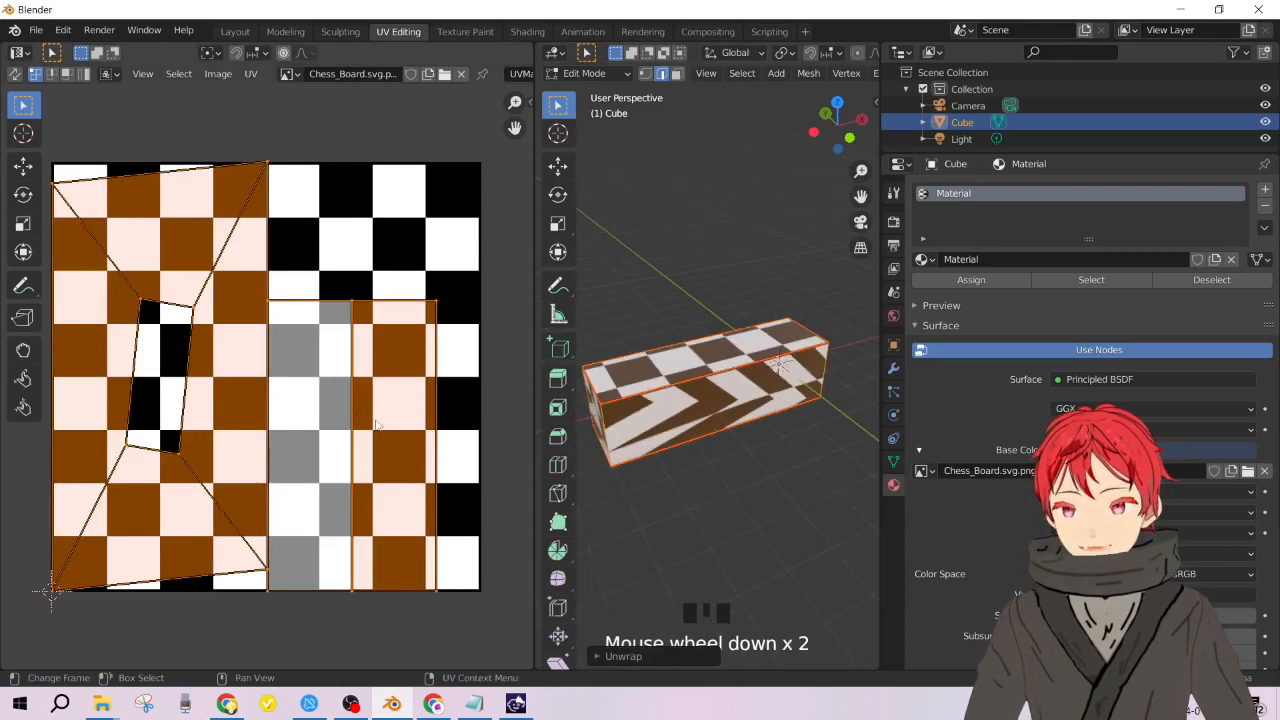
middle_click_drag(675, 422, 700, 376)
left_click(710, 378)
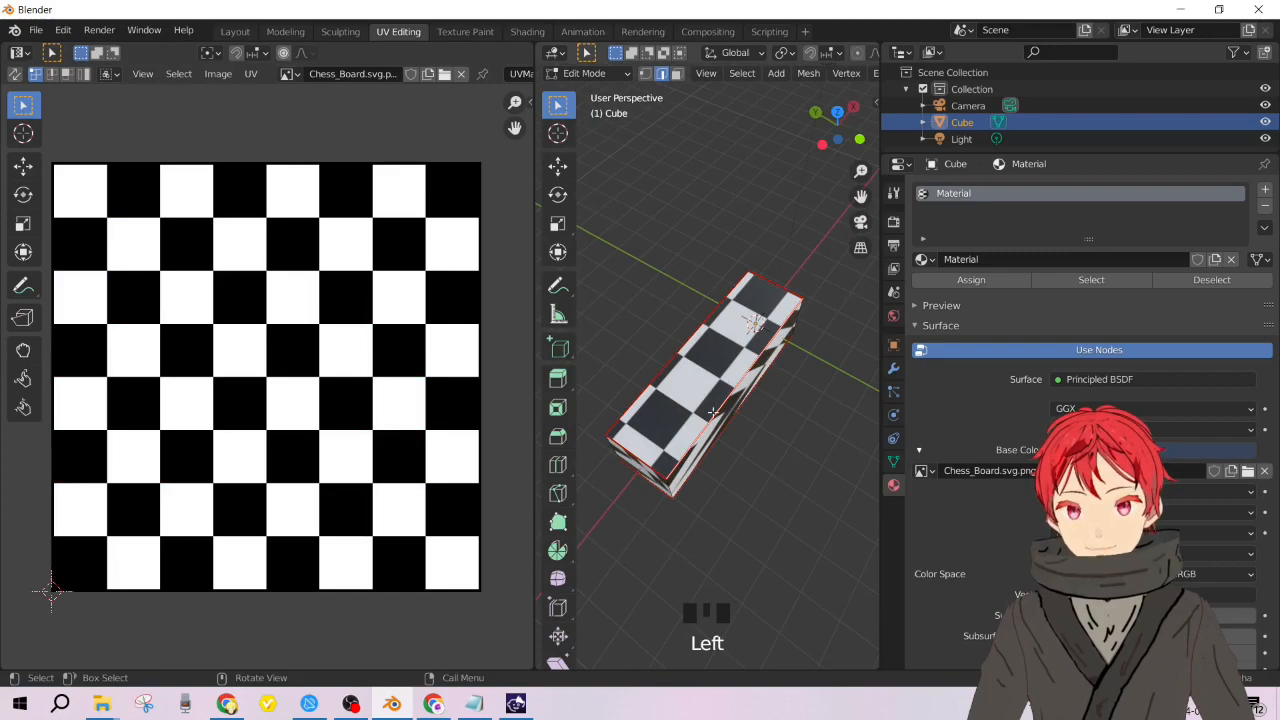
In face select mode, select the box's top face and move its UV island by about -0.08 in X and 0.13 in Y.
key("3")
left_click(720, 342)
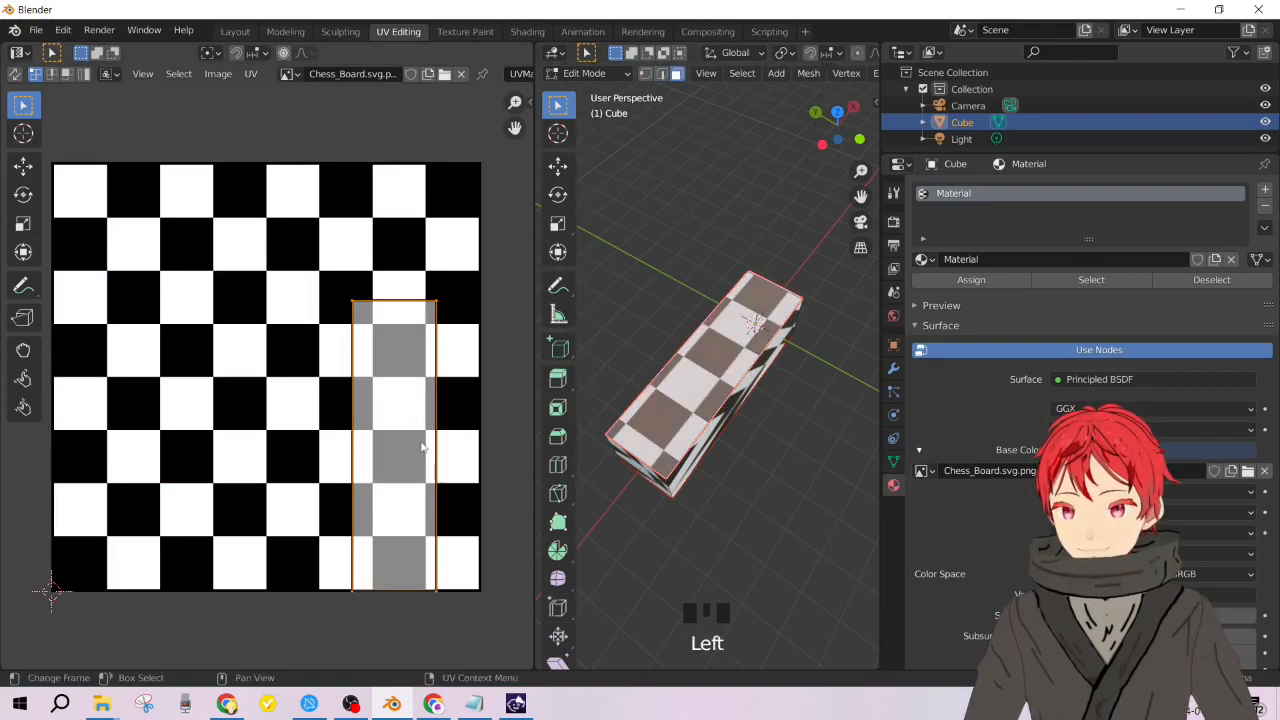
key("g")
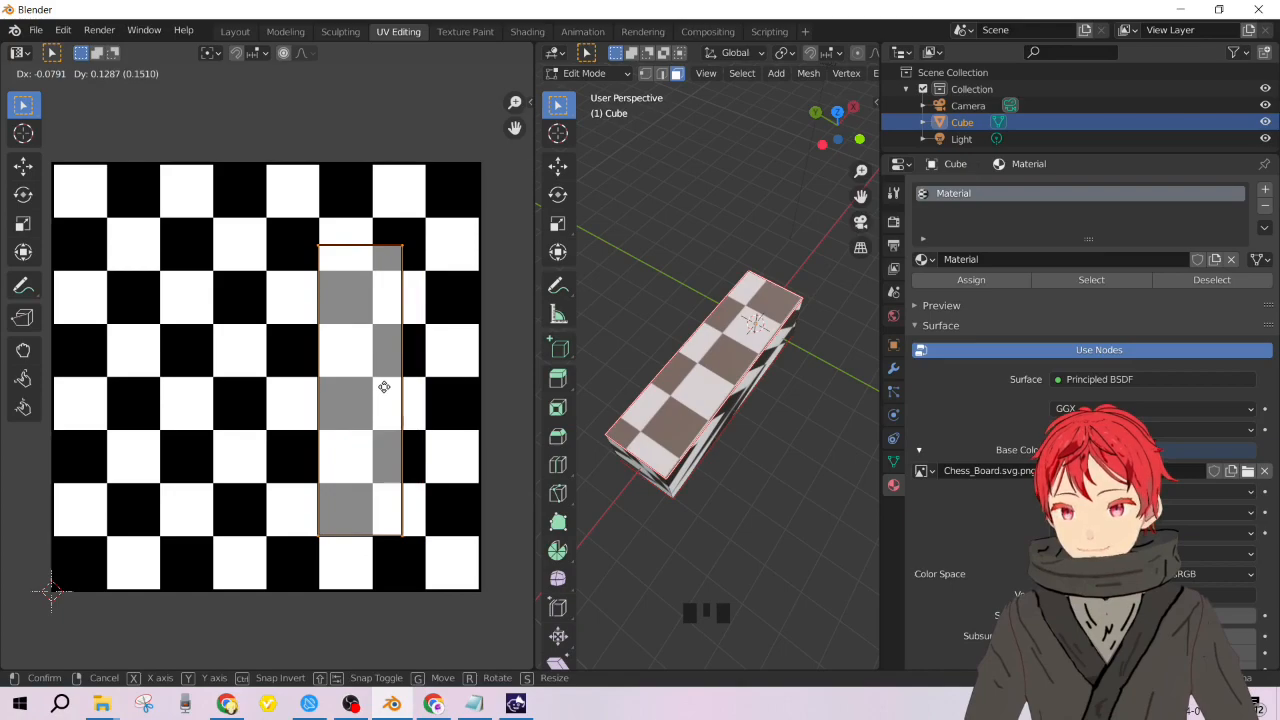
left_click(385, 392)
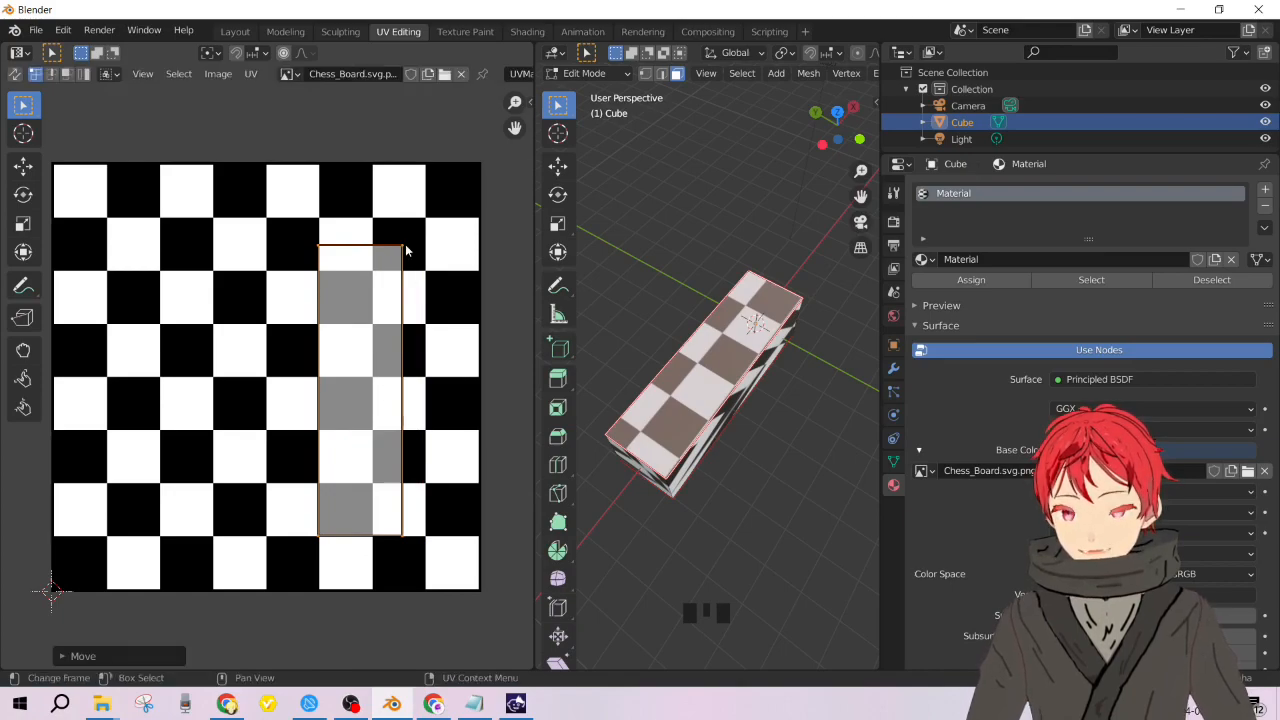
Try scaling up the top face's UV island, and undo the scaling.
key("s")
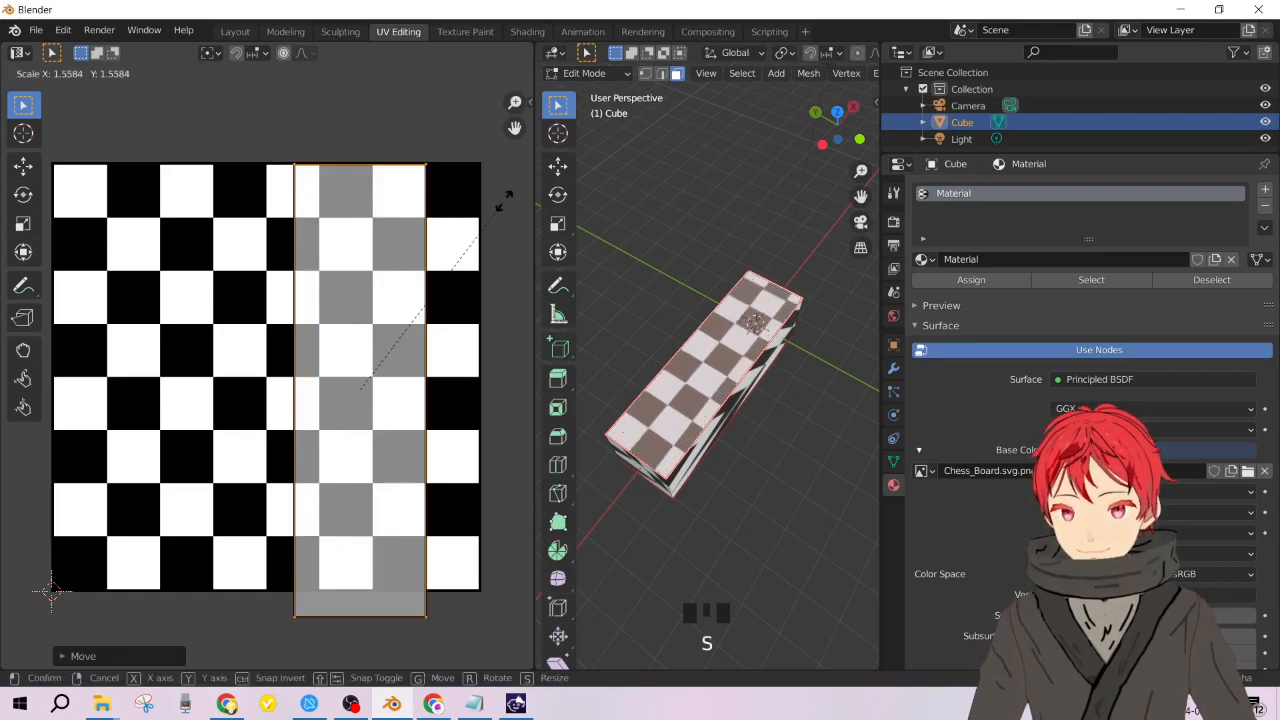
left_click(444, 258)
key("ctrl+z")
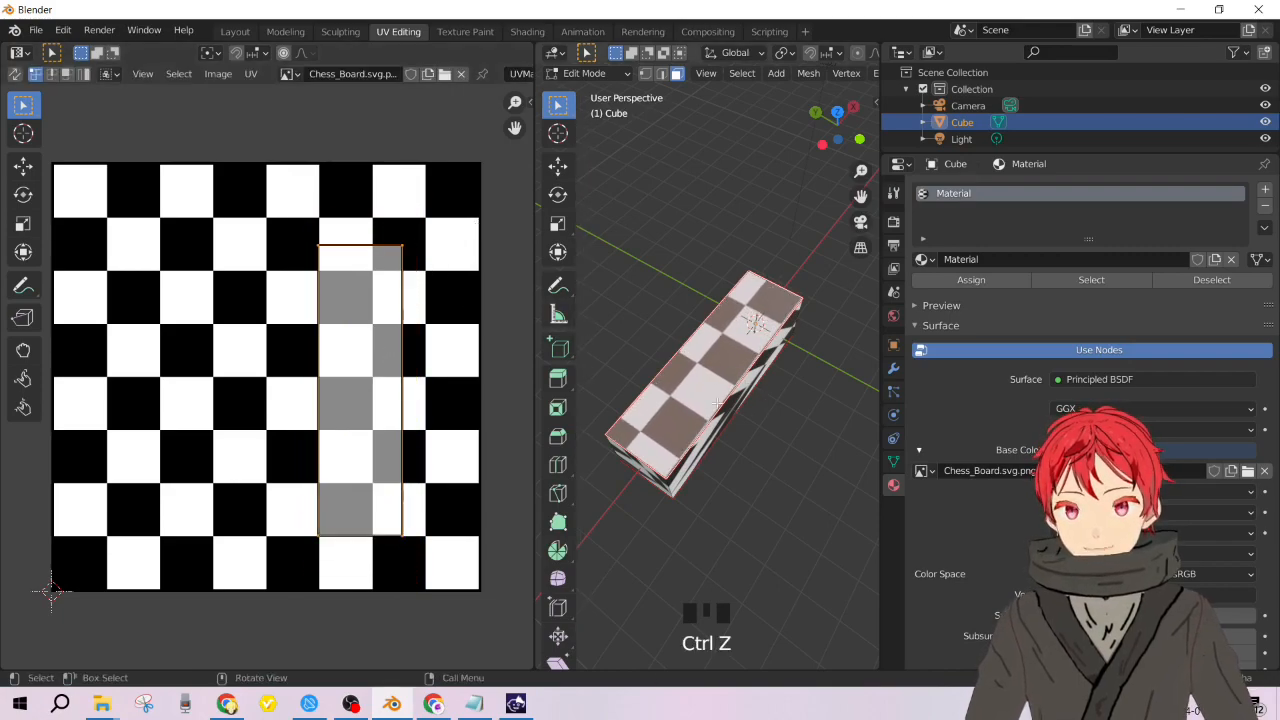
Select the box's top and bottom faces together to show both of their UV islands.
key("a")
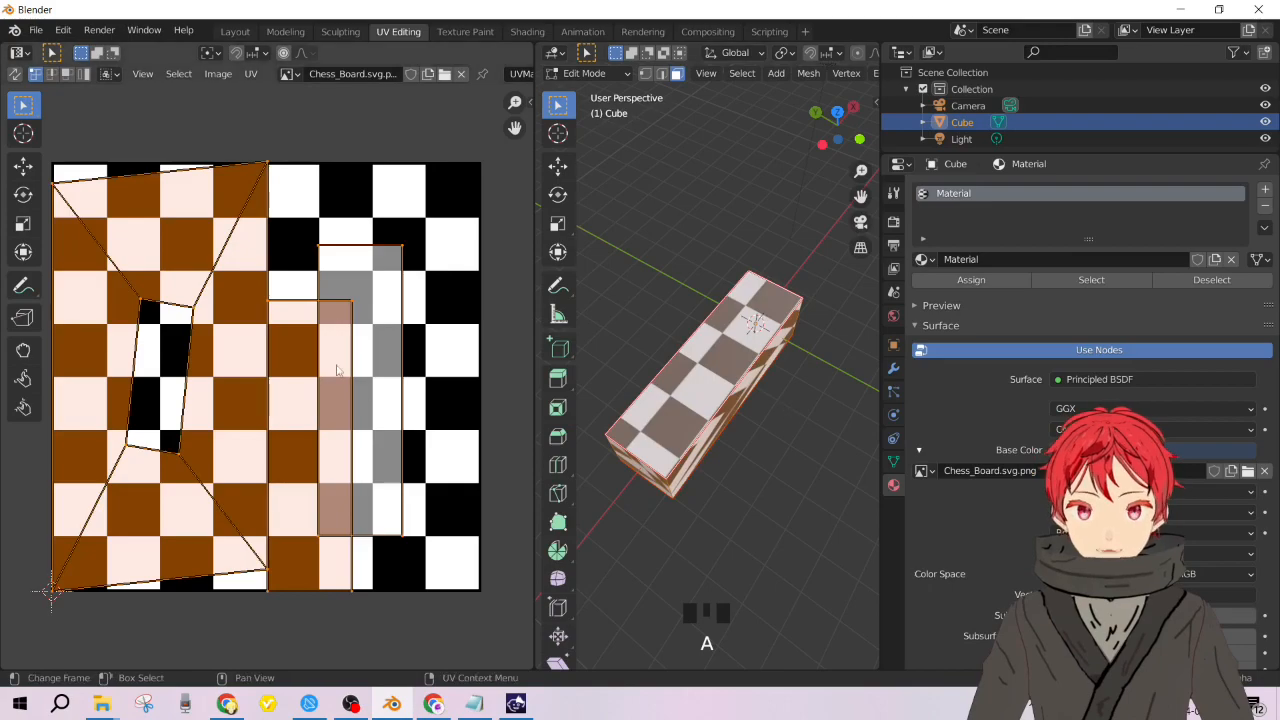
middle_click_drag(730, 345, 762, 273)
left_click(748, 424)
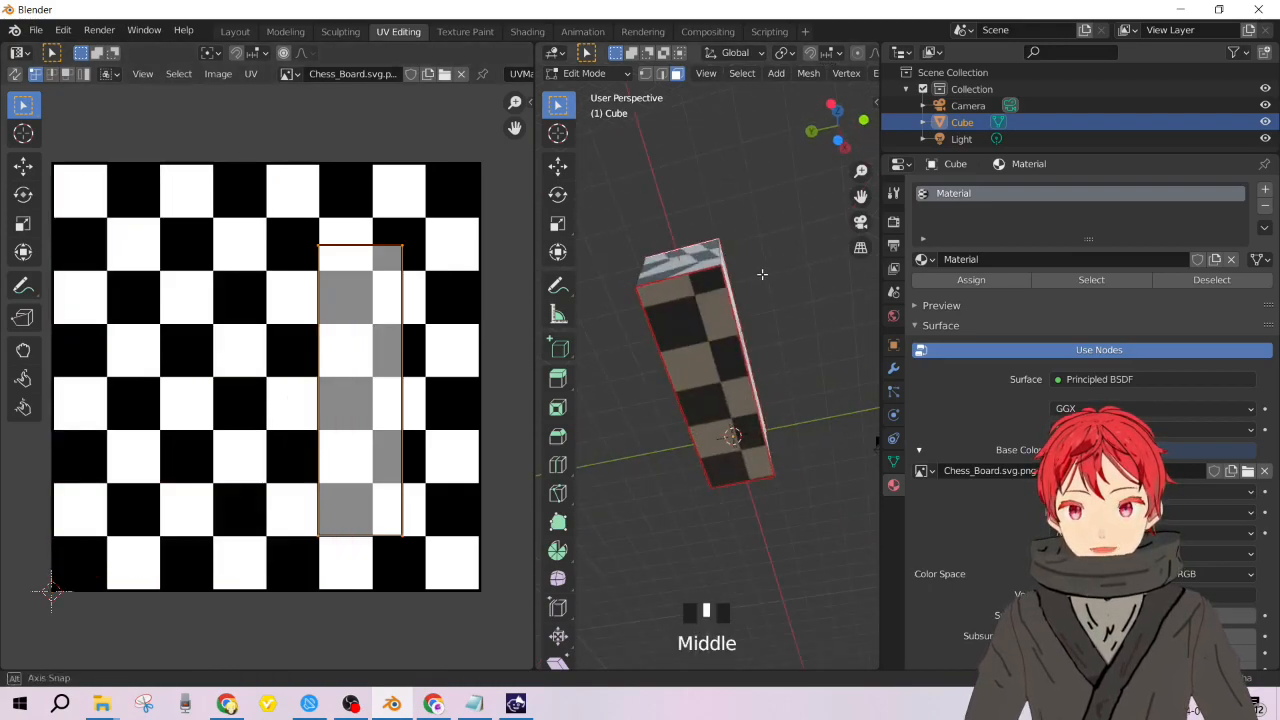
left_click(720, 365, "shift")
middle_click_drag(726, 370, 700, 450)
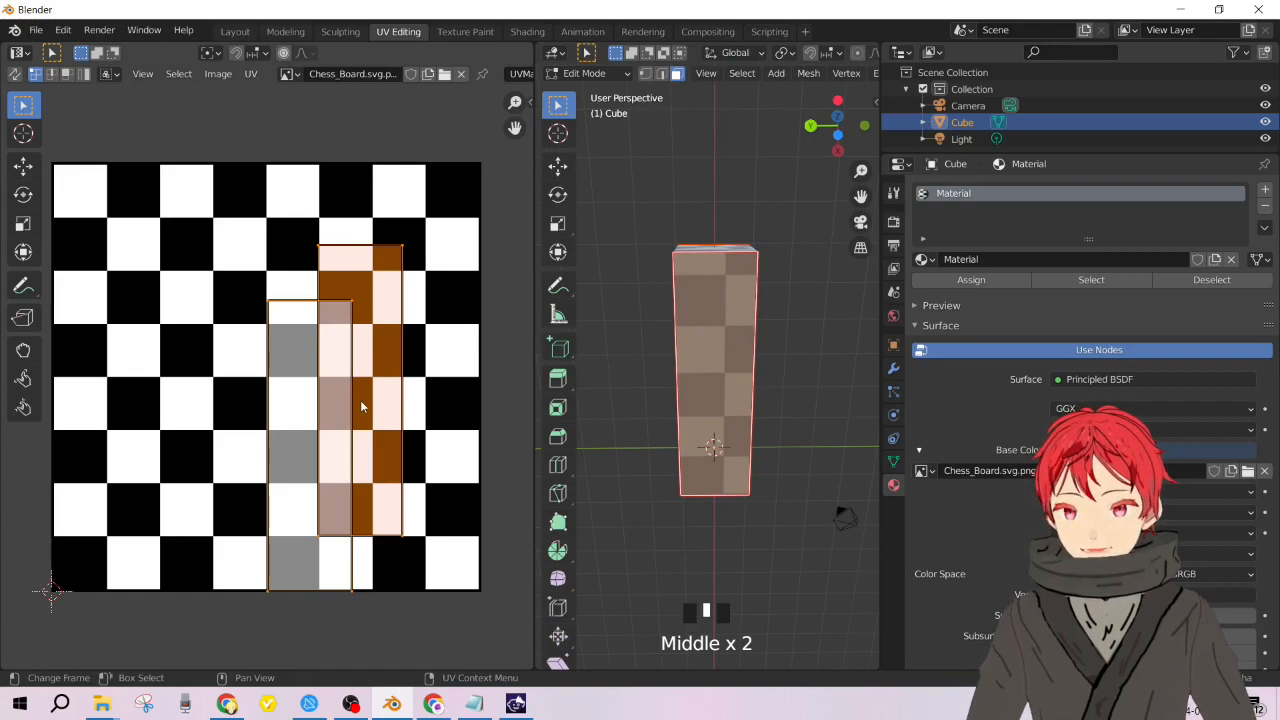
Try moving the top and bottom faces' UV islands together, and undo the move.
key("g")
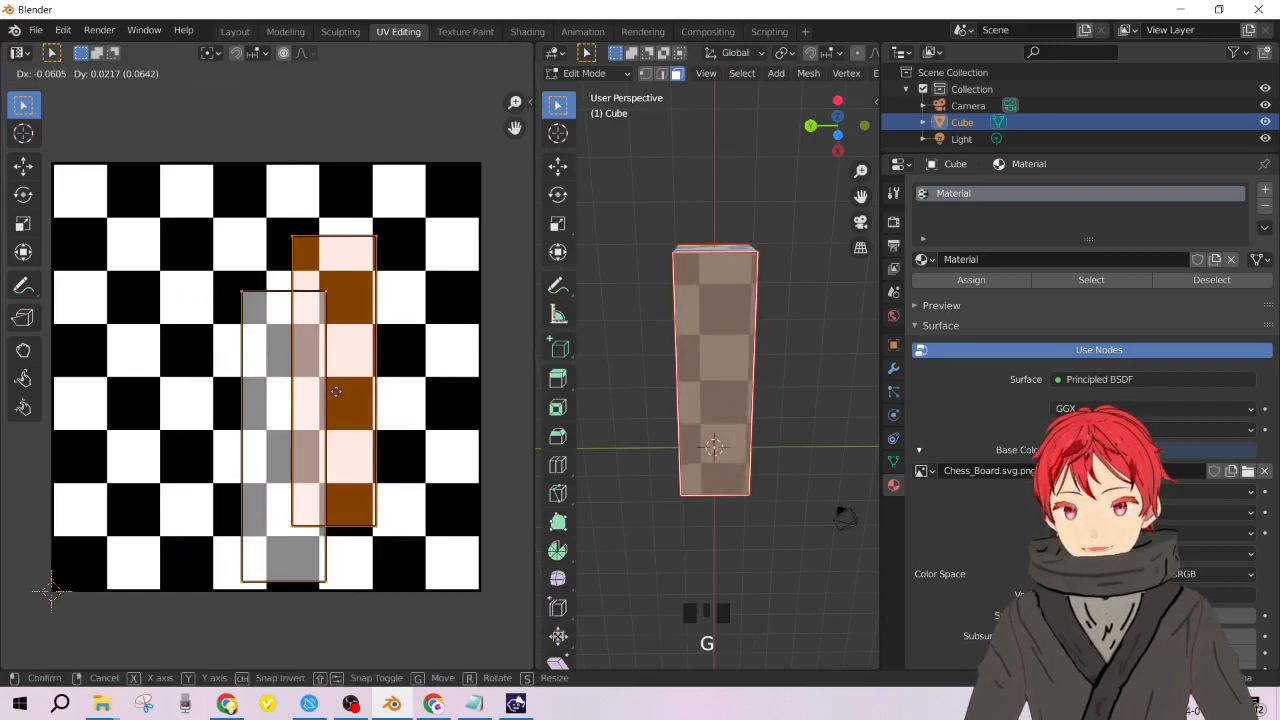
left_click(356, 391)
key("ctrl+z")
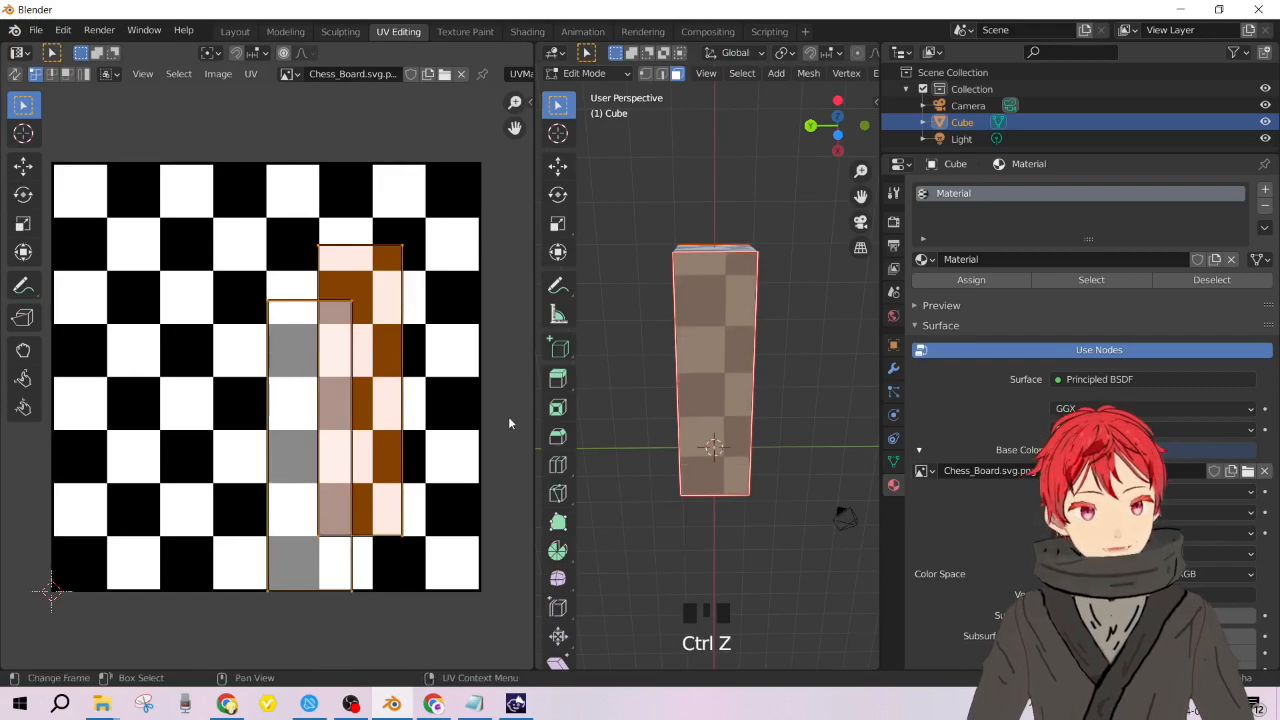
Hide the box's top and bottom faces, and select the remaining side faces to show their UV layout.
middle_click_drag(820, 423, 683, 400)
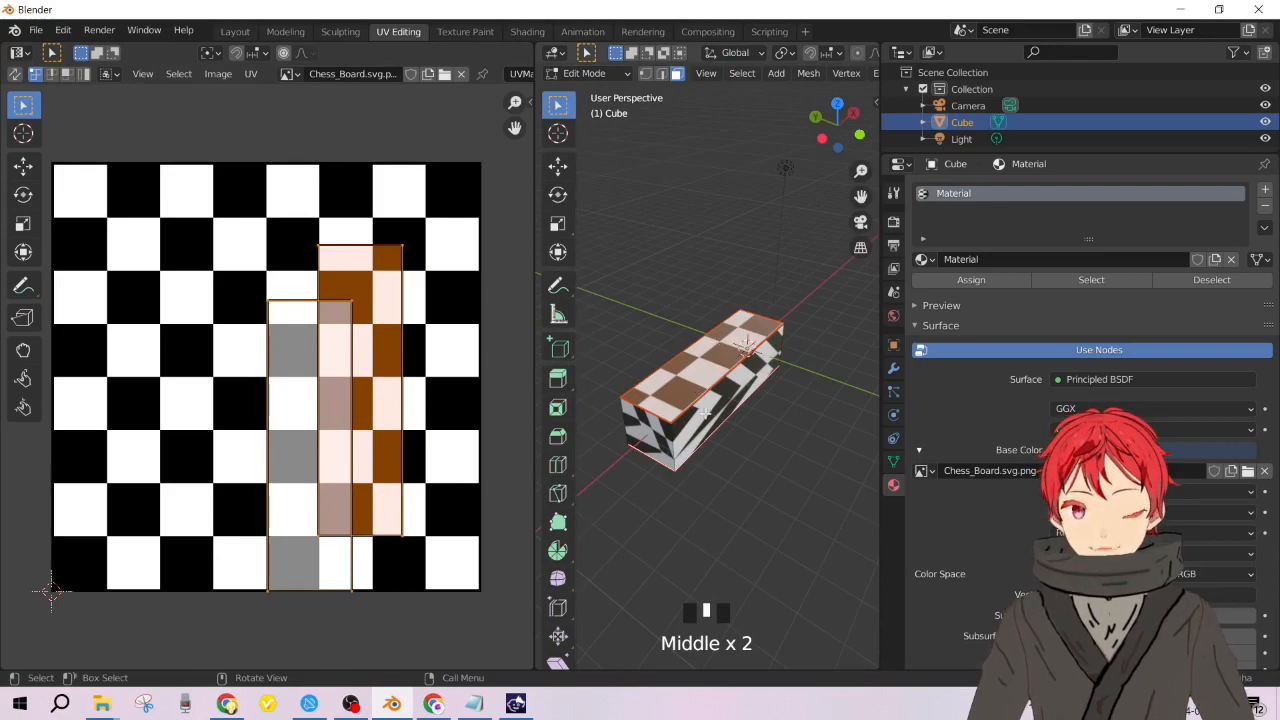
key("h")
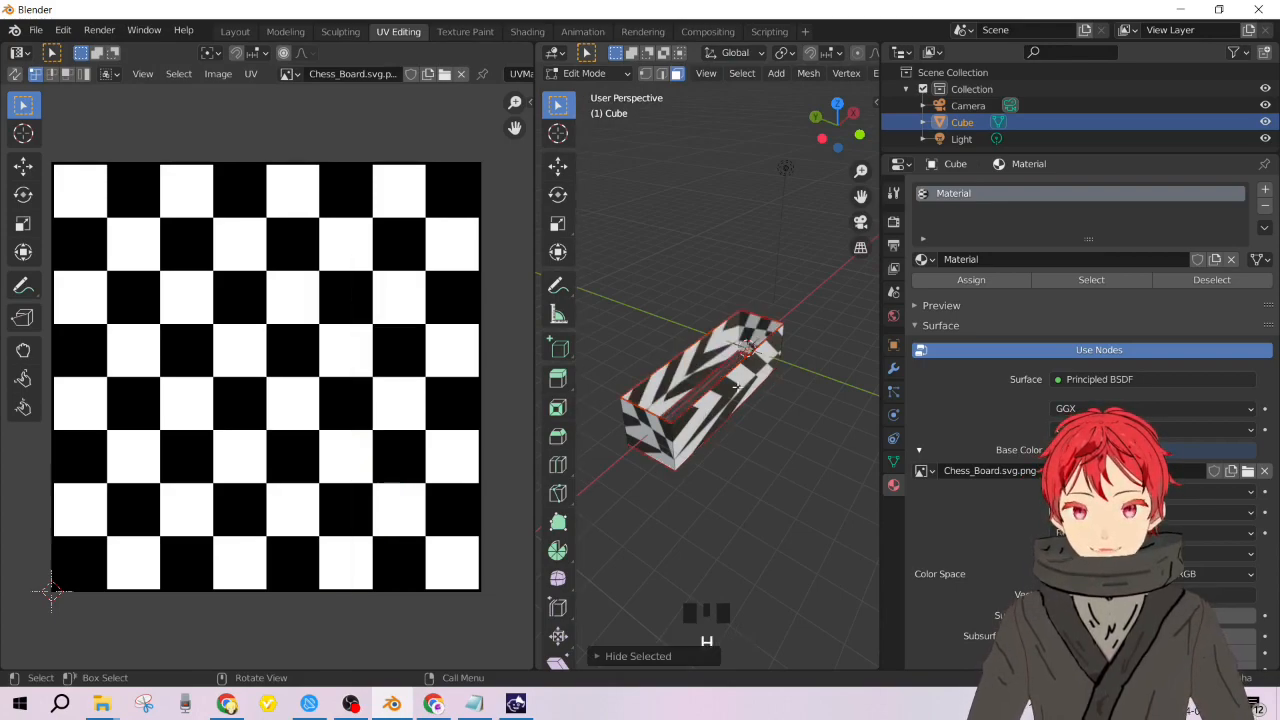
middle_click_drag(856, 456, 721, 455)
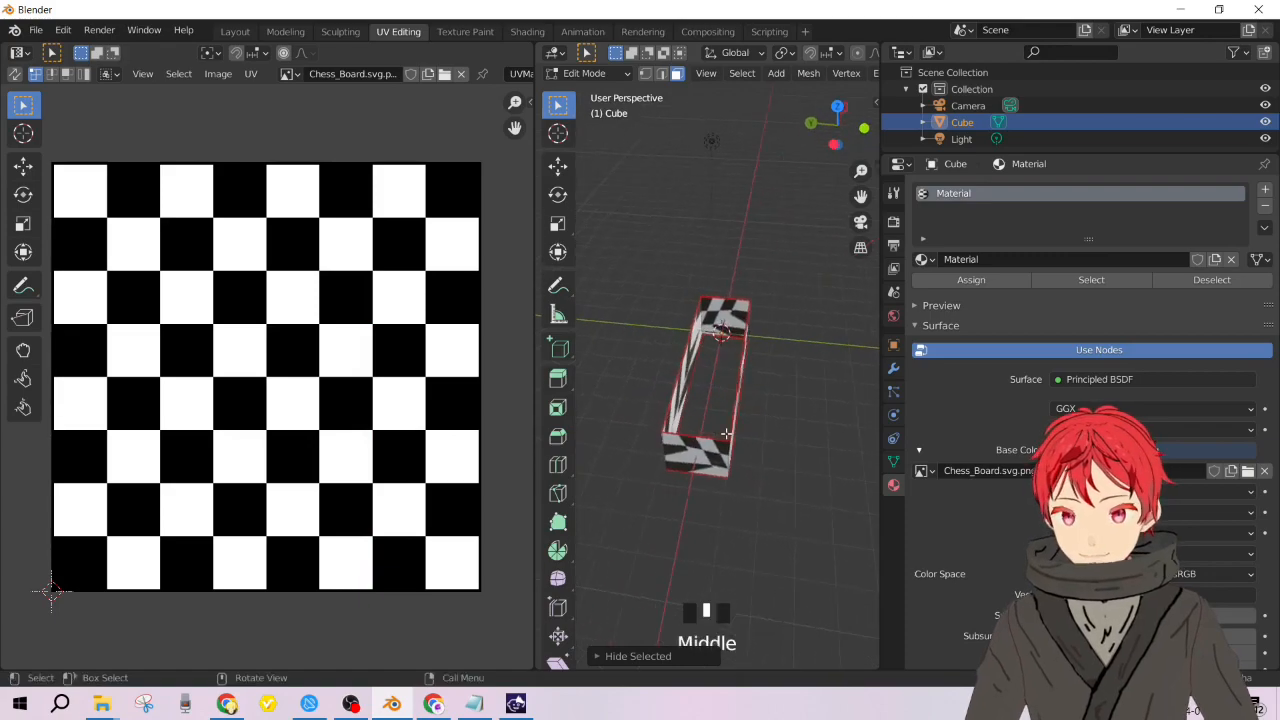
key("a")
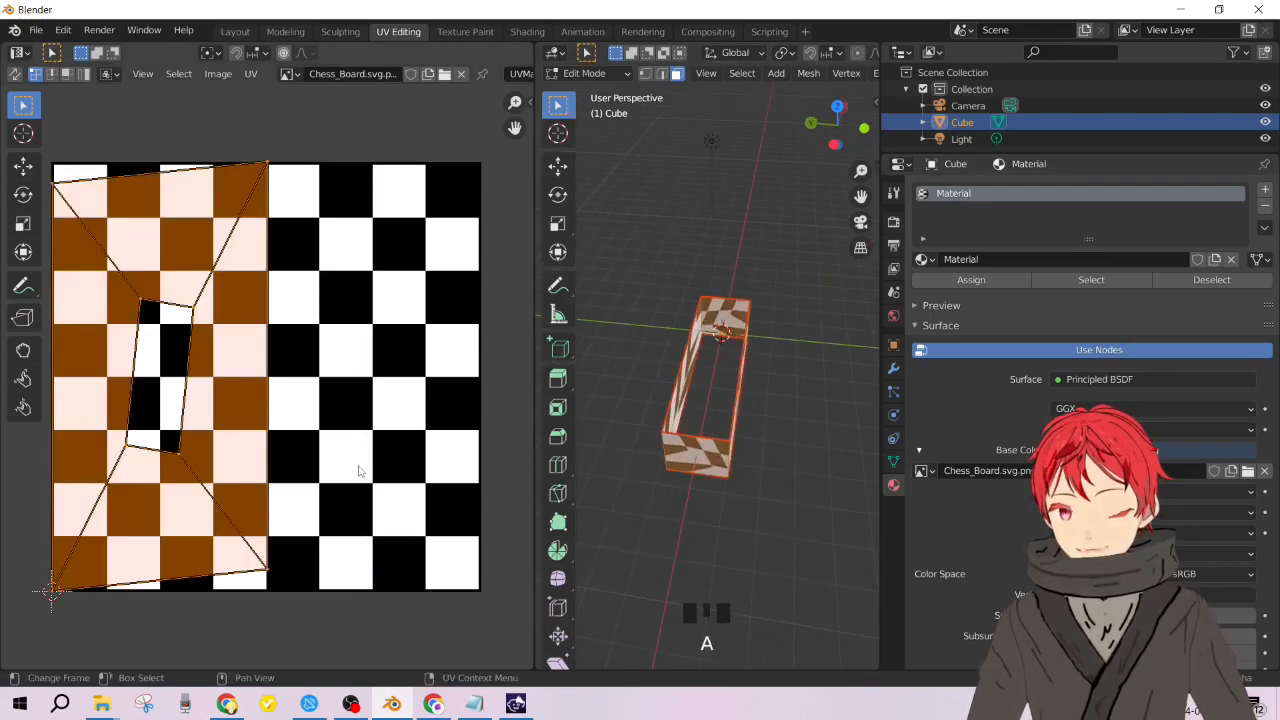
middle_click_drag(720, 420, 757, 427)
scroll(713, 421, "up", 4)
In edge select mode, select one vertical corner edge of the box and mark it as a seam.
key("2")
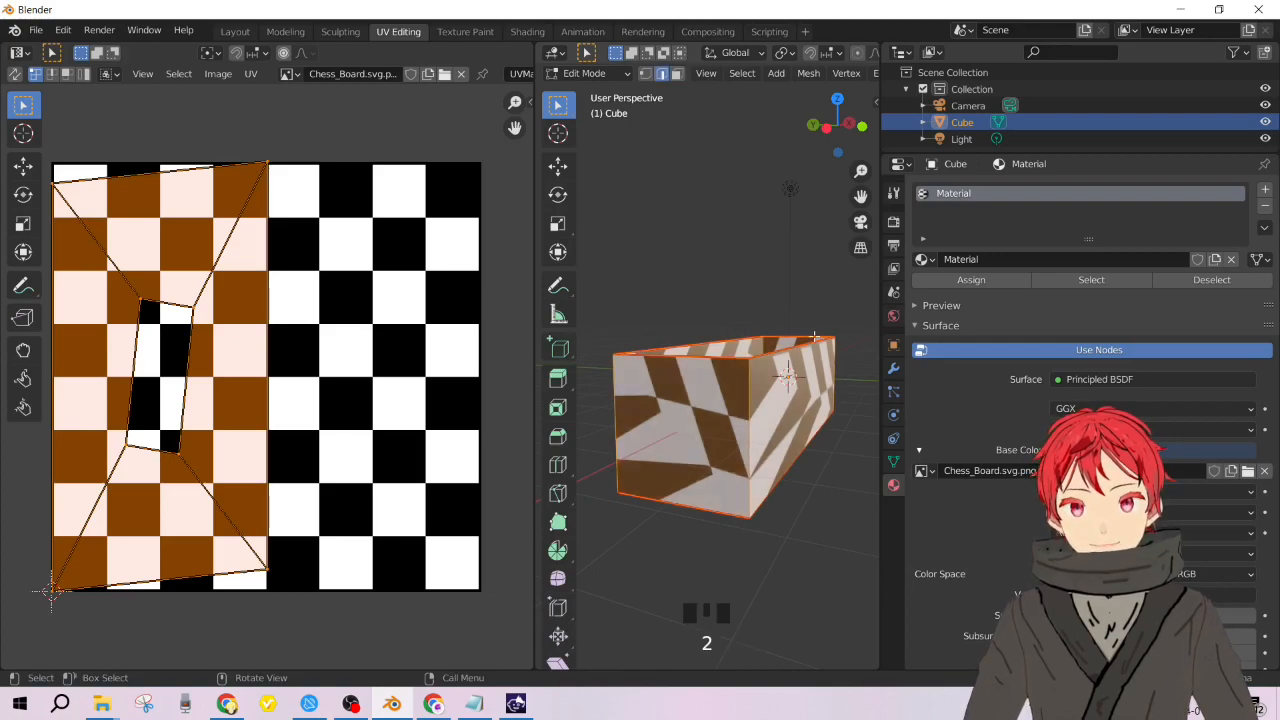
left_click(749, 437)
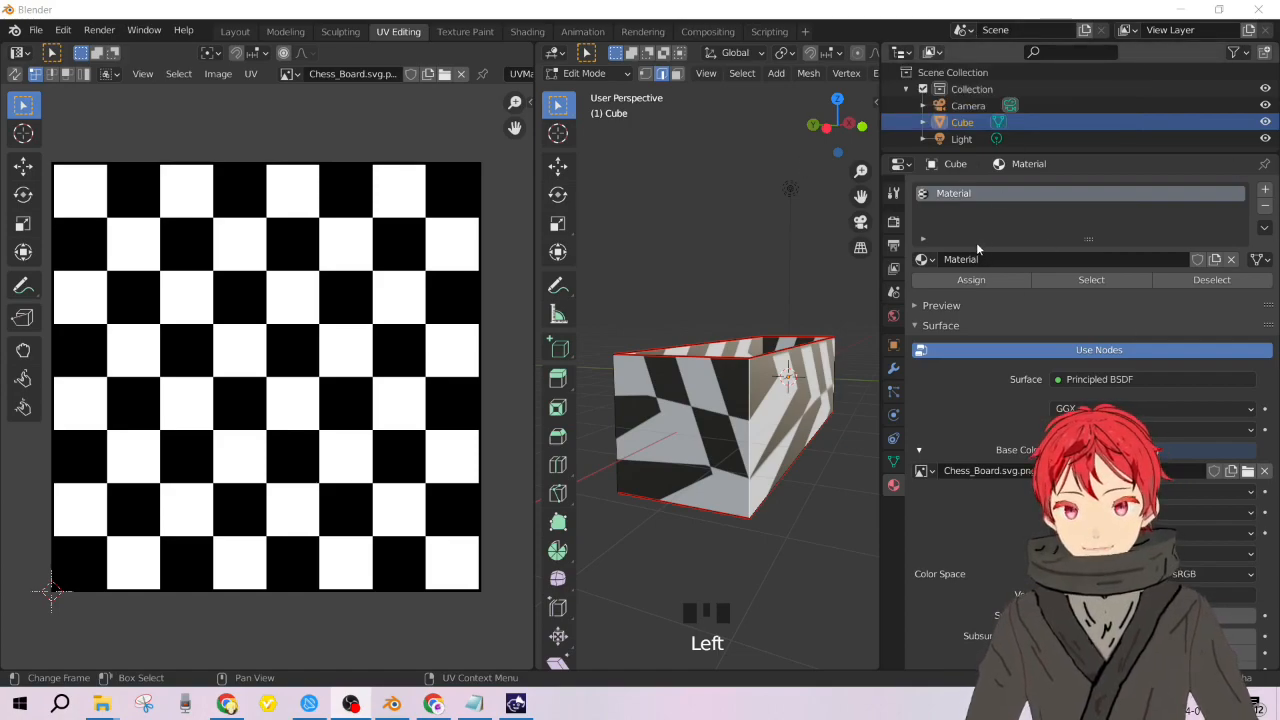
left_click(917, 31)
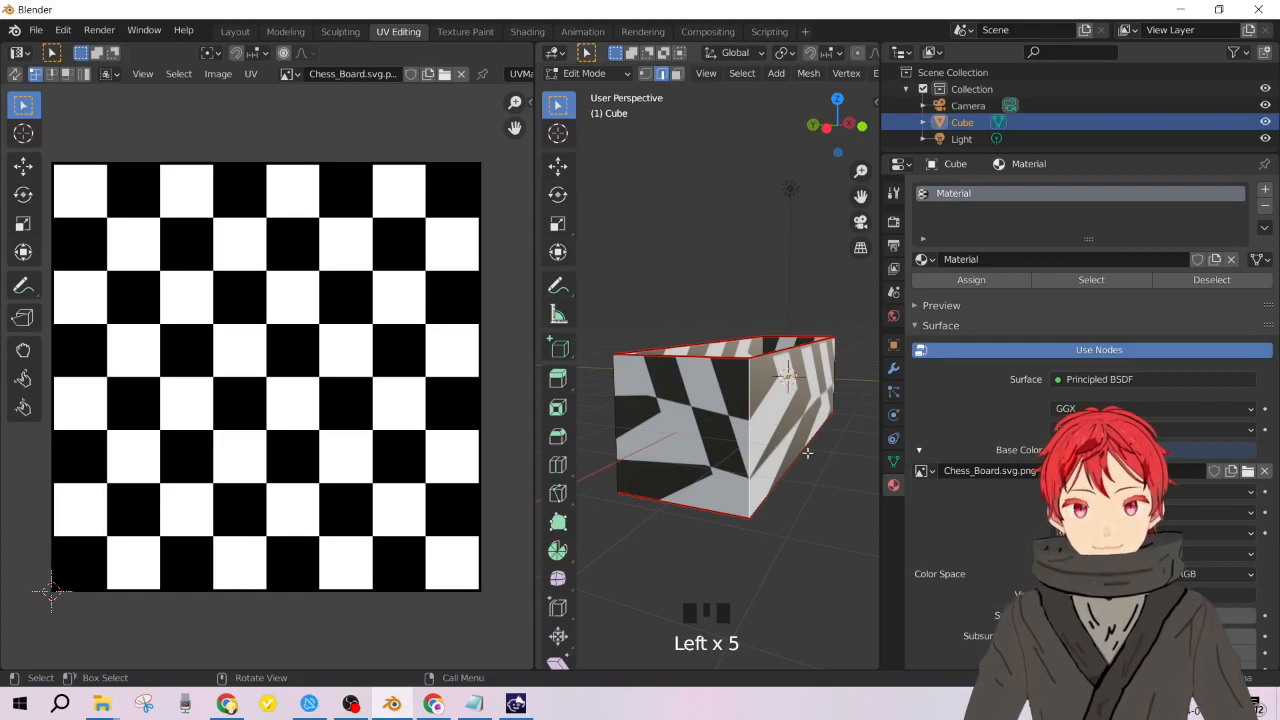
middle_click_drag(616, 418, 718, 418)
middle_click_drag(809, 414, 654, 402)
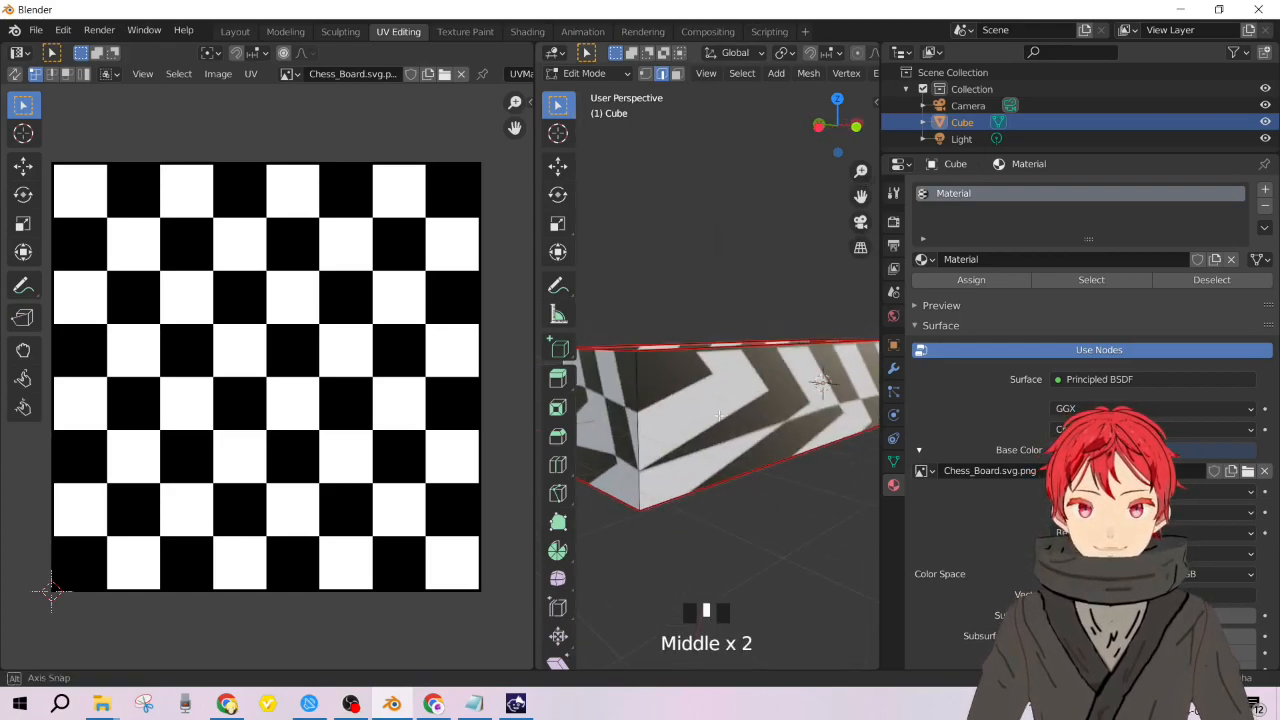
left_click(640, 400)
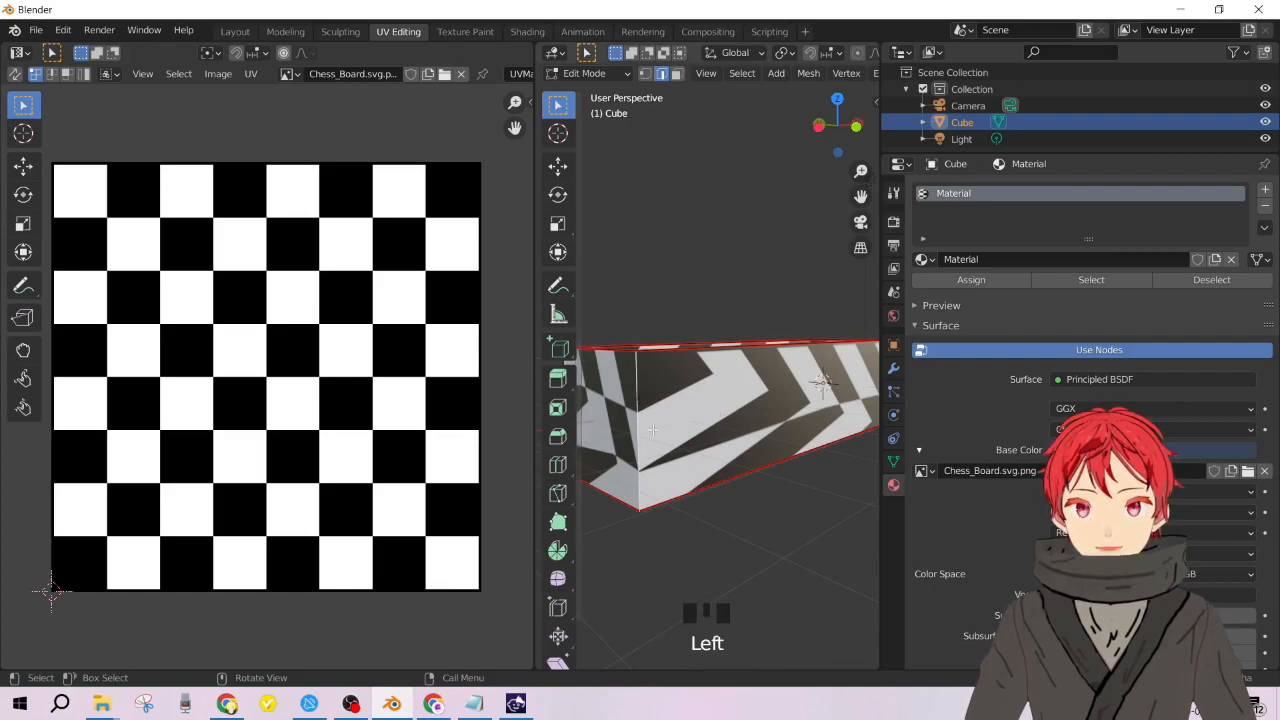
middle_click_drag(663, 427, 718, 449, "shift")
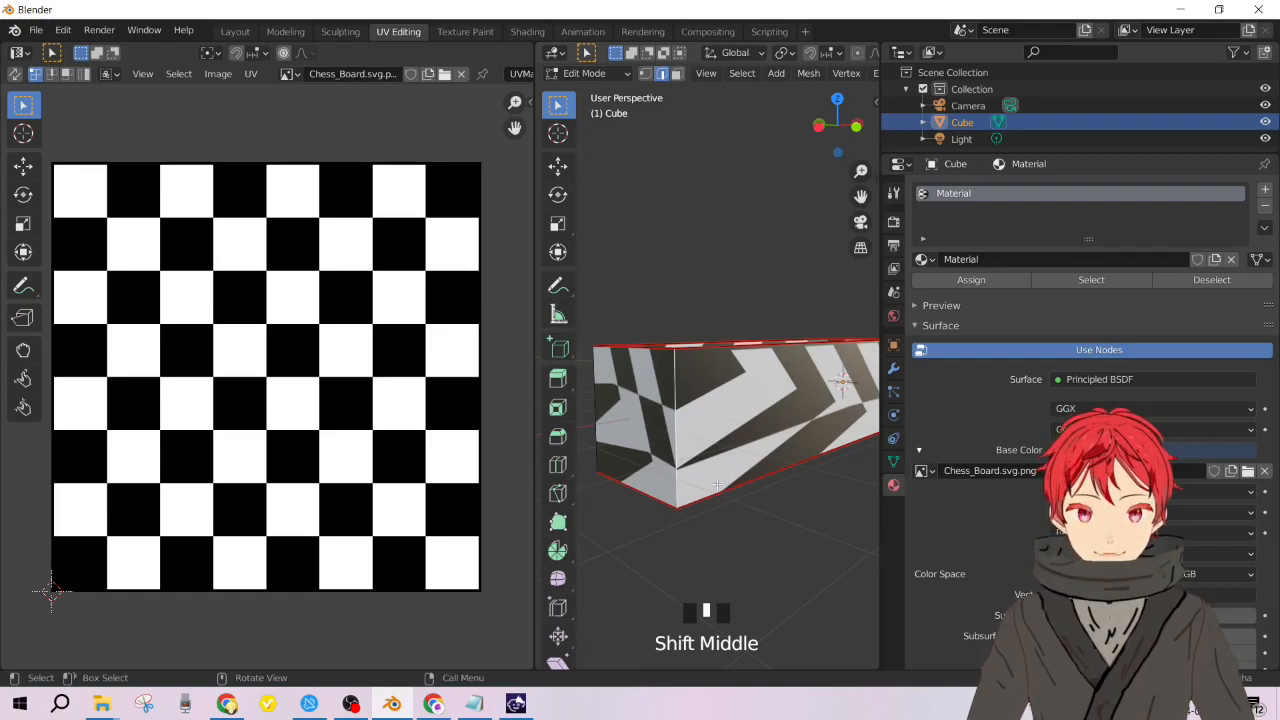
right_click(688, 435)
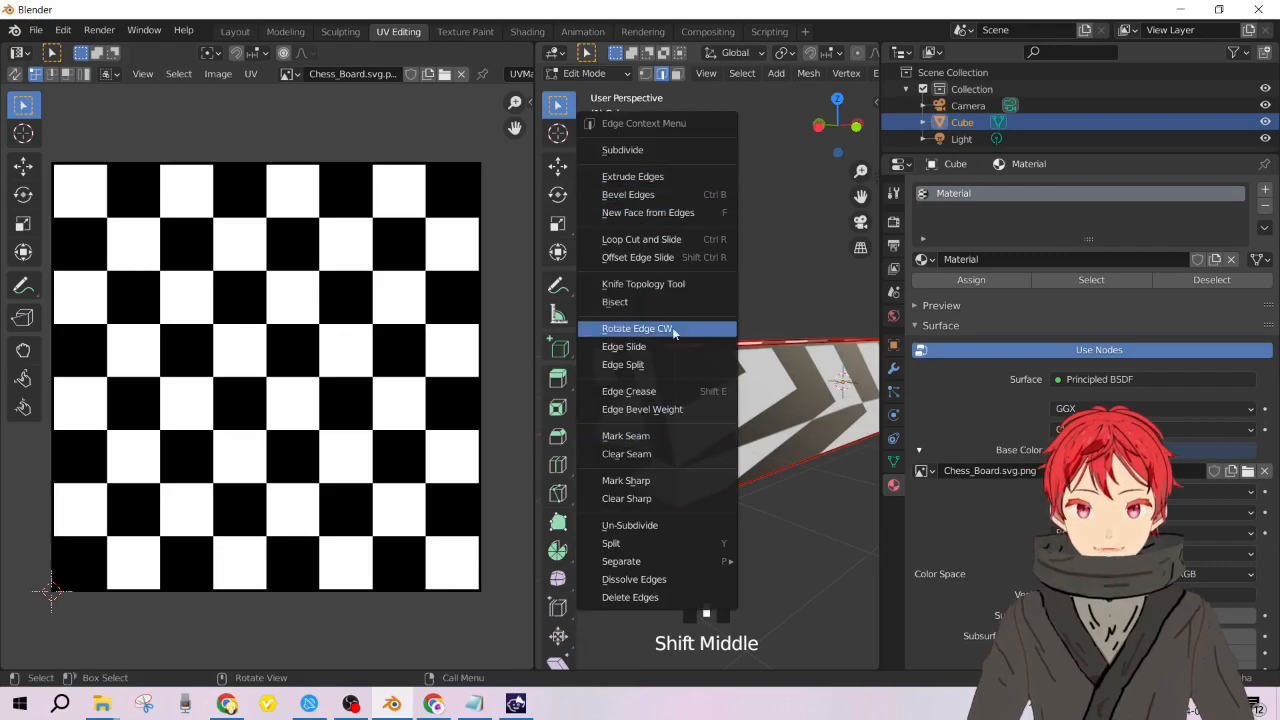
left_click(666, 436)
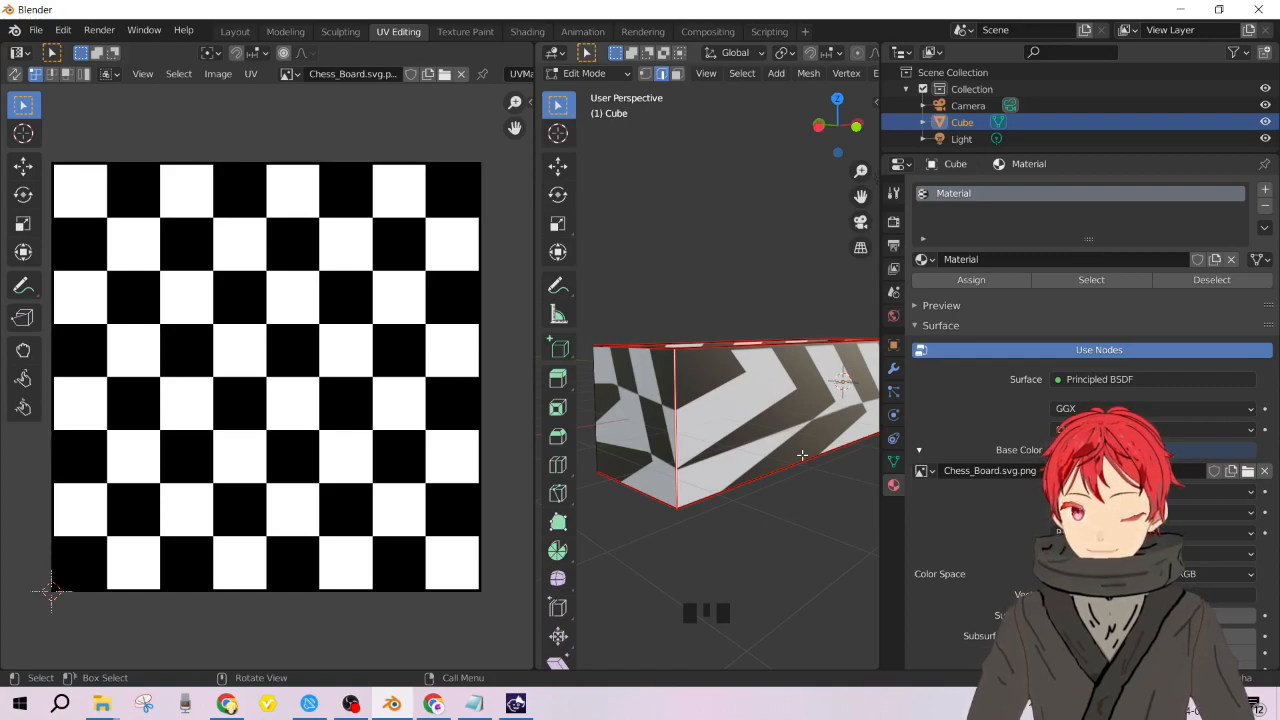
Undo an accidental hiding of the seam edge, and reveal the hidden top and bottom faces.
key("h")
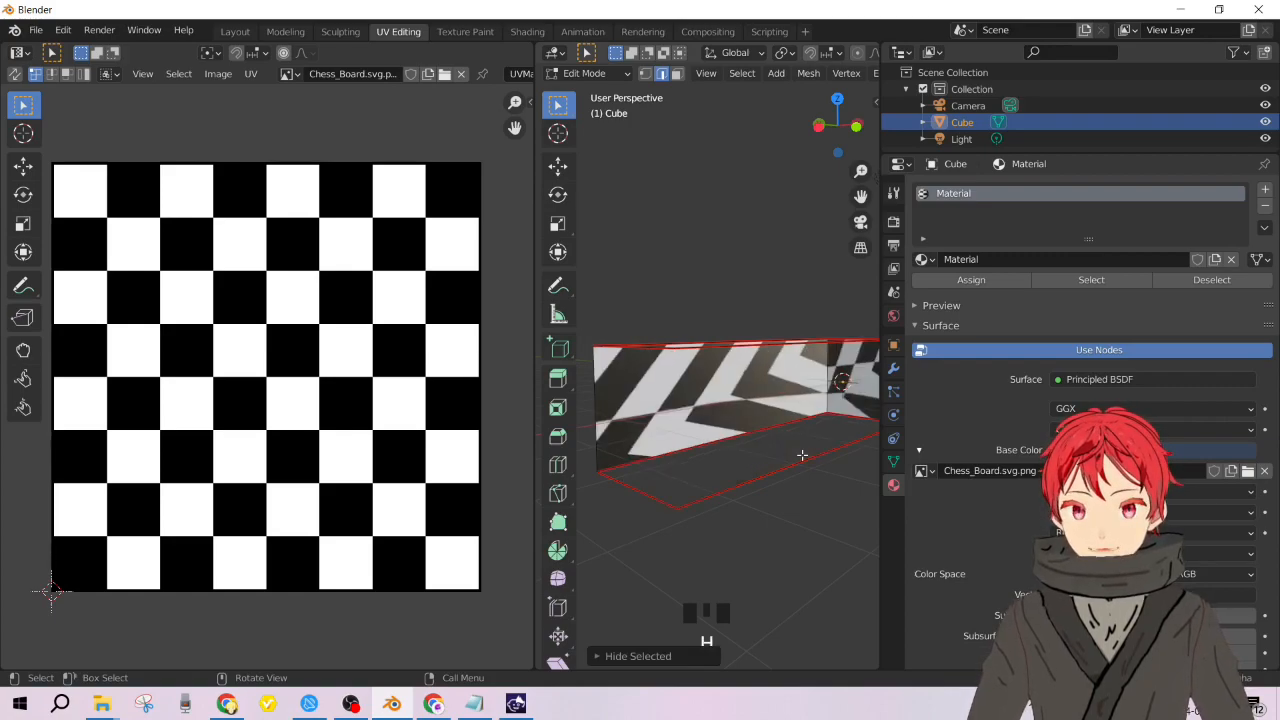
key("ctrl+z")
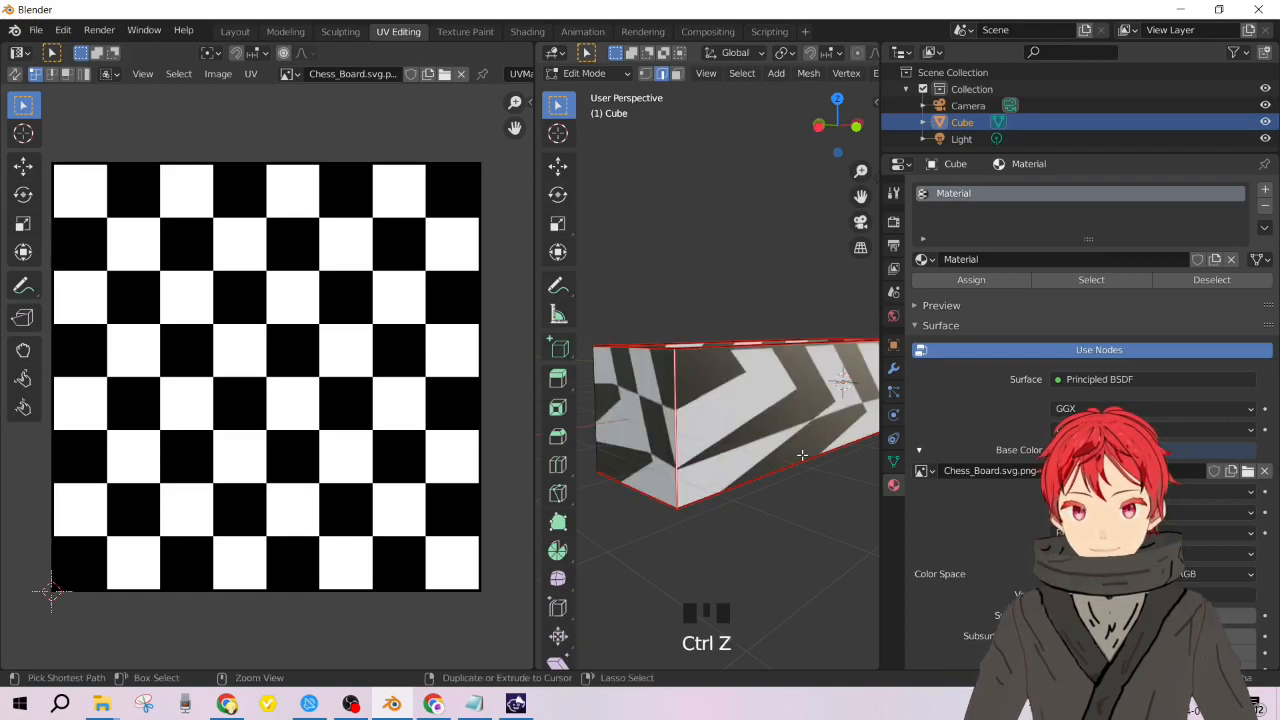
left_click(801, 503)
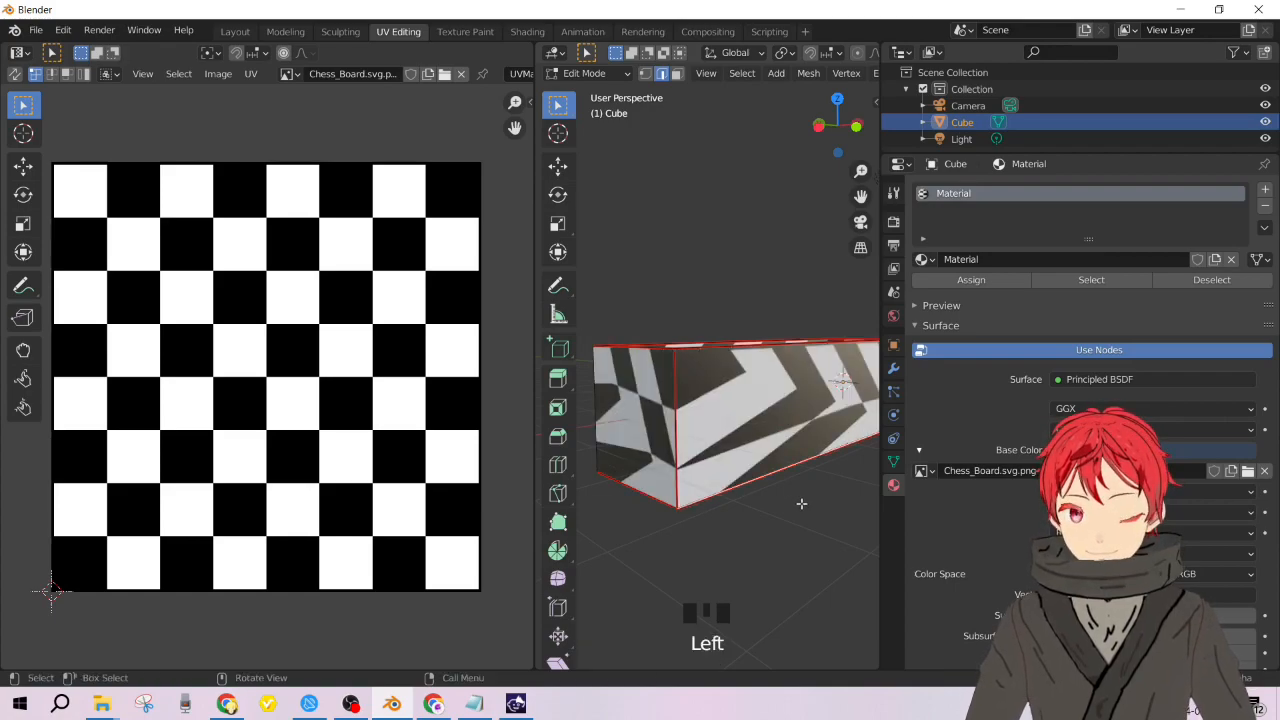
key("alt+h")
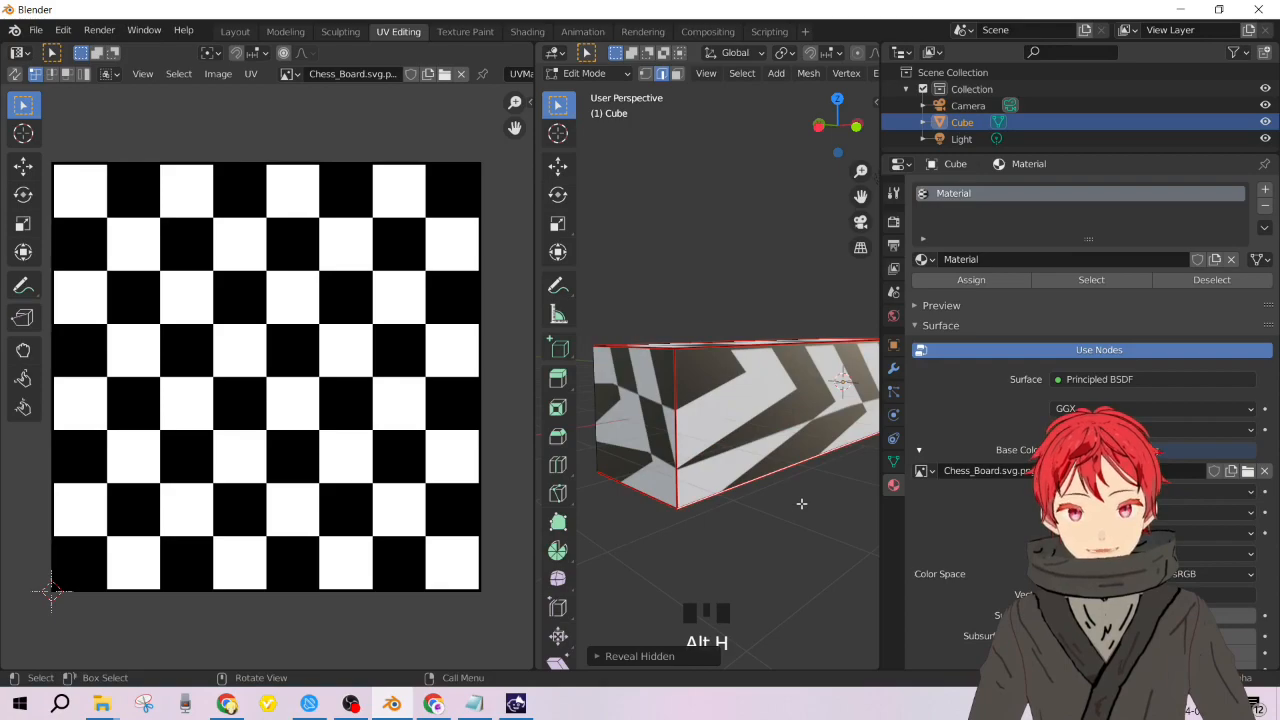
Select the whole mesh and unwrap it along the top, bottom and vertical corner seams with the Unwrap operation.
middle_click_drag(801, 503, 789, 529)
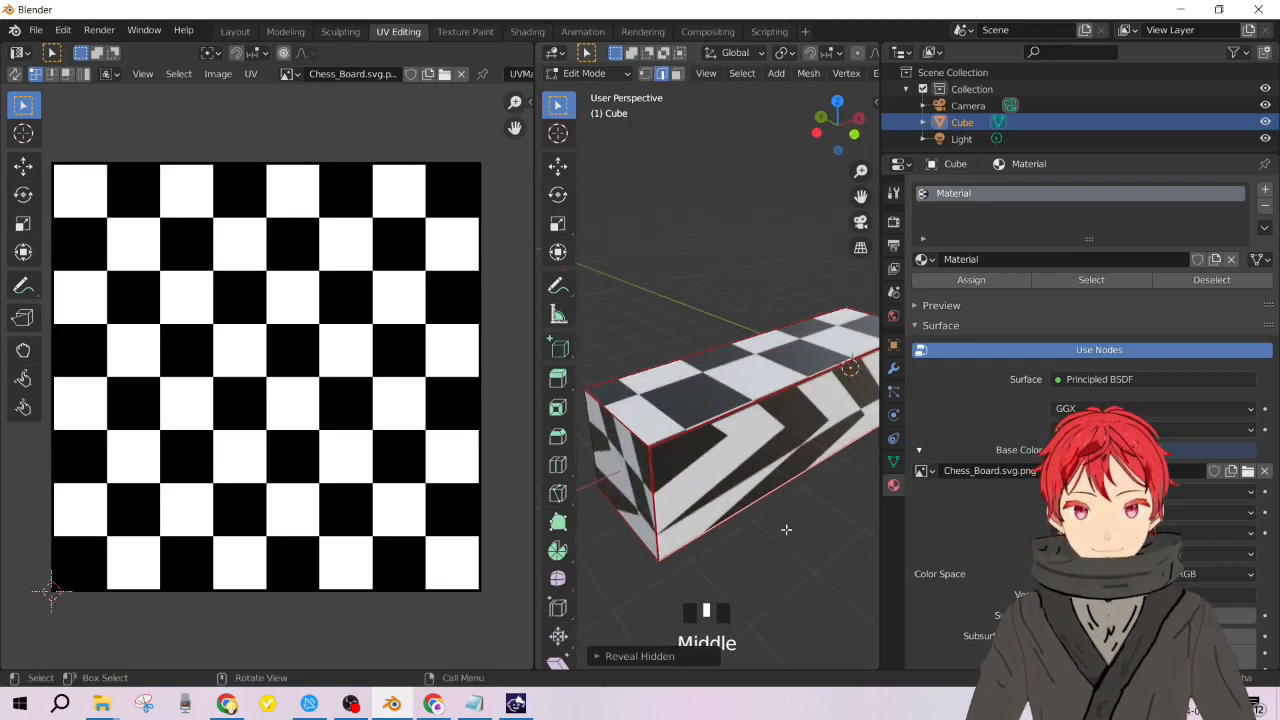
scroll(761, 496, "down", 2)
key("a")
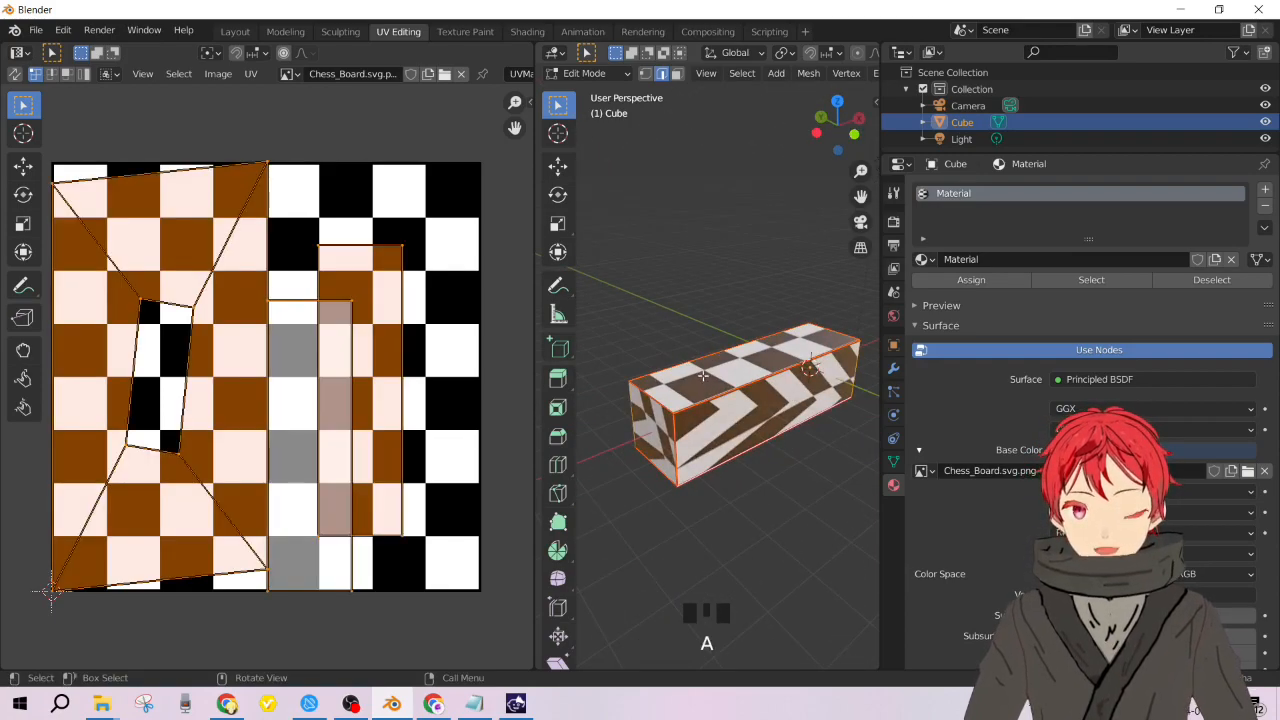
key("u")
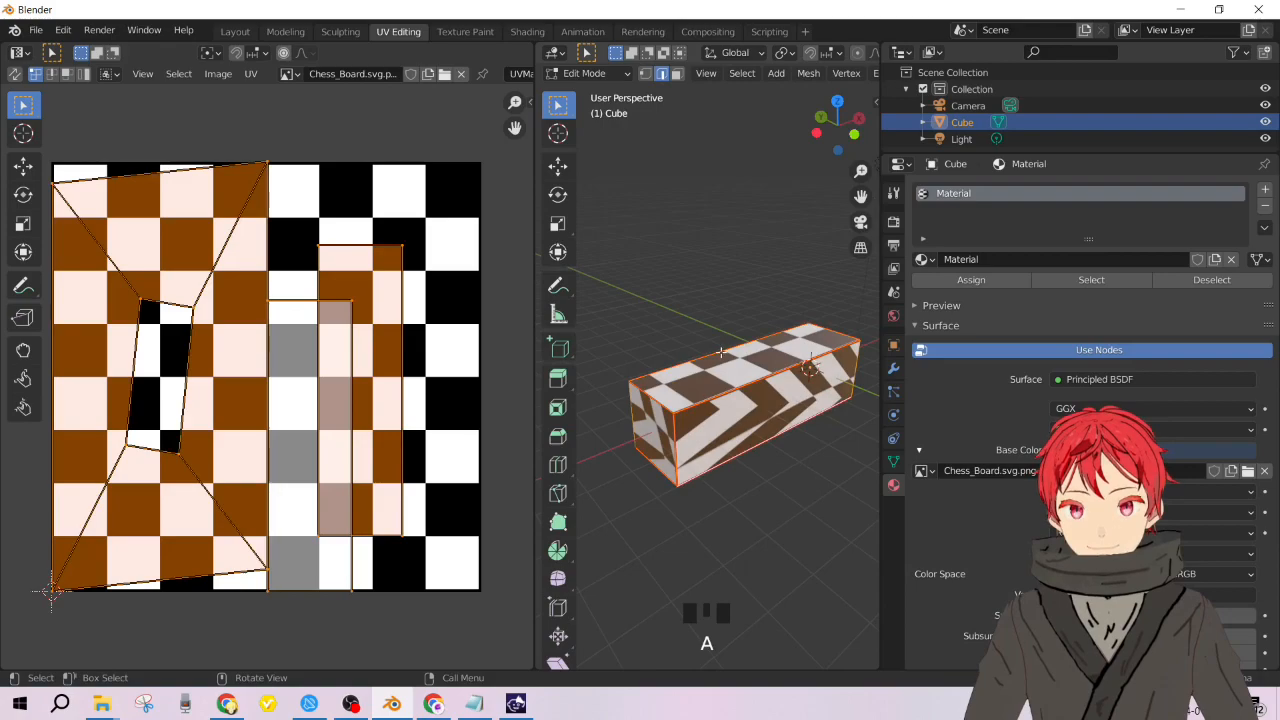
key("u")
key("u")
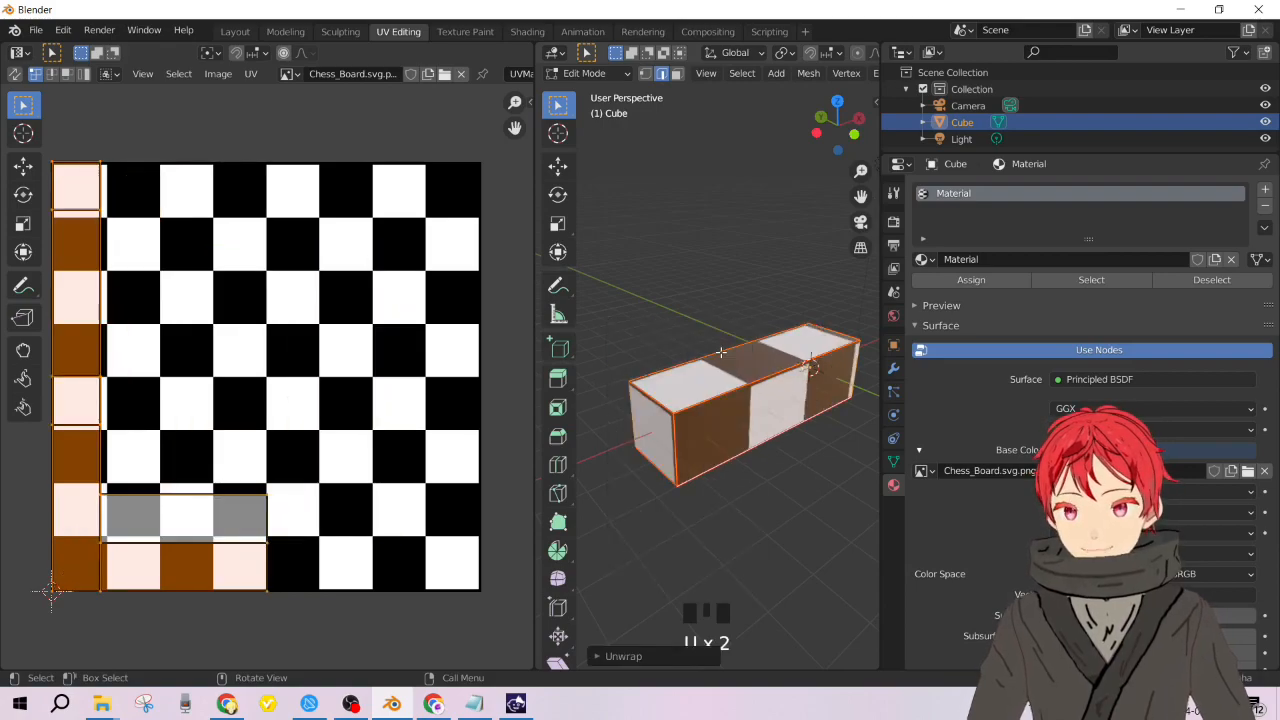
Inspect the new UV layout and the texture on the box, and undo the last unwrap.
scroll(466, 429, "down", 4)
scroll(745, 405, "up", 4)
mouse_move(745, 405)
middle_mouse_down()
mouse_move(721, 393)
mouse_move(745, 405)
middle_mouse_up()
scroll(753, 402, "down", 5)
scroll(760, 415, "down", 4)
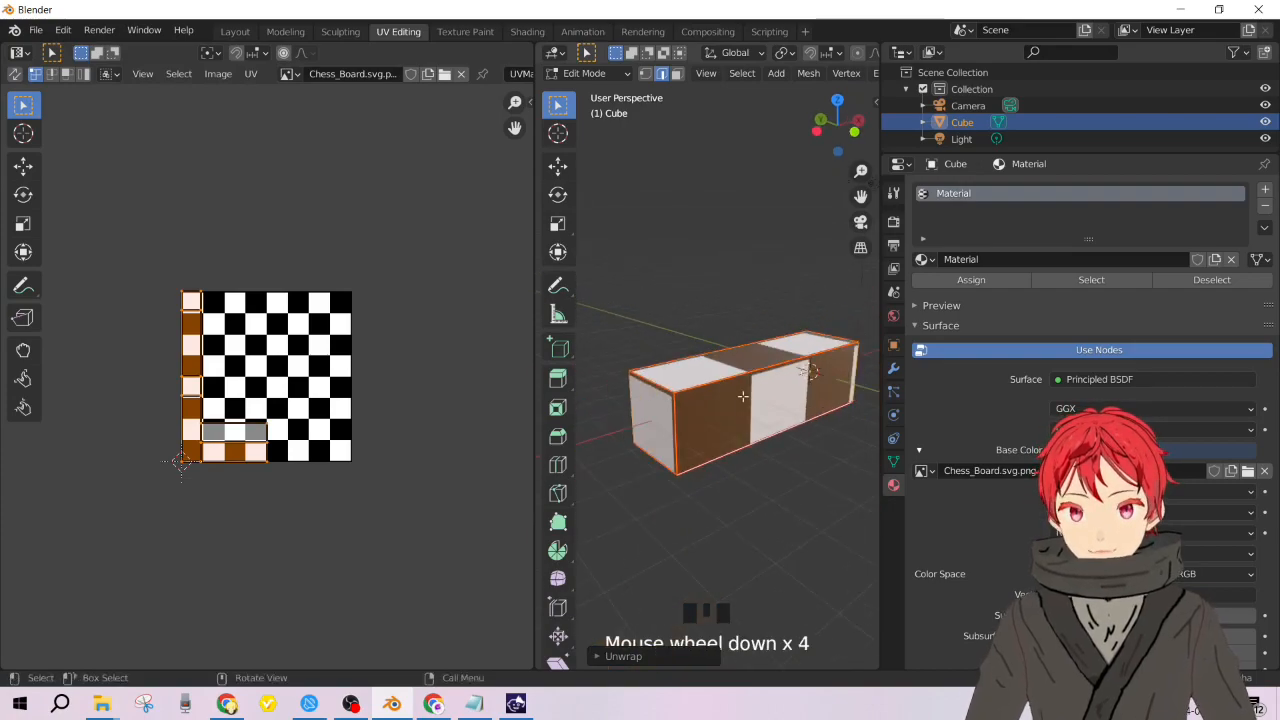
key("ctrl+z")
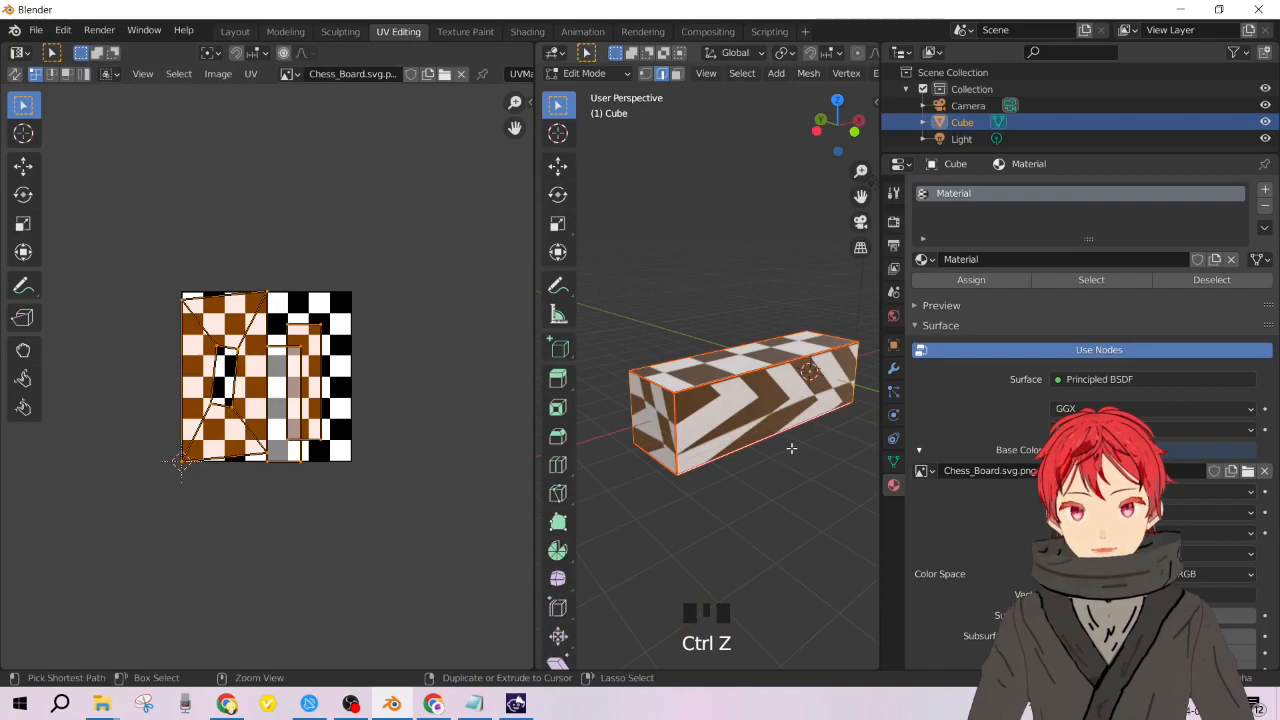
left_click(789, 537)
scroll(716, 384, "up", 3)
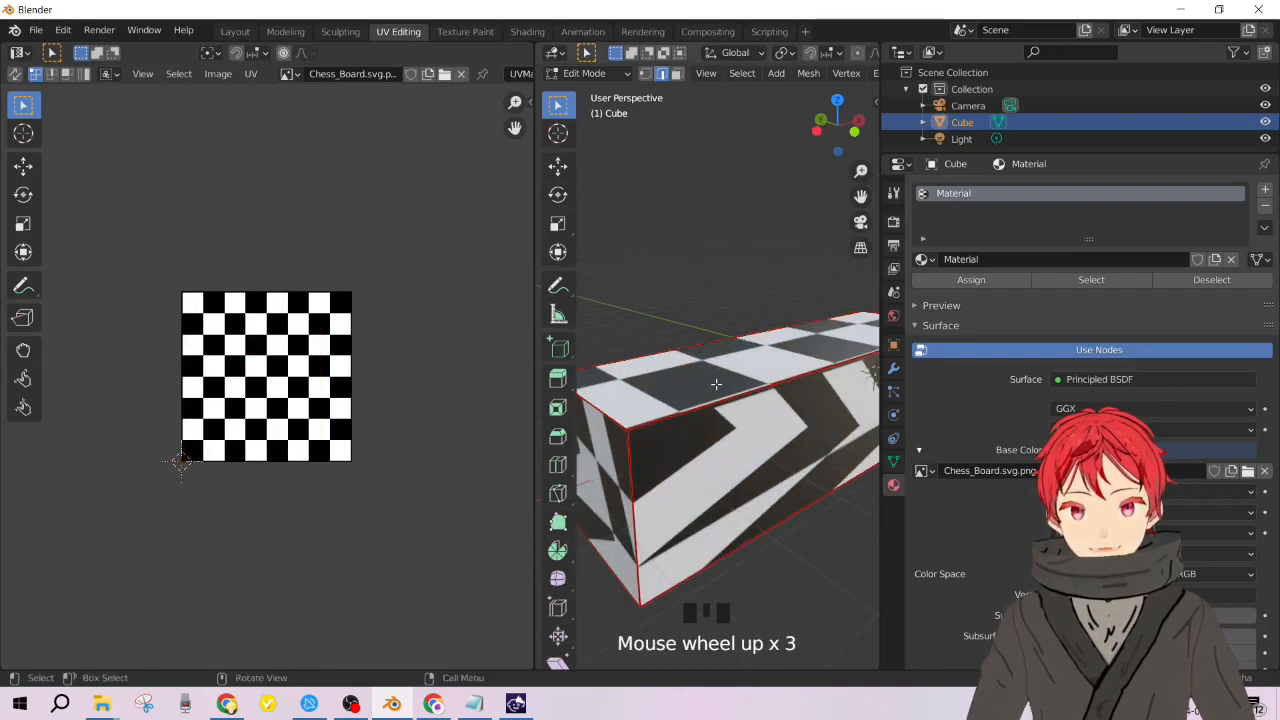
left_click(719, 399)
mouse_move(719, 399)
middle_mouse_down()
mouse_move(740, 390)
mouse_move(700, 323)
mouse_move(866, 397)
mouse_move(809, 420)
mouse_move(700, 380)
mouse_move(706, 416)
middle_mouse_up()
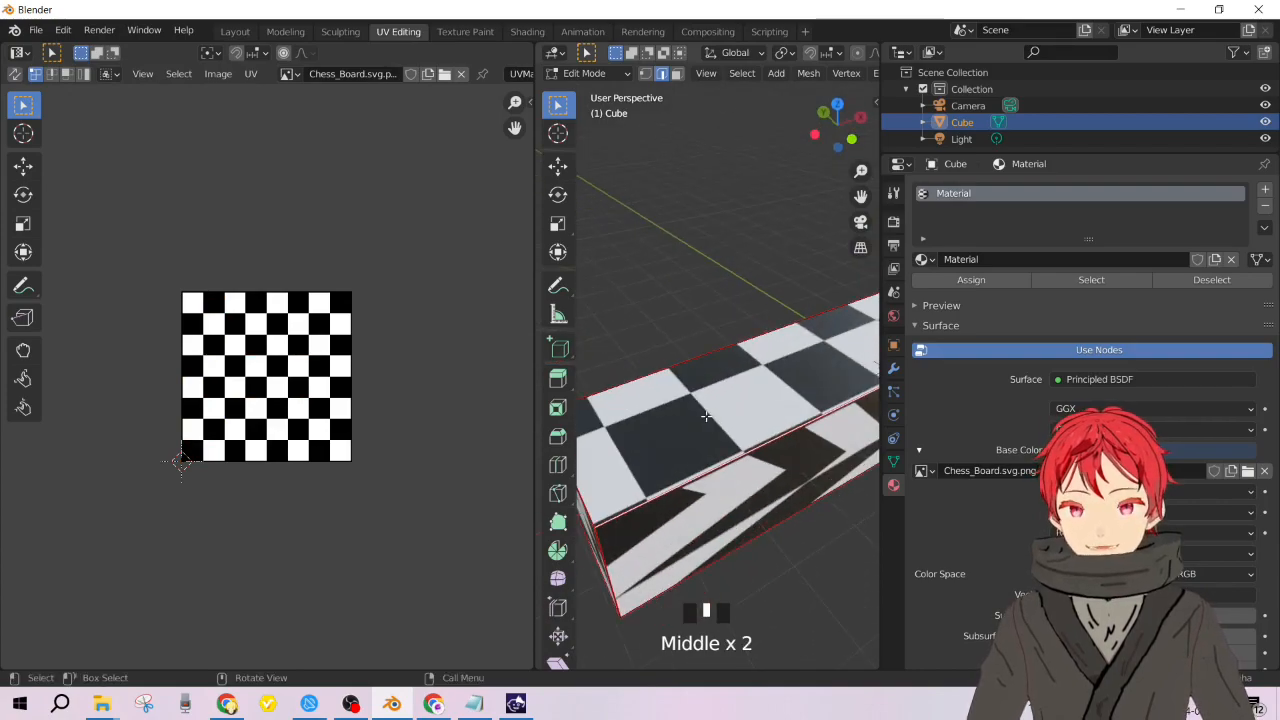
key("a")
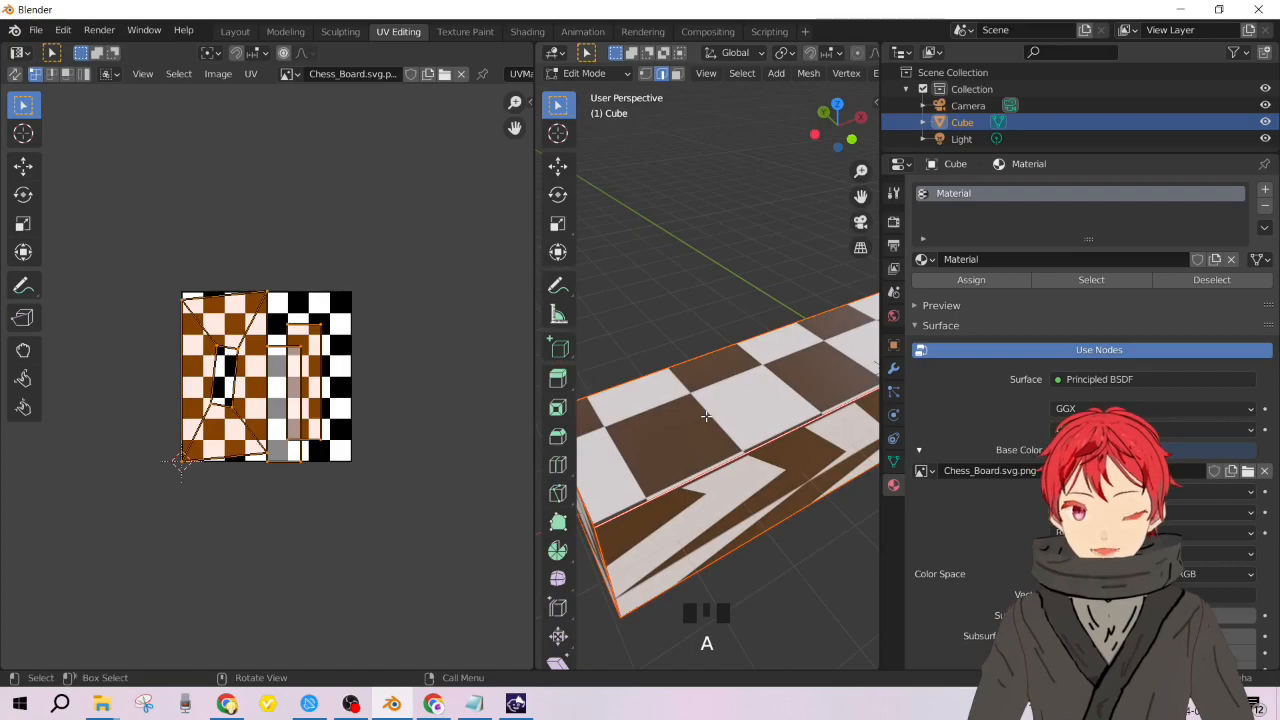
left_click(767, 438)
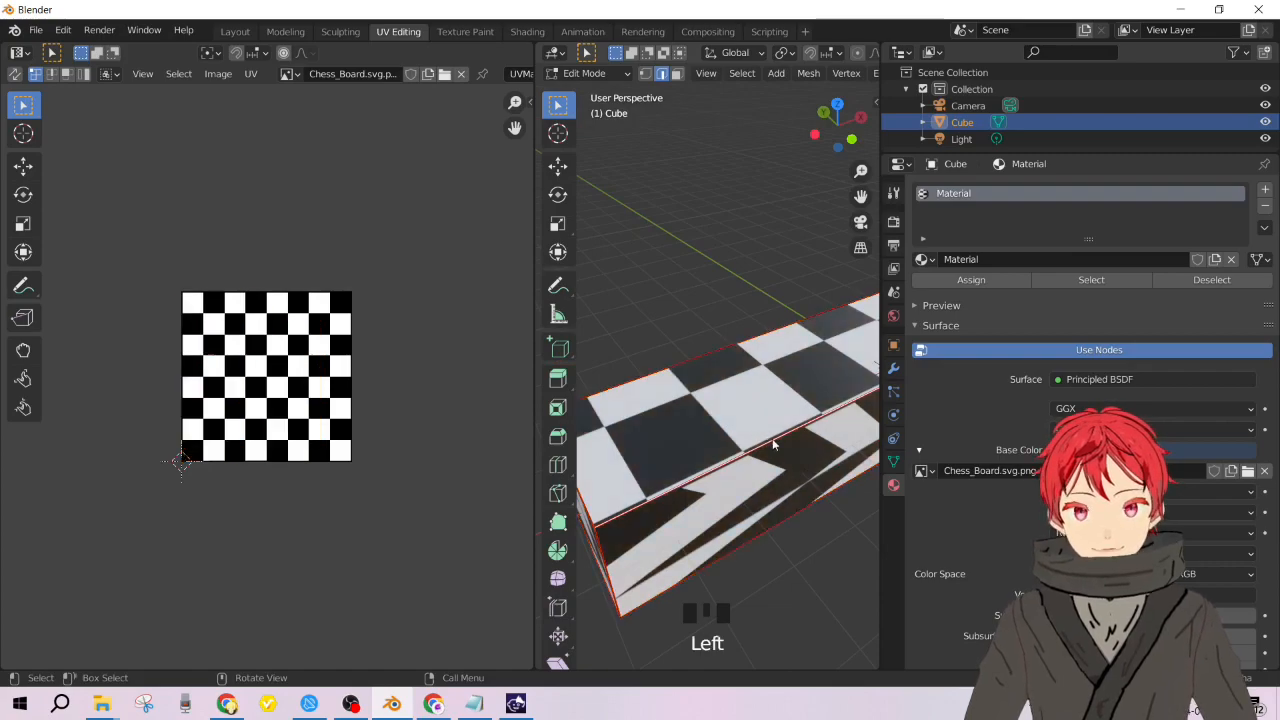
right_click(771, 443)
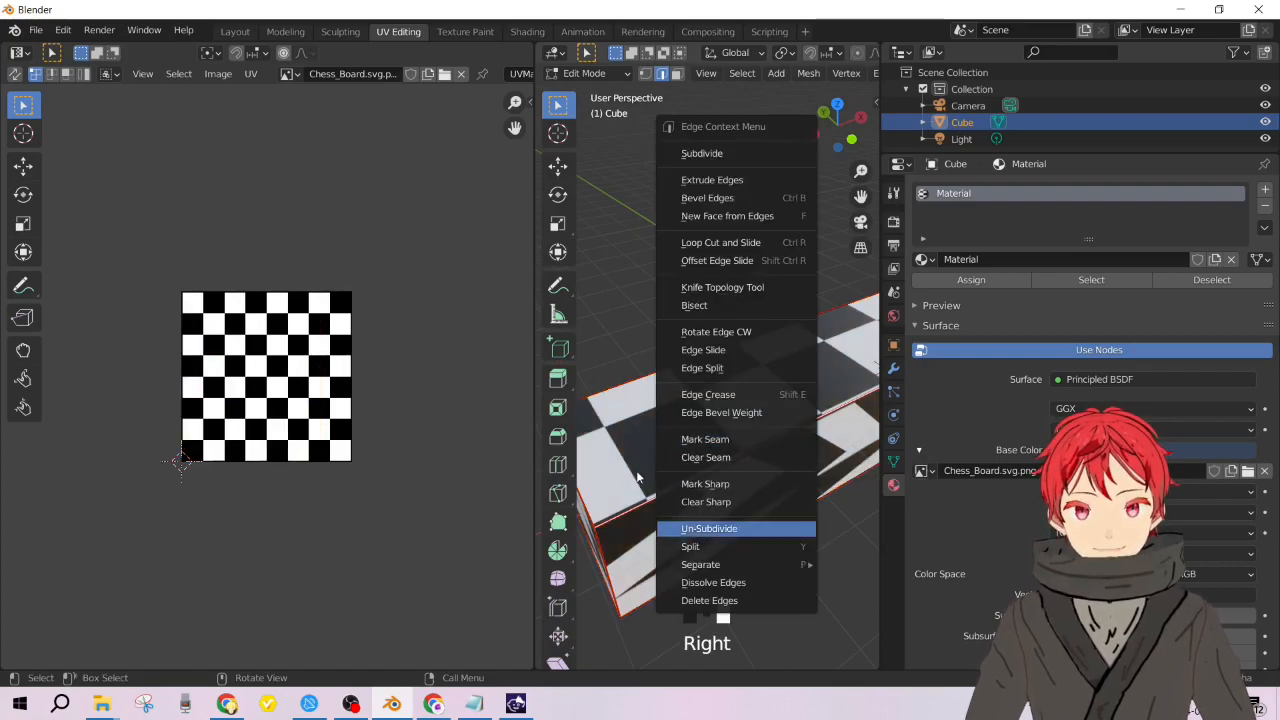
left_click(709, 417)
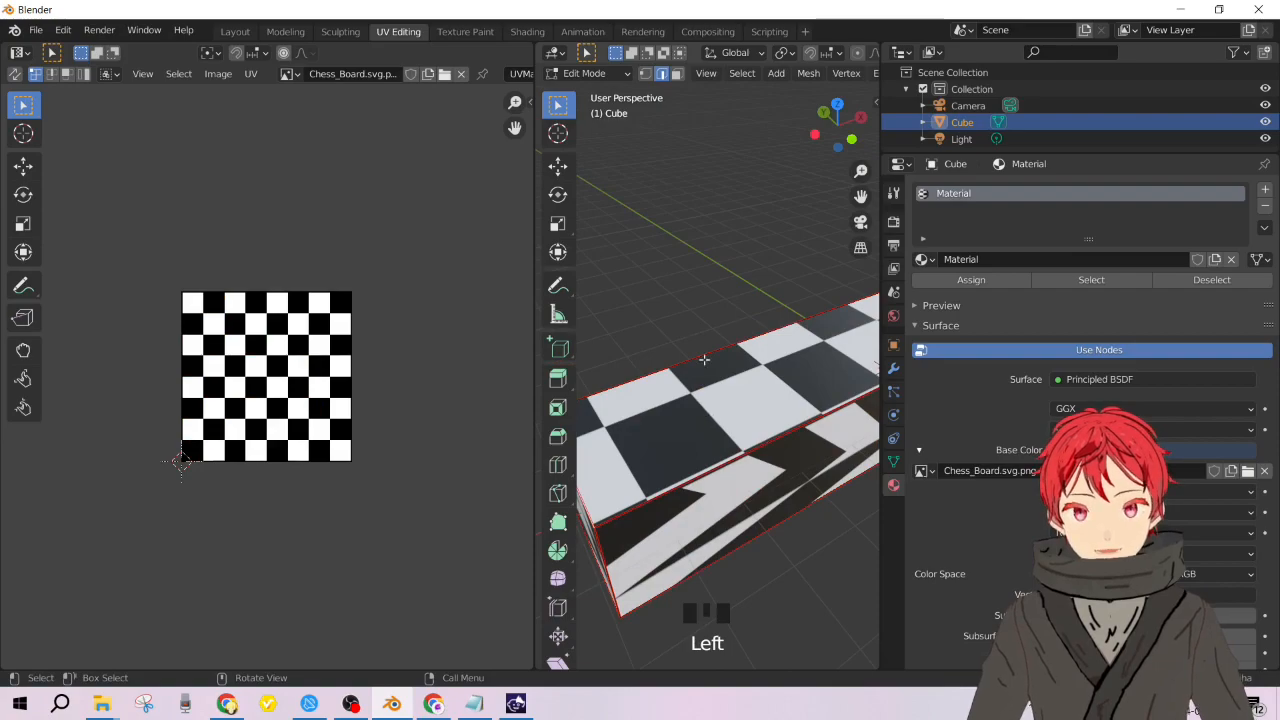
Select the box's top face, convert the selection to its boundary edges and mark them as a seam.
left_click(676, 73)
left_click(743, 381)
key("2")
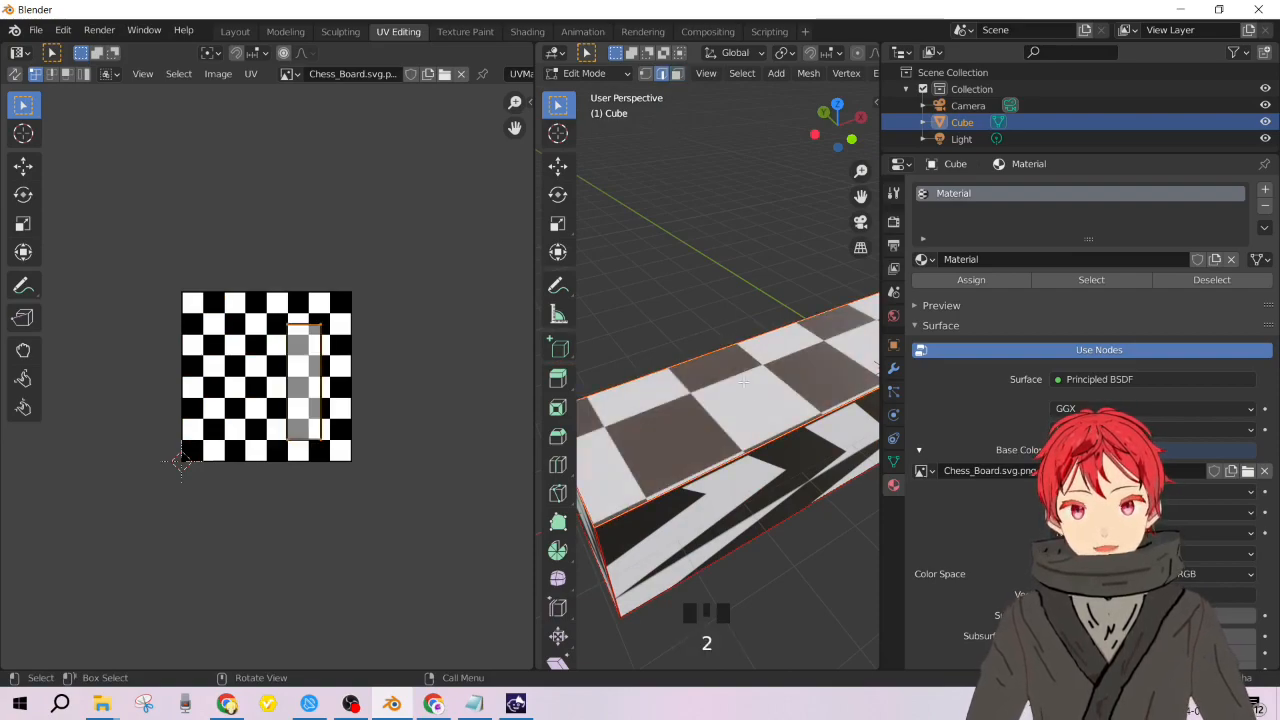
left_click(753, 398)
key("3")
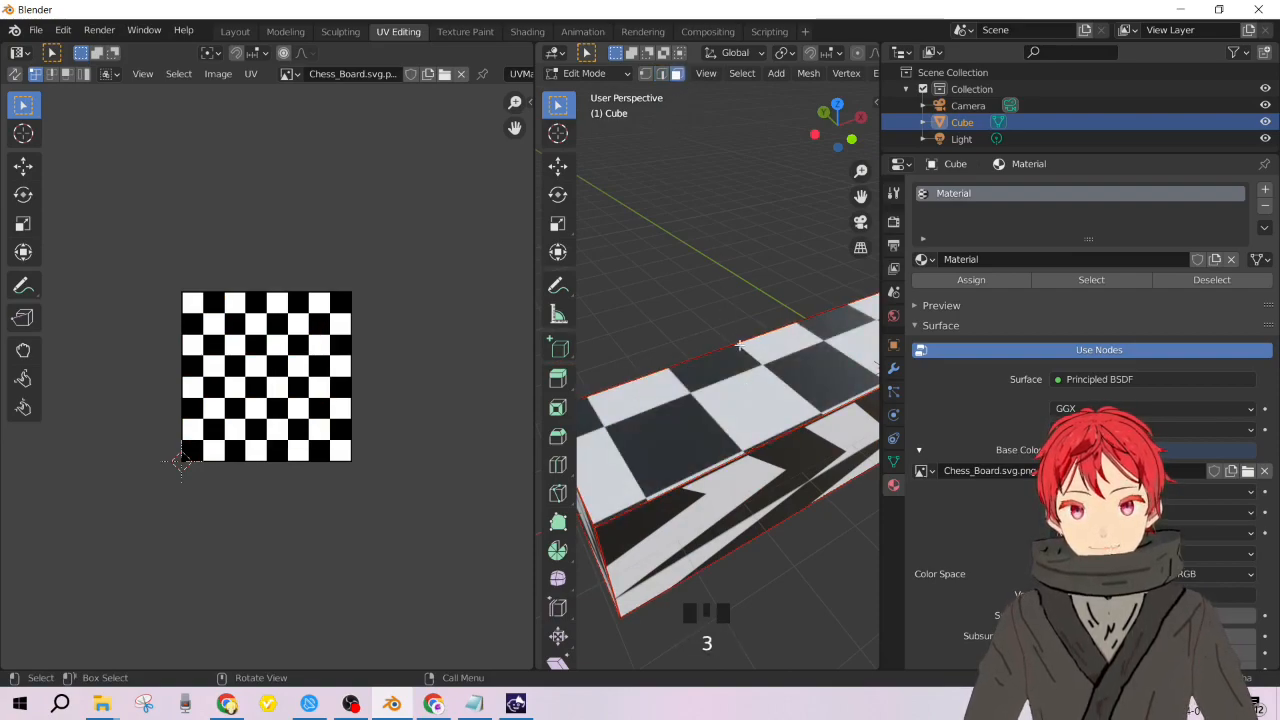
left_click(763, 415)
key("2")
right_click_drag(760, 383, 760, 383)
Select the vertical edge at the box's near corner and mark it as a seam.
middle_click_drag(760, 383, 744, 352)
left_click(735, 404)
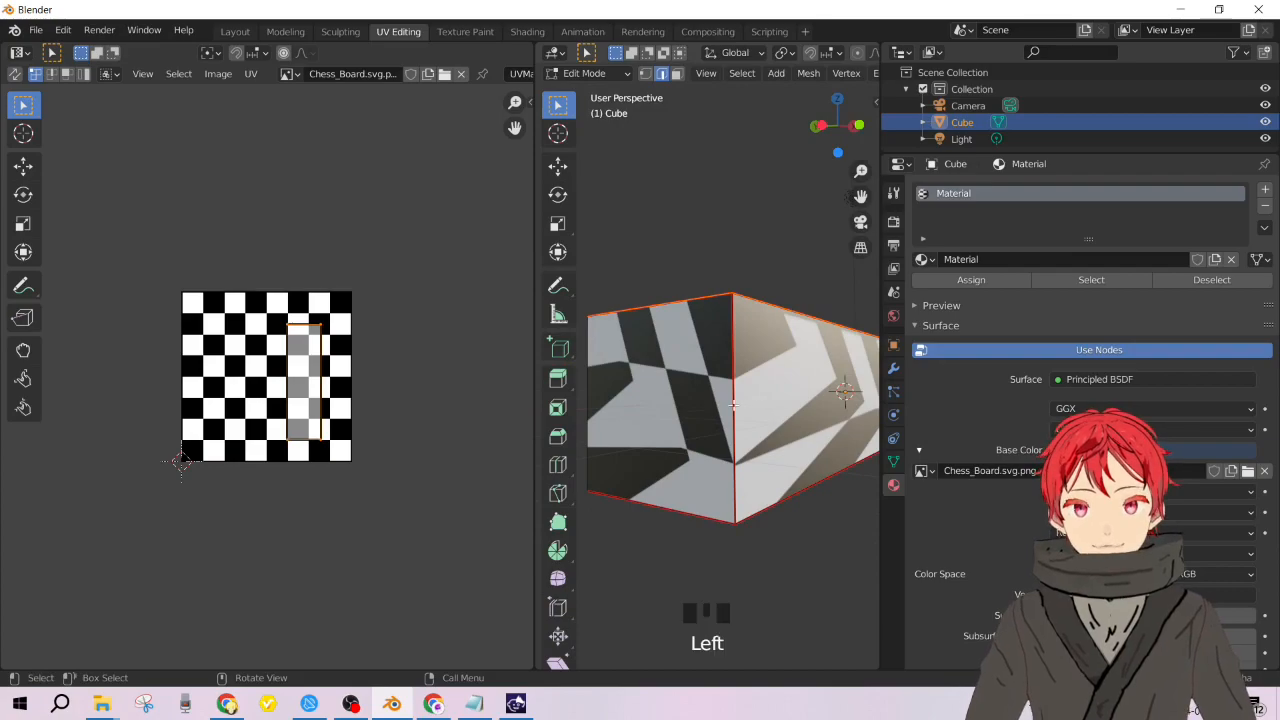
left_click(735, 404)
right_click(736, 409)
left_click(736, 410)
Select the box's bottom face, convert the selection to its boundary edges and mark them as a seam.
middle_click_drag(736, 410, 780, 365)
key("3")
left_click(814, 311)
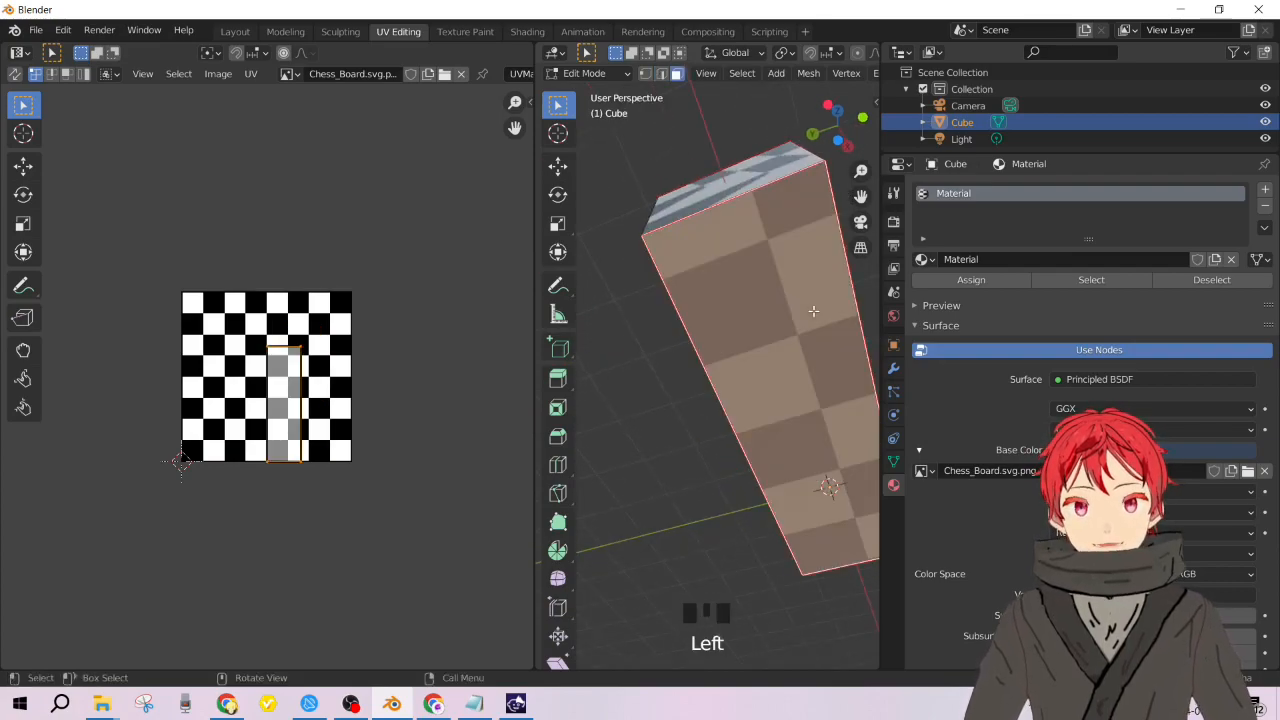
key("2")
right_click(813, 311)
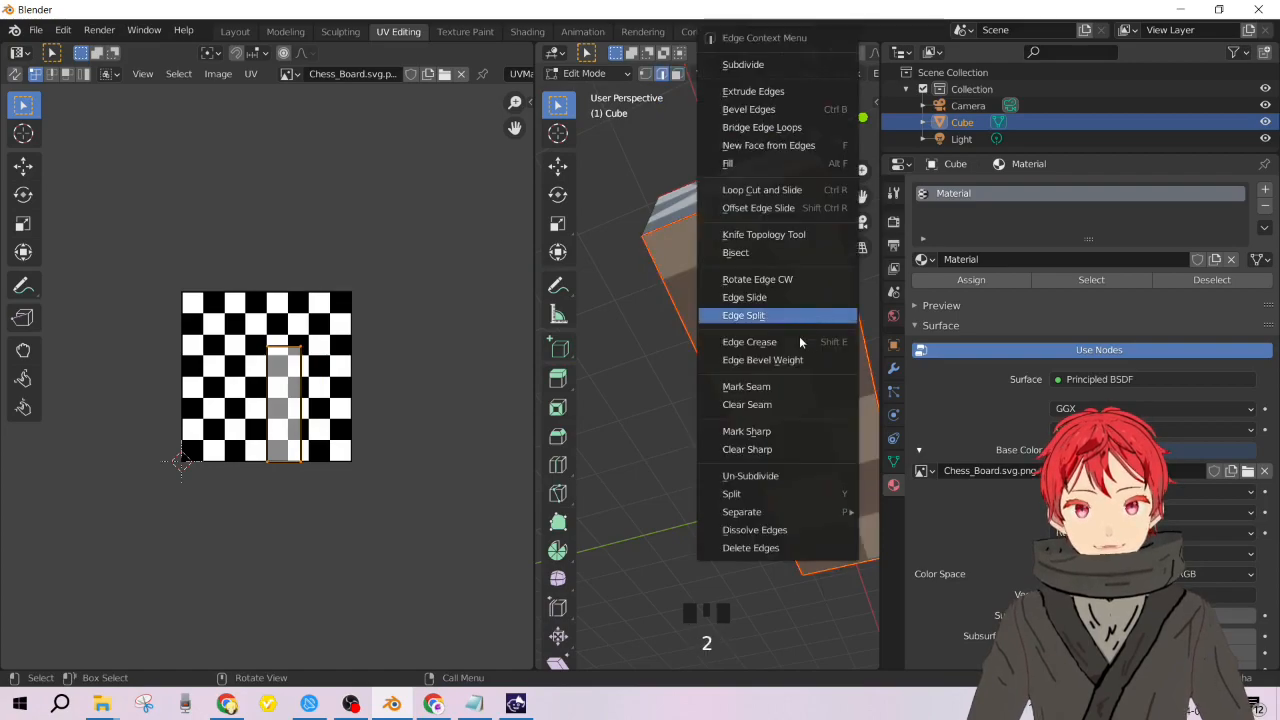
right_click(773, 399)
Select the whole mesh, unwrap it along the marked seams with Unwrap, and check the texture on the box.
middle_click_drag(773, 399, 768, 373)
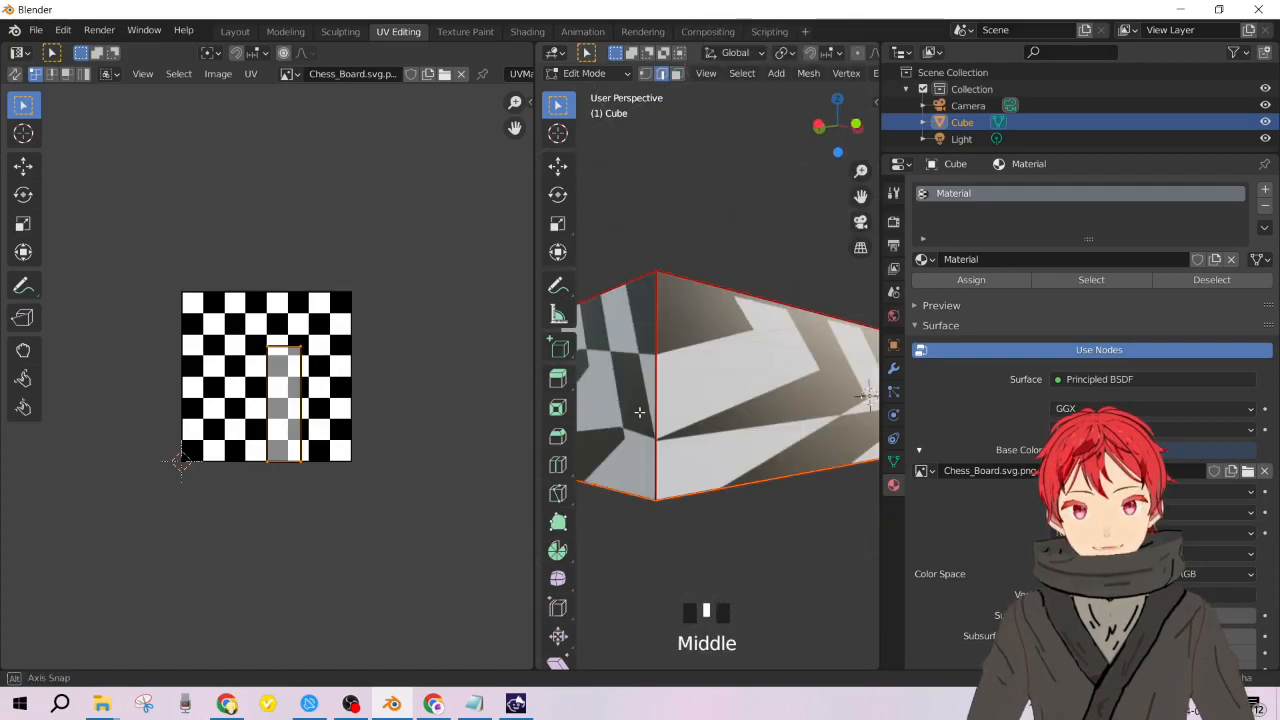
key("a")
key("u")
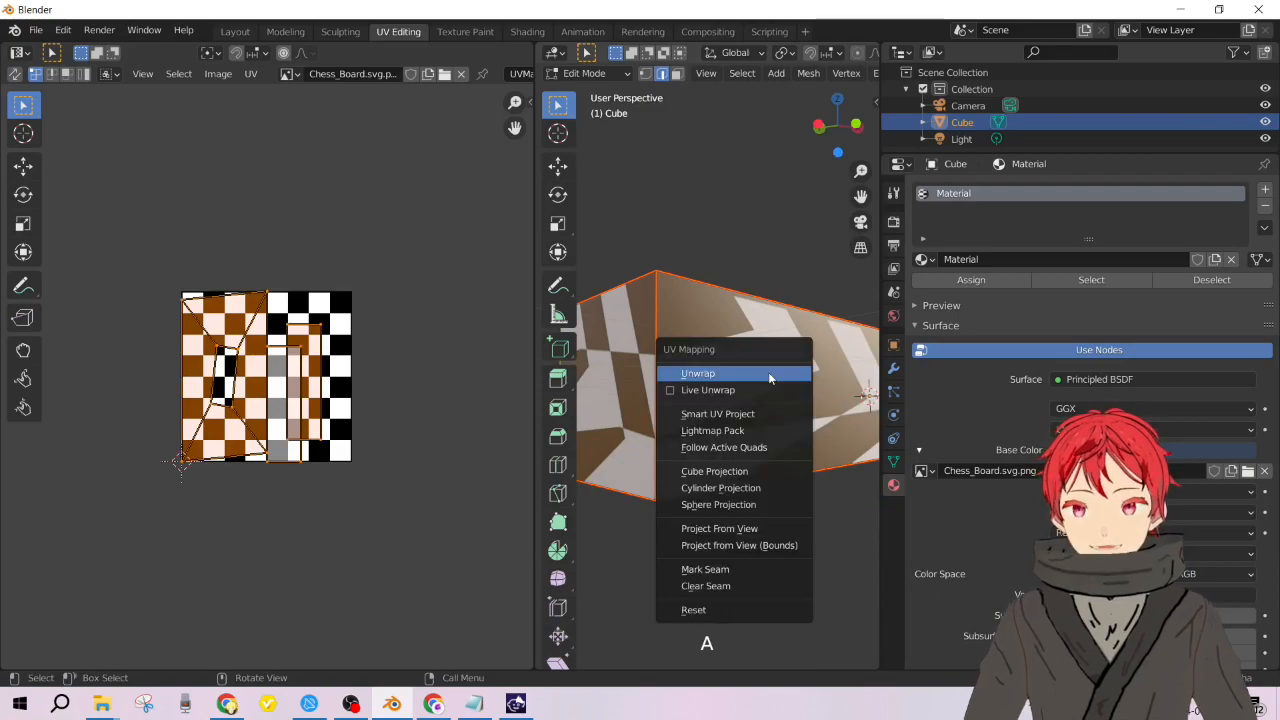
left_click(768, 372)
middle_click_drag(785, 382, 735, 392)
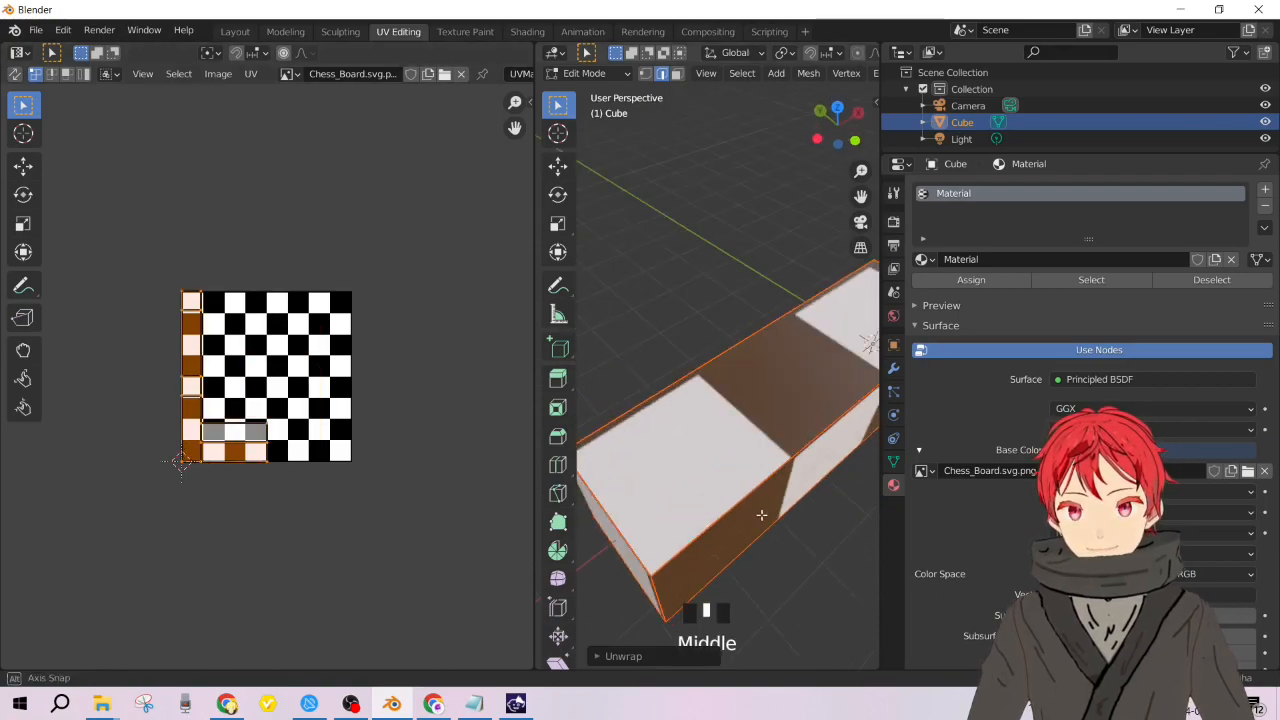
scroll(731, 392, "down", 5)
scroll(765, 388, "up", 2)
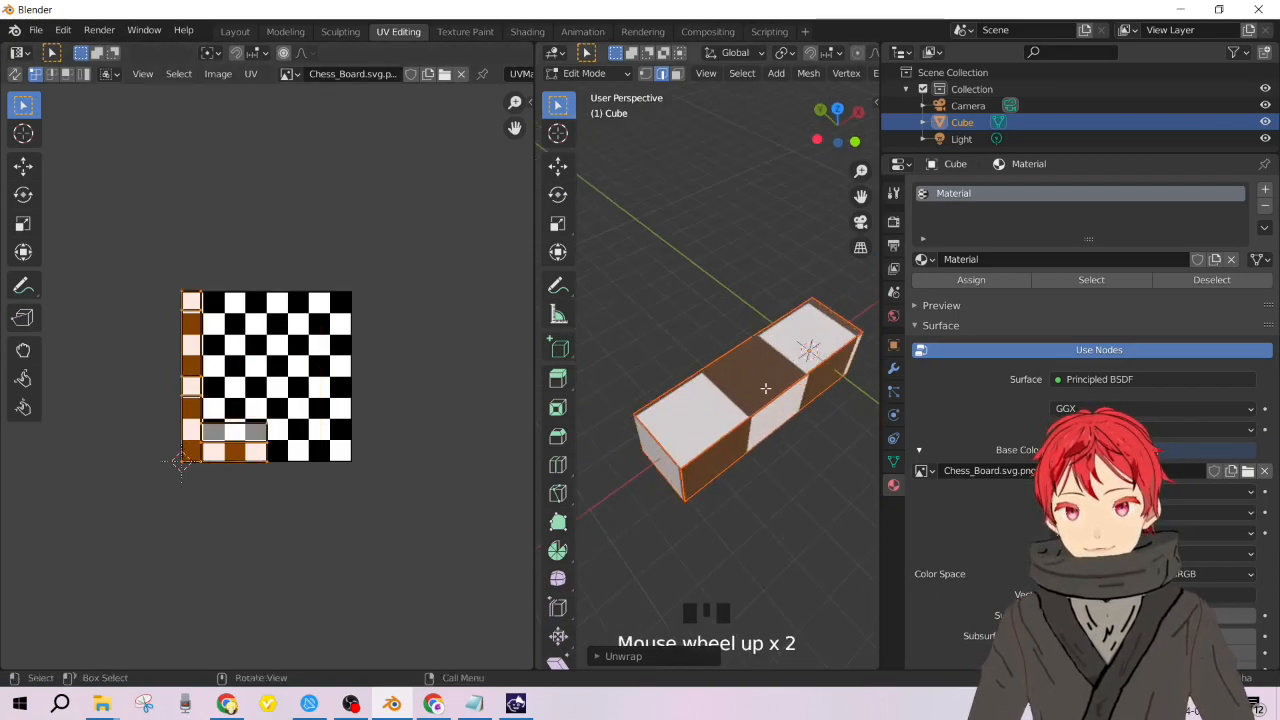
Select the box's top face and move its UV island about 0.26 in X and 0.63 in Y, onto a row of three squares.
left_click(875, 399)
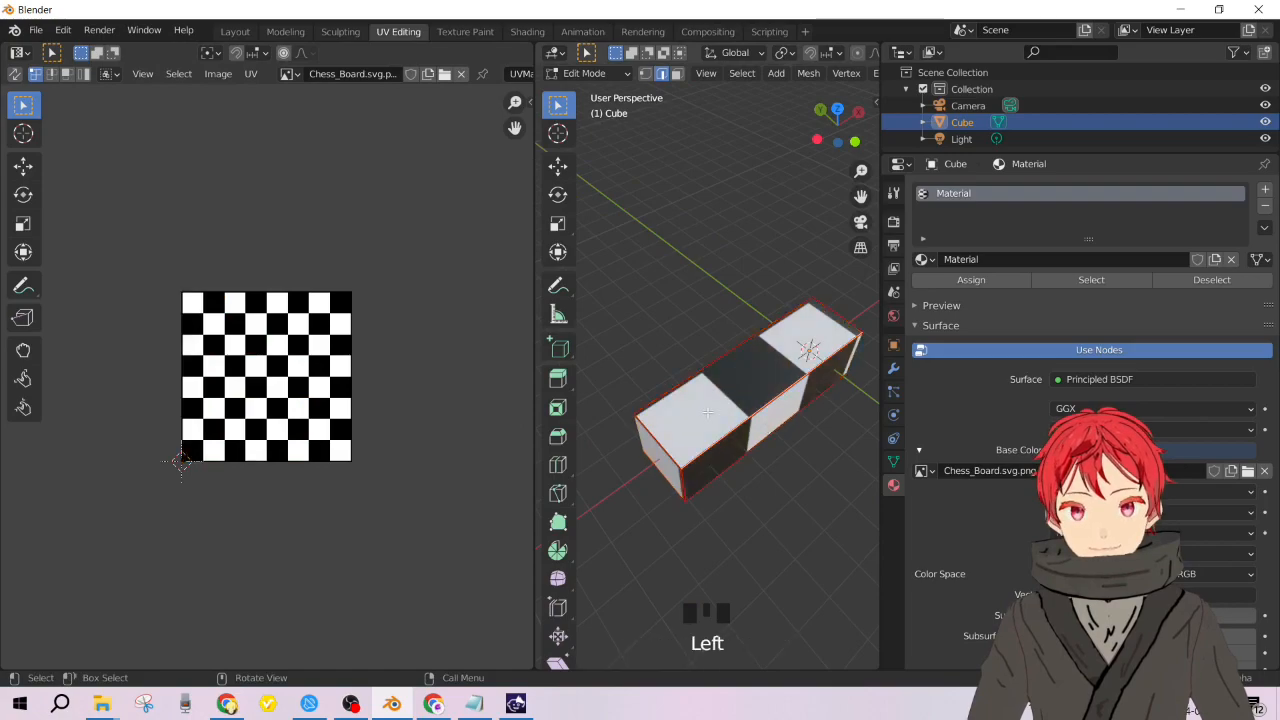
key("3")
left_click(774, 367)
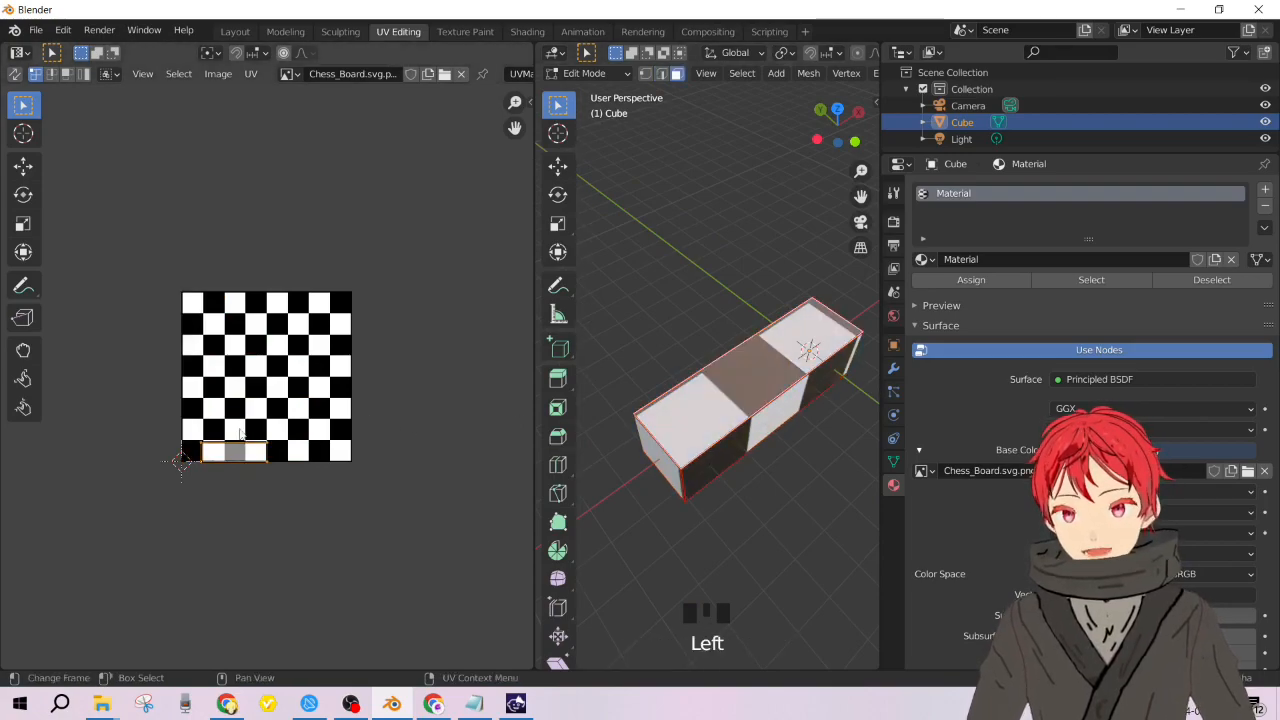
key("g")
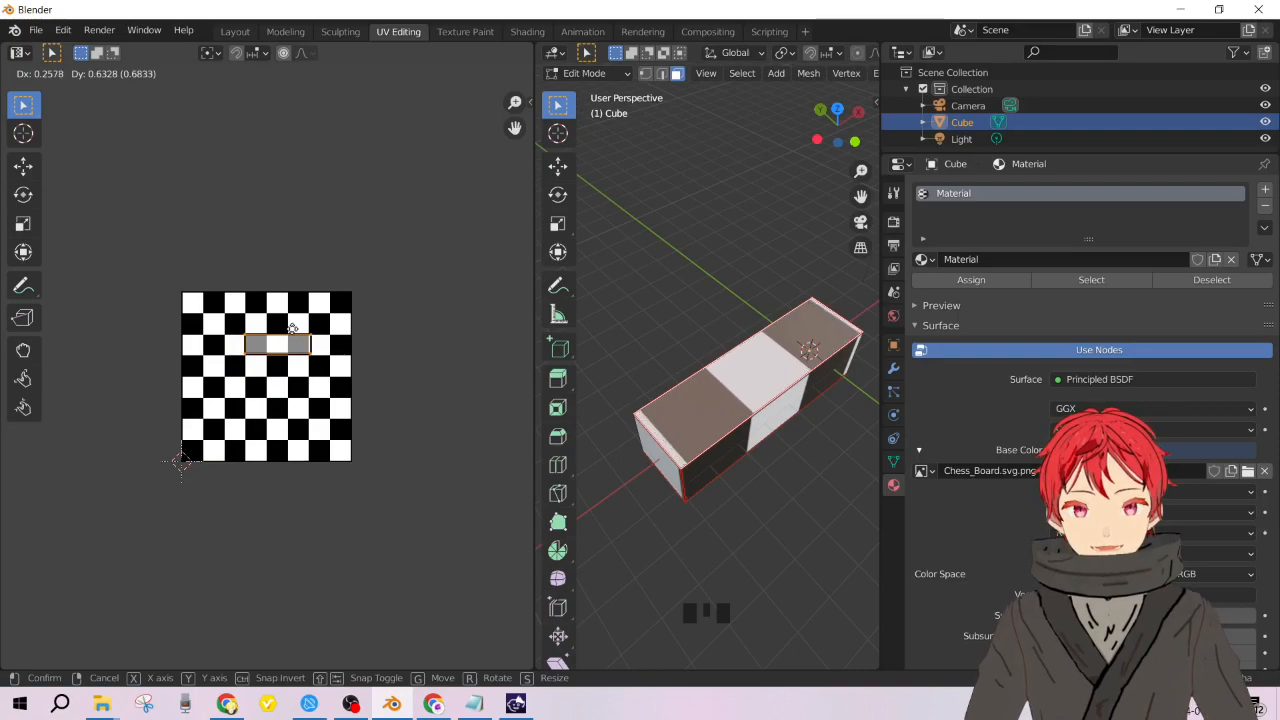
left_click(292, 328)
scroll(325, 331, "up", 5)
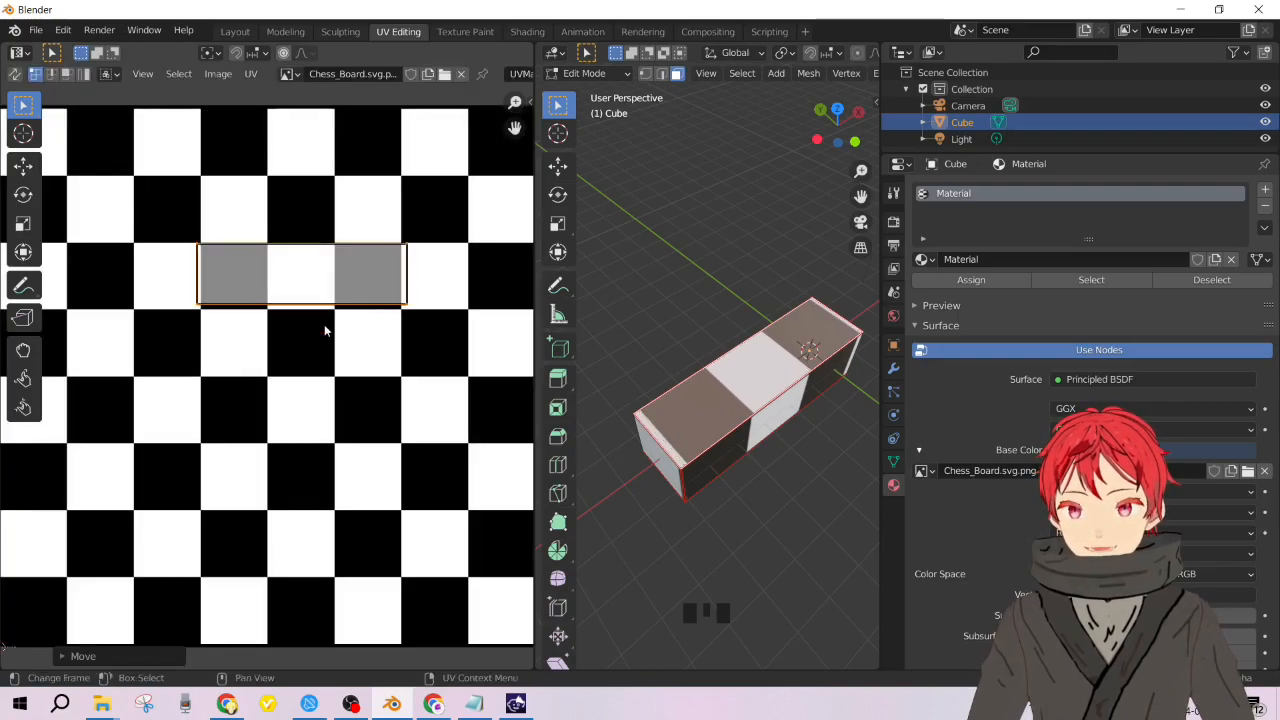
key("g")
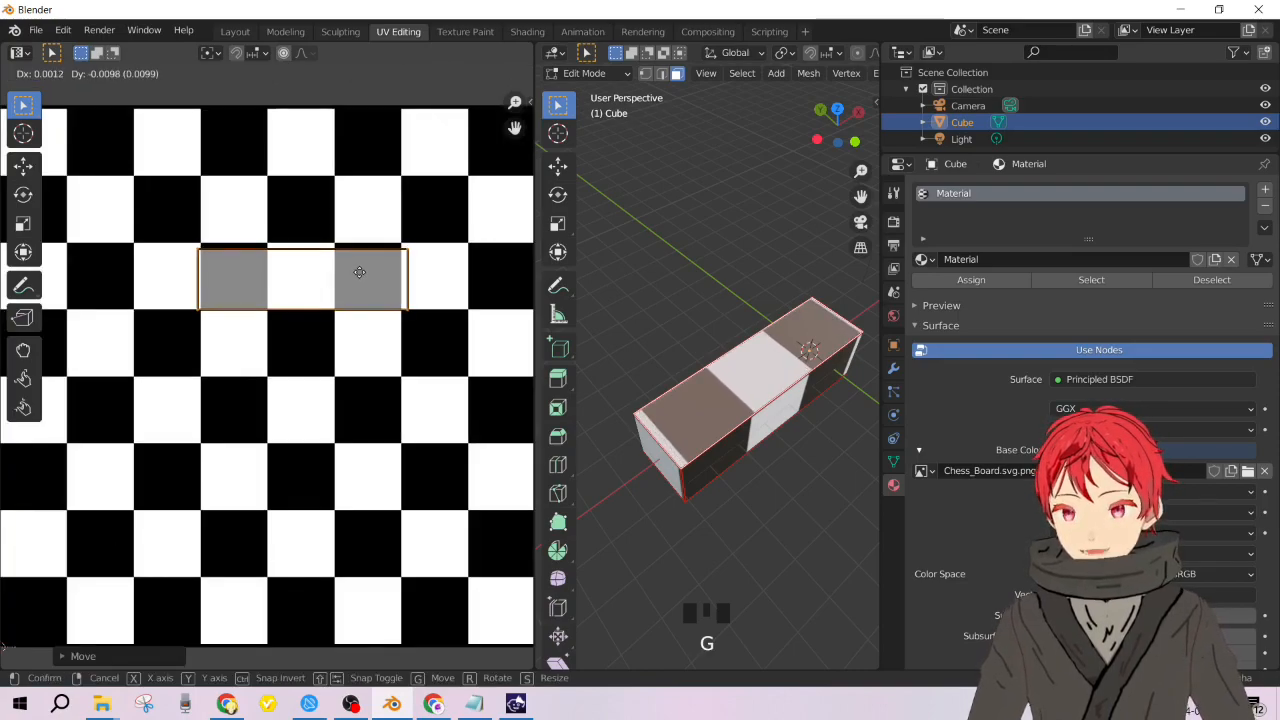
left_click(355, 269)
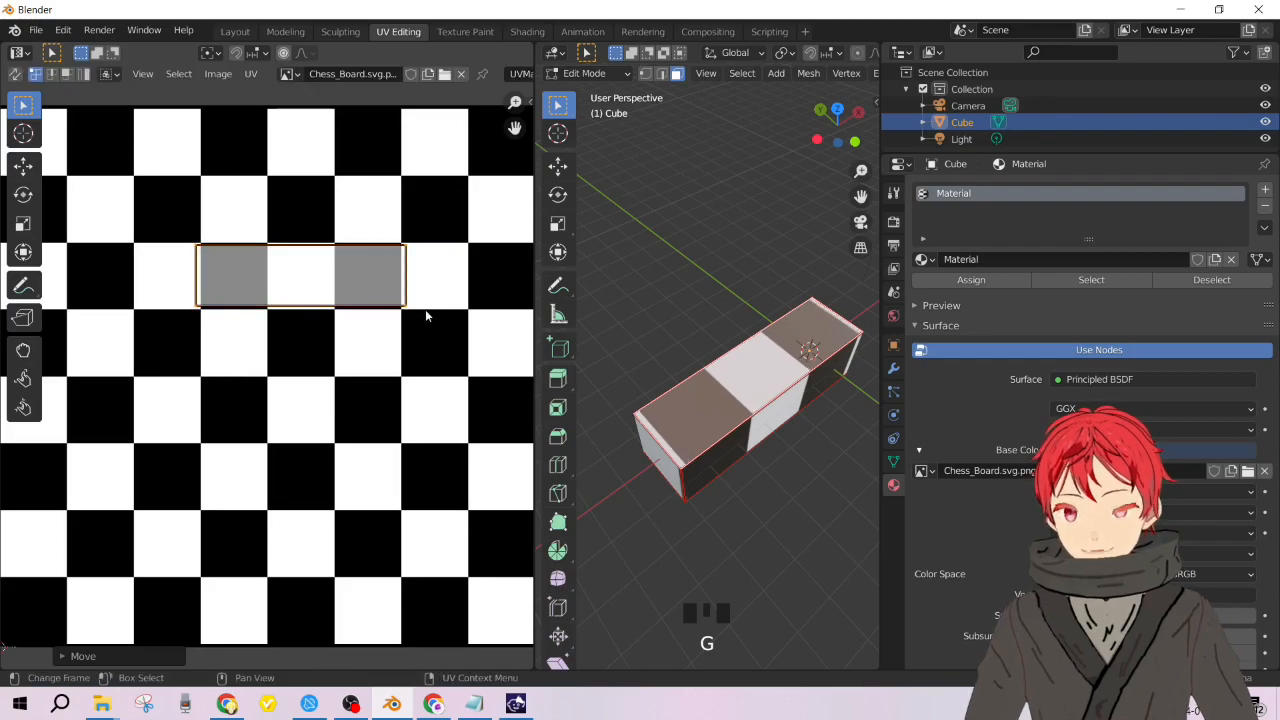
Scale up the top face's UV island to nearly the chessboard's full width and check the texture on the box.
scroll(443, 434, "down", 5)
scroll(350, 395, "up", 2)
middle_click_drag(715, 390, 791, 347)
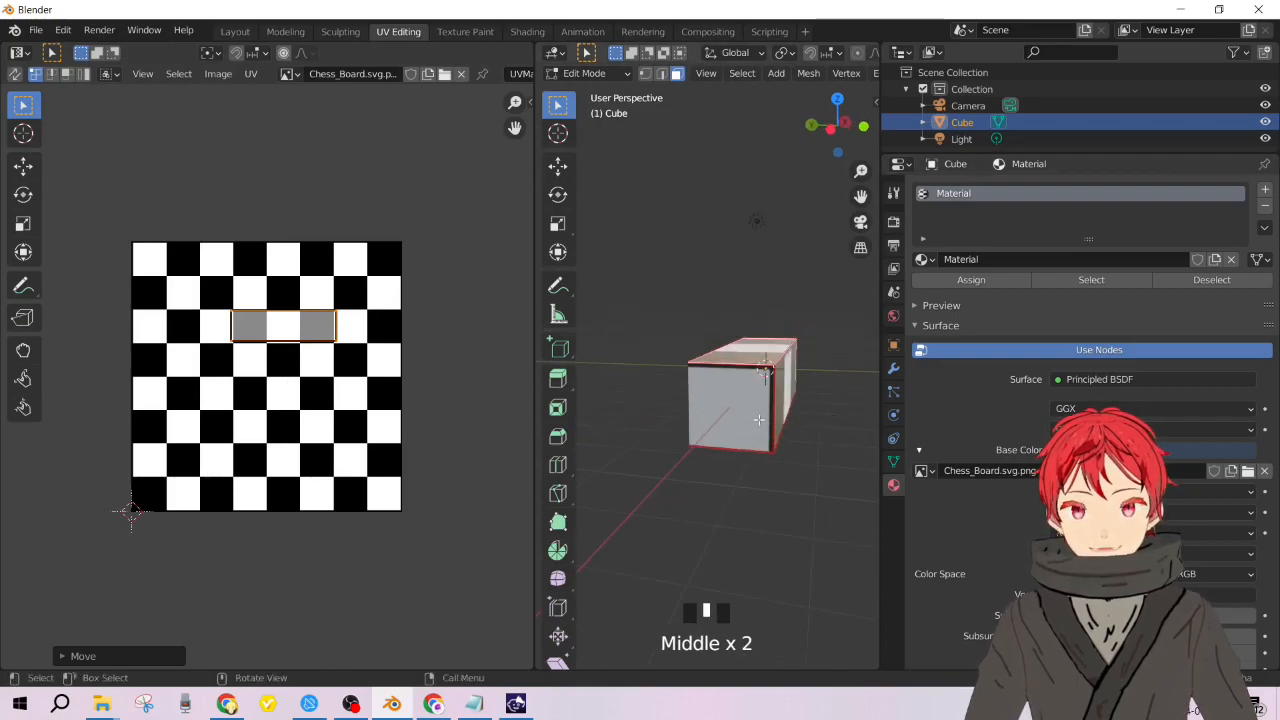
key("s")
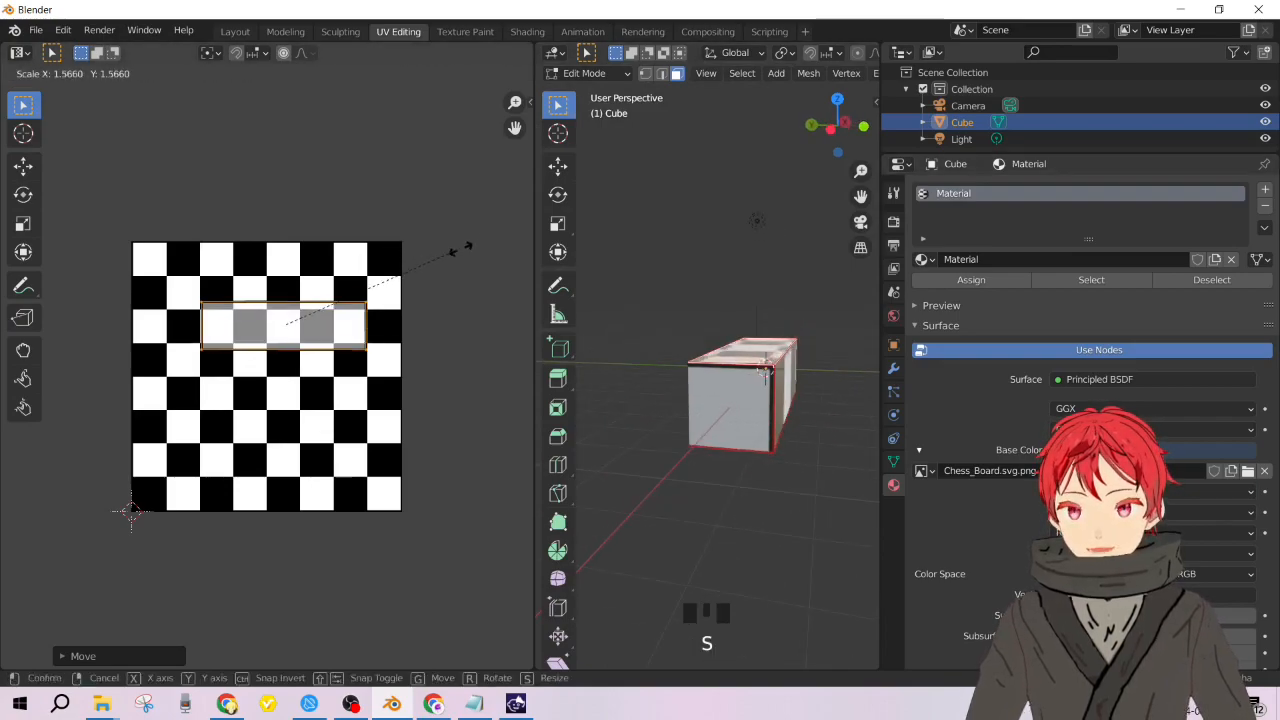
left_click(757, 220)
middle_click_drag(680, 283, 807, 384)
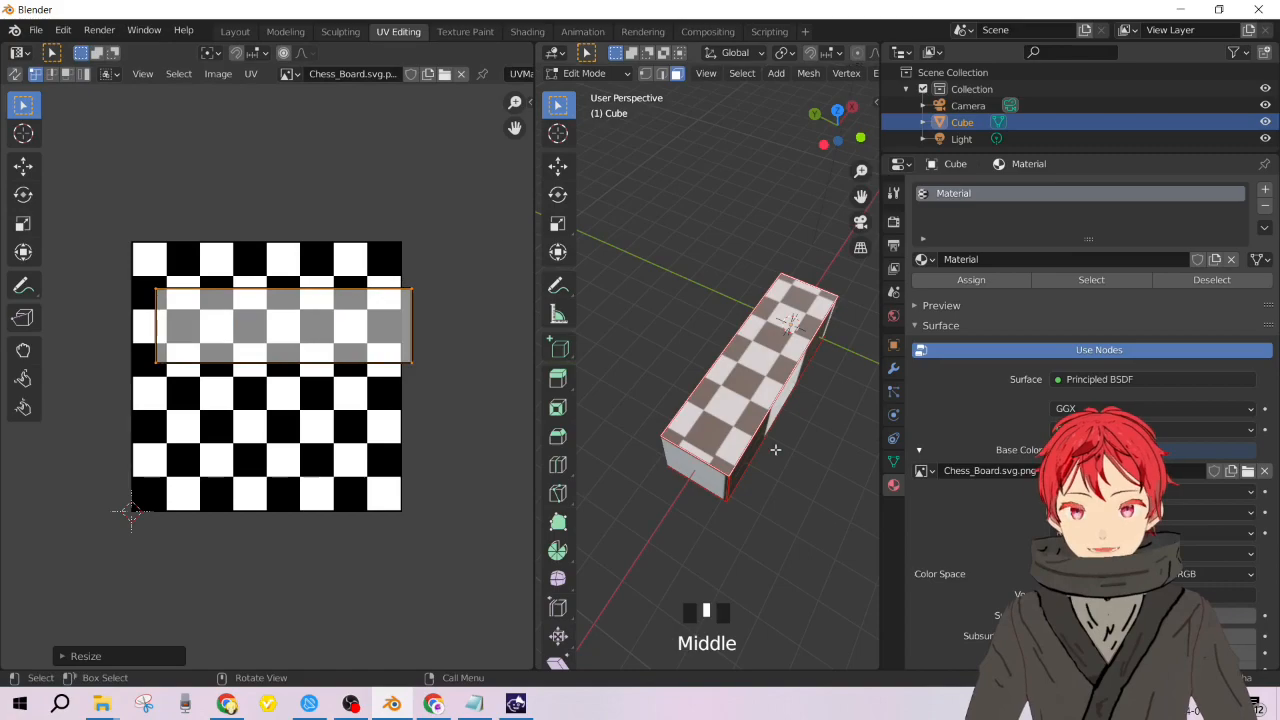
middle_click_drag(775, 450, 786, 418)
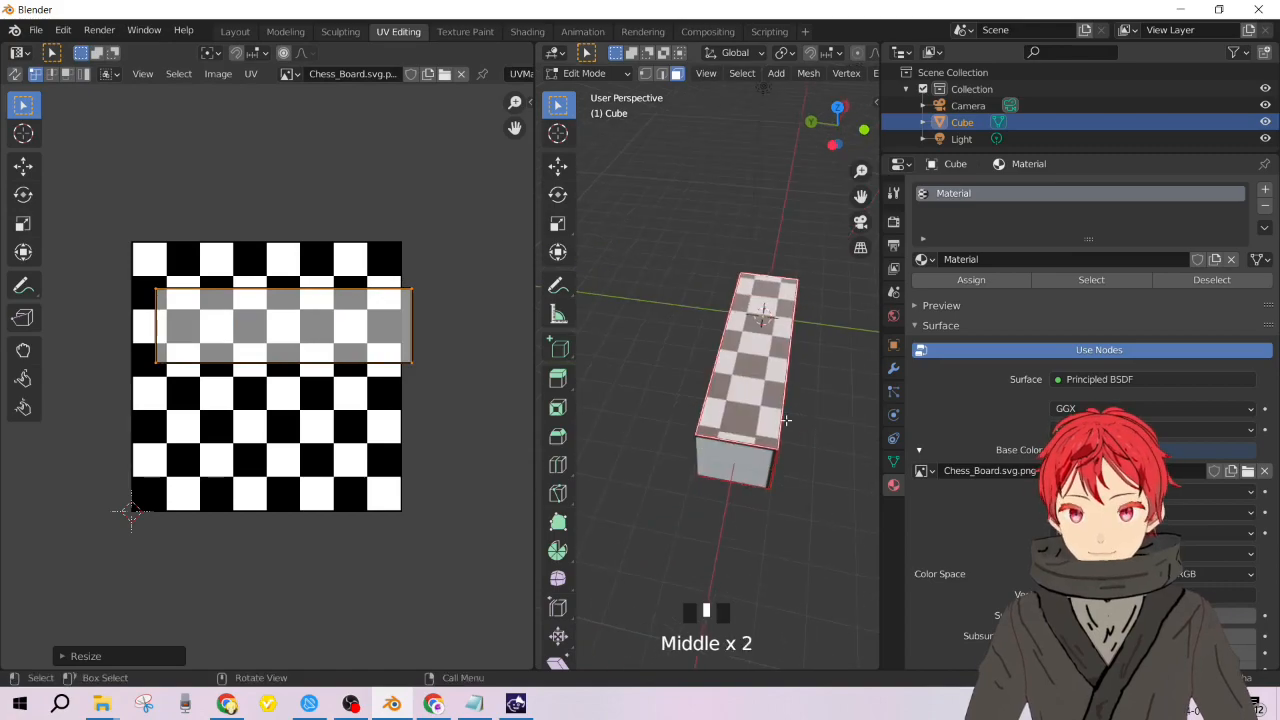
Switch to the Layout workspace, view the textured box from the side and delete it.
left_click(240, 32)
scroll(600, 375, "down", 2)
middle_click_drag(626, 391, 694, 347)
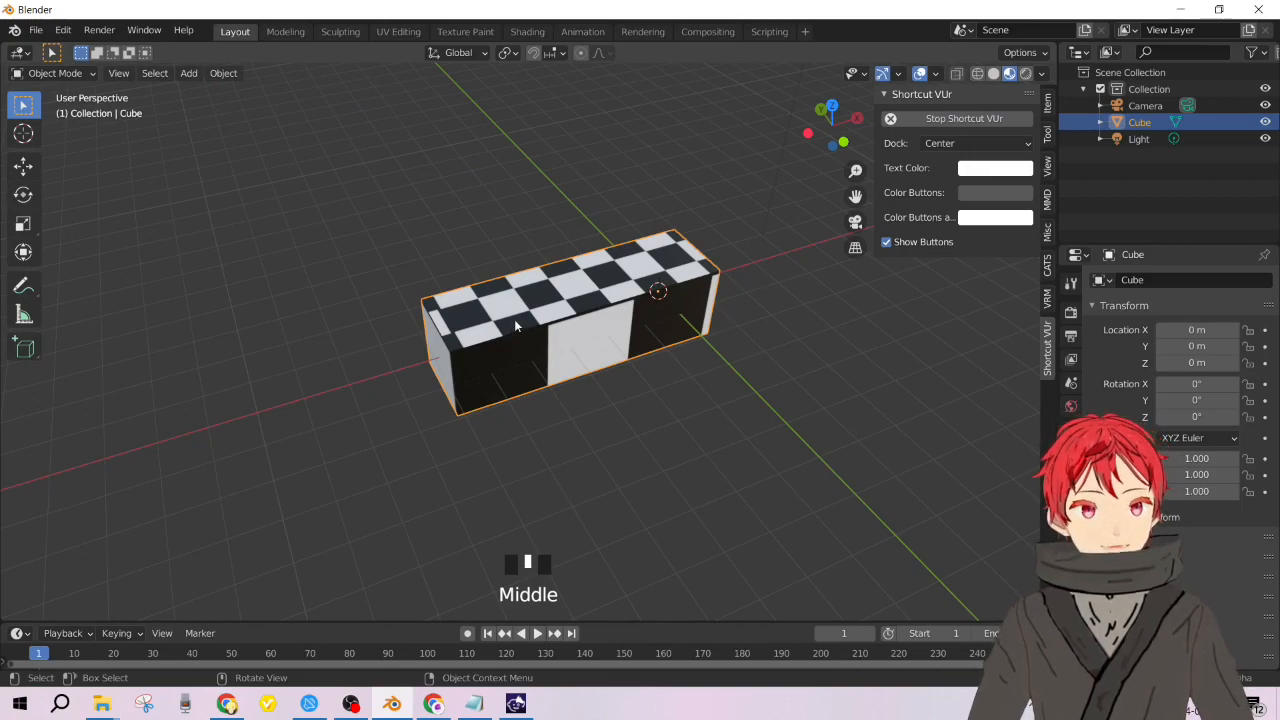
key("Delete")
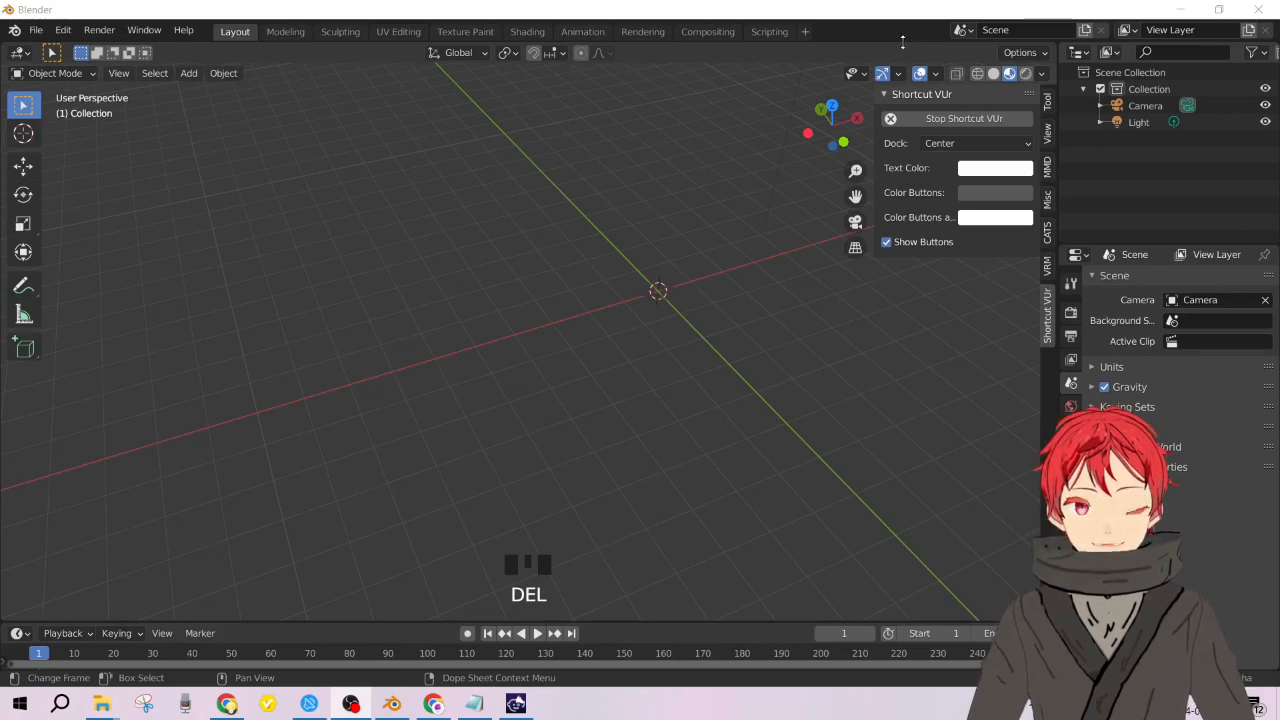
left_click_drag(899, 42, 897, 42)
left_click(778, 251)
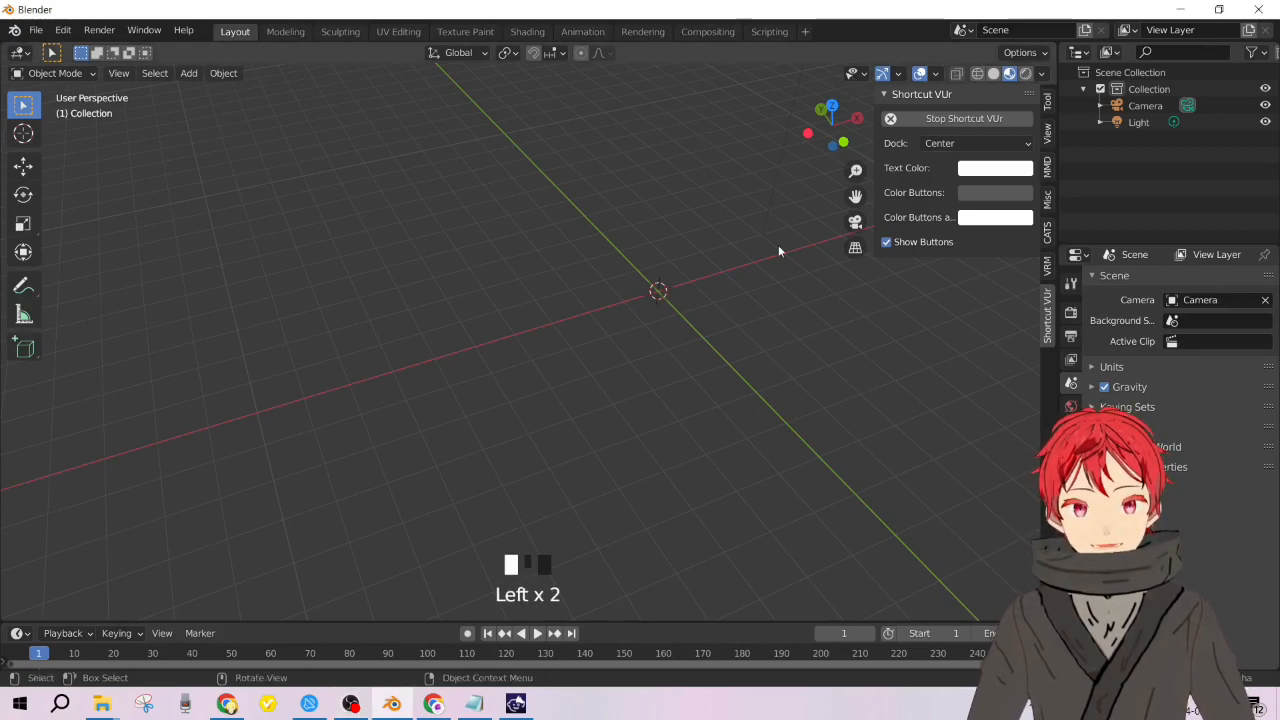
middle_click_drag(634, 277, 528, 398, "shift")
mouse_move(657, 326)
middle_mouse_down()
mouse_move(713, 258)
mouse_move(657, 314)
middle_mouse_up()
scroll(563, 323, "up", 4)
scroll(684, 337, "down", 5)
middle_click_drag(584, 363, 550, 375, "shift")
scroll(550, 375, "up", 2)
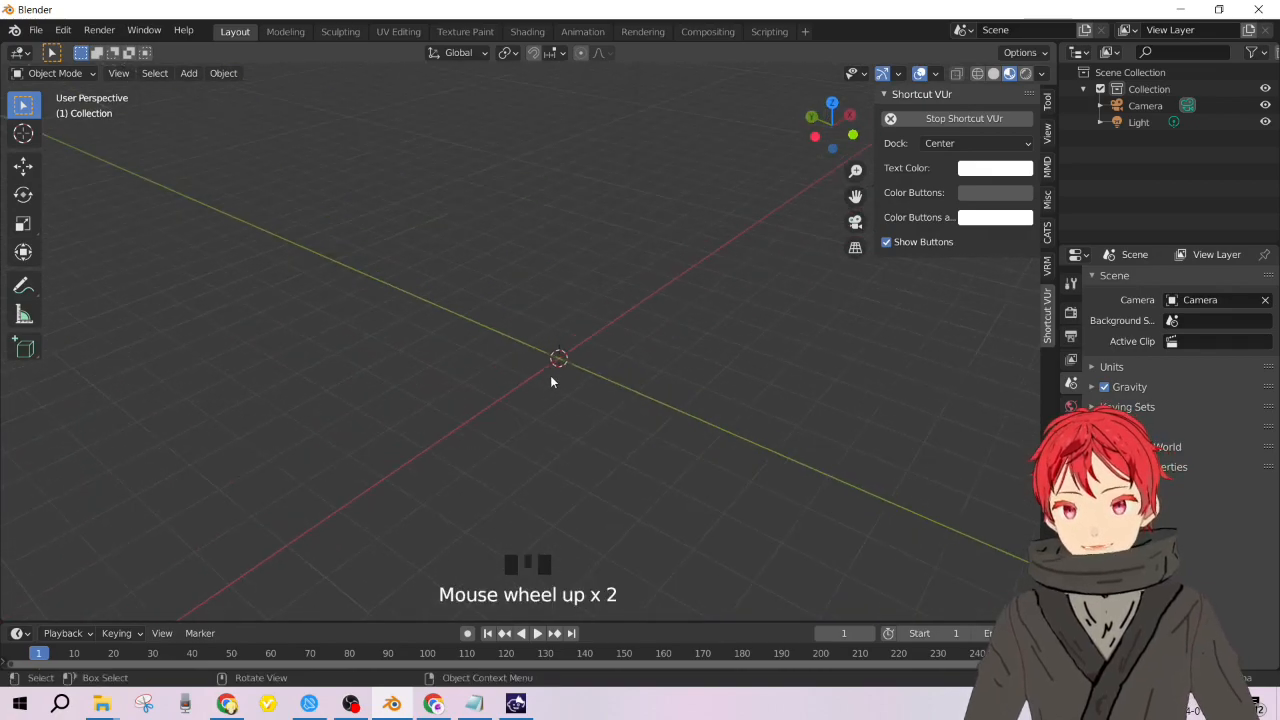
scroll(550, 345, "down", 2)
Try adding a cylinder mesh to the empty scene, and undo the addition.
key("shift+a")
mouse_move(537, 221)
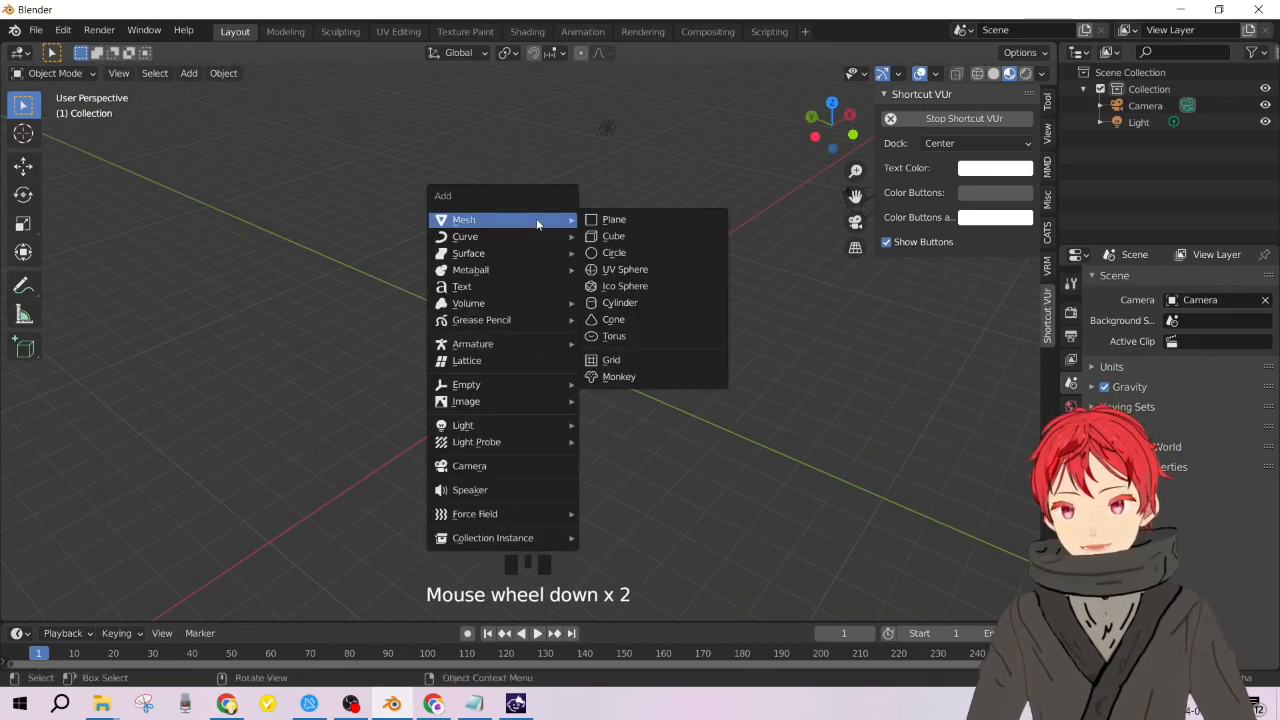
key("Escape")
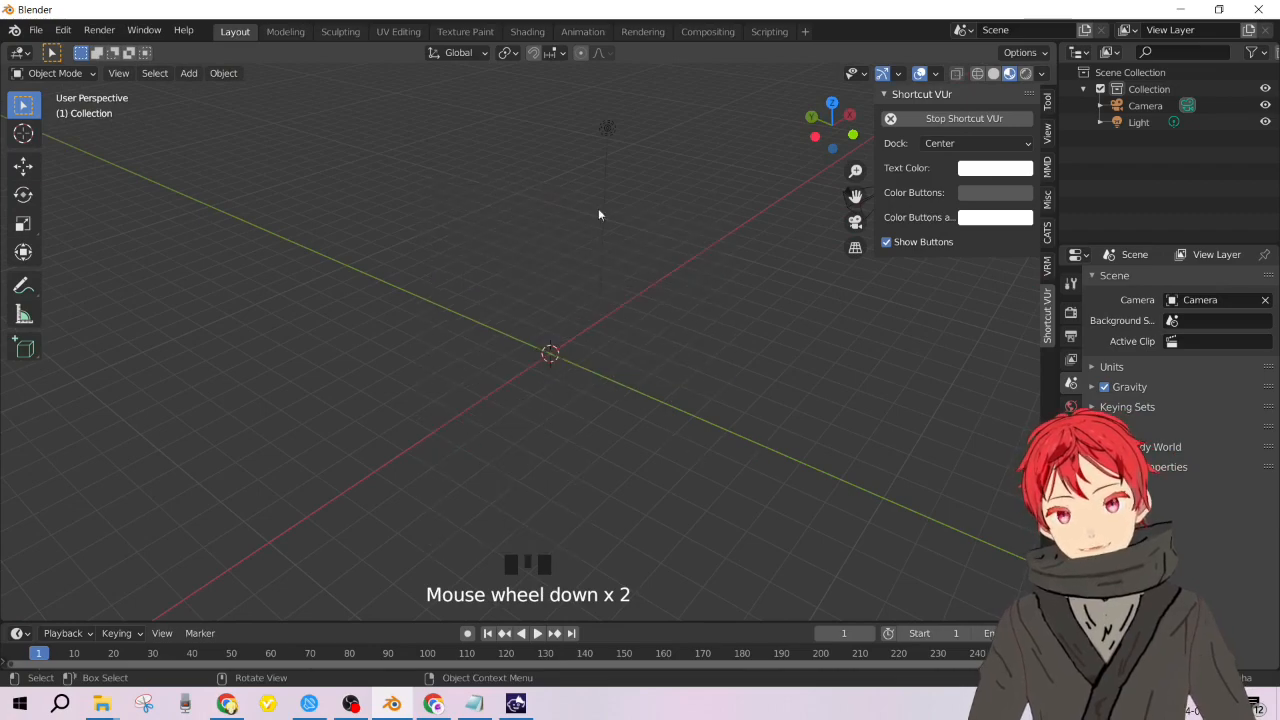
key("shift+a")
mouse_move(515, 267)
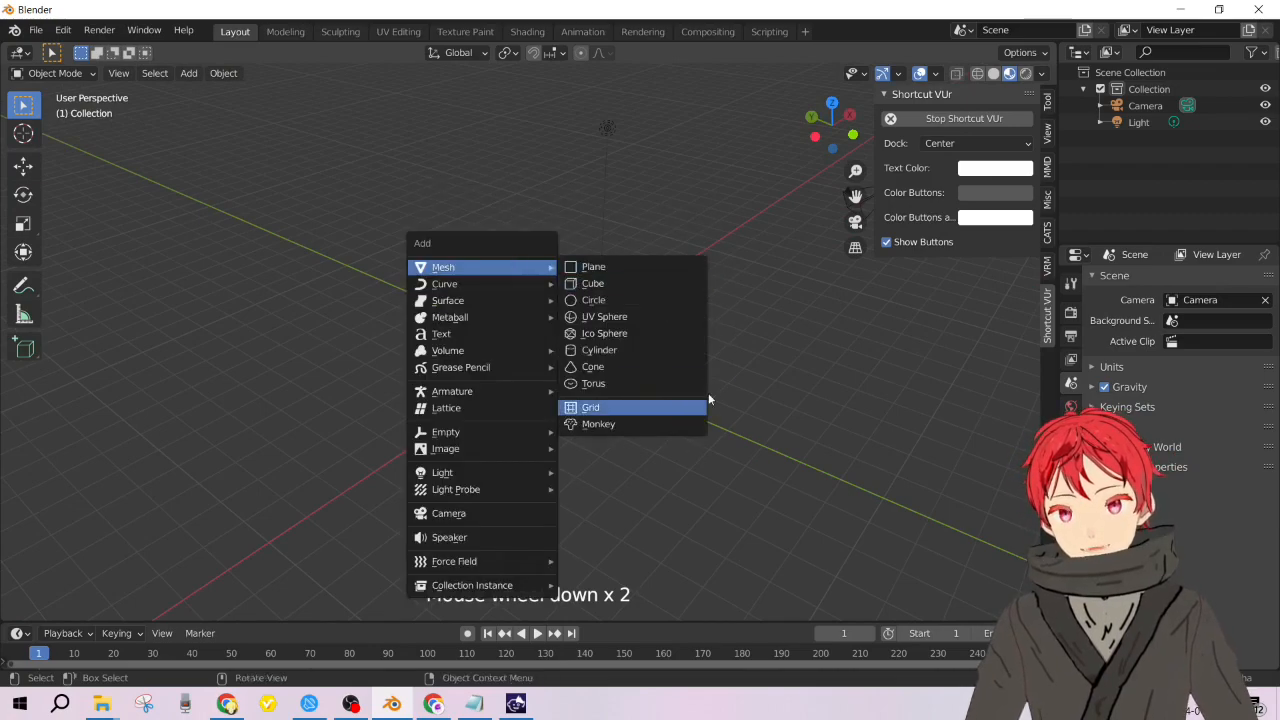
left_click(613, 350)
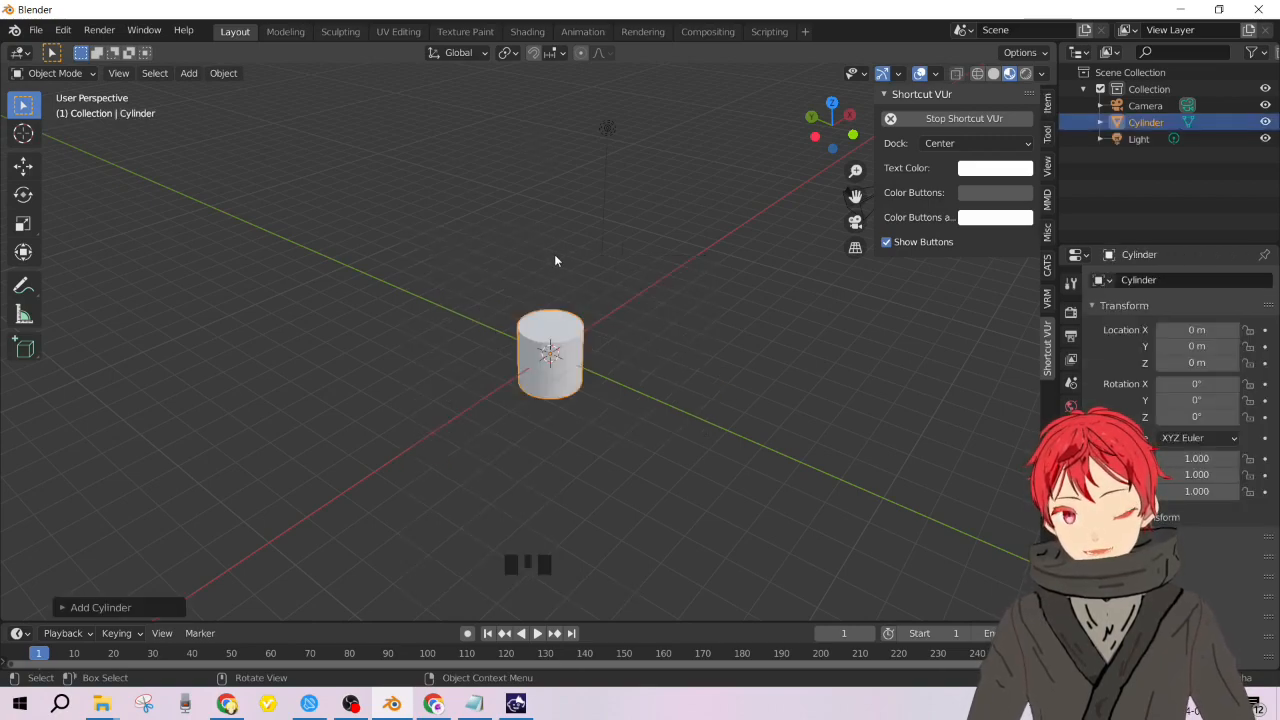
key("ctrl+z")
Open the recent file hat.blend without saving the current scene.
left_click(35, 30)
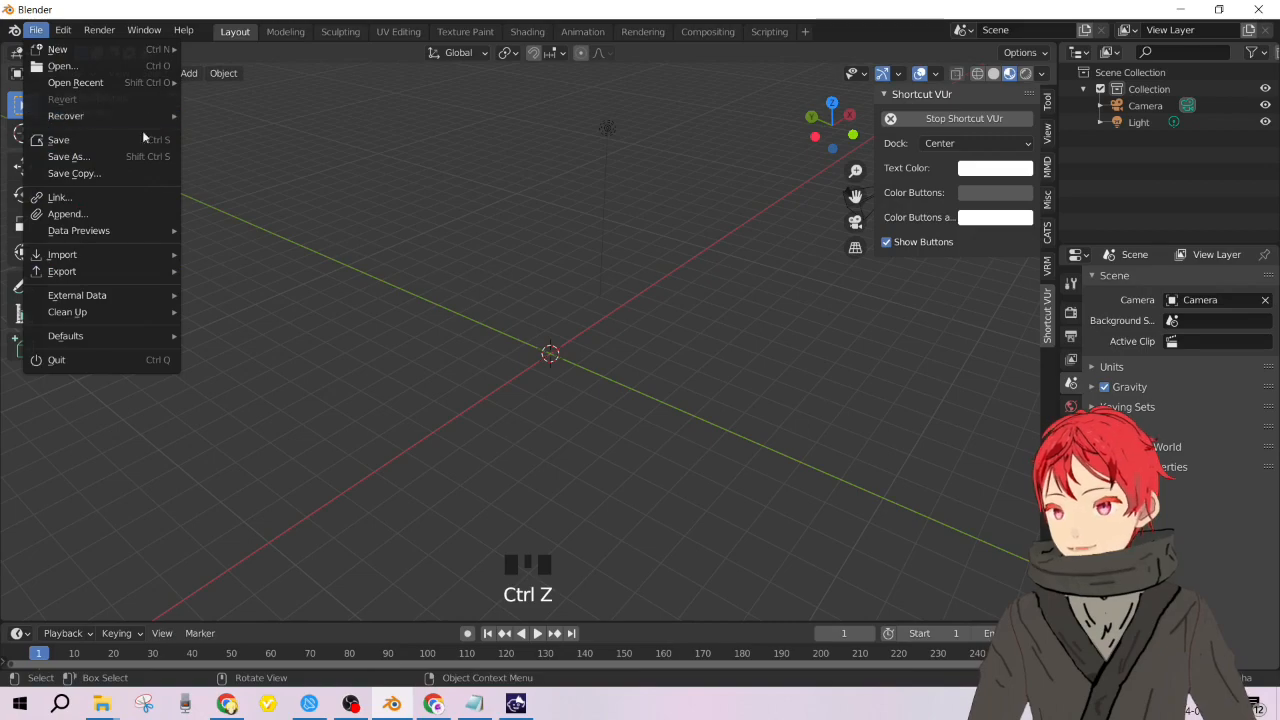
mouse_move(148, 84)
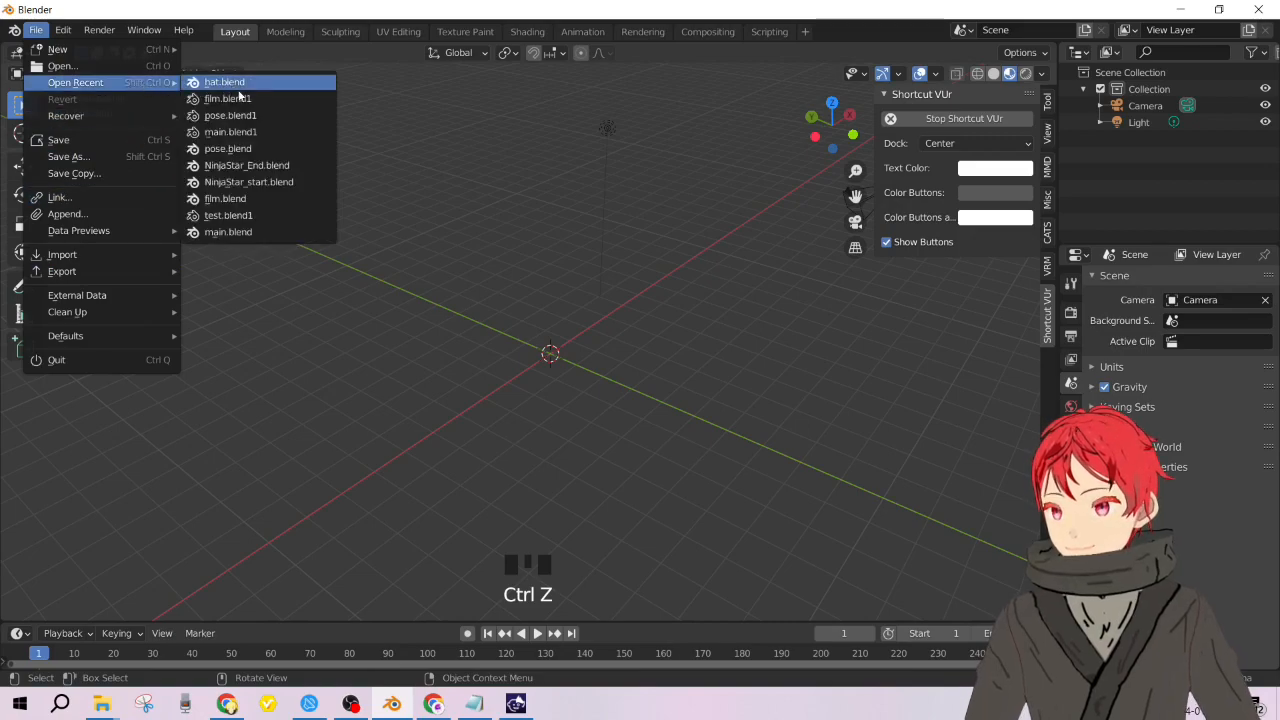
left_click(236, 83)
left_click(705, 380)
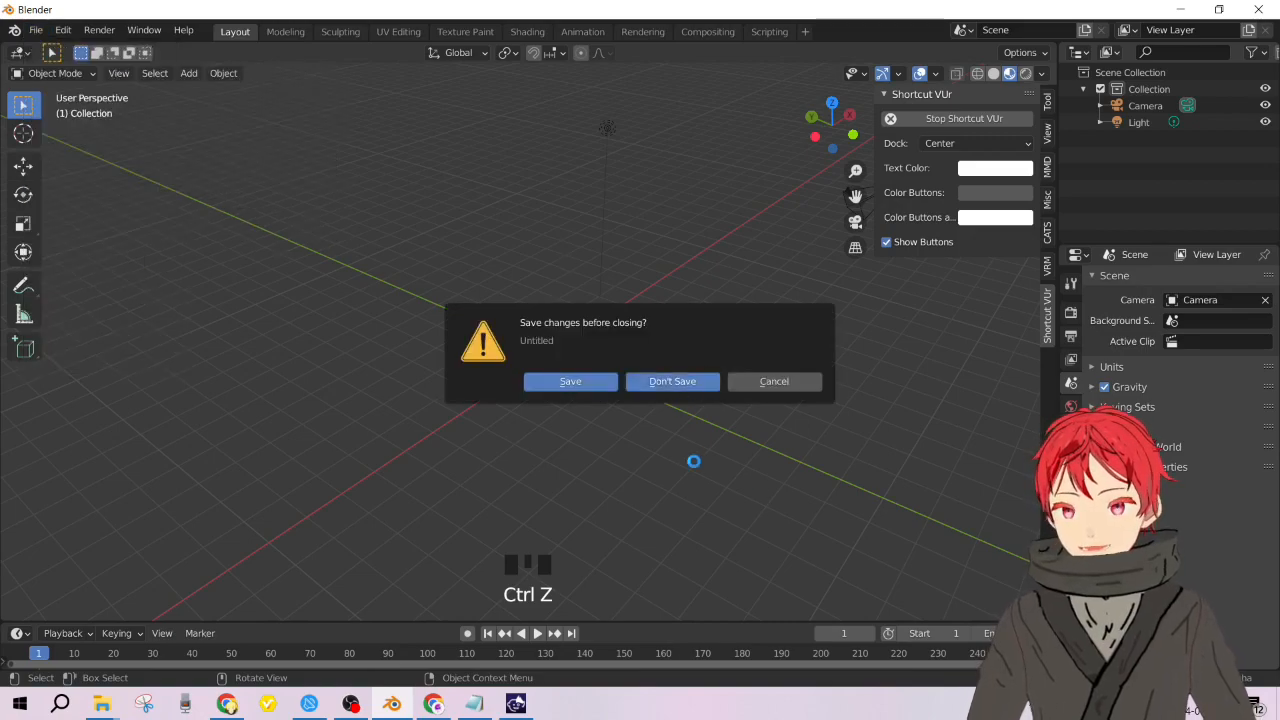
scroll(677, 426, "down", 5)
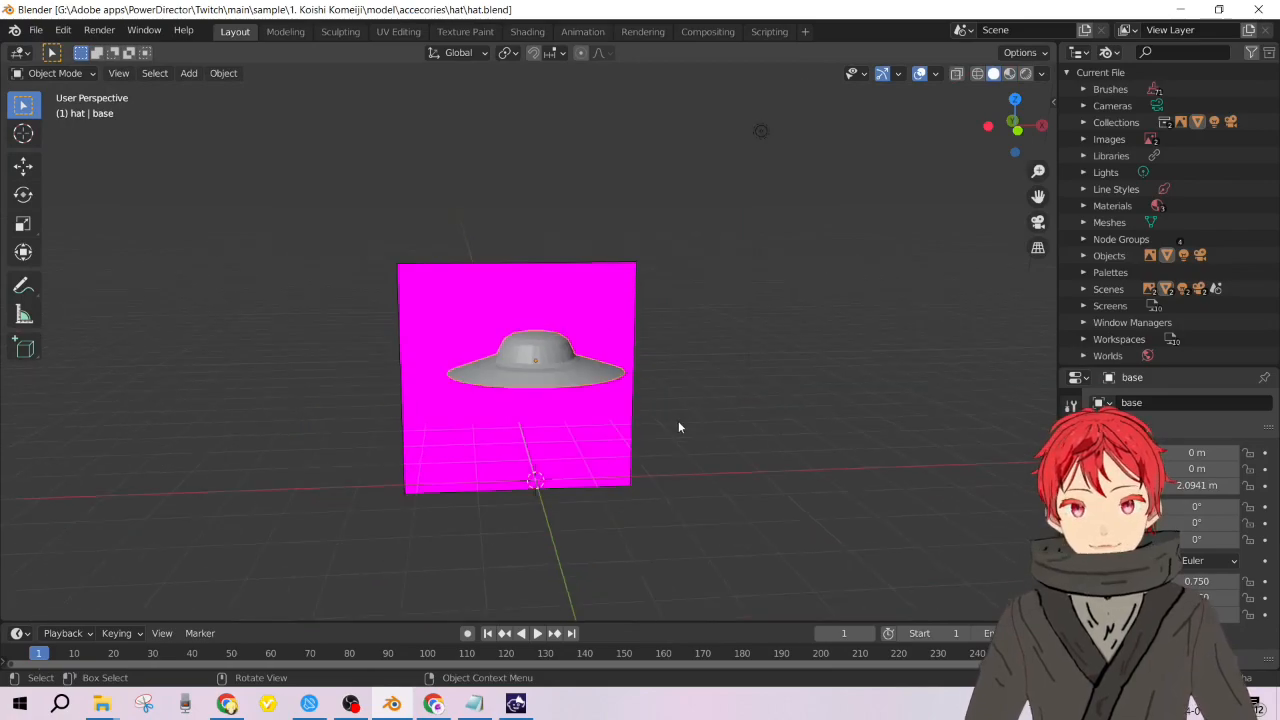
middle_click_drag(614, 424, 636, 436)
scroll(677, 286, "up", 3)
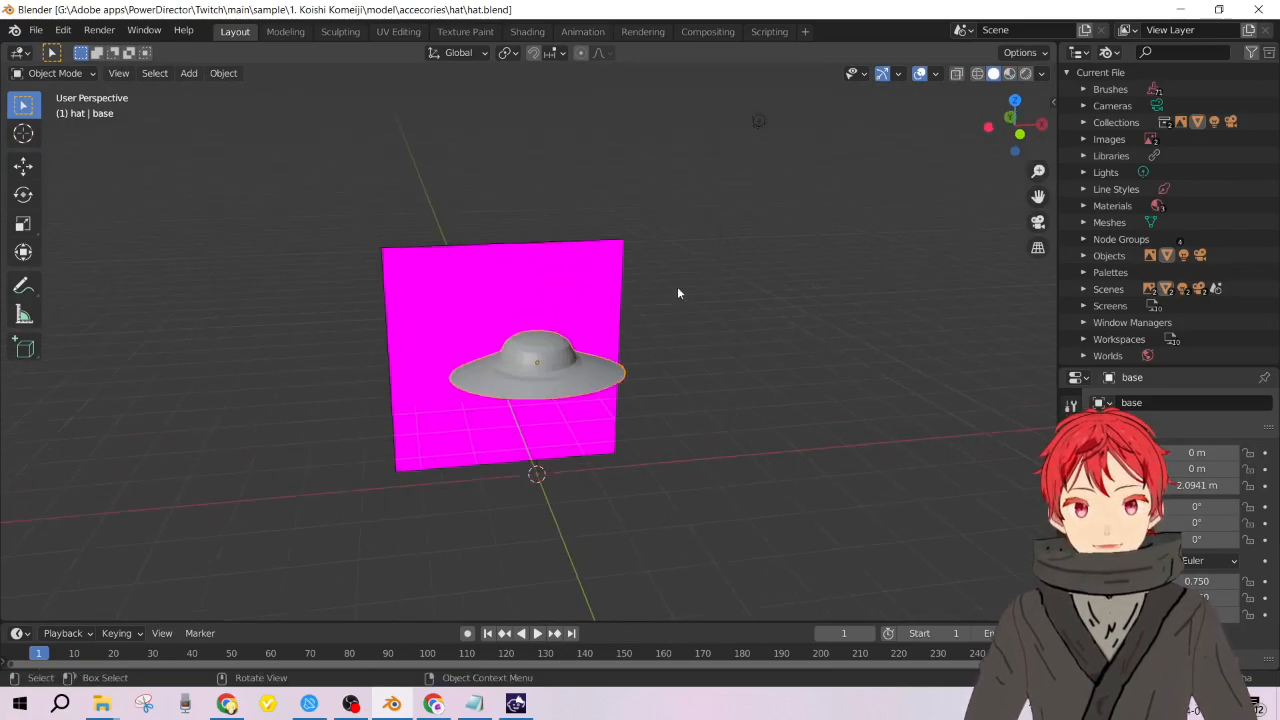
Set the outliner's display mode to View Layer and delete the Empty reference image behind the hat.
left_click(1110, 53)
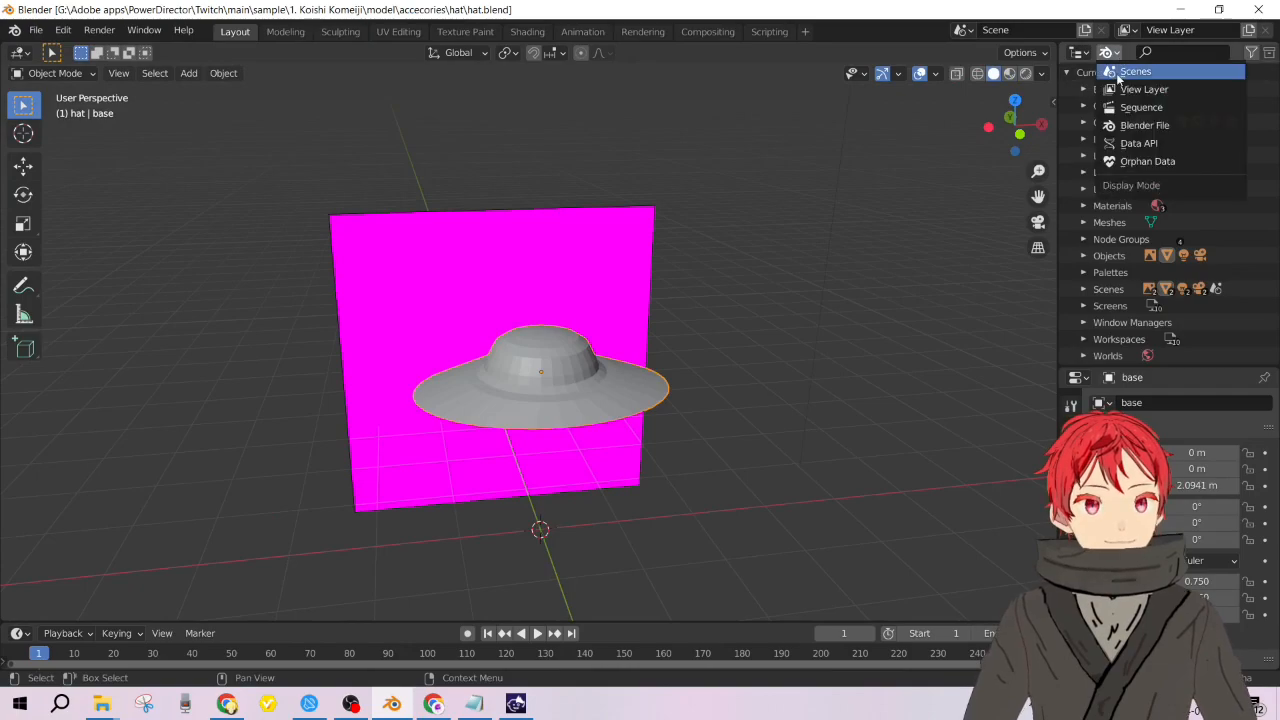
left_click(1171, 91)
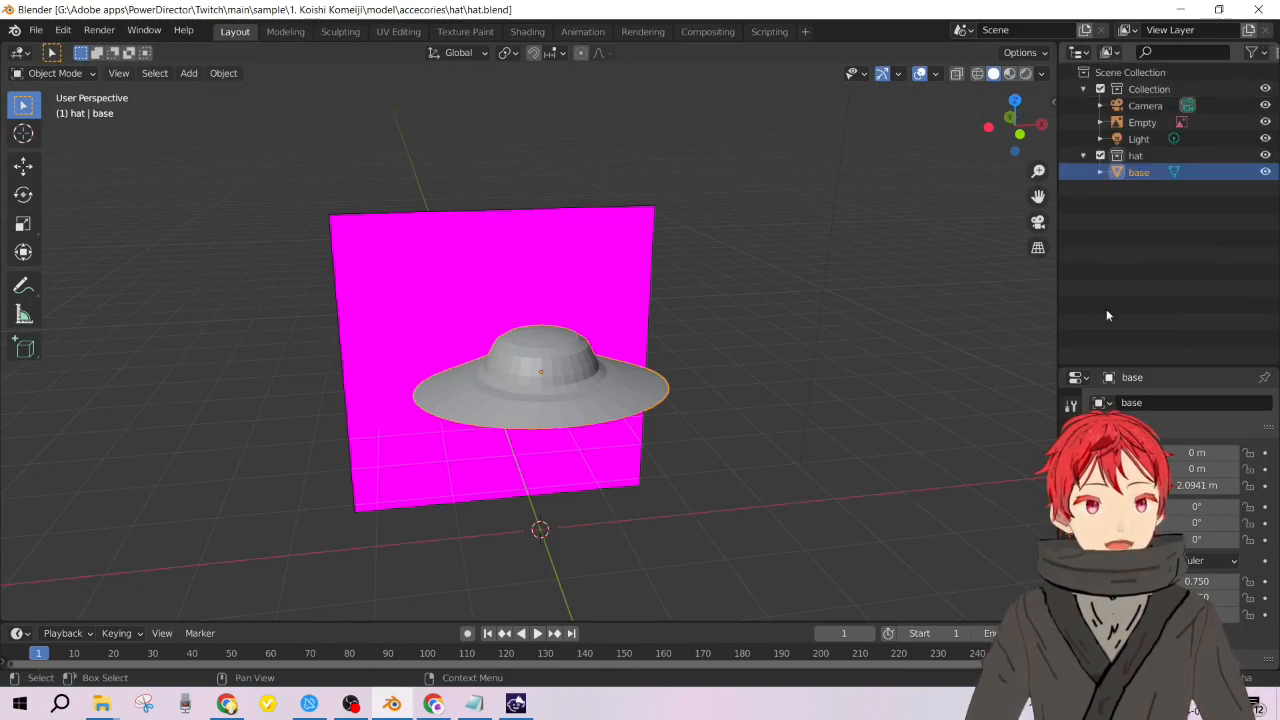
left_click(1230, 122)
left_click(1265, 122)
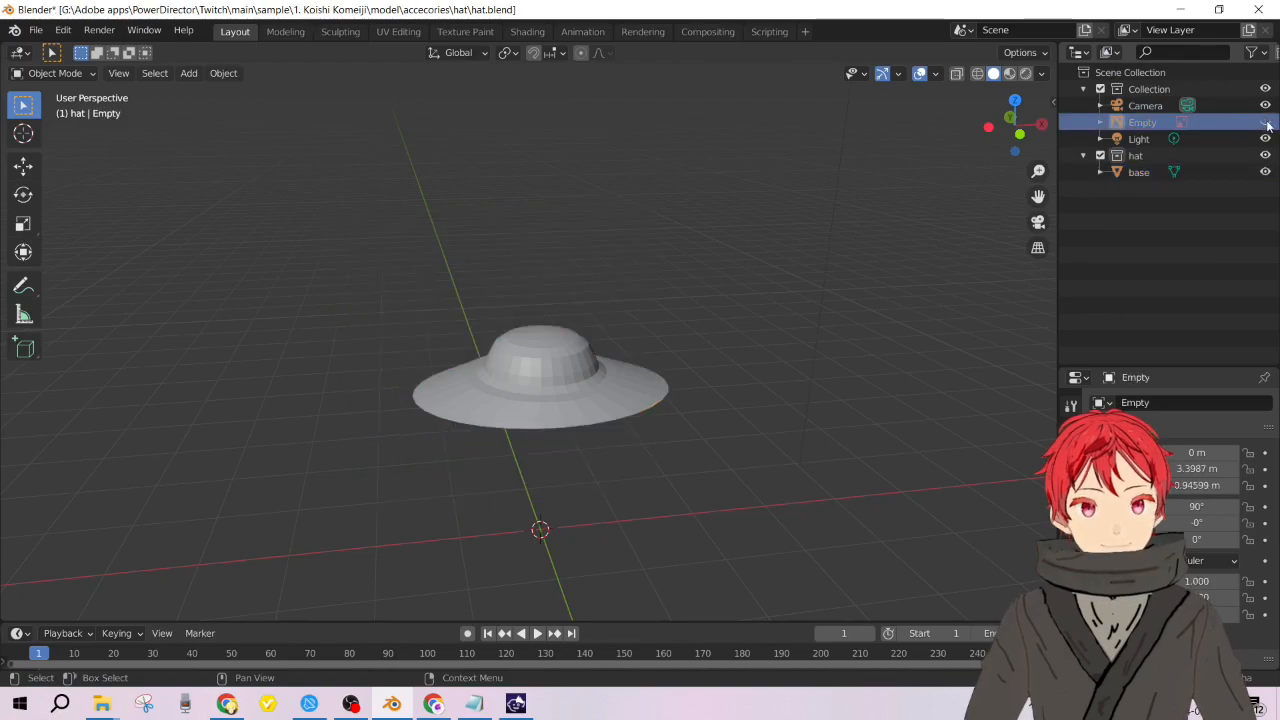
left_click(1265, 122)
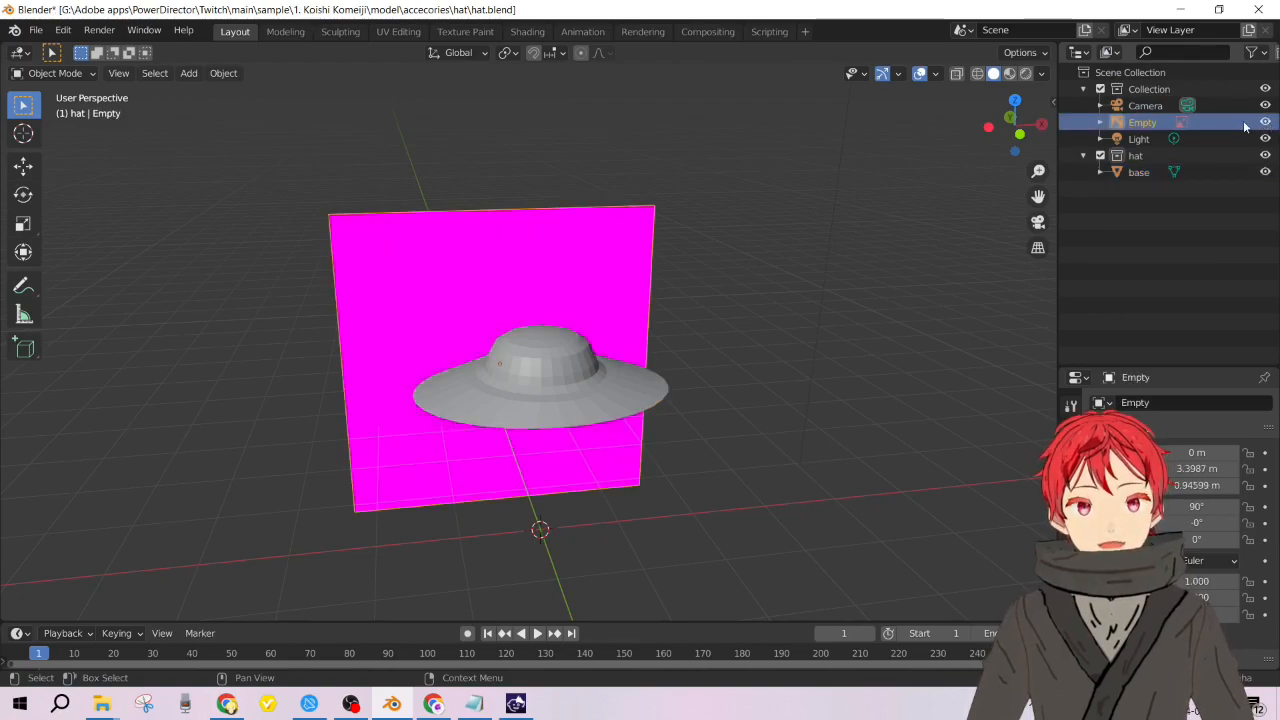
key("Delete")
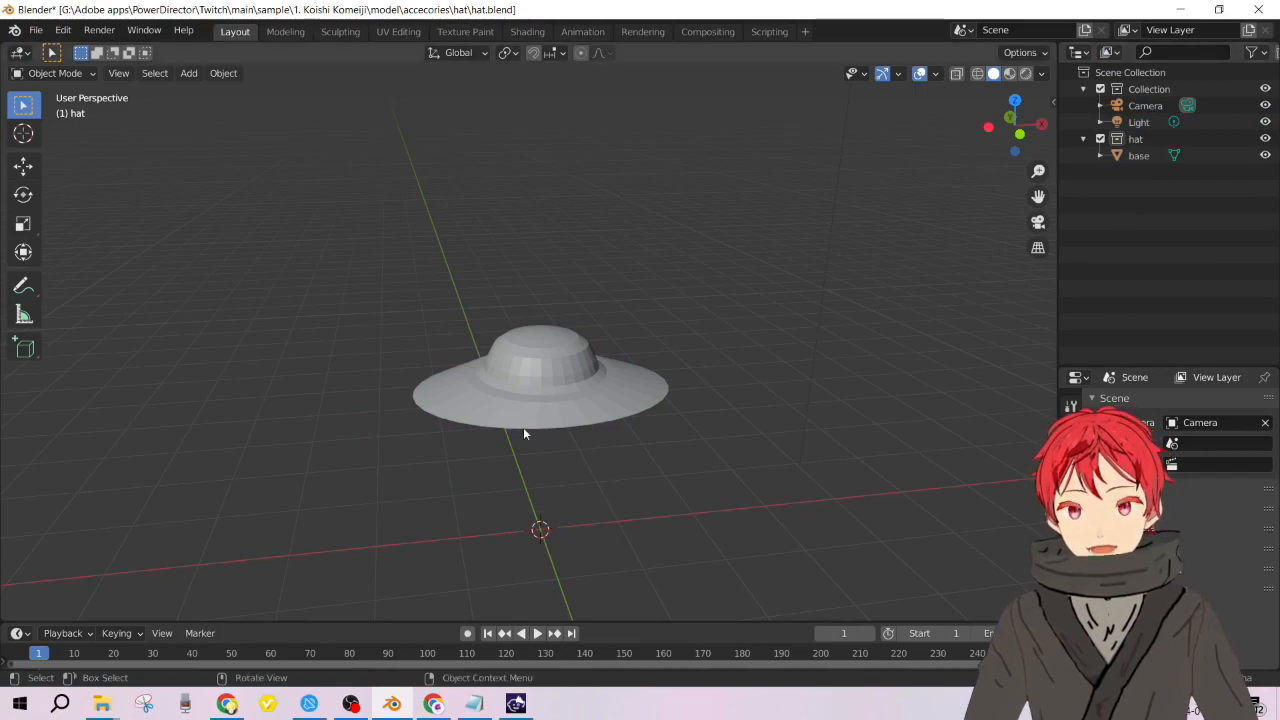
Select the hat's base mesh and switch to the UV Editing workspace with the whole hat in view.
left_click(562, 374)
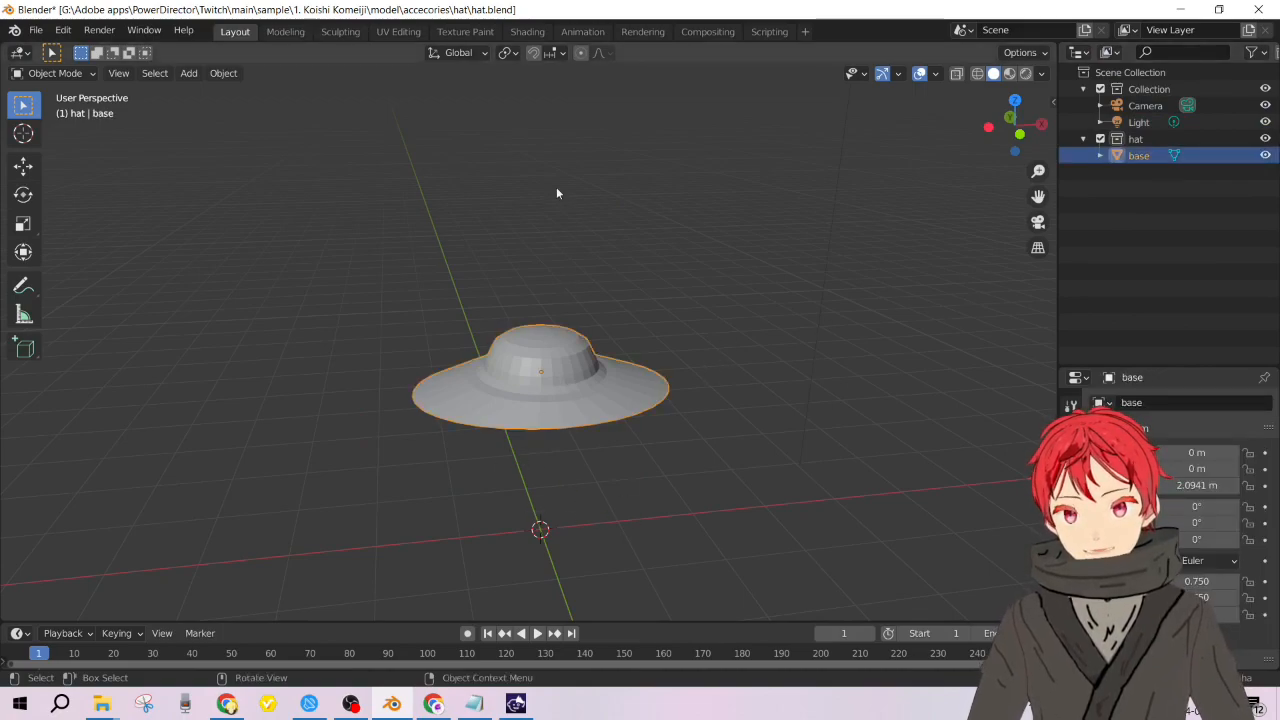
middle_click_drag(538, 347, 651, 374)
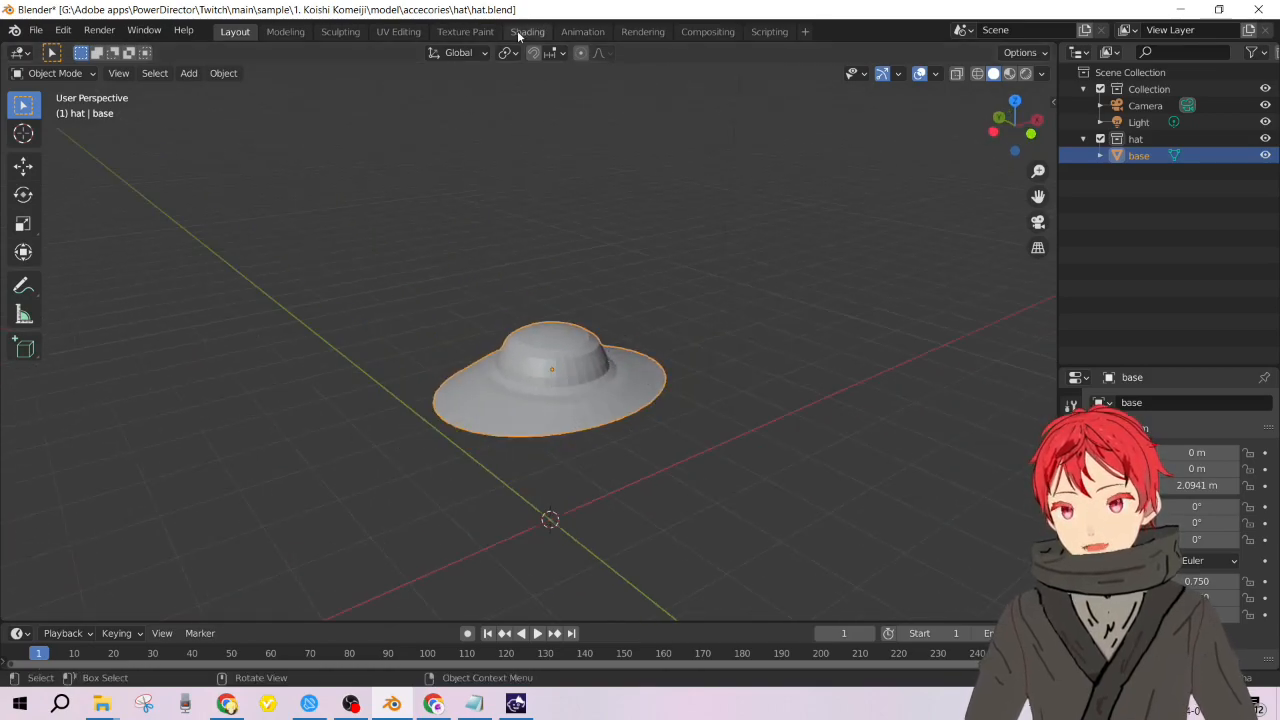
left_click(398, 31)
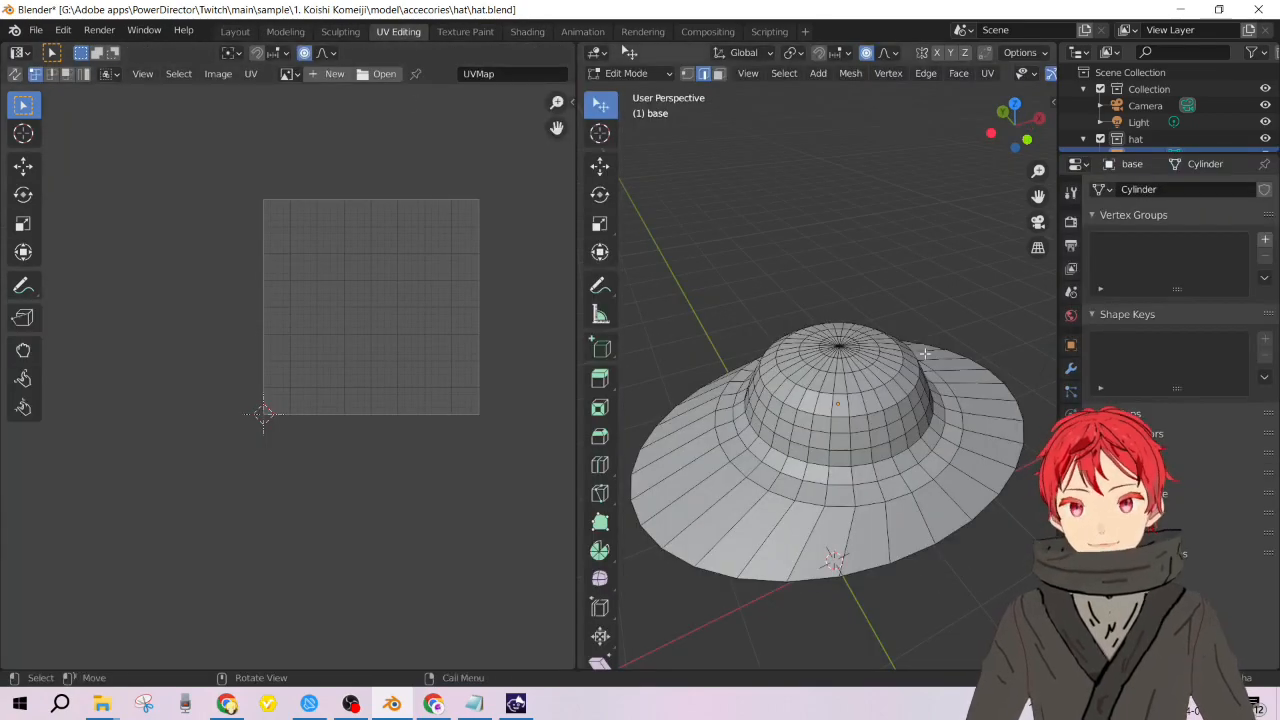
scroll(858, 493, "down", 5)
scroll(851, 551, "up", 6)
scroll(860, 540, "down", 5)
middle_click_drag(894, 517, 890, 446)
scroll(876, 437, "up", 3)
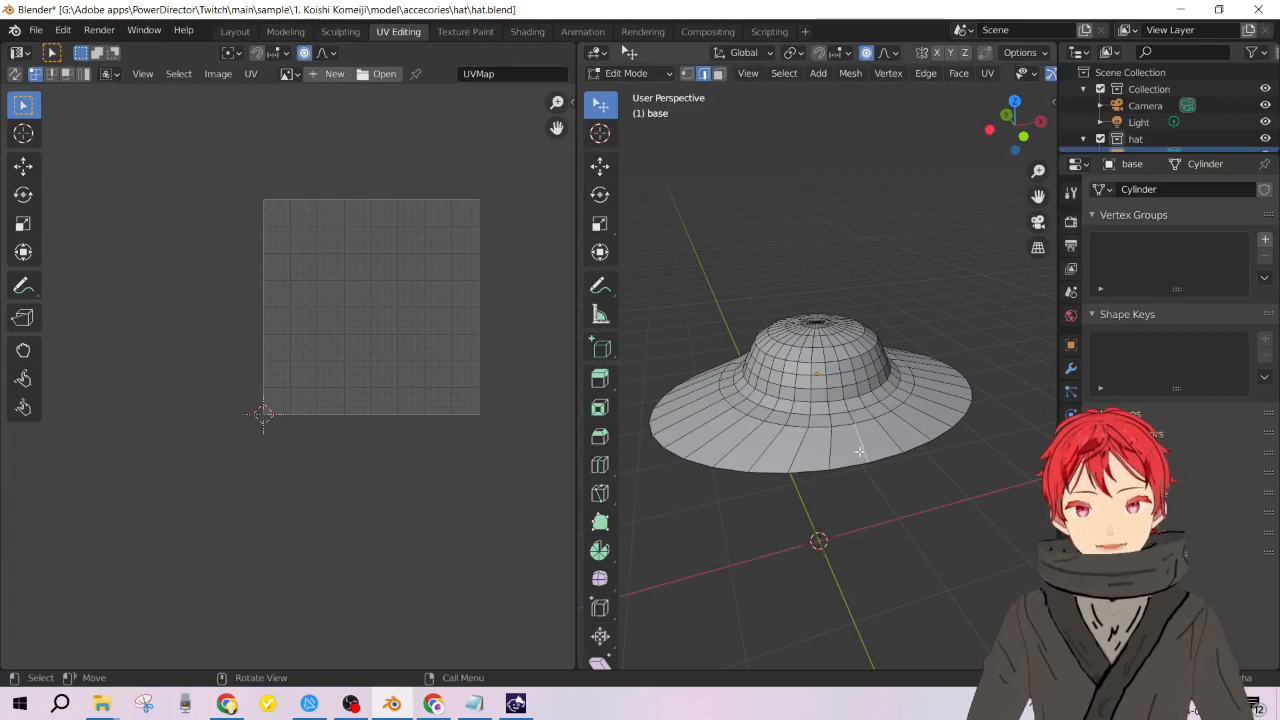
Select the whole hat mesh and examine its existing UV layout.
key("a")
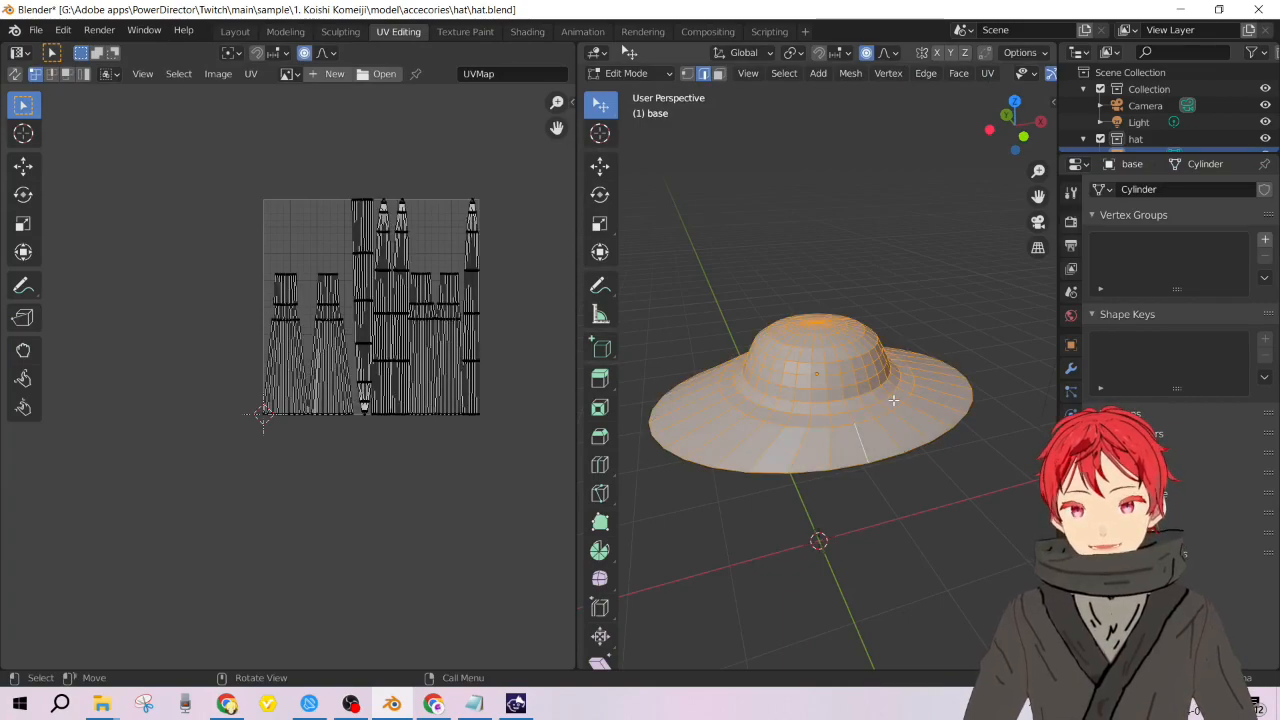
scroll(404, 312, "up", 4)
scroll(286, 441, "down", 1)
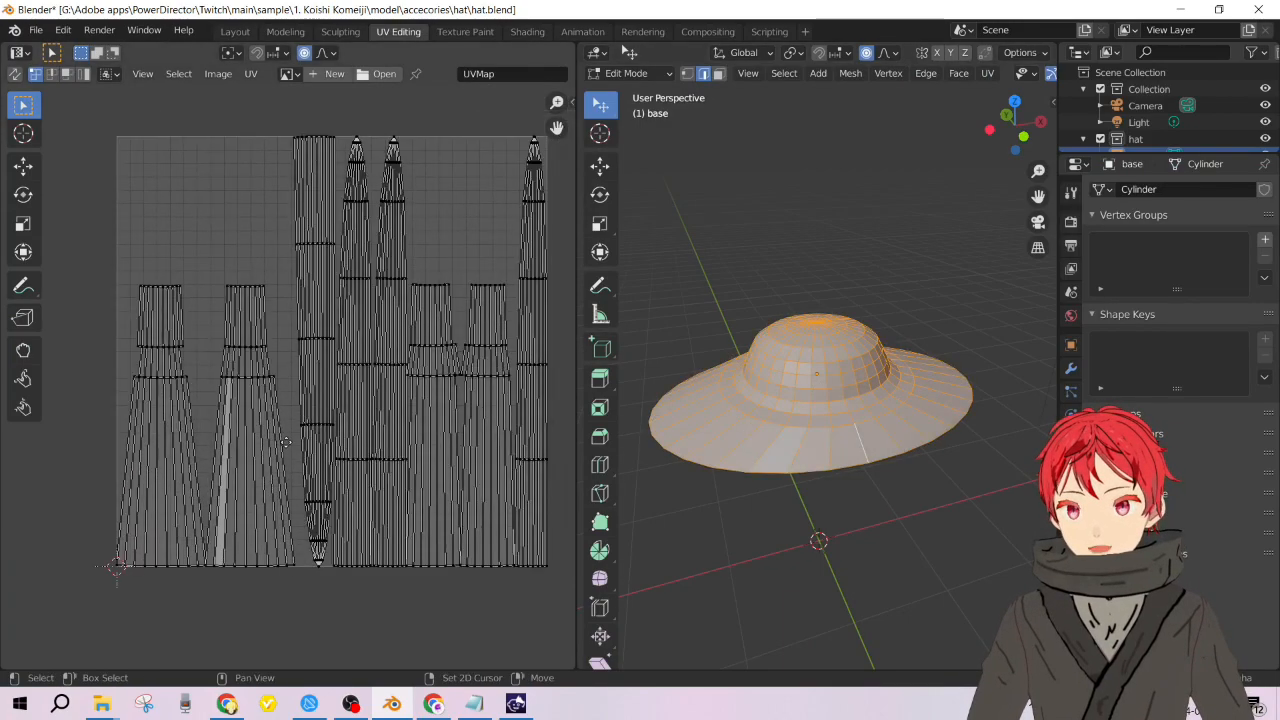
middle_click_drag(285, 442, 281, 440)
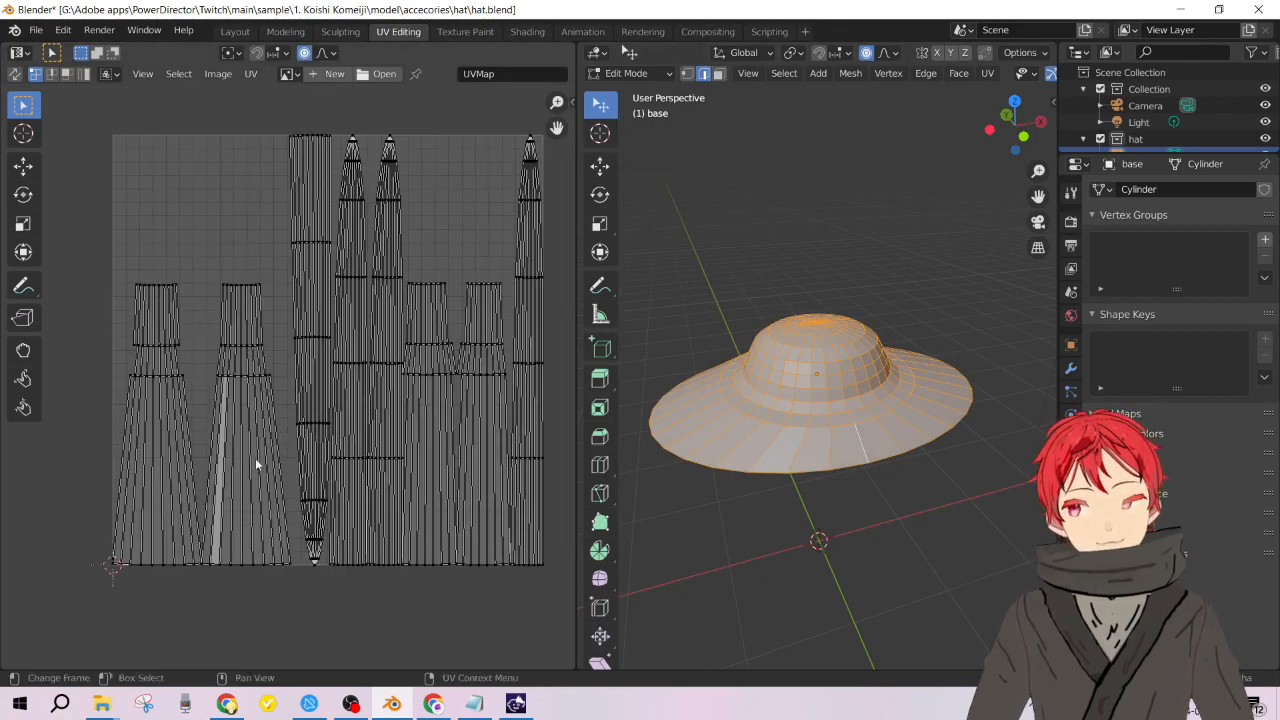
left_click(350, 704)
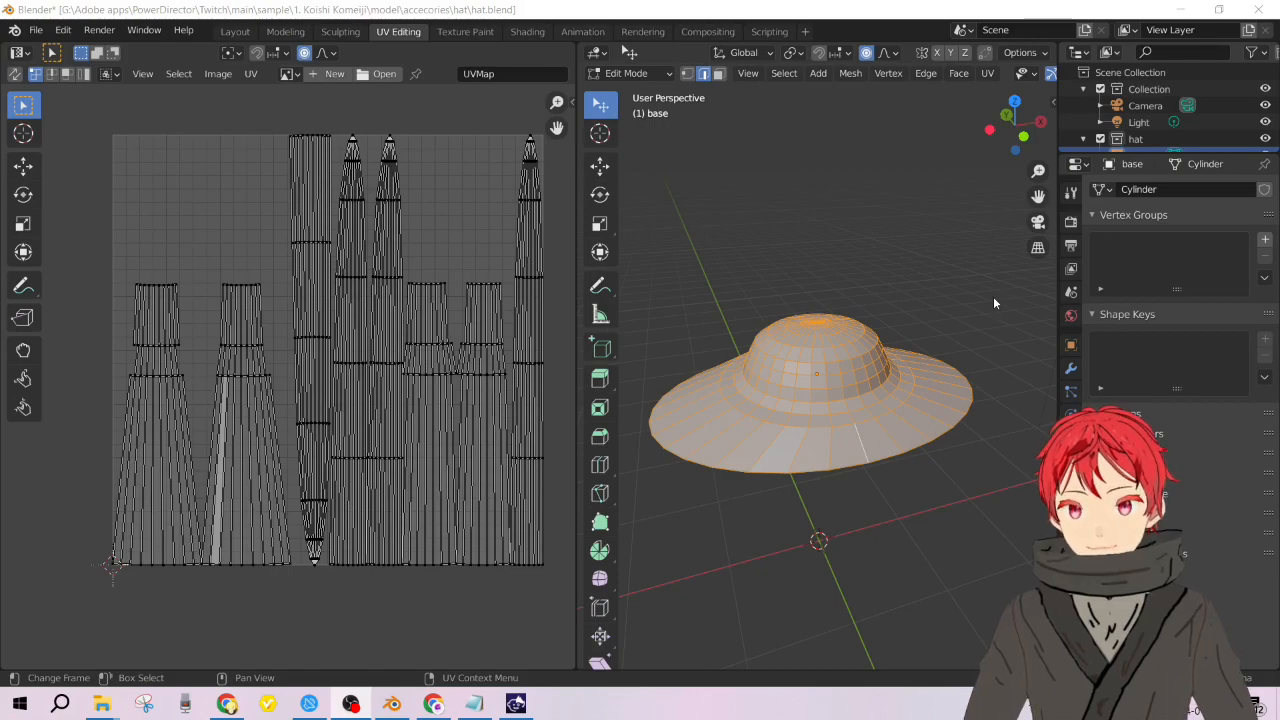
left_click(928, 15)
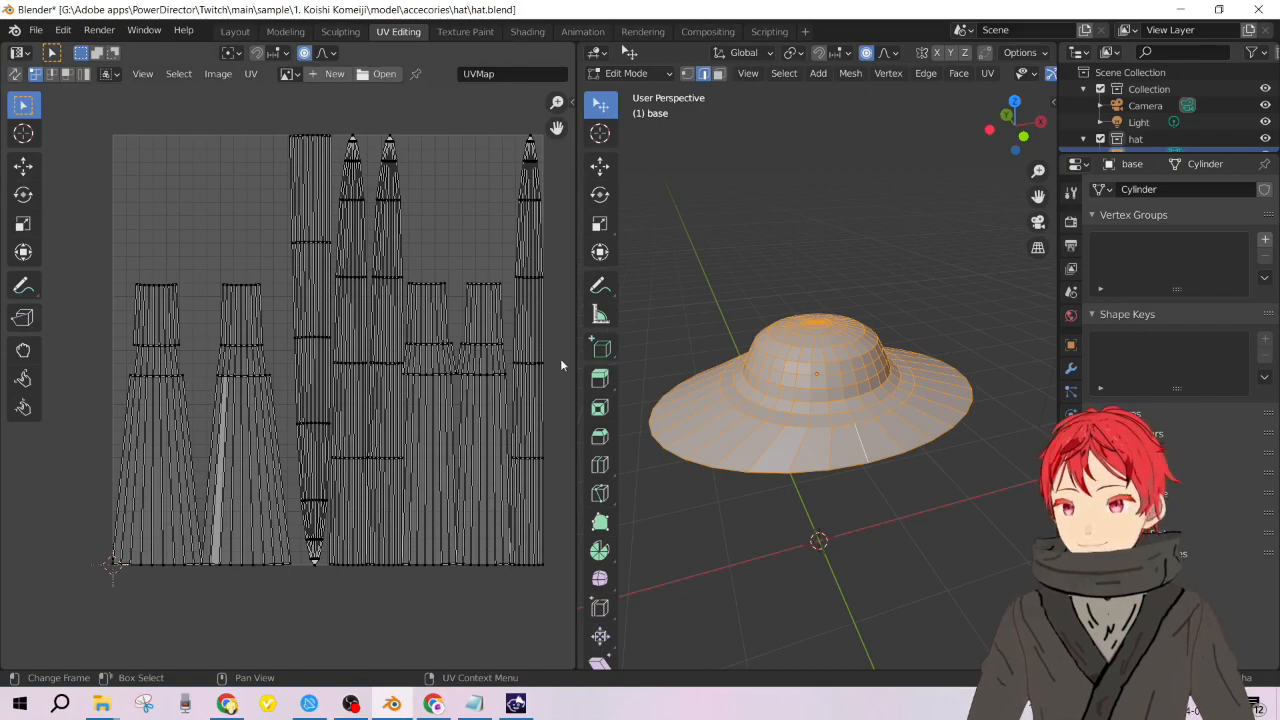
middle_click_drag(776, 437, 824, 478)
scroll(823, 477, "down", 6)
scroll(824, 478, "up", 6)
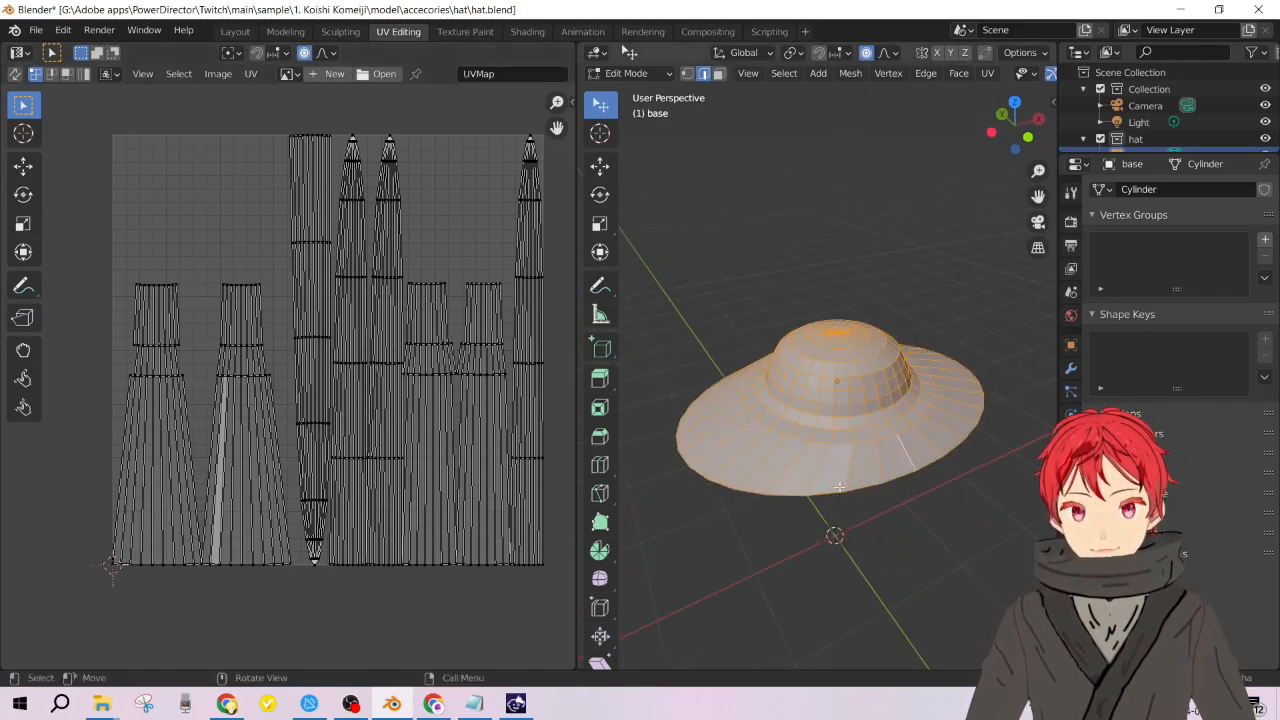
Select the entire hat and unwrap it with Smart UV Project using an angle limit of 66 and an island margin of 0.
left_click(882, 487)
key("a")
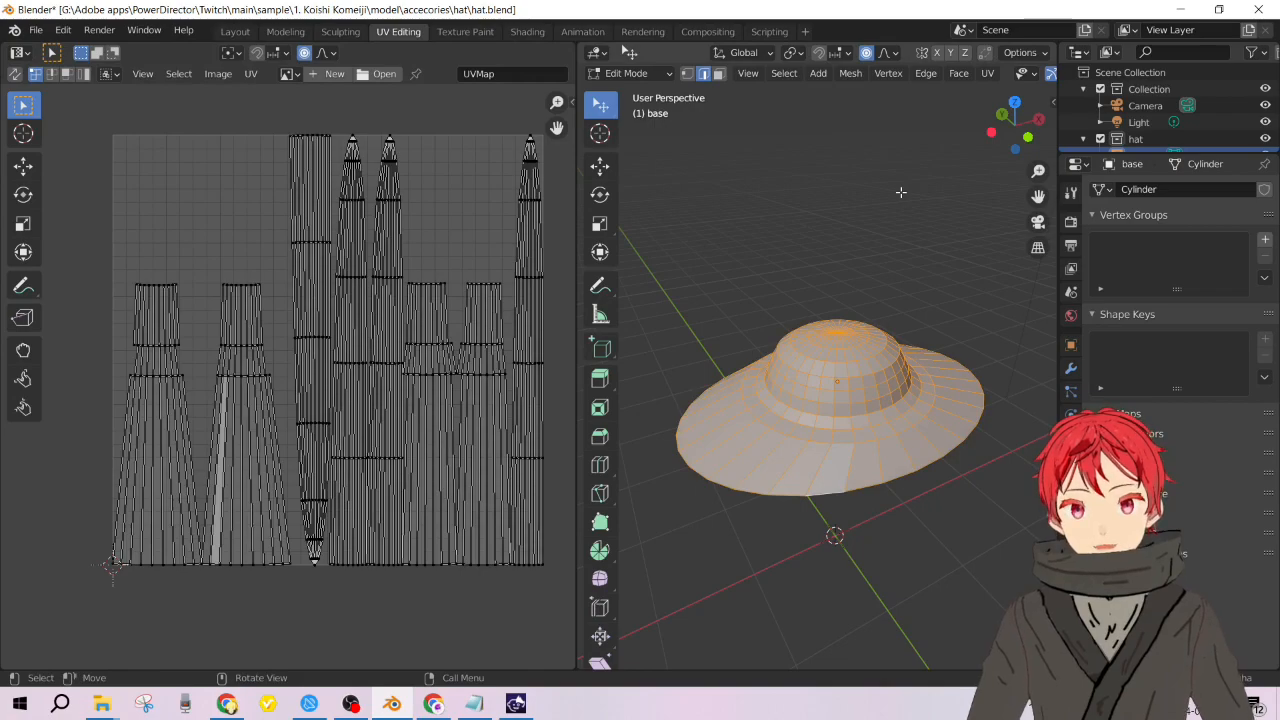
key("u")
left_click(901, 234)
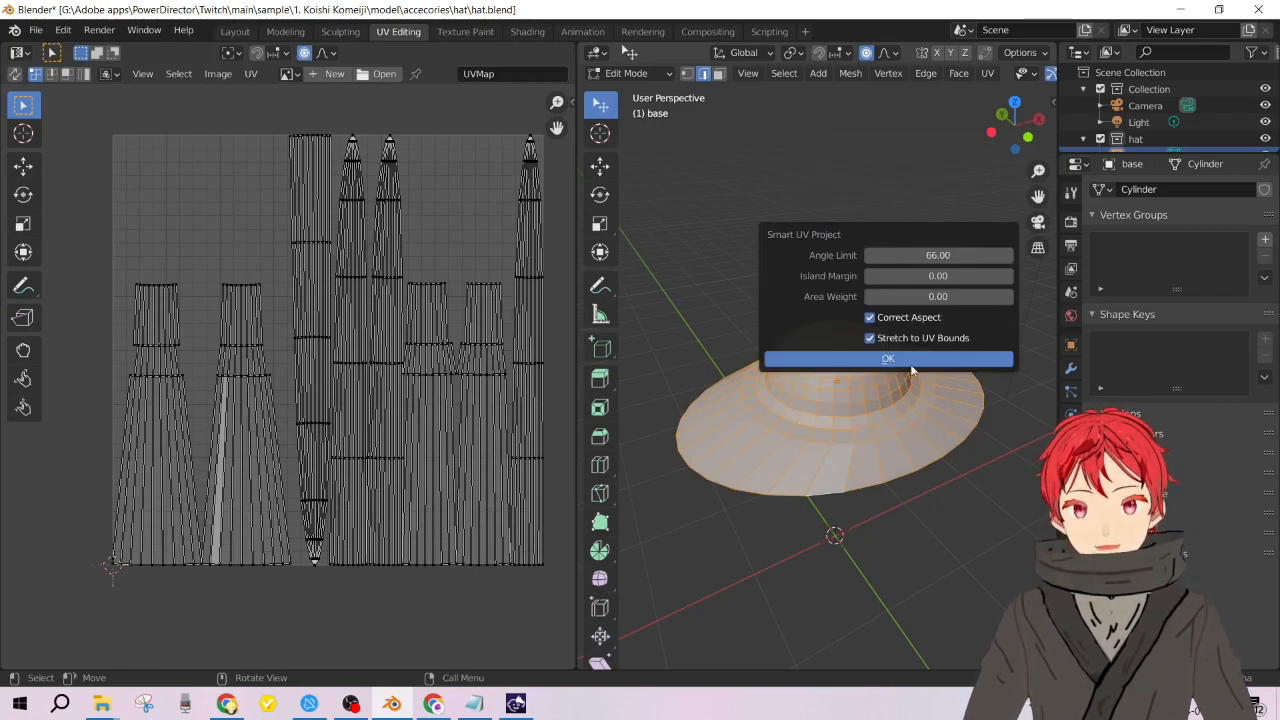
left_click(910, 362)
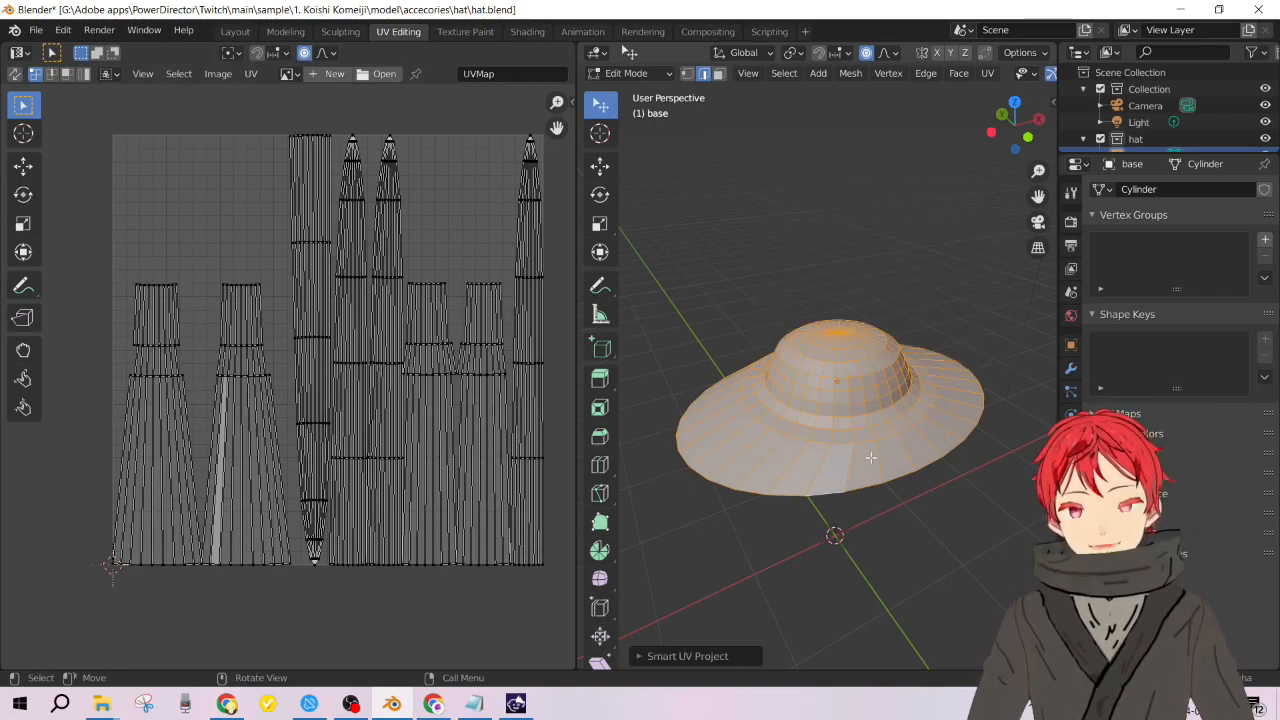
key("u")
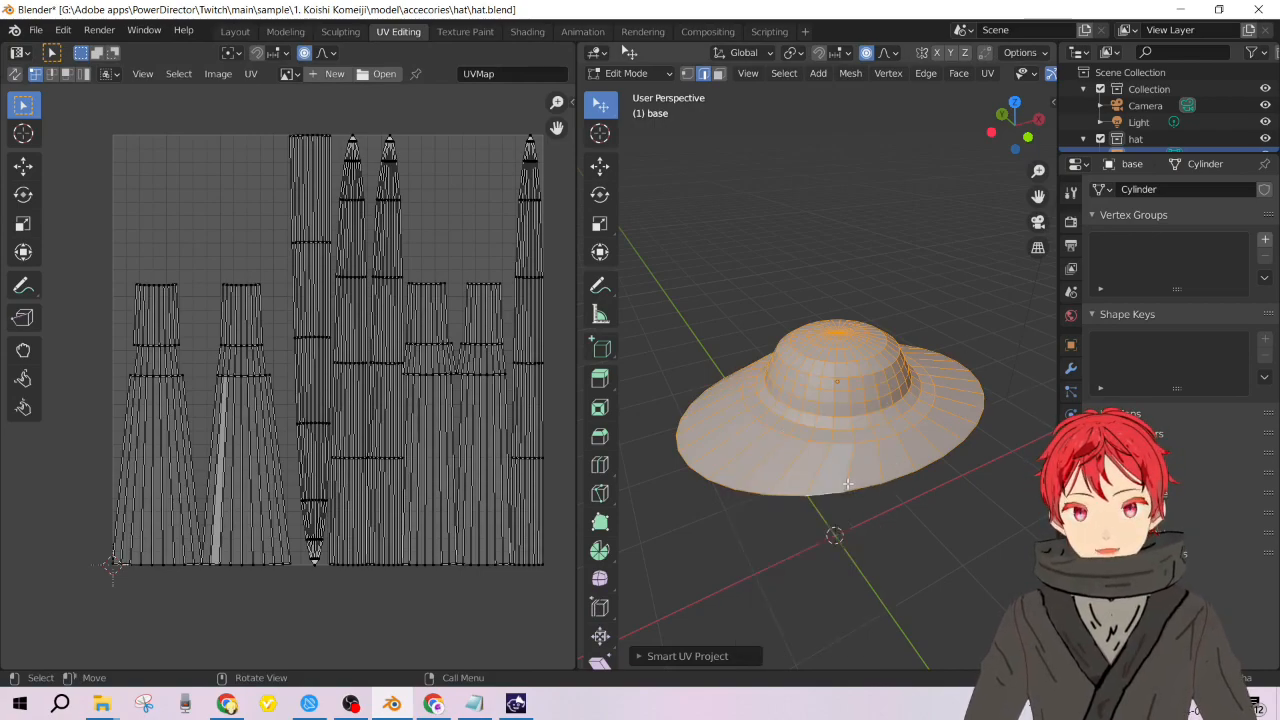
left_click(836, 489, "alt")
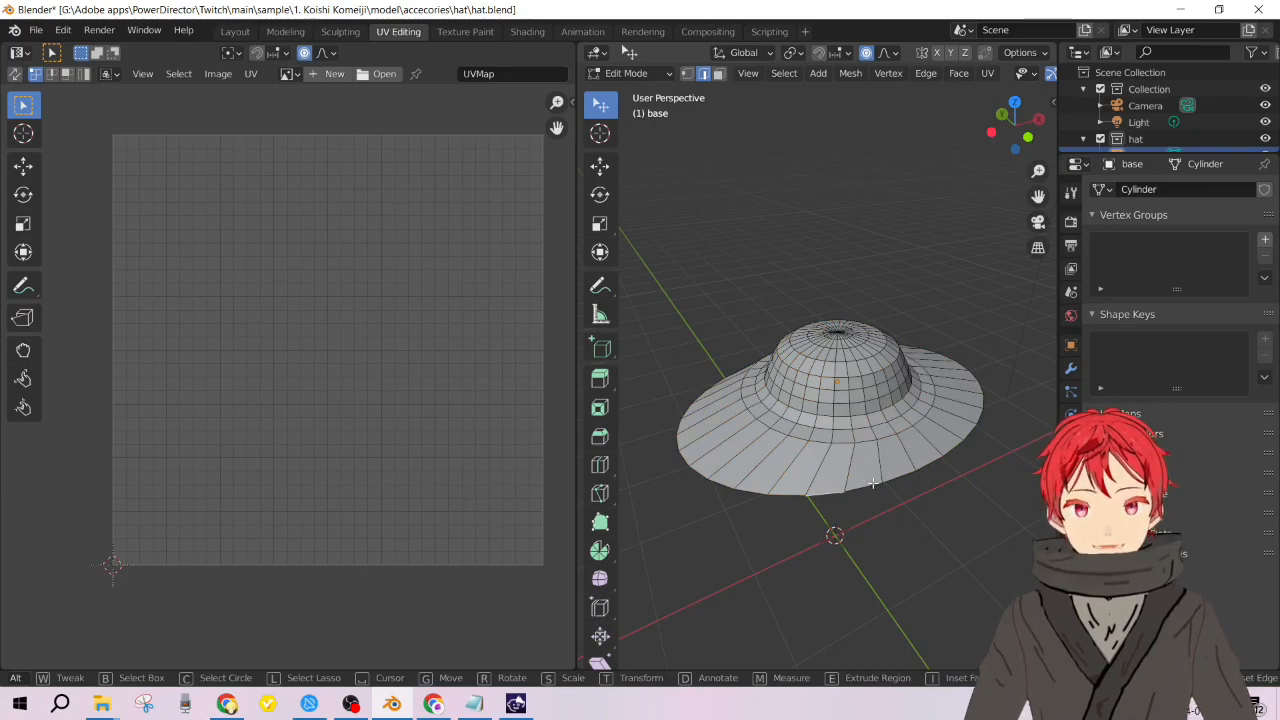
Start the Shortcut VUr key display and dock it at Center.
key("n")
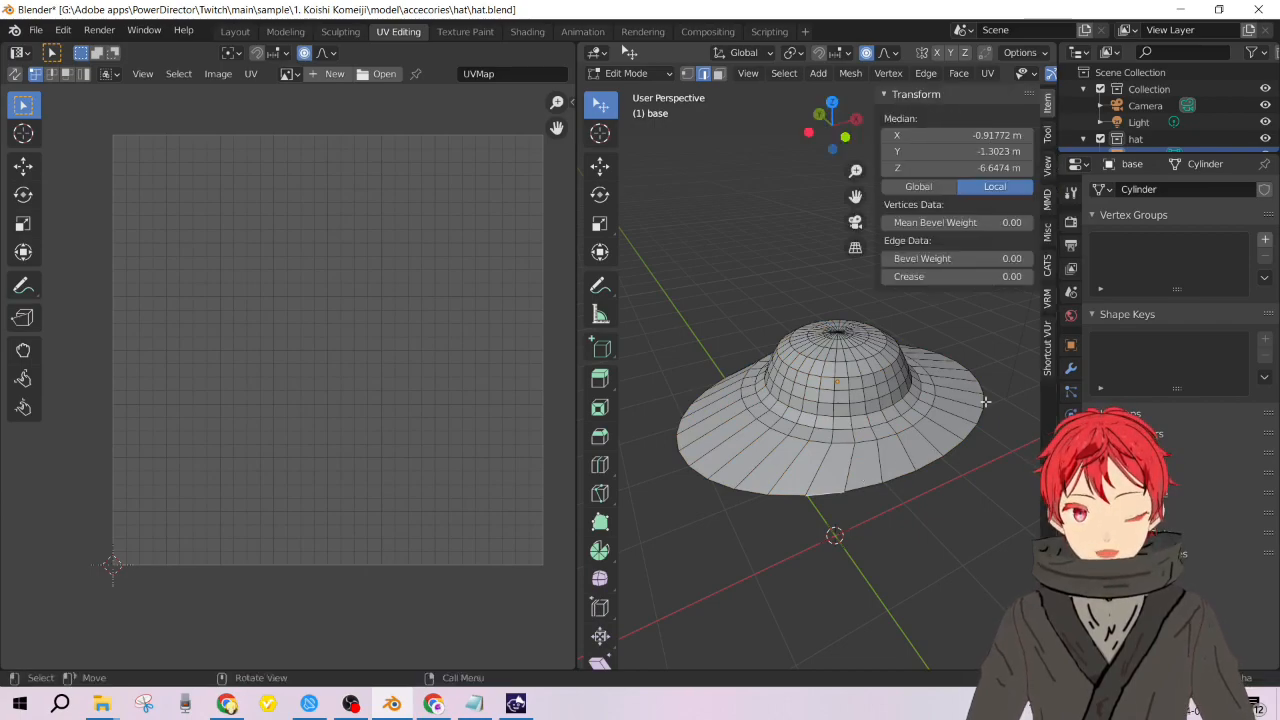
left_click(1048, 355)
left_click(965, 121)
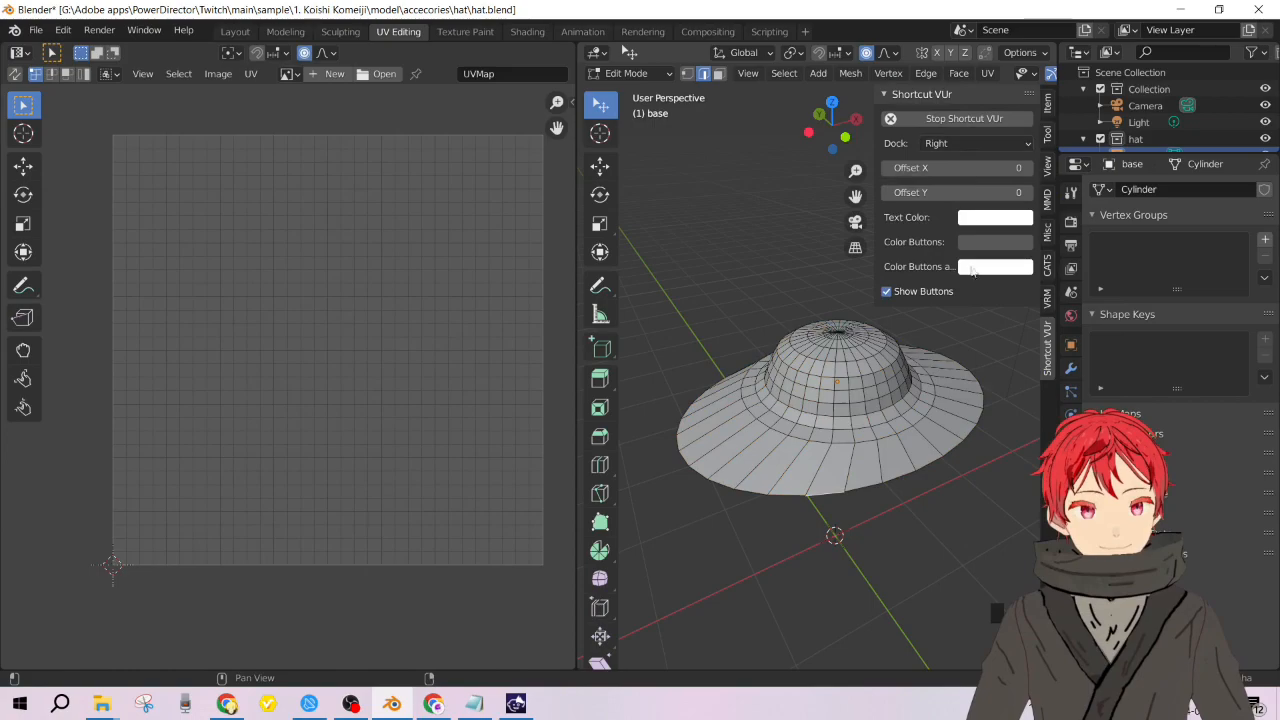
left_click(990, 143)
left_click(971, 202)
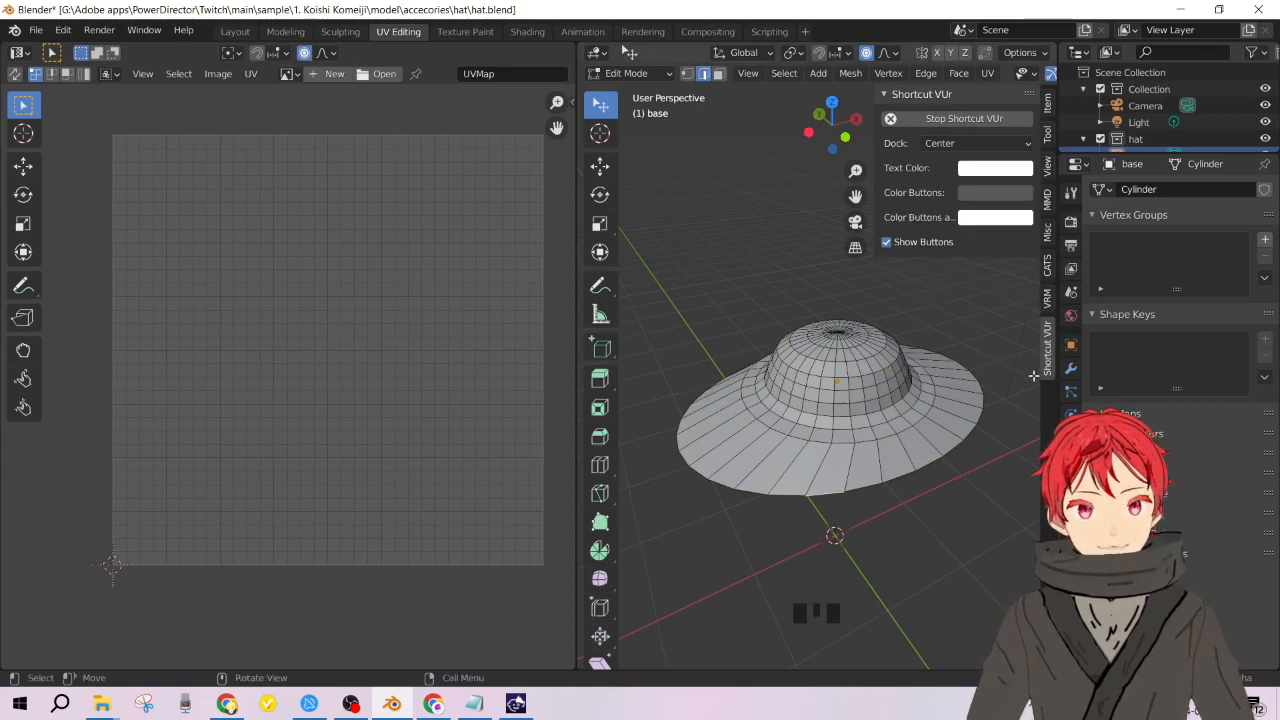
key("n")
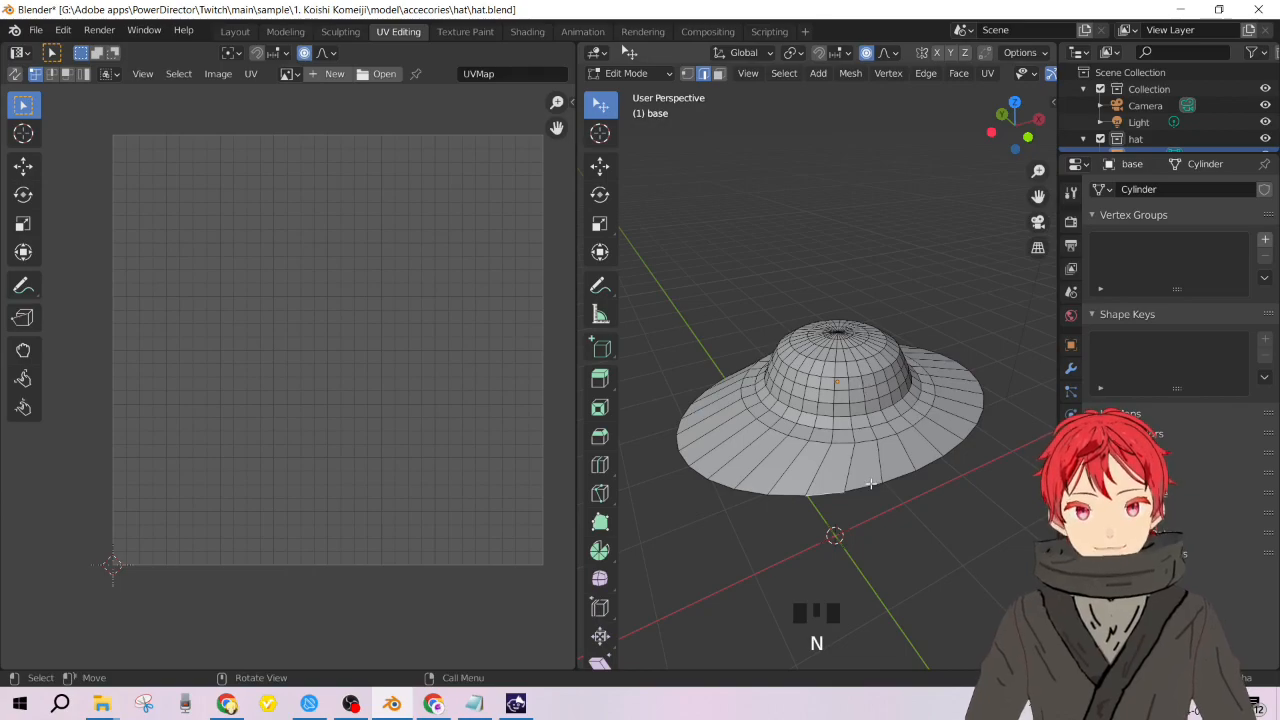
Mark the hat's outer rim loop and the first edge loop inside the brim as seams.
left_click(870, 484, "alt")
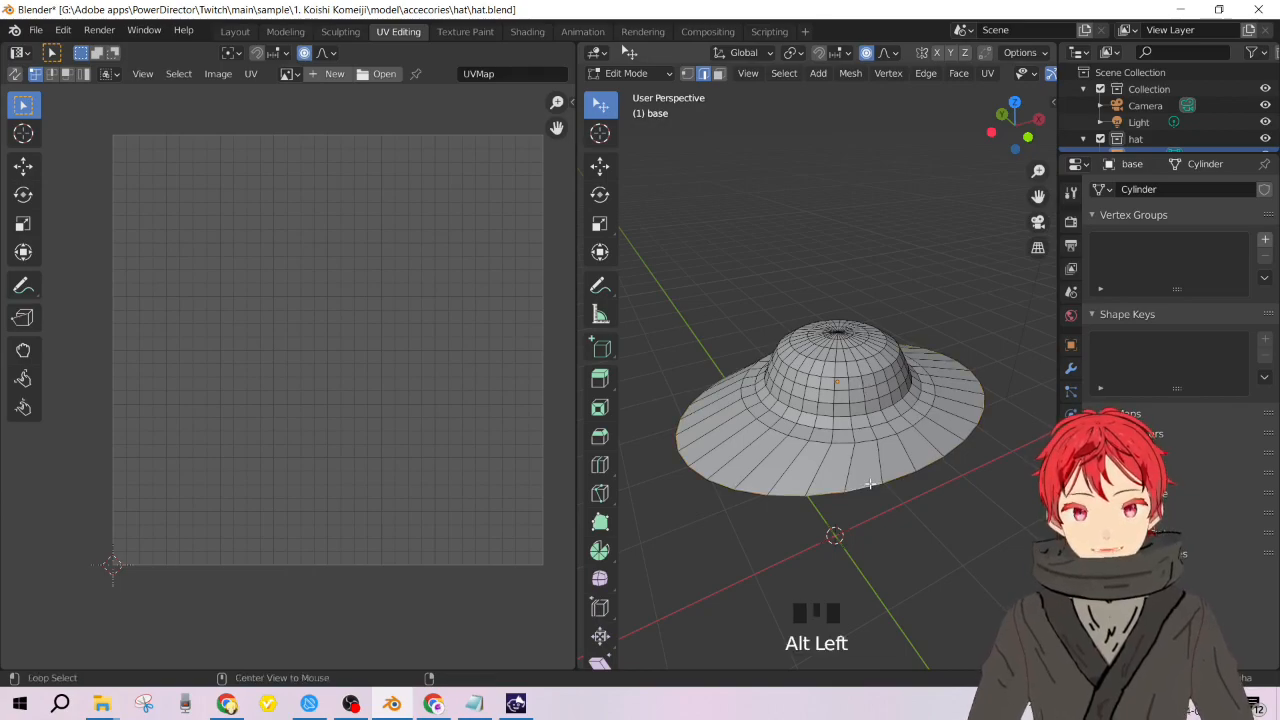
right_click_drag(871, 489, 834, 480)
left_click(867, 435)
left_click(866, 440, "alt")
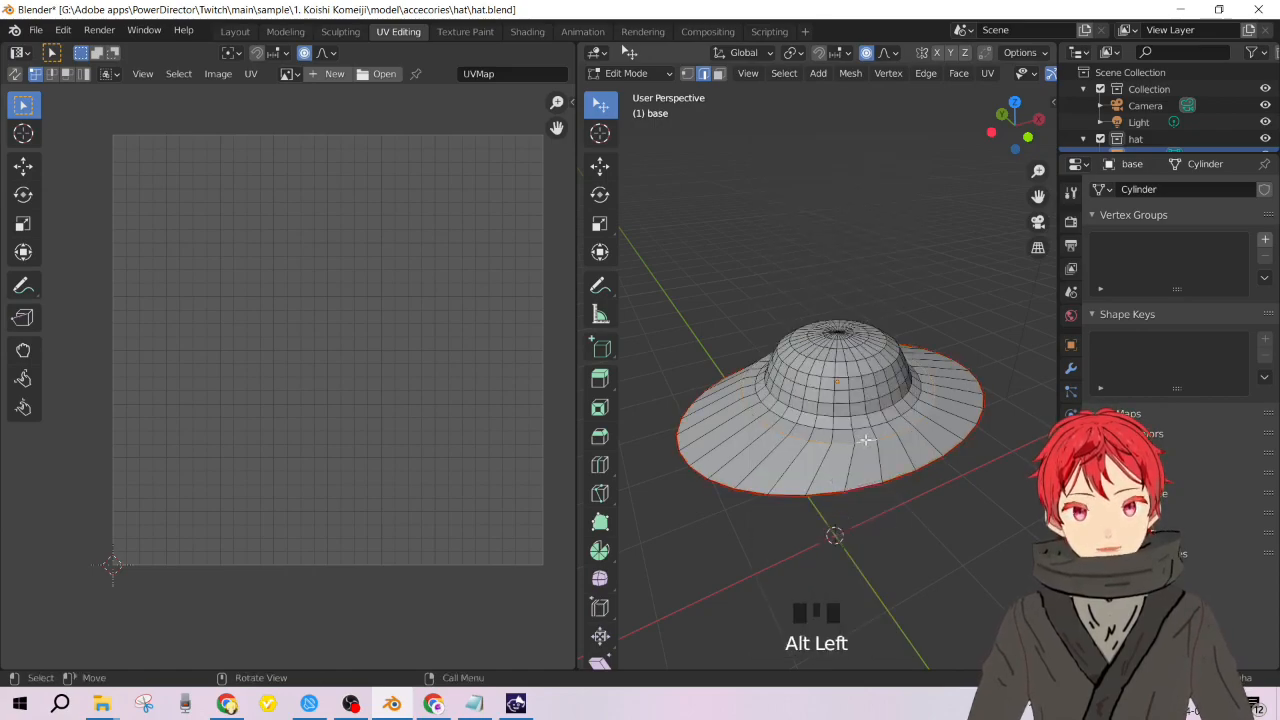
right_click(866, 440)
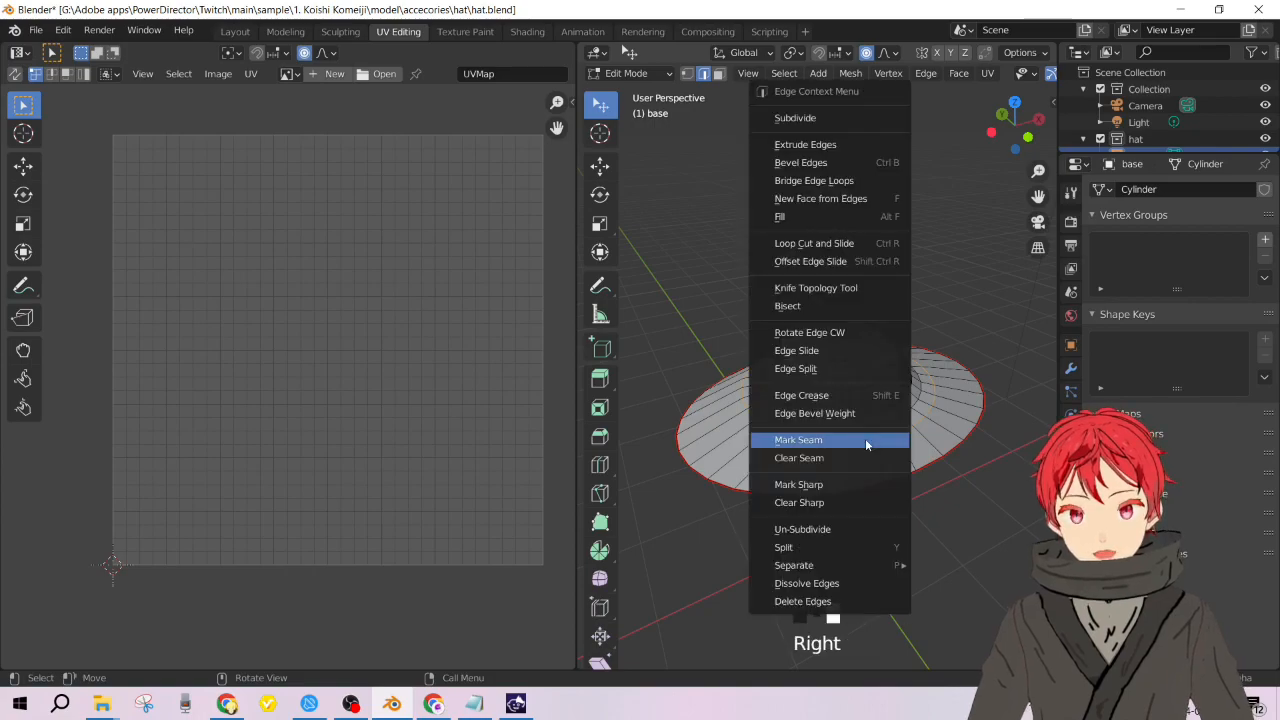
left_click(866, 441)
Mark the next two edge loops inward as seams, up to the base of the crown.
left_click(864, 430)
left_click(864, 430, "alt")
right_click(863, 427)
left_click(863, 427)
left_click(861, 413)
left_click(861, 413, "alt")
right_click(862, 413)
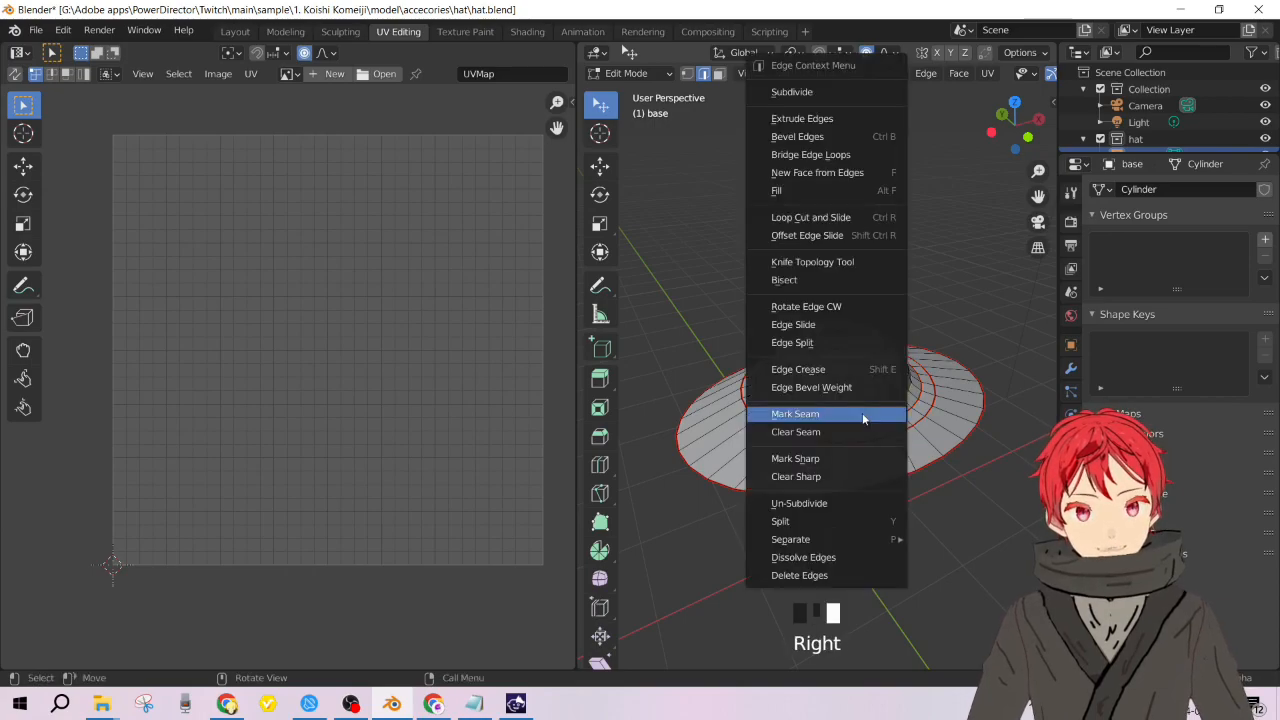
left_click(862, 413)
Mark the two edge loops just above the base of the crown as seams.
left_click(861, 400)
left_click(861, 400, "alt")
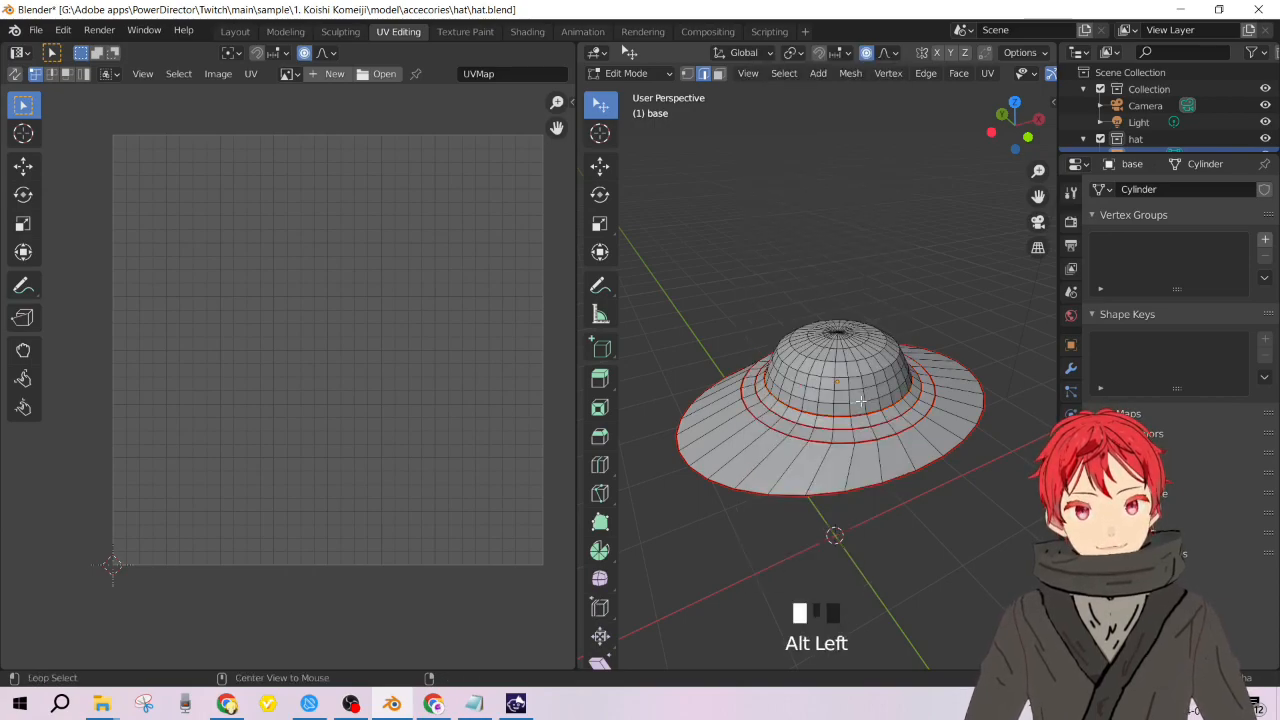
right_click(861, 400)
left_click(861, 400)
left_click(858, 391)
left_click(858, 391, "alt")
right_click(857, 393)
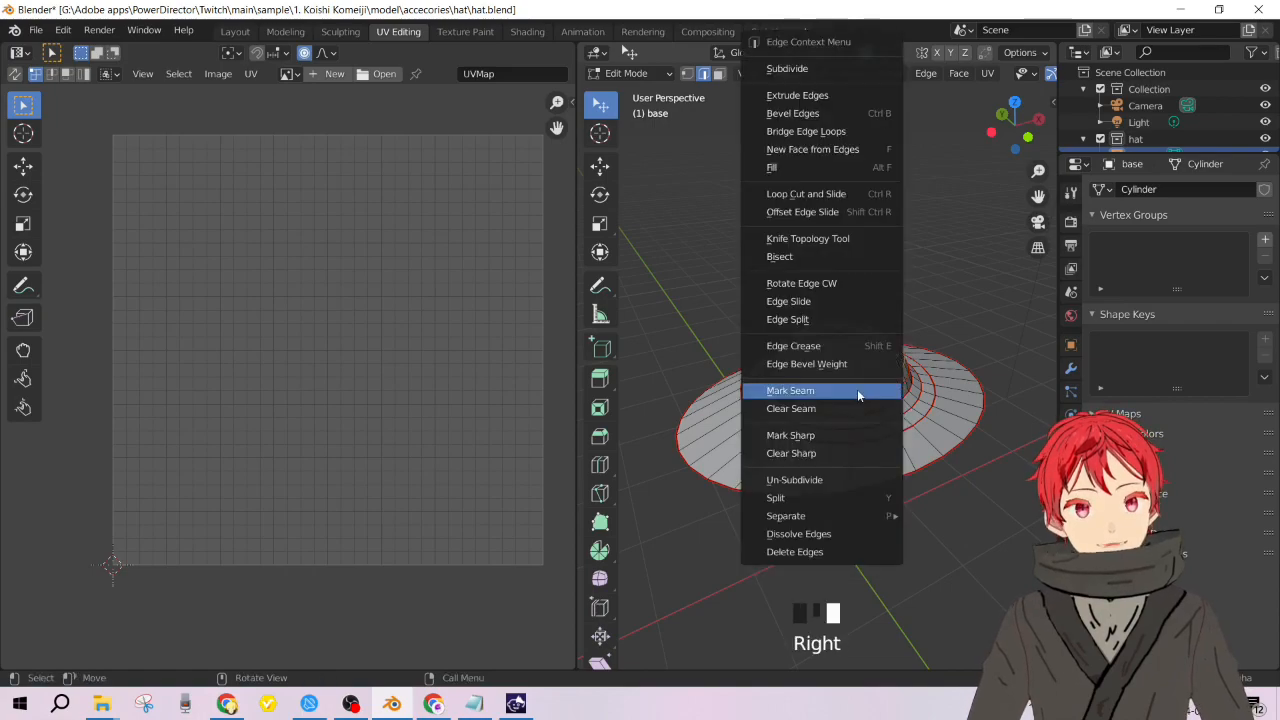
left_click(857, 390)
Mark the next two edge loops higher up the crown as seams.
left_click(855, 374)
left_click(855, 375, "alt")
right_click(855, 376)
left_click(855, 386)
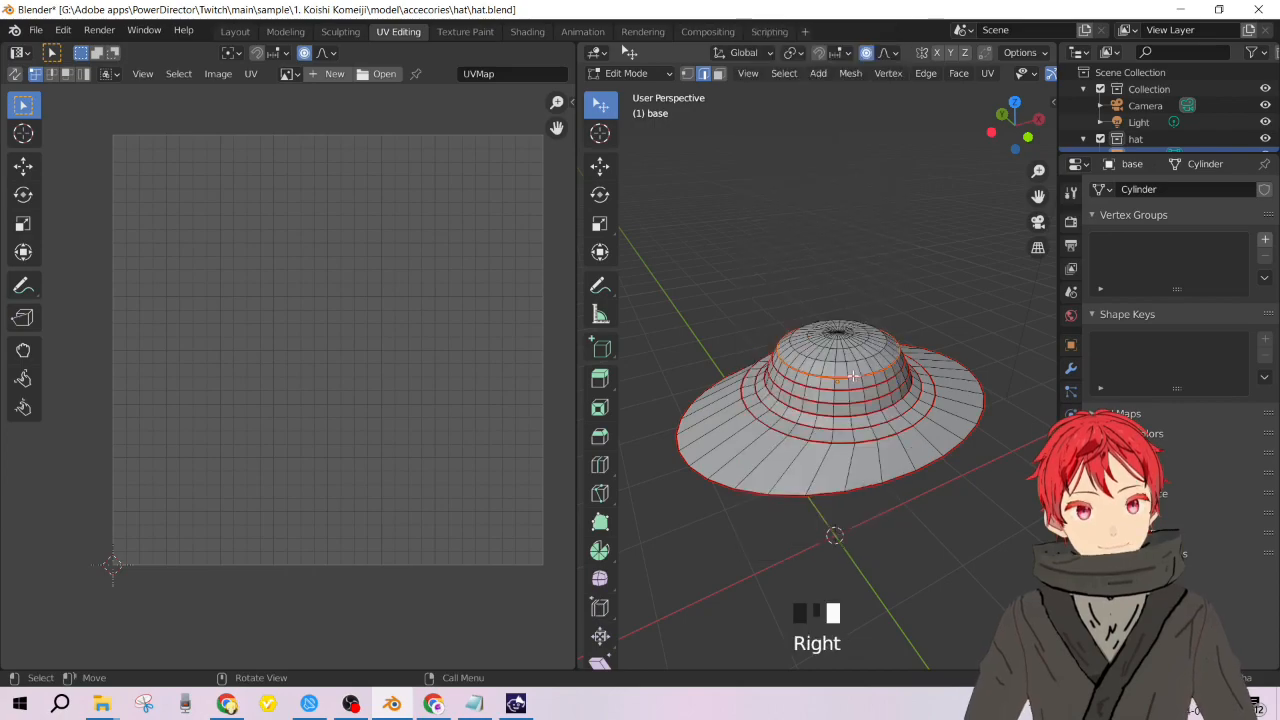
left_click(850, 360)
left_click(851, 361, "alt")
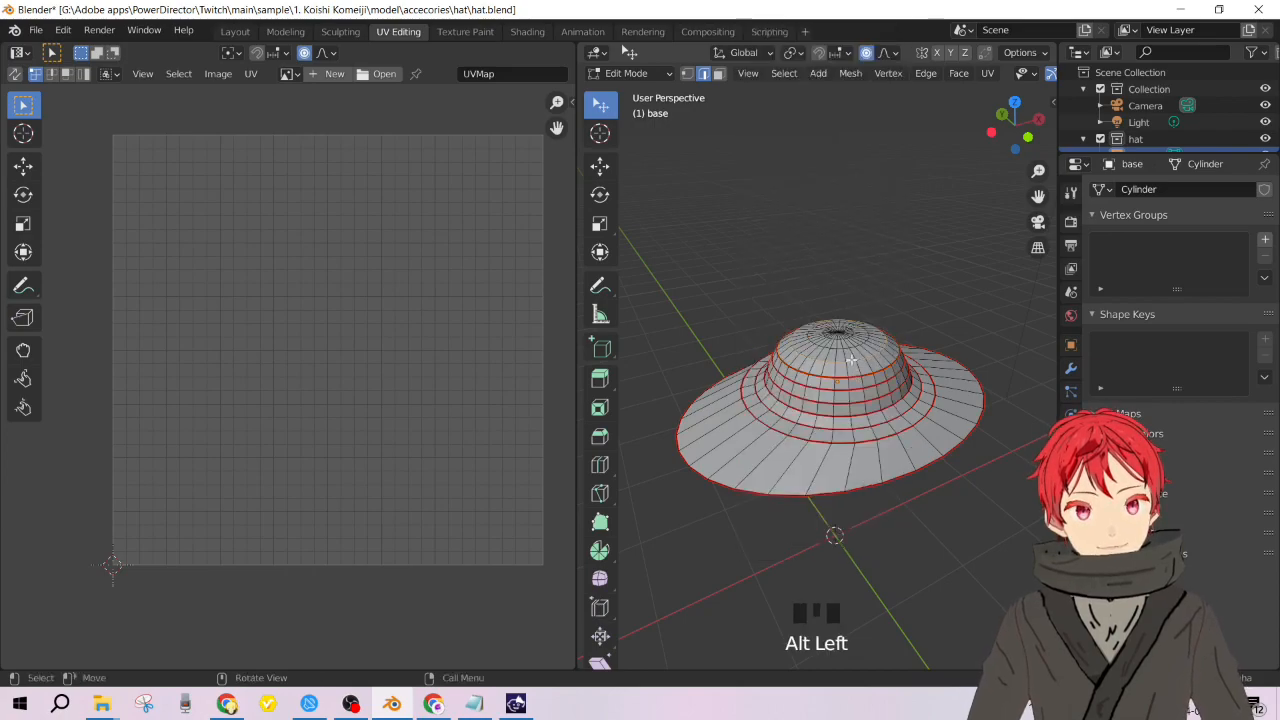
right_click(853, 364)
middle_click_drag(830, 430, 820, 390)
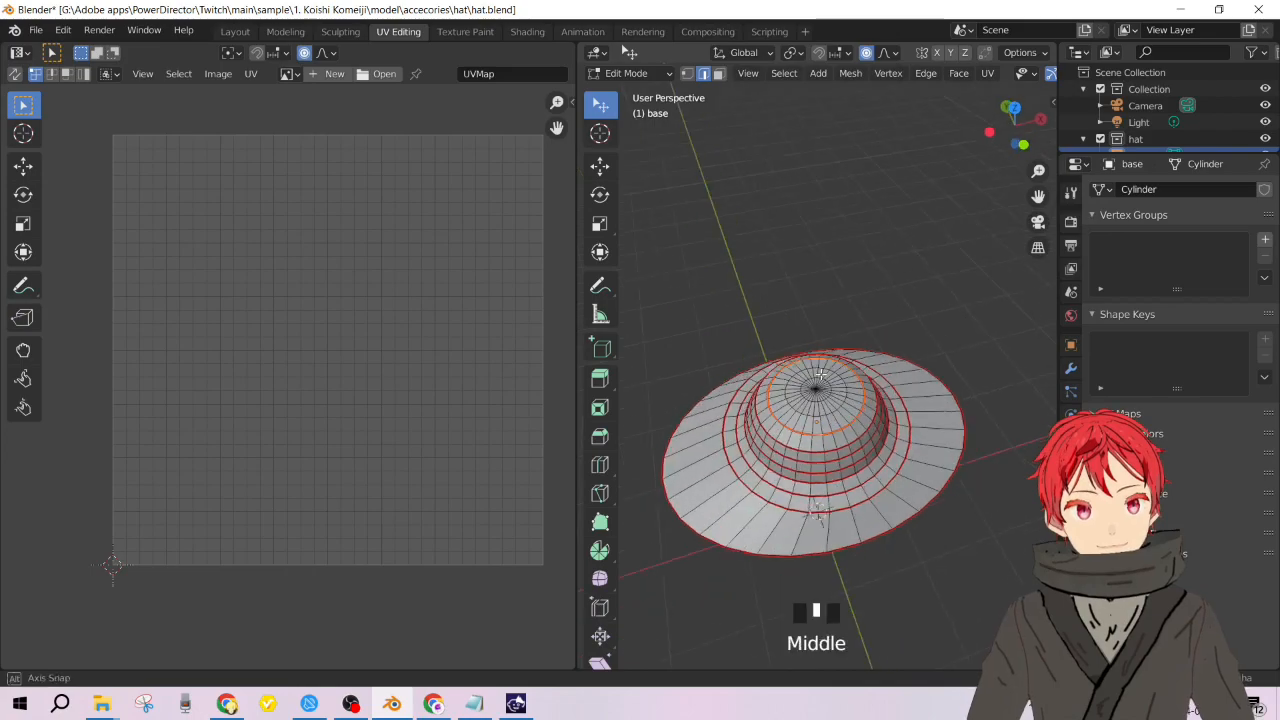
Mark the last two edge loops around the top of the crown as seams, ending with the innermost ring.
scroll(820, 384, "up", 3)
scroll(820, 384, "up", 5)
middle_click_drag(765, 670, 845, 386, "shift")
scroll(845, 386, "down", 5)
left_click(824, 400)
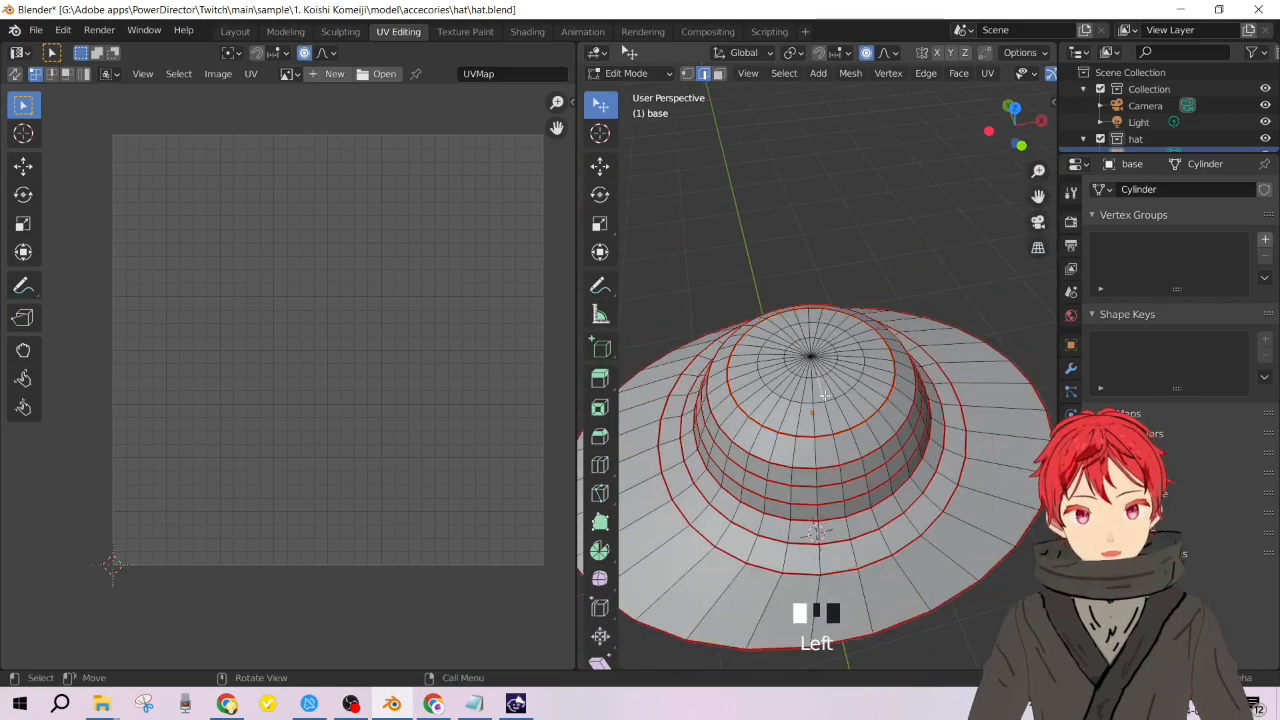
left_click(824, 400)
left_click(832, 398, "alt")
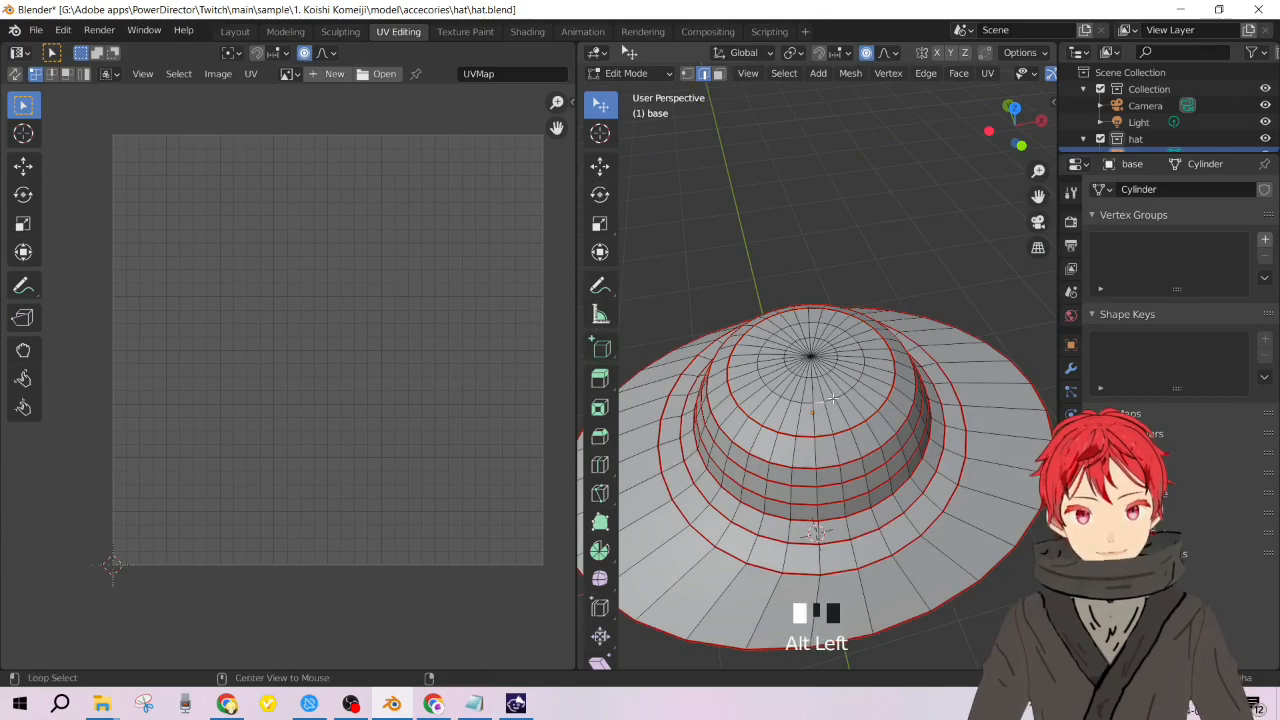
right_click(832, 398)
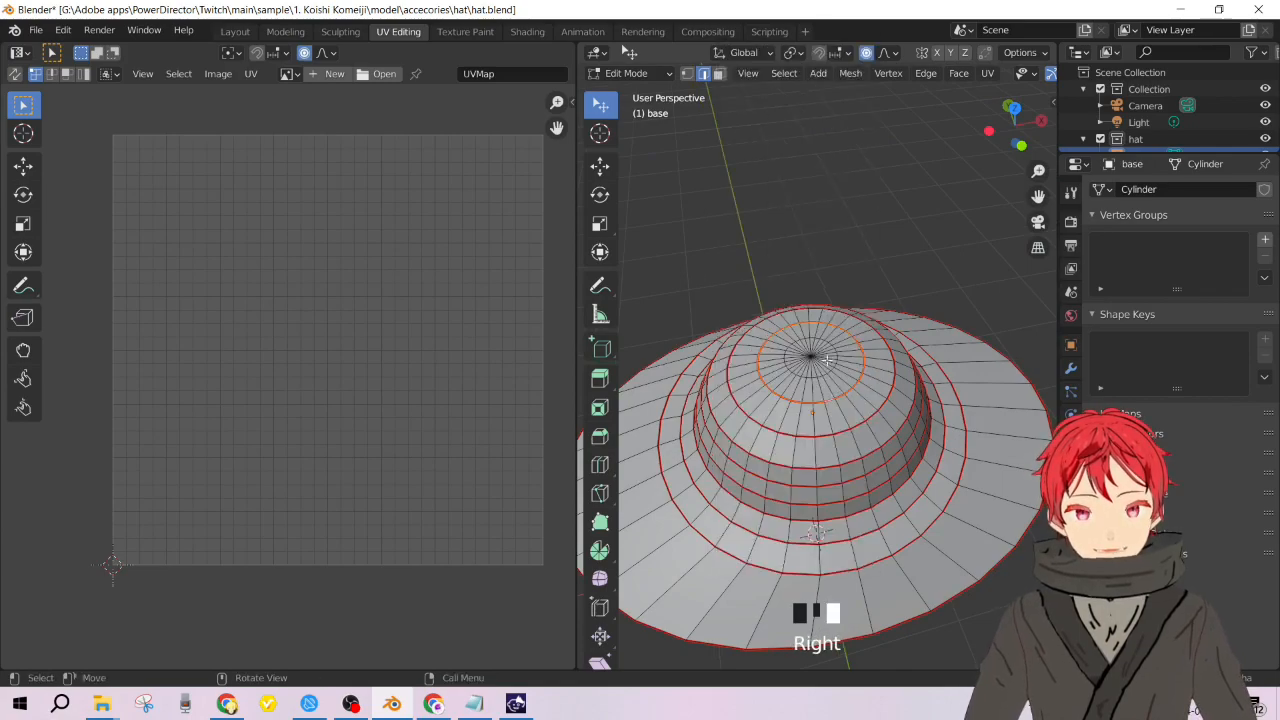
left_click(821, 373)
left_click(820, 376, "alt")
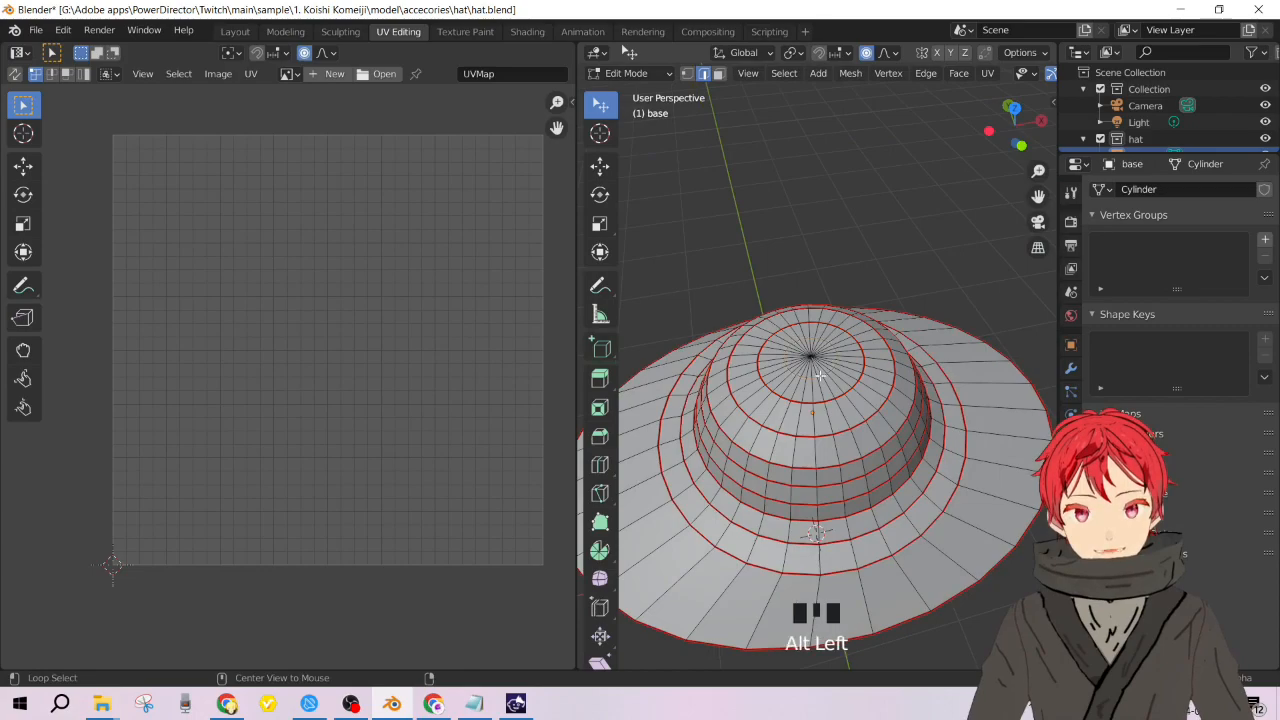
right_click(820, 376)
left_click(822, 389)
Select the entire hat and unwrap it along the marked seams with the standard Unwrap.
middle_click_drag(829, 425, 849, 389)
scroll(836, 410, "up", 4)
scroll(836, 410, "down", 4)
key("a")
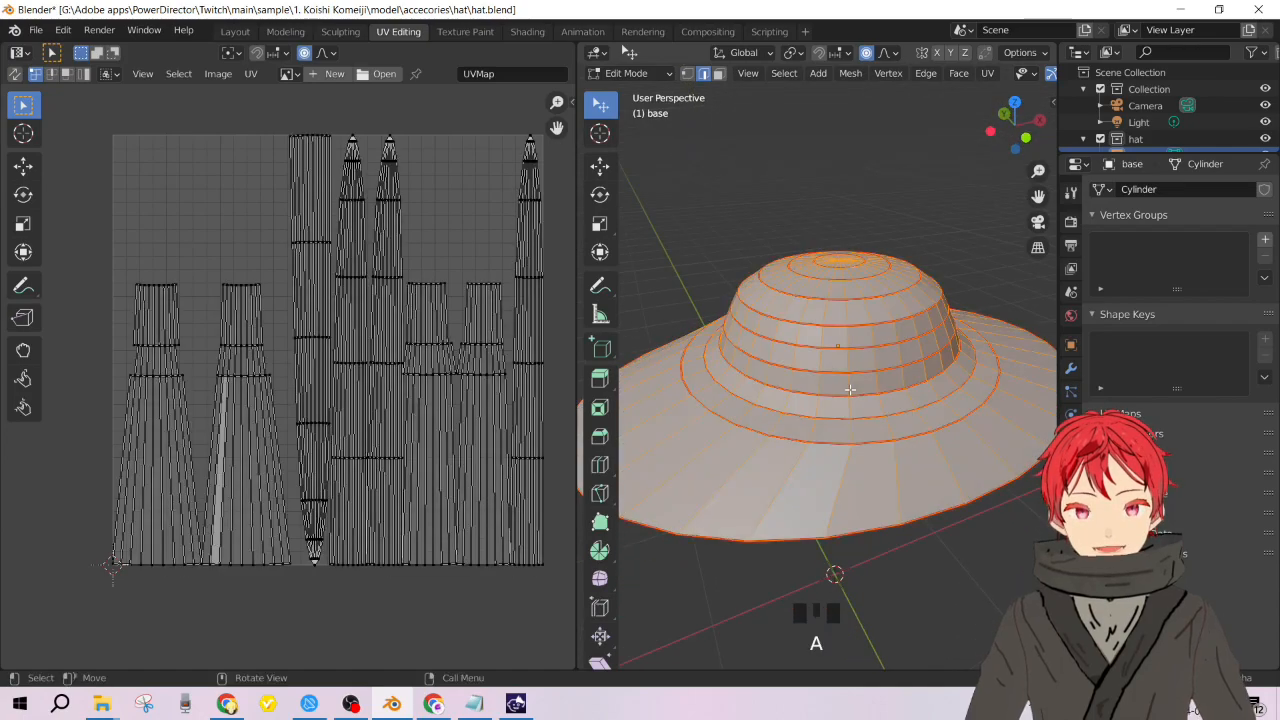
key("u")
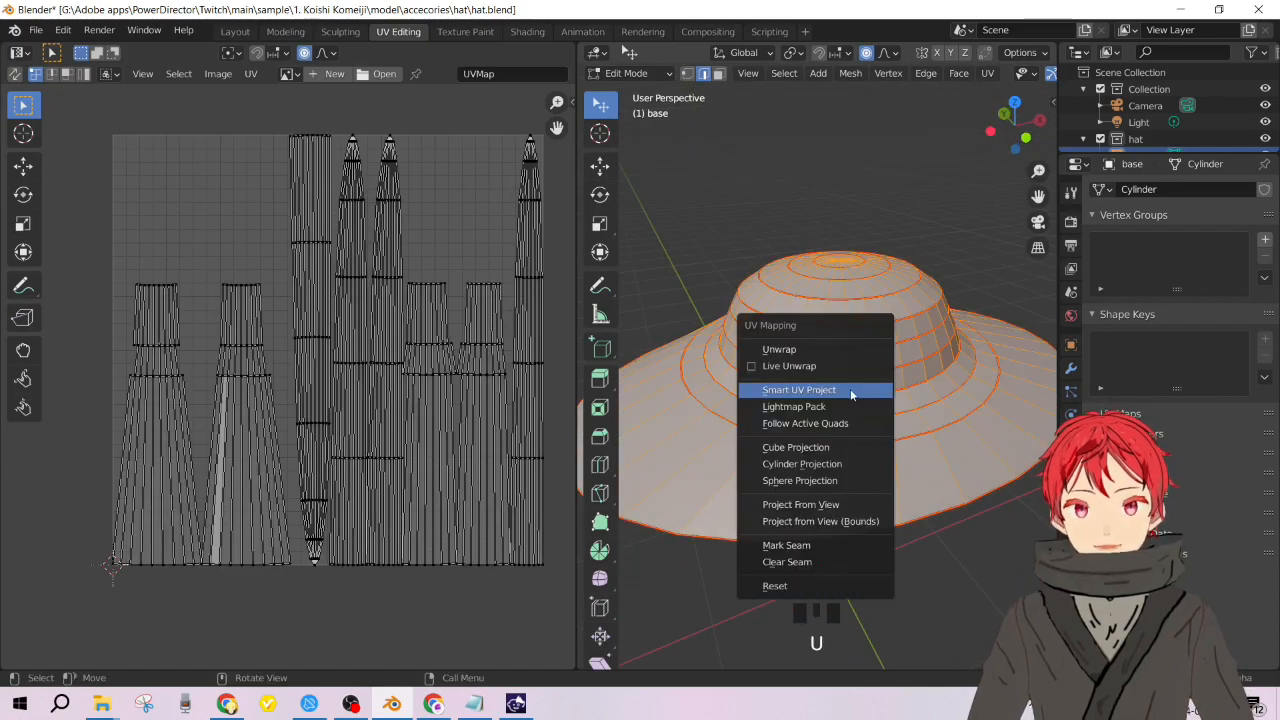
left_click(828, 349)
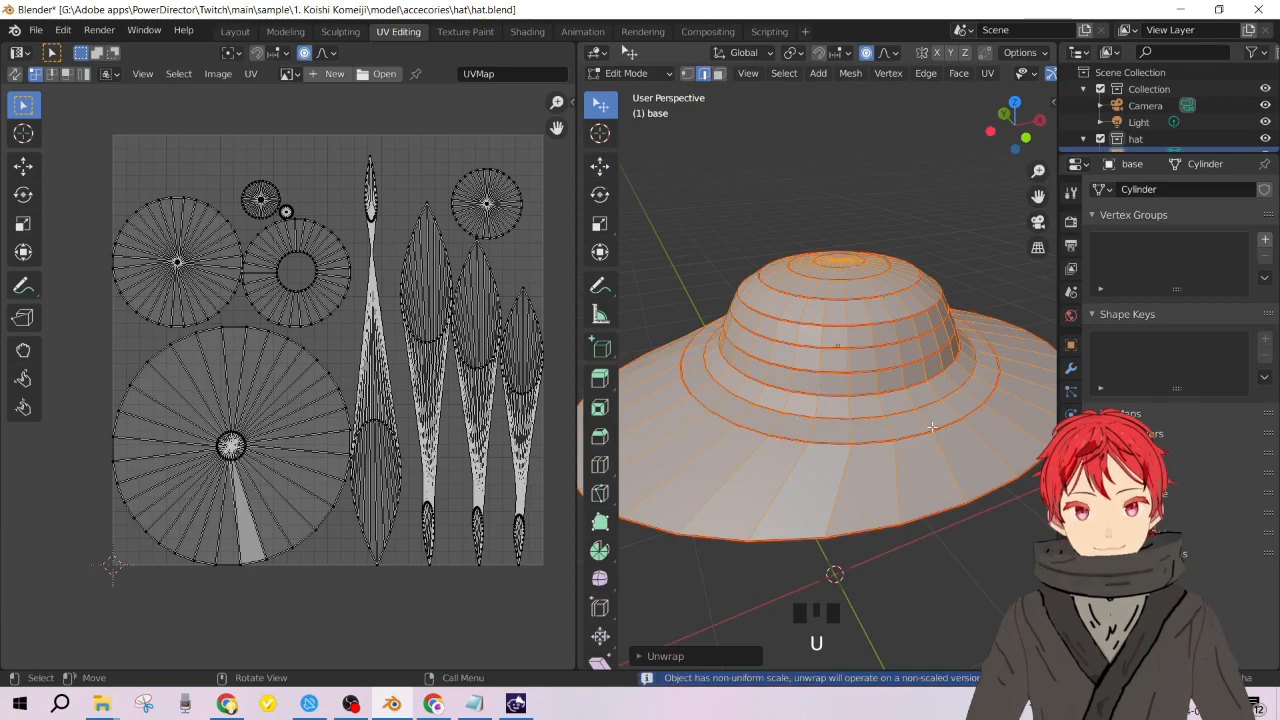
Examine the unwrapped UV islands alongside the seam rings on the hat's crown.
middle_click_drag(398, 405, 372, 427, "shift")
scroll(923, 420, "down", 4)
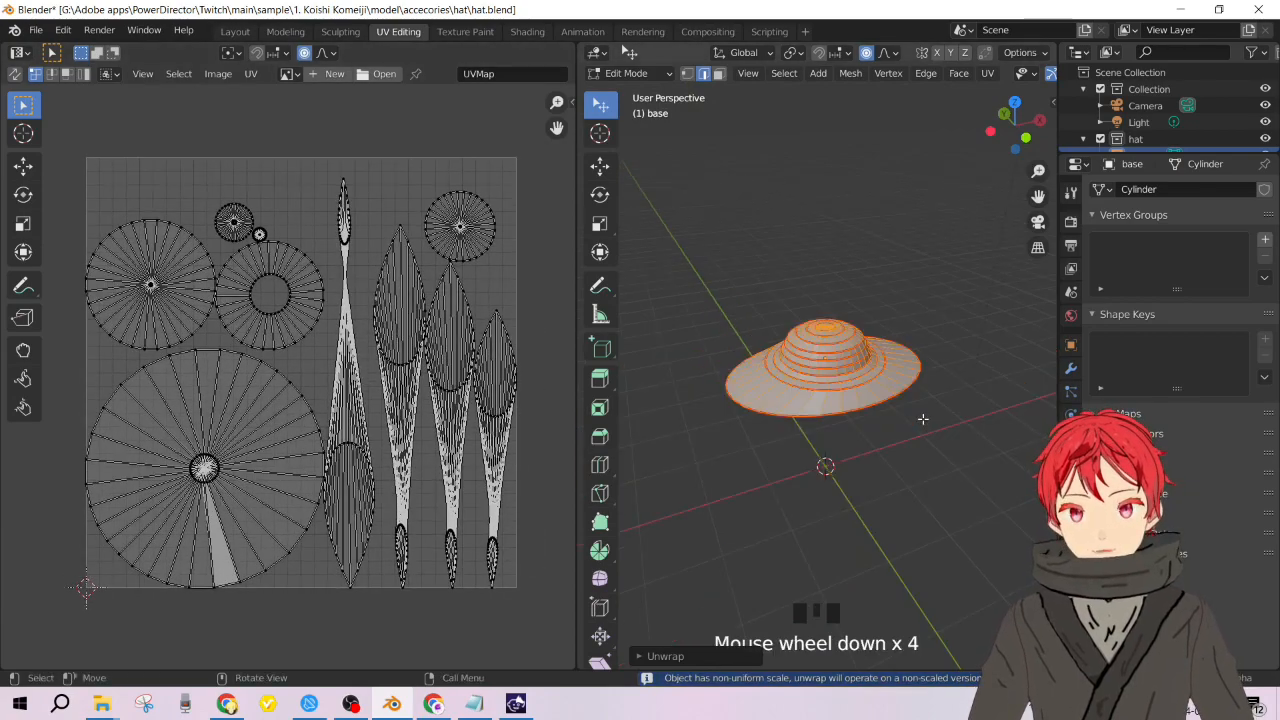
scroll(925, 415, "up", 1)
scroll(866, 378, "up", 1)
middle_click_drag(866, 378, 869, 391)
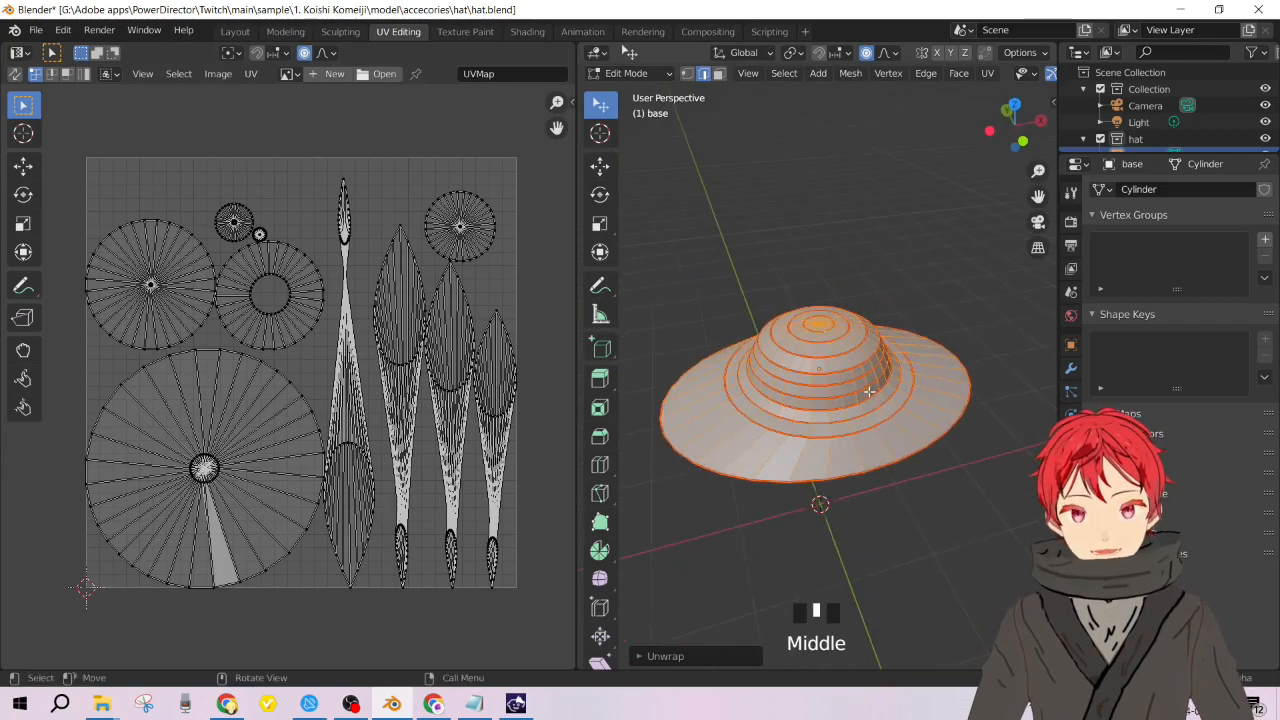
middle_click_drag(783, 338, 896, 392)
scroll(808, 440, "up", 4)
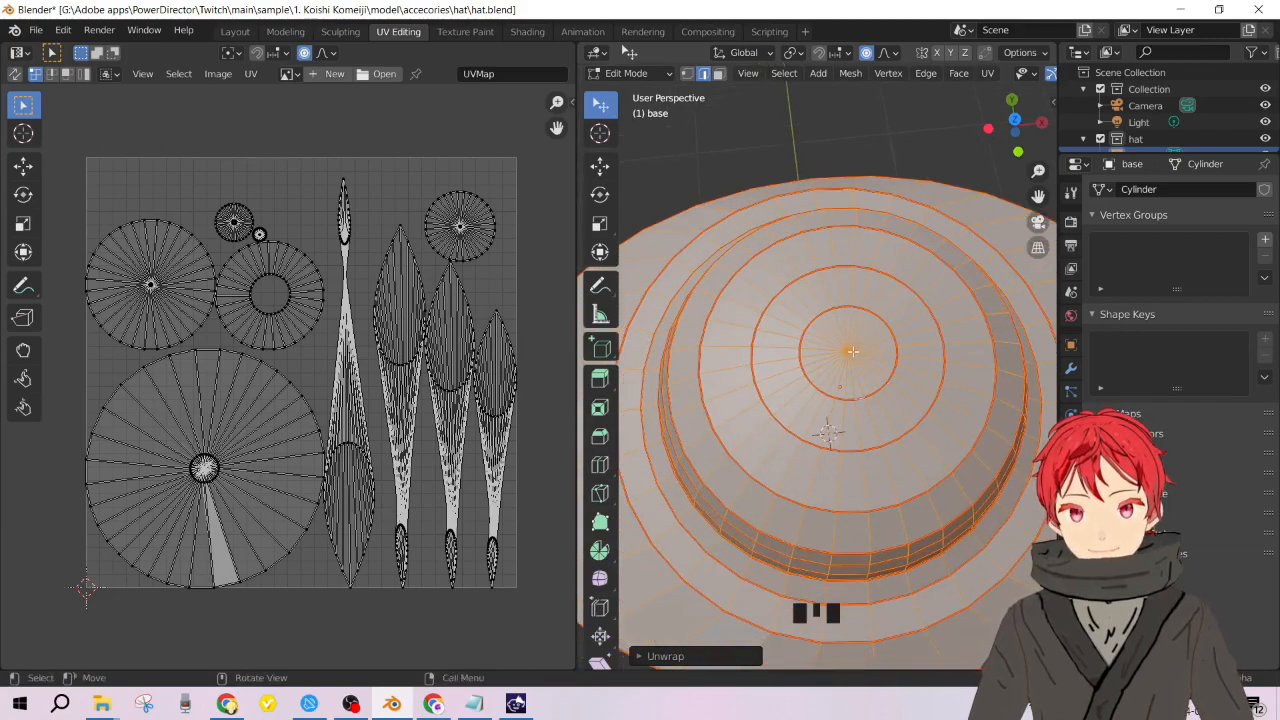
scroll(442, 568, "up", 3)
scroll(440, 568, "down", 3)
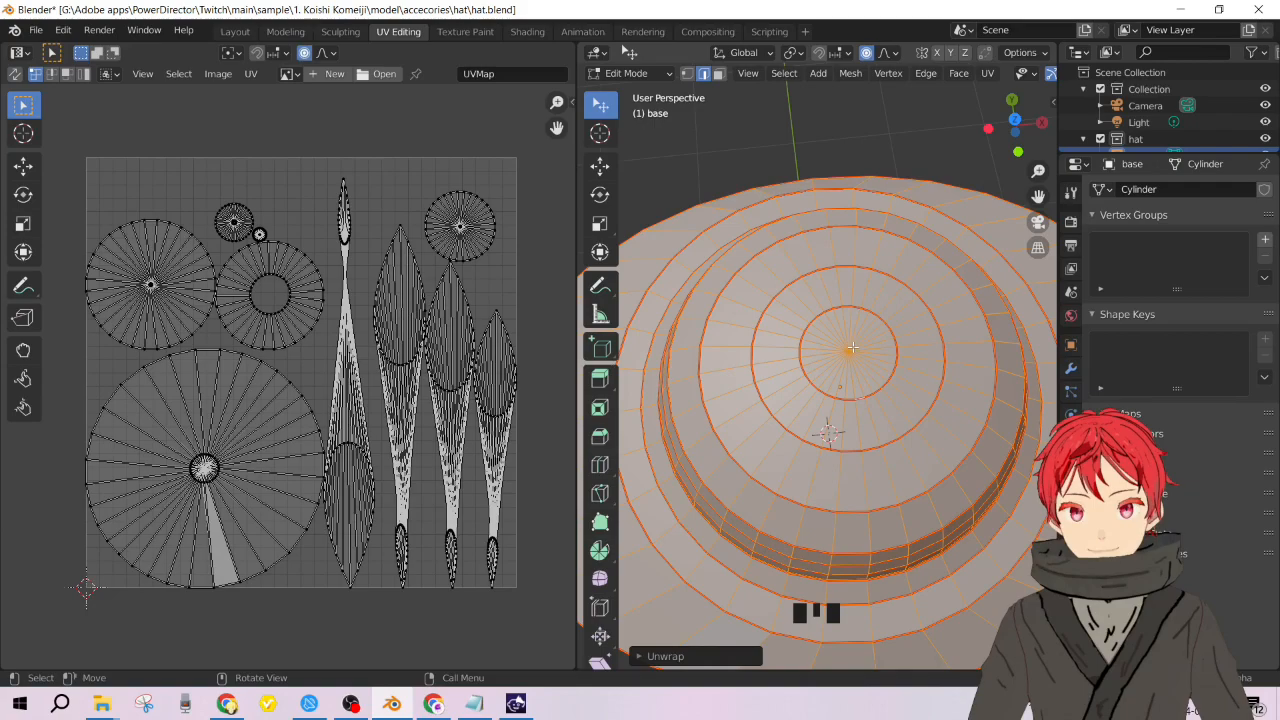
mouse_move(843, 374)
middle_mouse_down()
mouse_move(843, 330)
mouse_move(843, 352)
middle_mouse_up()
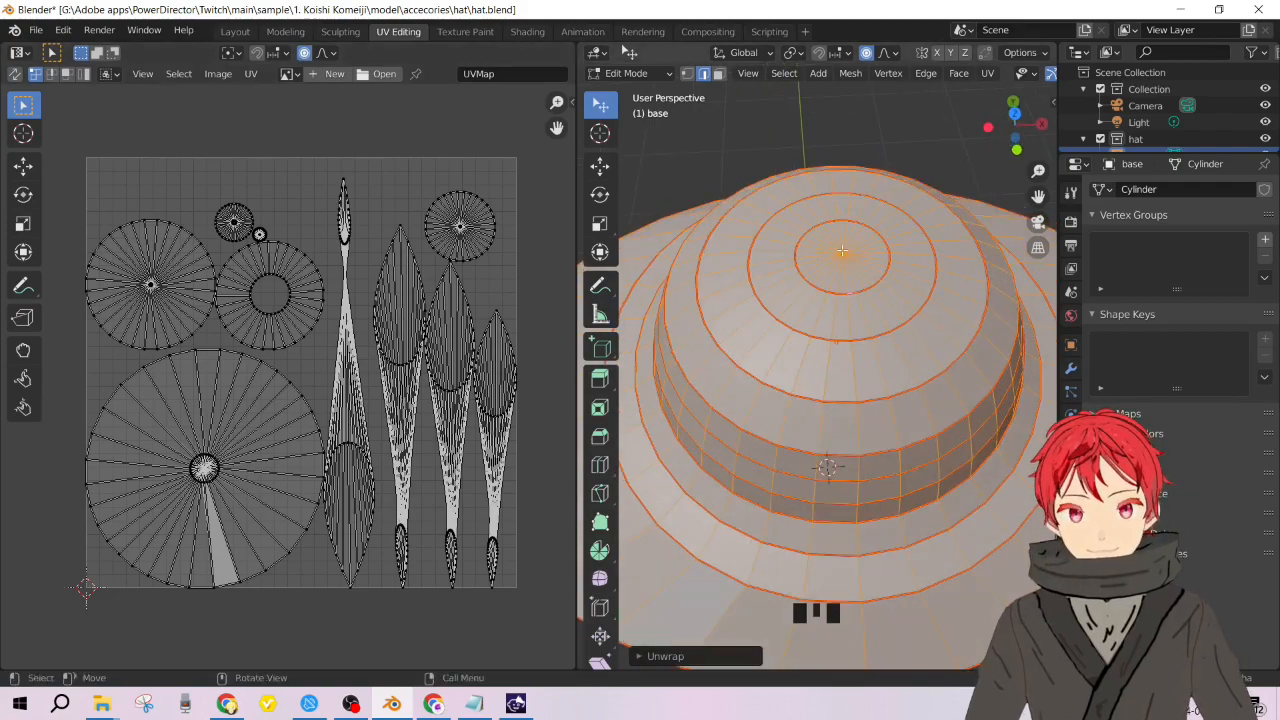
left_click(742, 265)
left_click(844, 256)
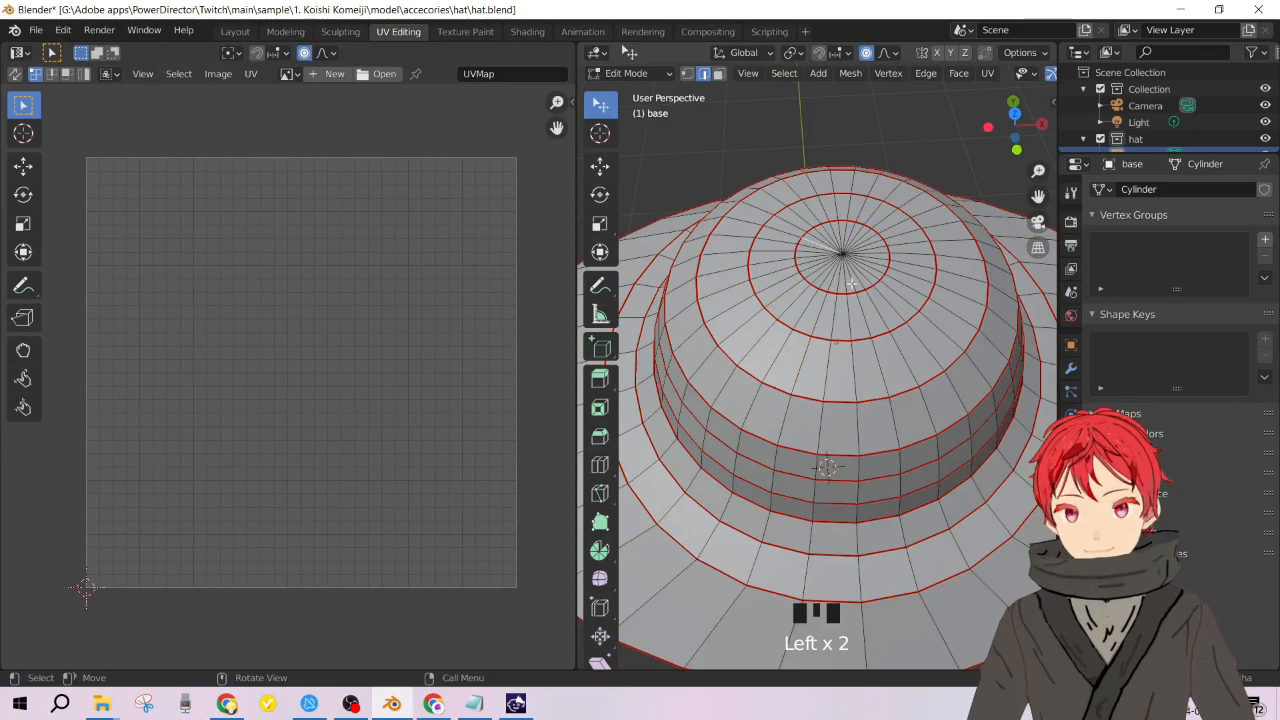
left_click_drag(804, 219, 855, 284)
key("ctrl+z")
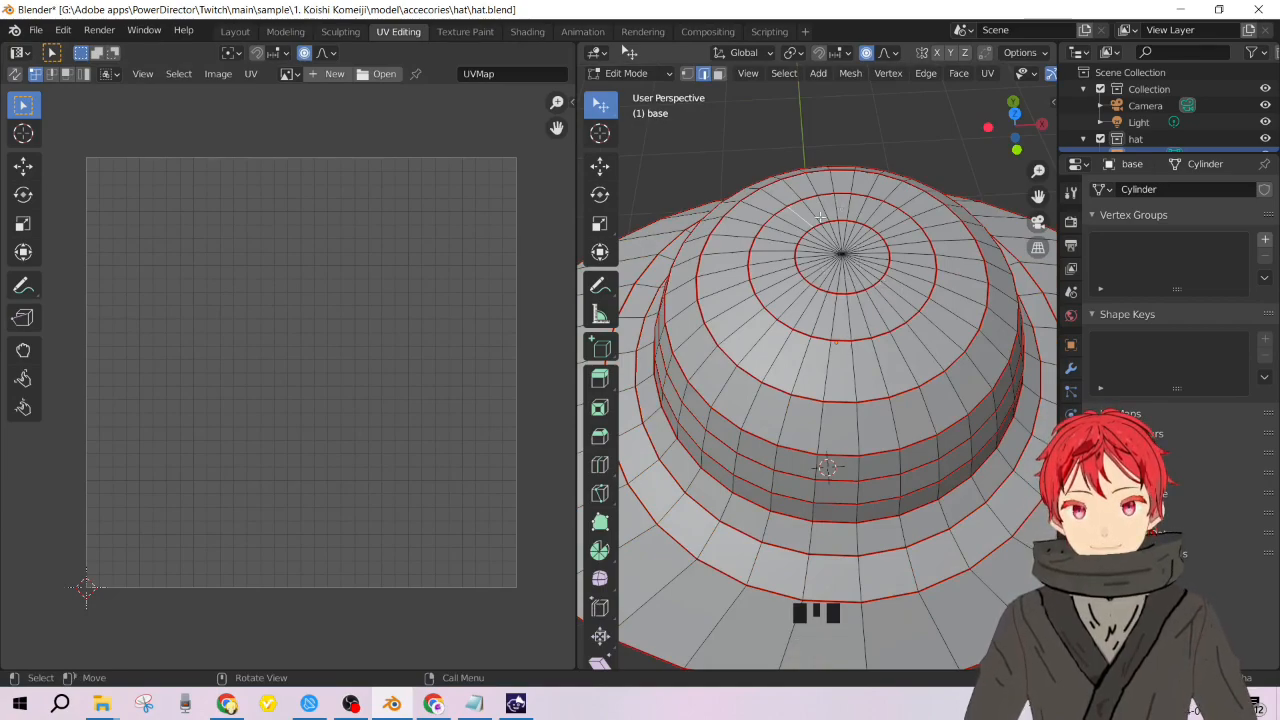
key("3")
left_click(843, 236)
left_click_drag(807, 231, 850, 276)
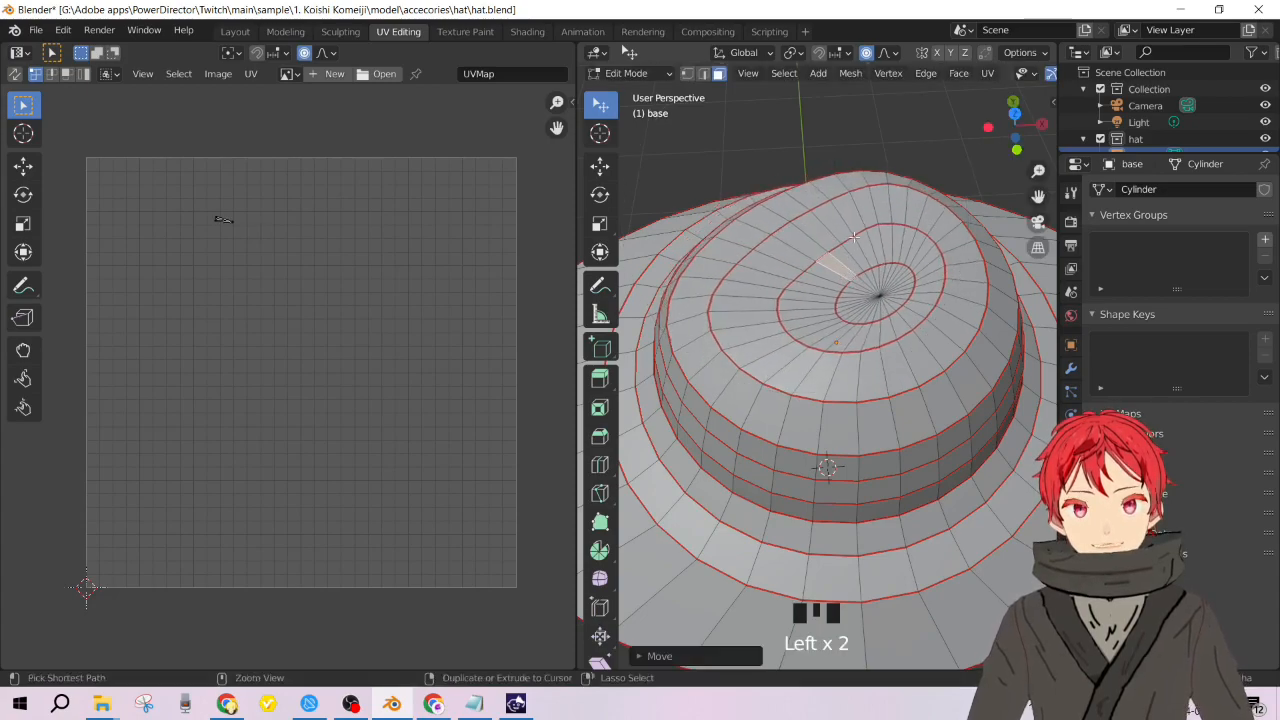
key("ctrl+z")
Turn off proportional editing and undo the accidental face moves on the crown.
key("o")
left_click_drag(878, 217, 831, 284)
left_click(811, 310)
key("ctrl+z")
key("ctrl+z")
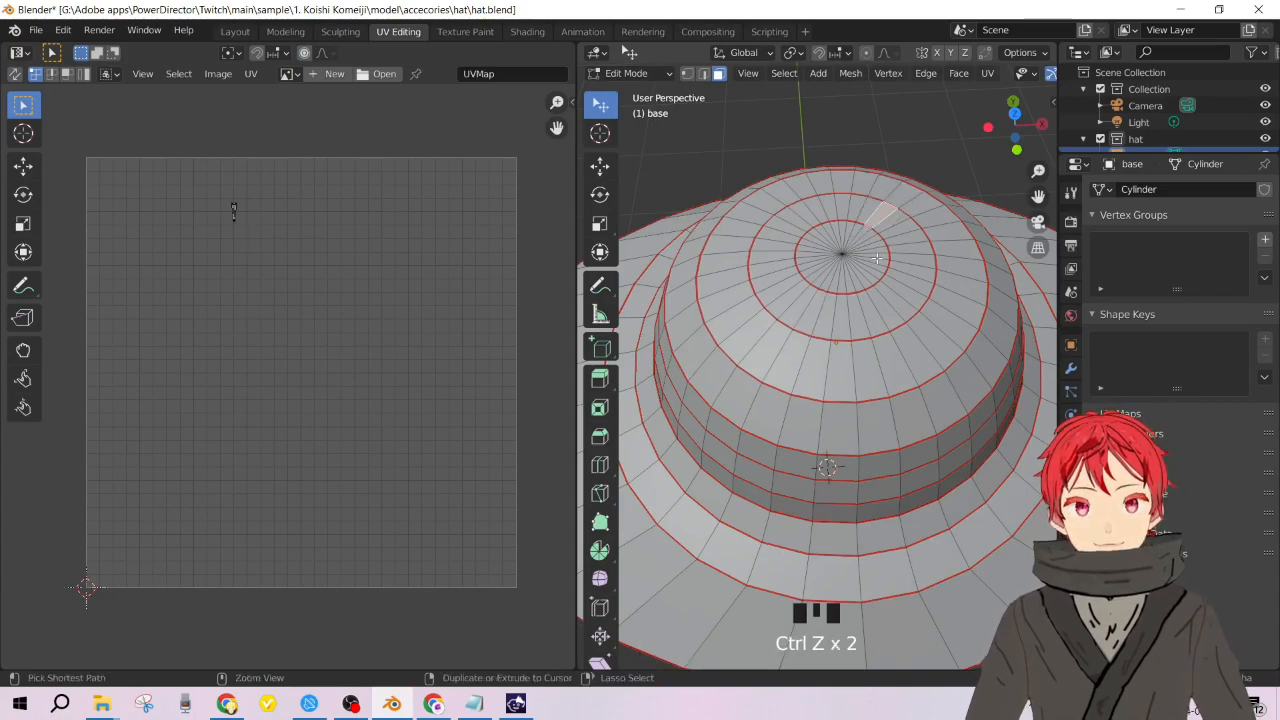
scroll(860, 265, "down", 5)
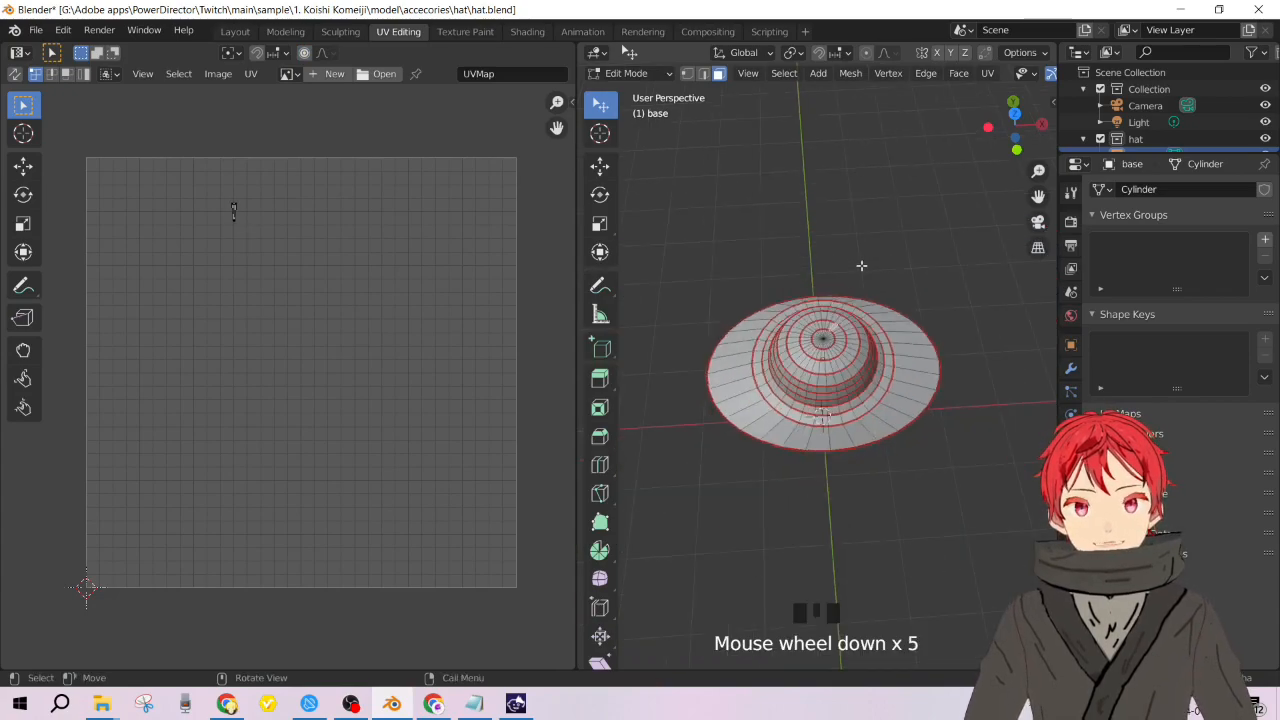
scroll(861, 265, "up", 4)
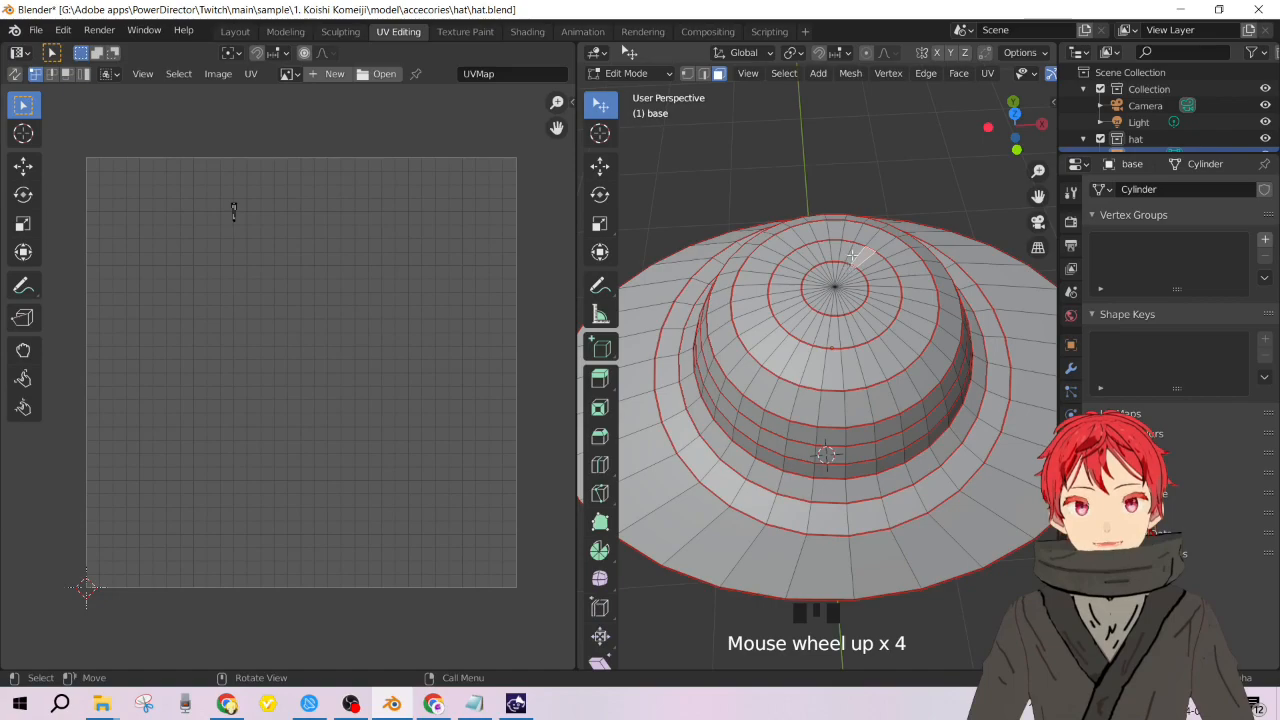
mouse_move(852, 255)
left_mouse_down()
mouse_move(834, 291)
mouse_move(863, 249)
left_mouse_up()
key("ctrl+z")
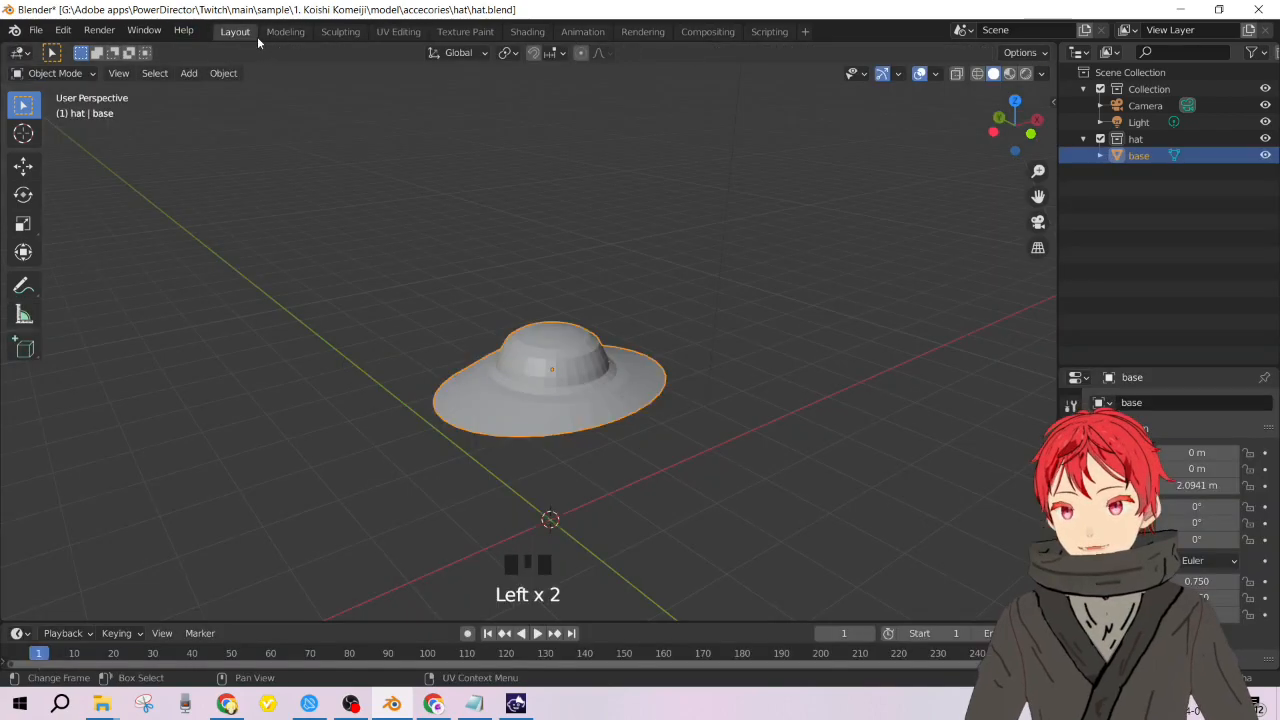
Switch to the Layout workspace, enter Edit Mode and try selecting faces on top of the crown.
left_click(235, 31)
key("Tab")
middle_click_drag(492, 297, 551, 366)
scroll(562, 410, "up", 7)
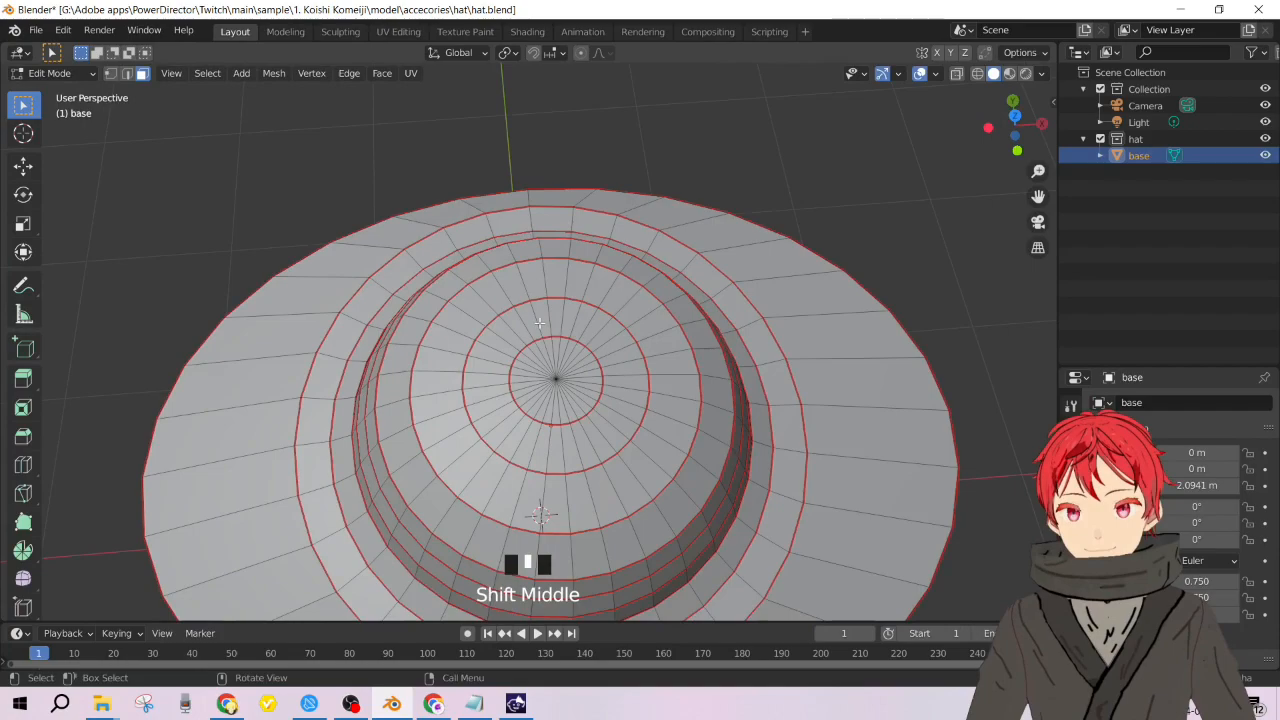
left_click(604, 436)
left_click(594, 109)
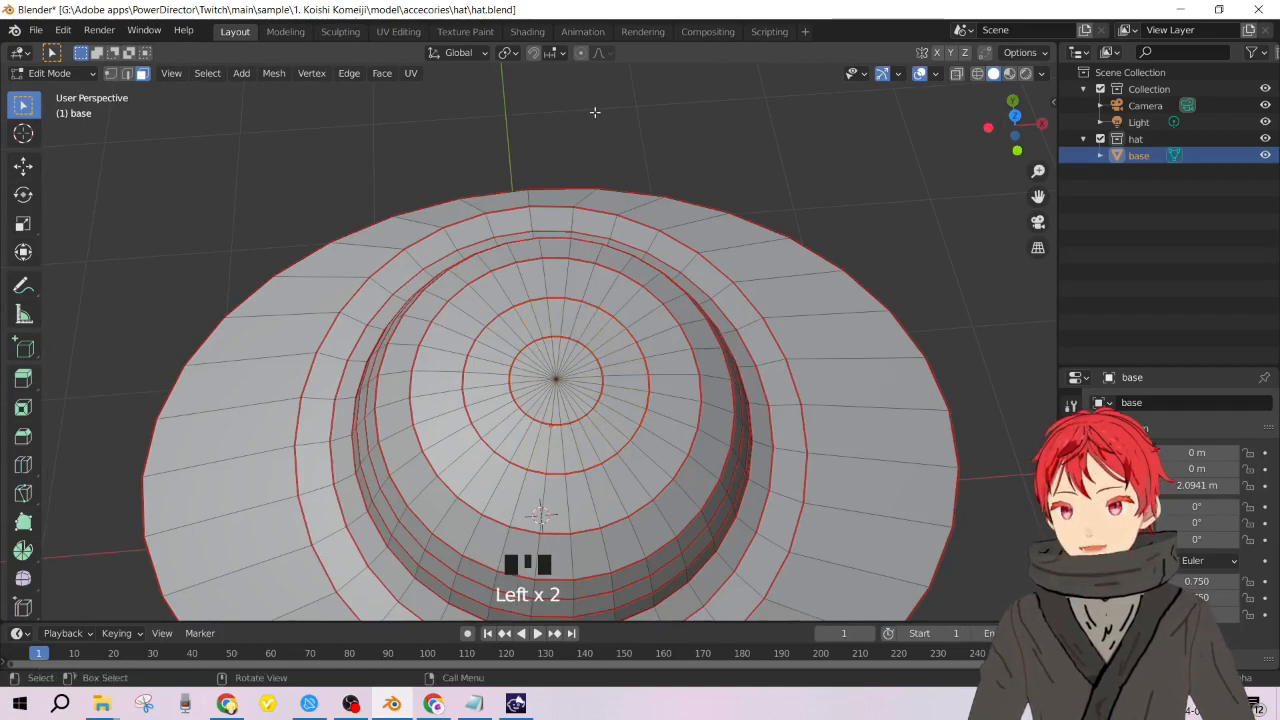
Return to the UV Editing workspace, activate Select Box and box-select faces at the top of the crown.
left_click(398, 31)
left_click_drag(590, 112, 650, 140)
left_click_drag(885, 228, 846, 335)
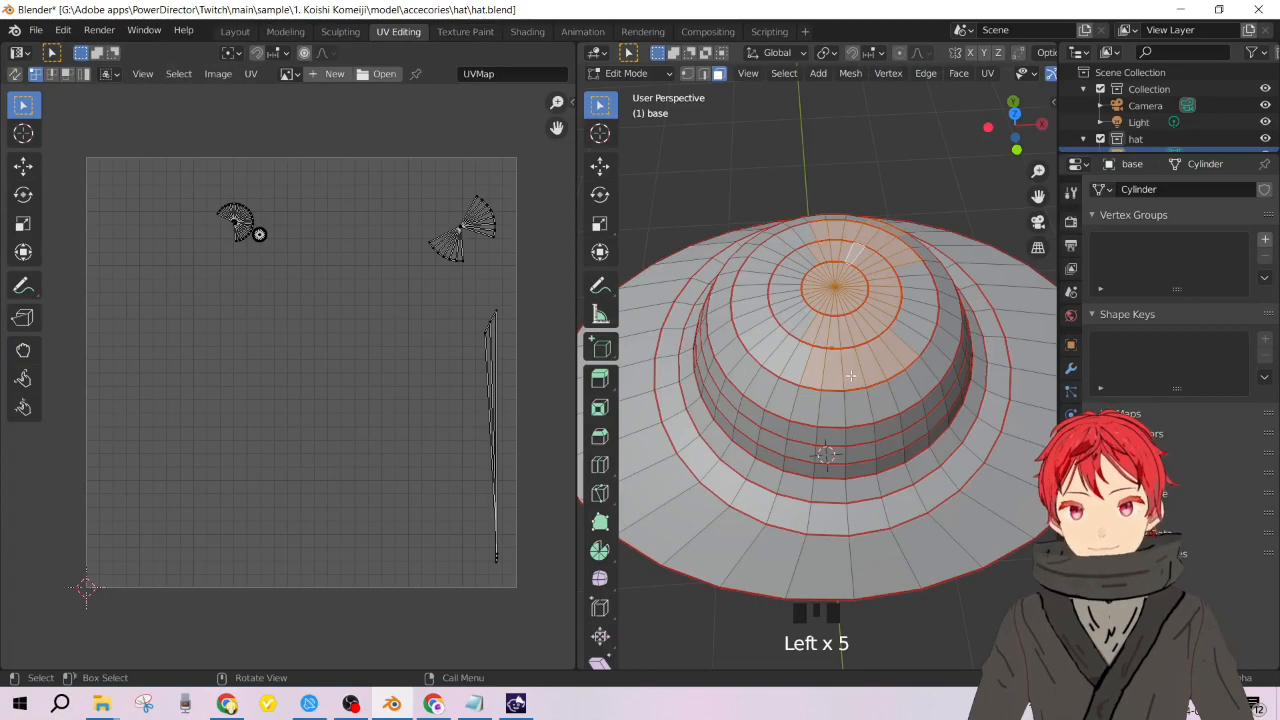
scroll(845, 399, "down", 3)
scroll(544, 420, "up", 4)
scroll(544, 420, "down", 3)
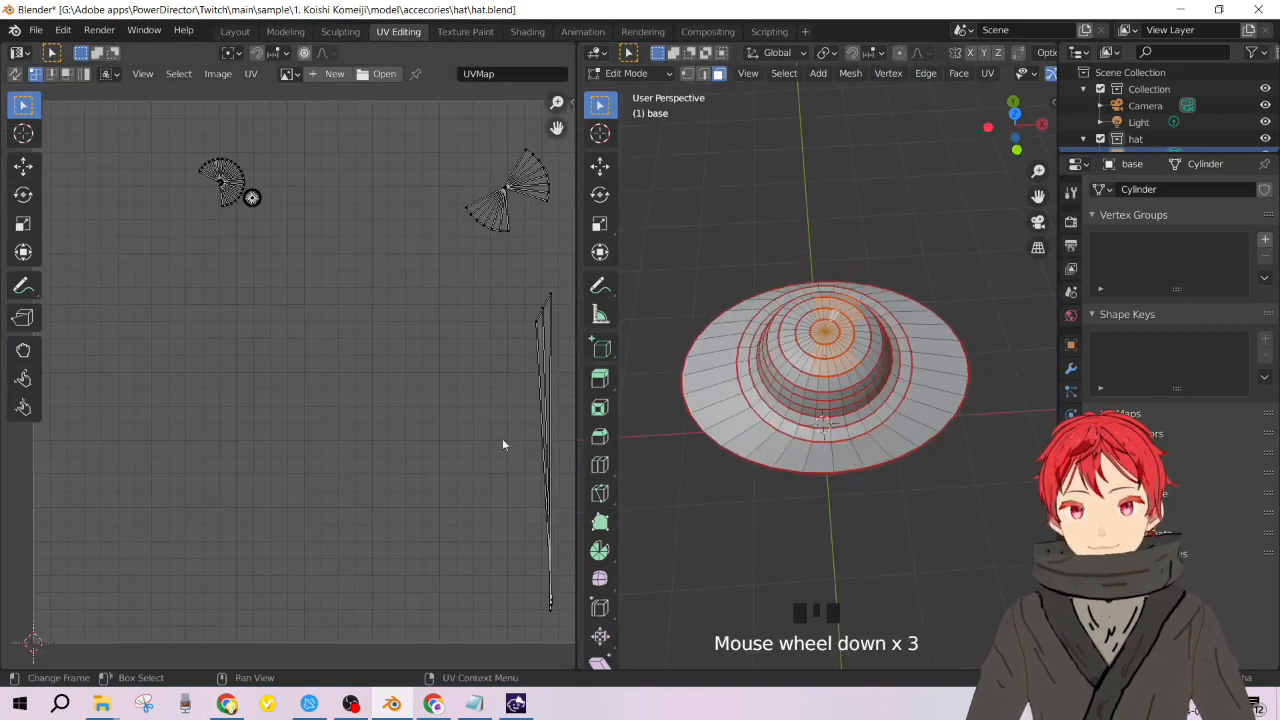
middle_click_drag(470, 443, 421, 423)
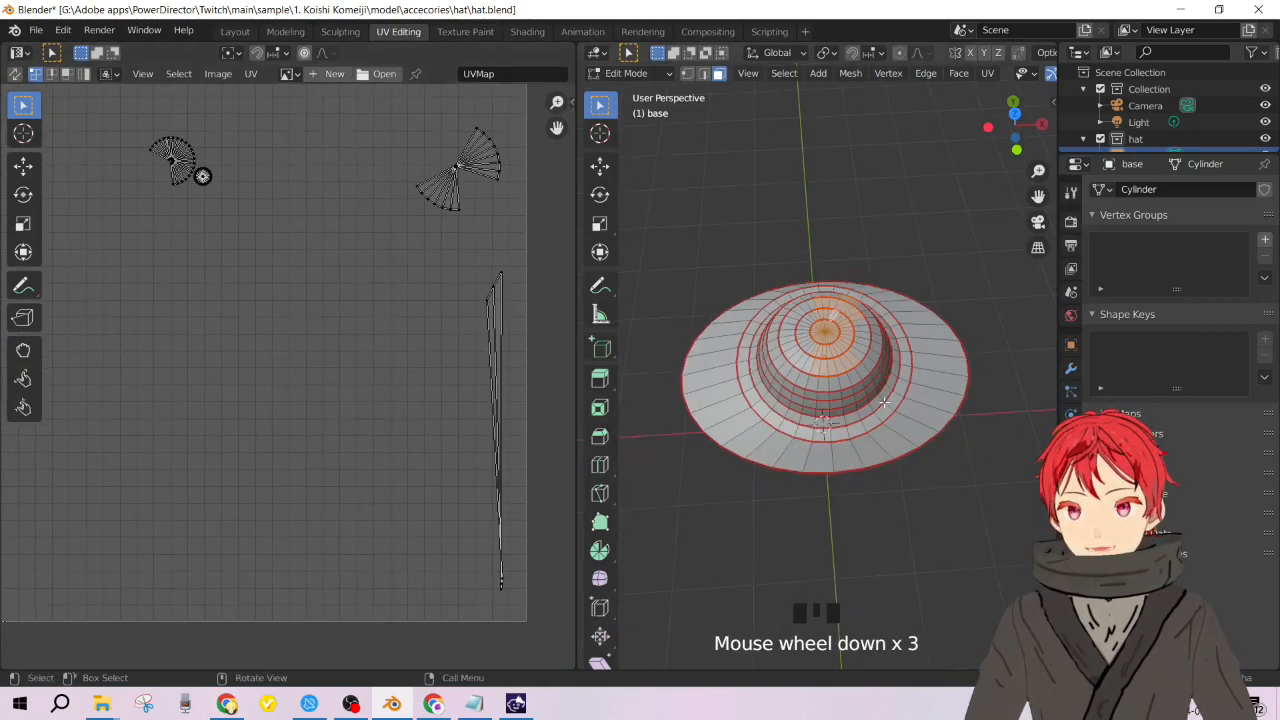
Select the crown's central disc and several groups of faces around it to compare their UV pieces.
scroll(883, 404, "up", 4)
middle_click_drag(883, 404, 880, 500)
middle_click_drag(825, 428, 805, 432)
left_click(802, 432)
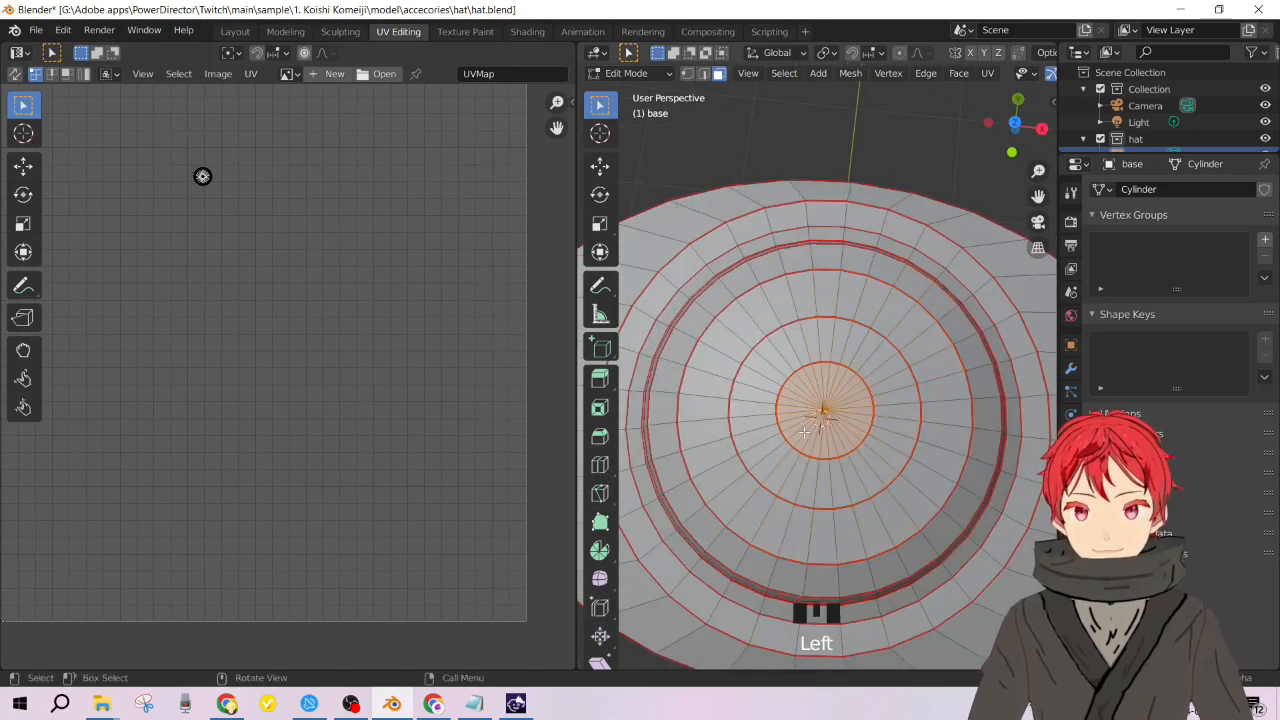
middle_click_drag(866, 436, 893, 393, "shift")
left_click_drag(880, 366, 778, 441)
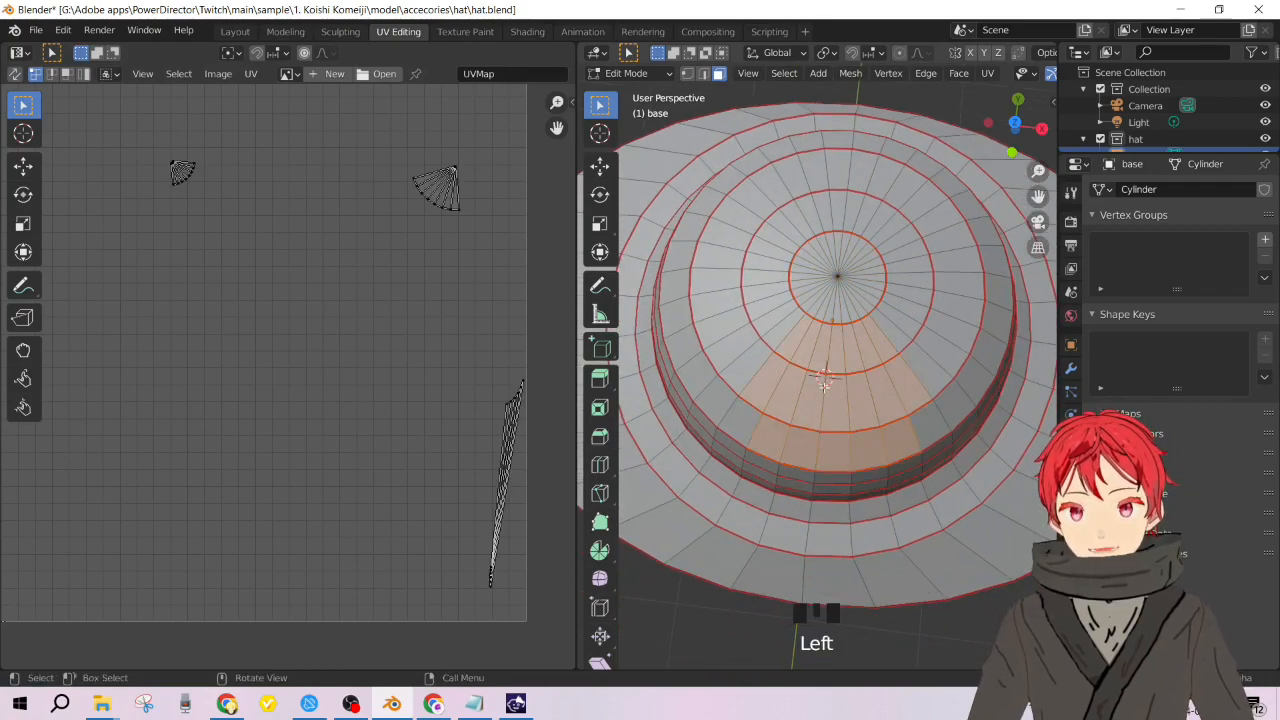
left_click_drag(815, 384, 836, 353)
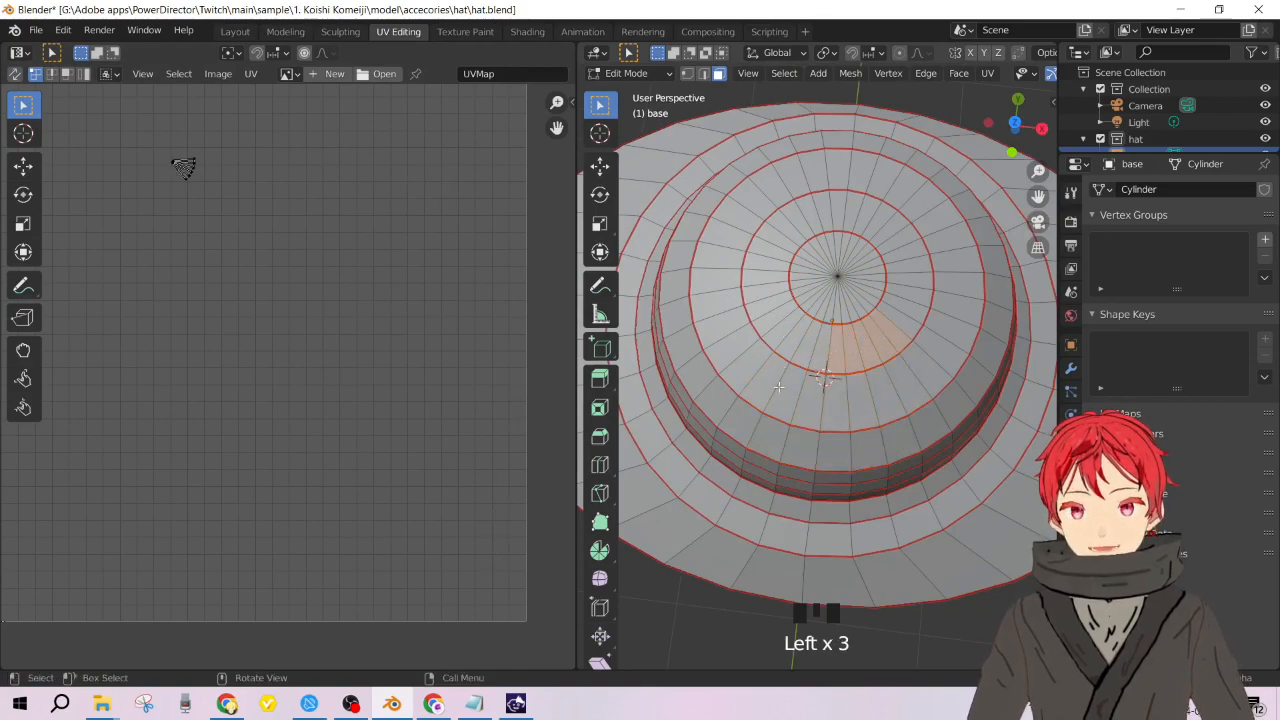
left_click_drag(845, 404, 852, 409)
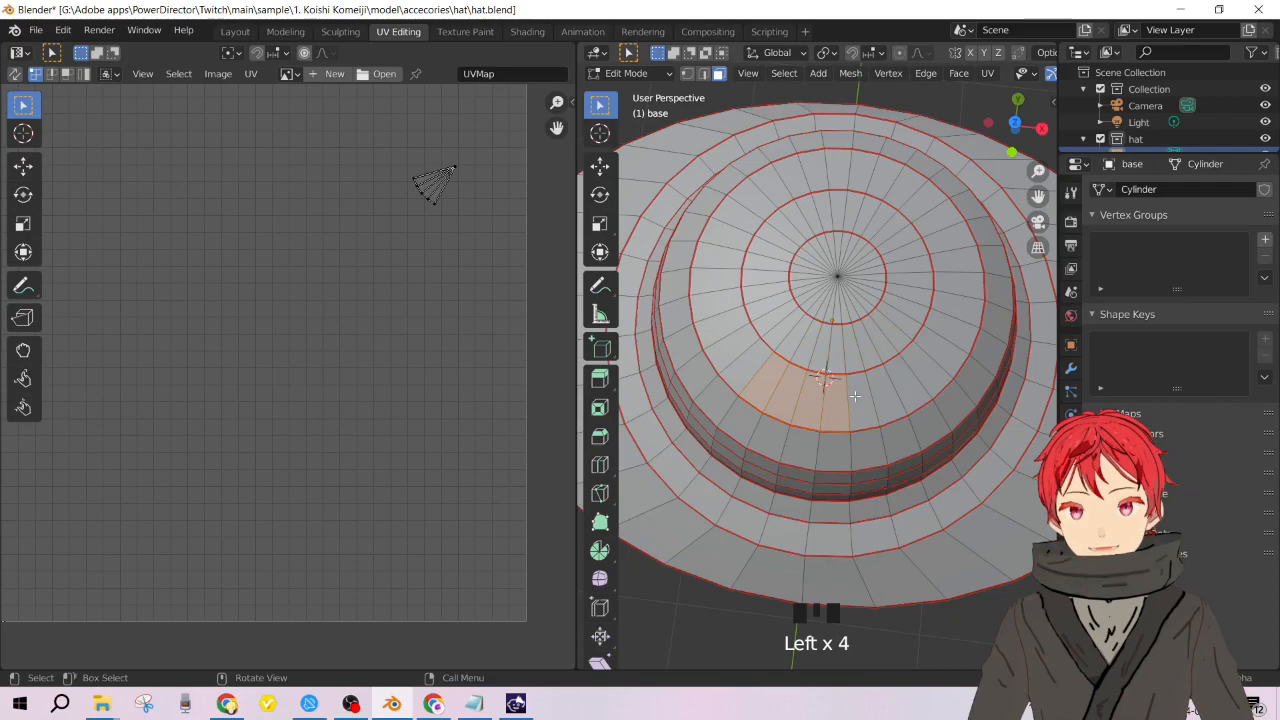
Select the whole hat, box-select the narrow lower part of a stretched UV island, and clear the mesh selection.
key("a")
left_click_drag(402, 532, 356, 631)
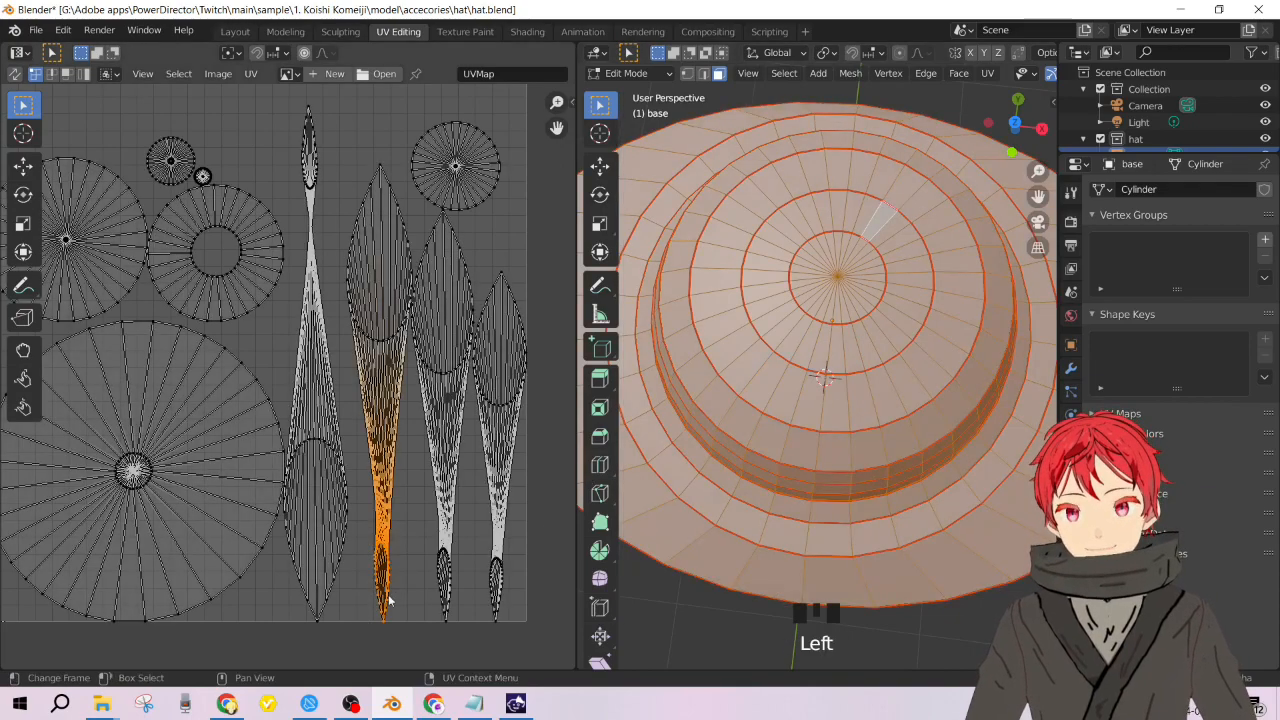
left_click(962, 648)
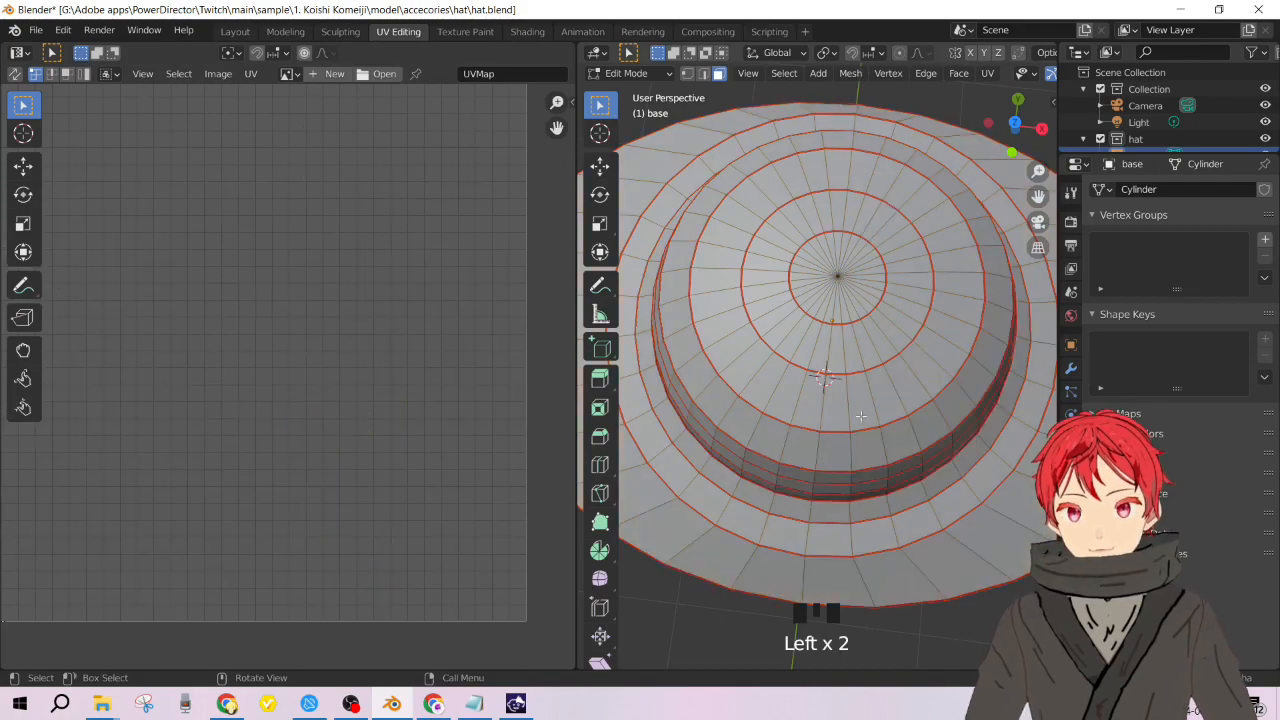
Undo the last deselection, pick one face's vertices on the stretched UV island and examine the seamed bands around the hat.
key("ctrl+z")
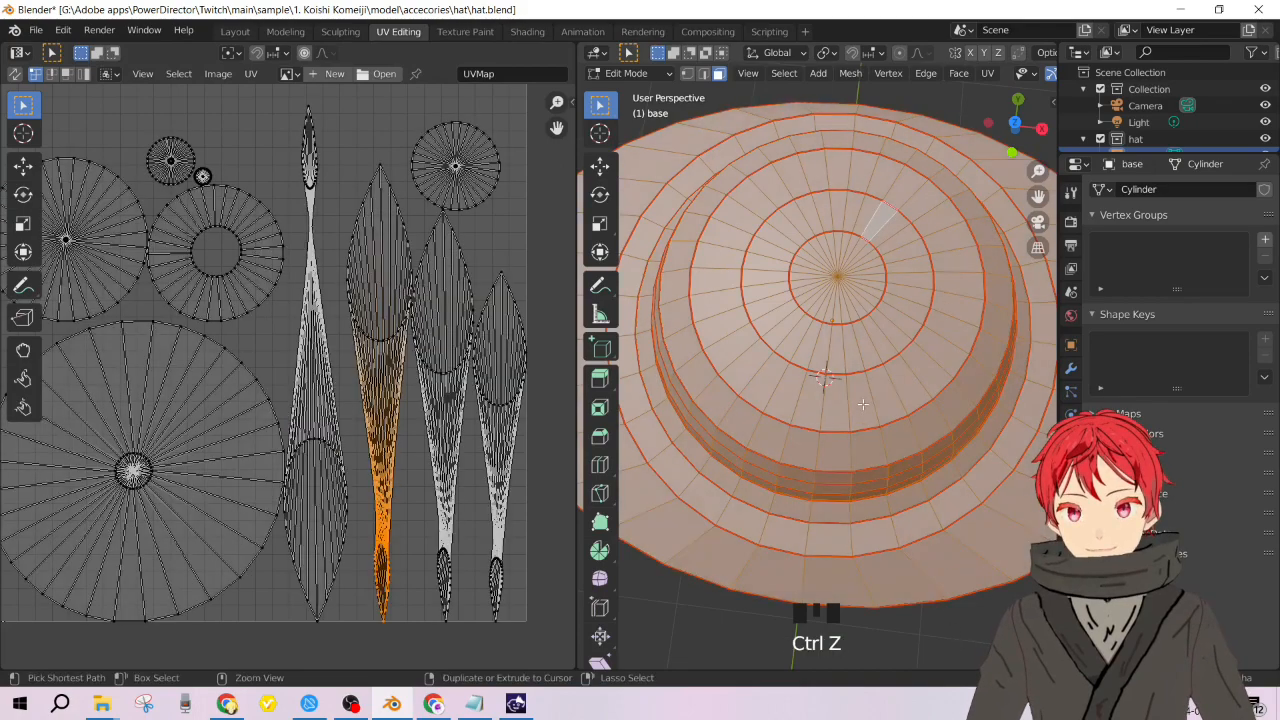
left_click(395, 412)
scroll(817, 375, "down", 4)
scroll(817, 375, "up", 2)
middle_click_drag(840, 420, 903, 291)
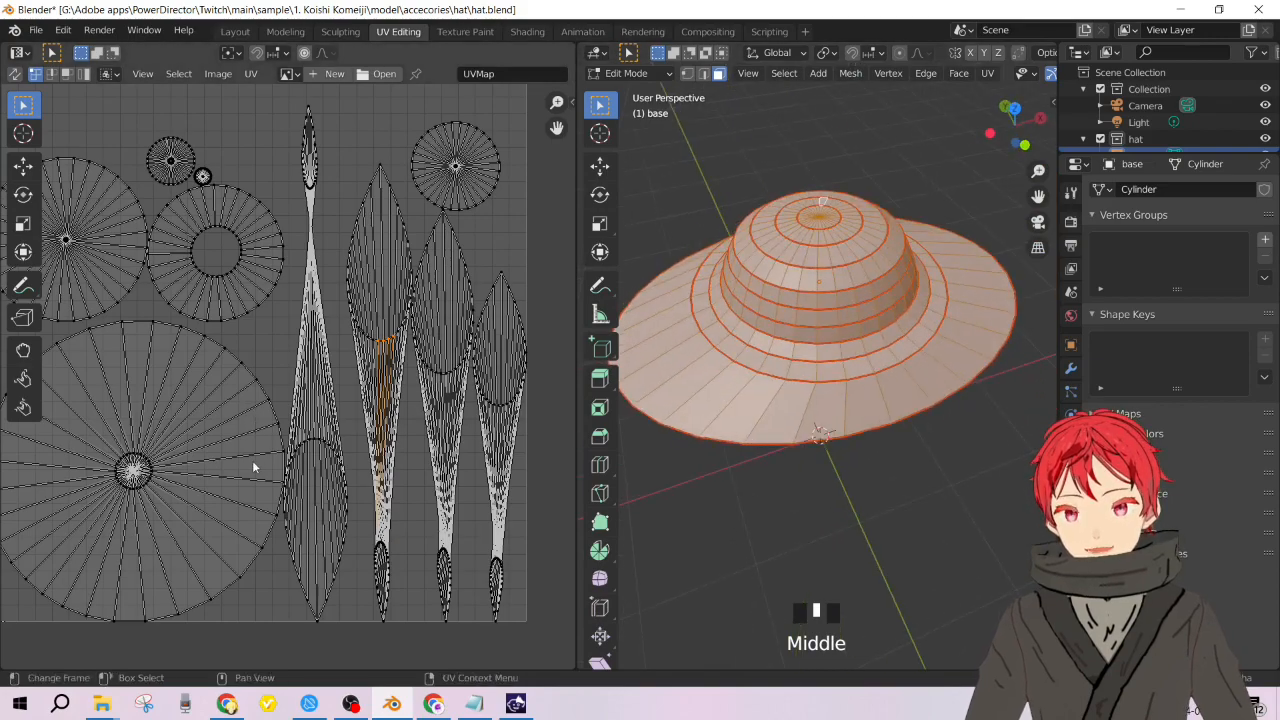
middle_click_drag(974, 378, 946, 229)
scroll(829, 256, "up", 3)
middle_click_drag(829, 256, 826, 480, "shift")
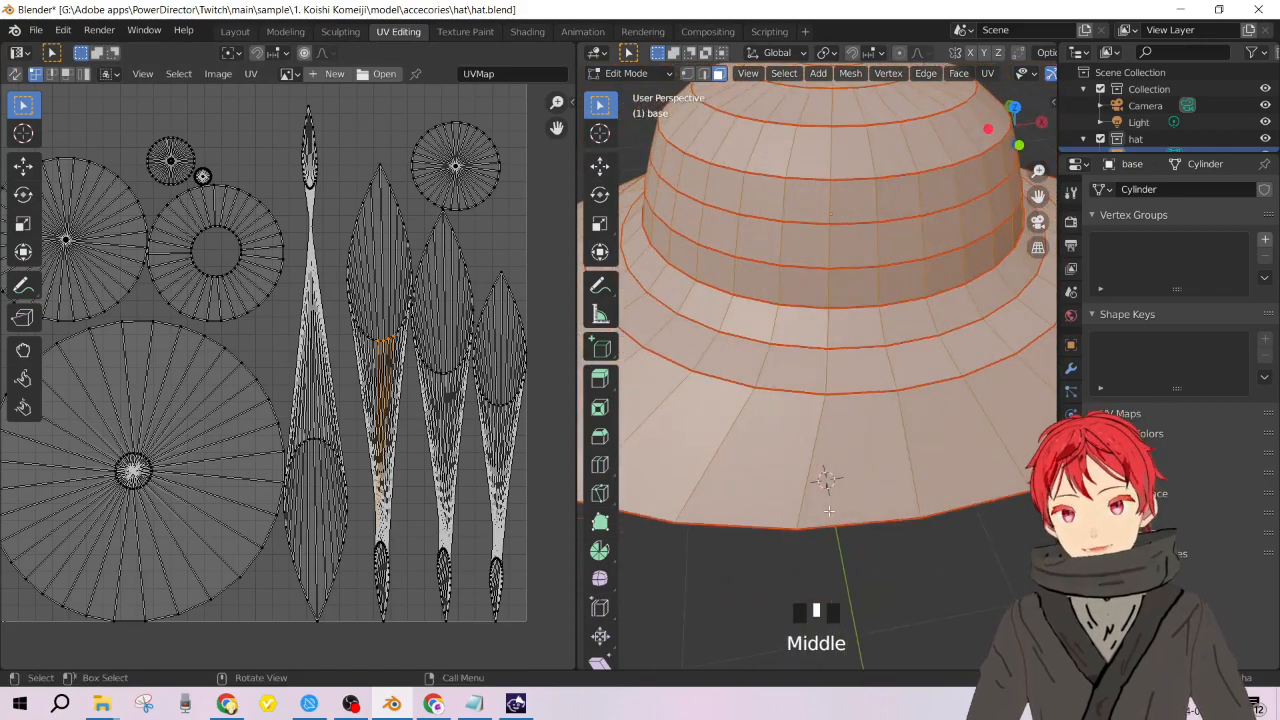
scroll(840, 420, "down", 3)
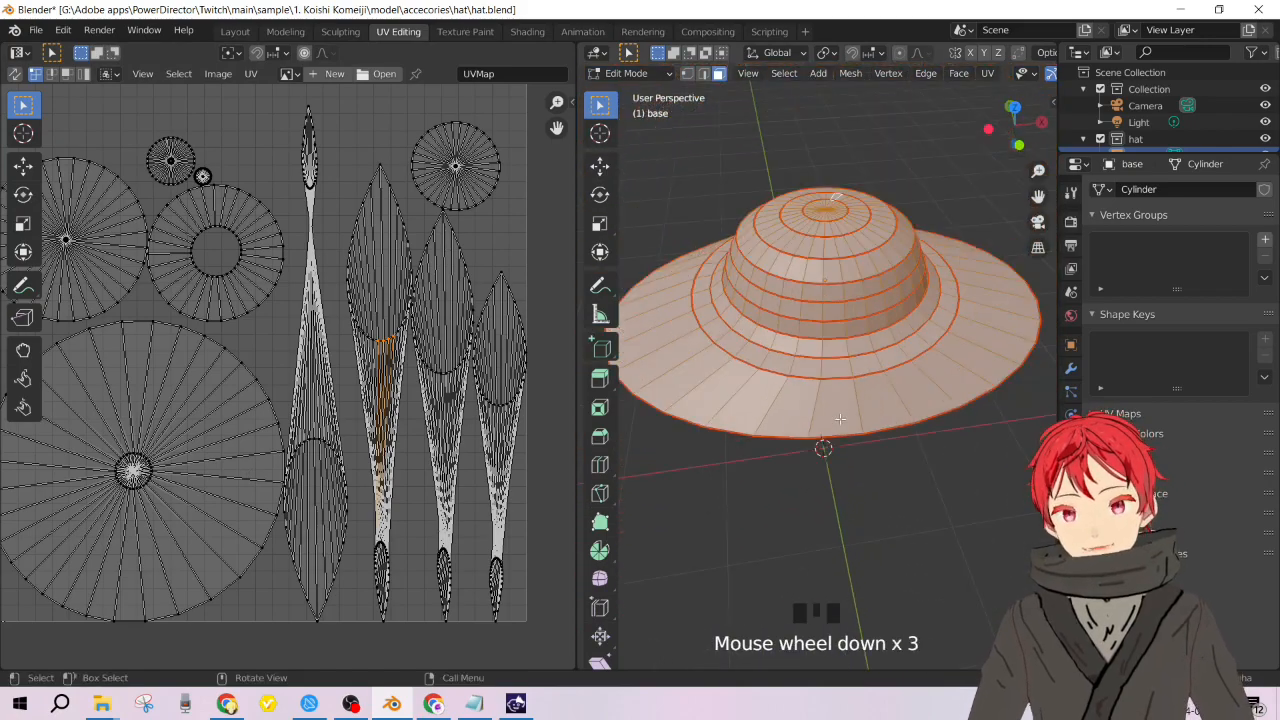
Switch to the Texture Paint workspace, show KoishiSmile.jpg in the image editor and set the 3D view to Material Preview shading.
left_click(465, 31)
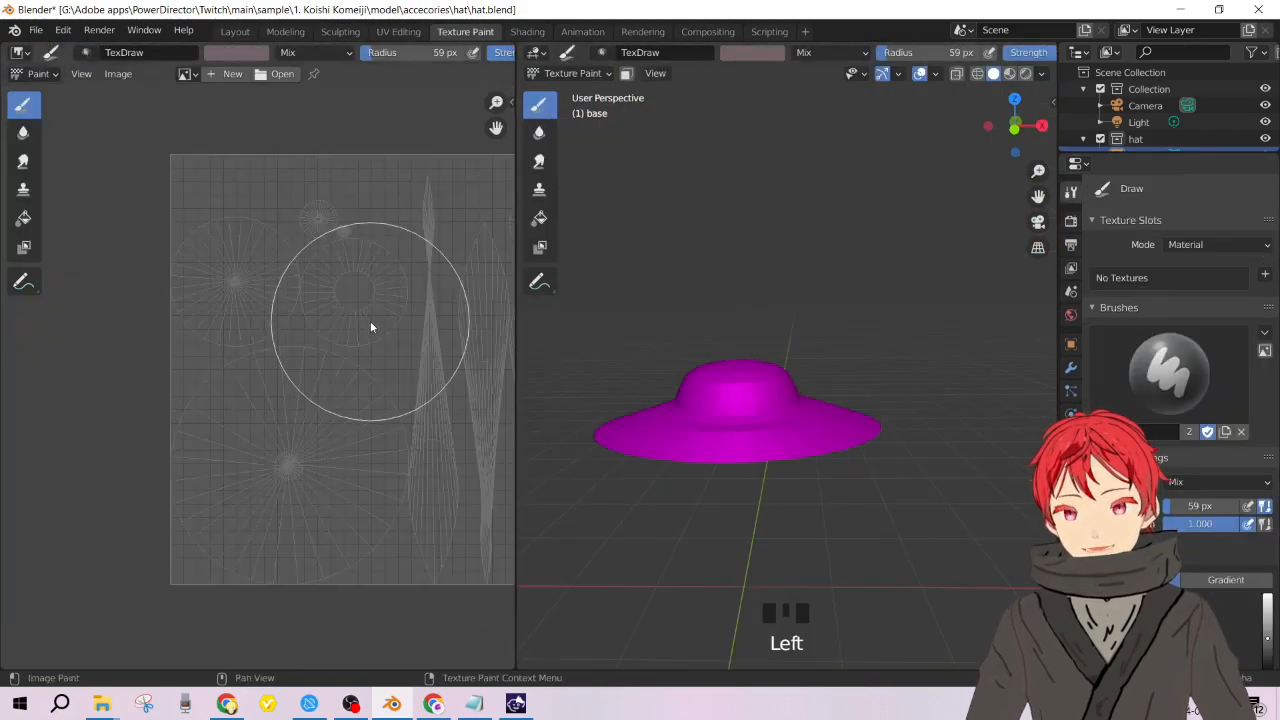
middle_click_drag(350, 331, 197, 357)
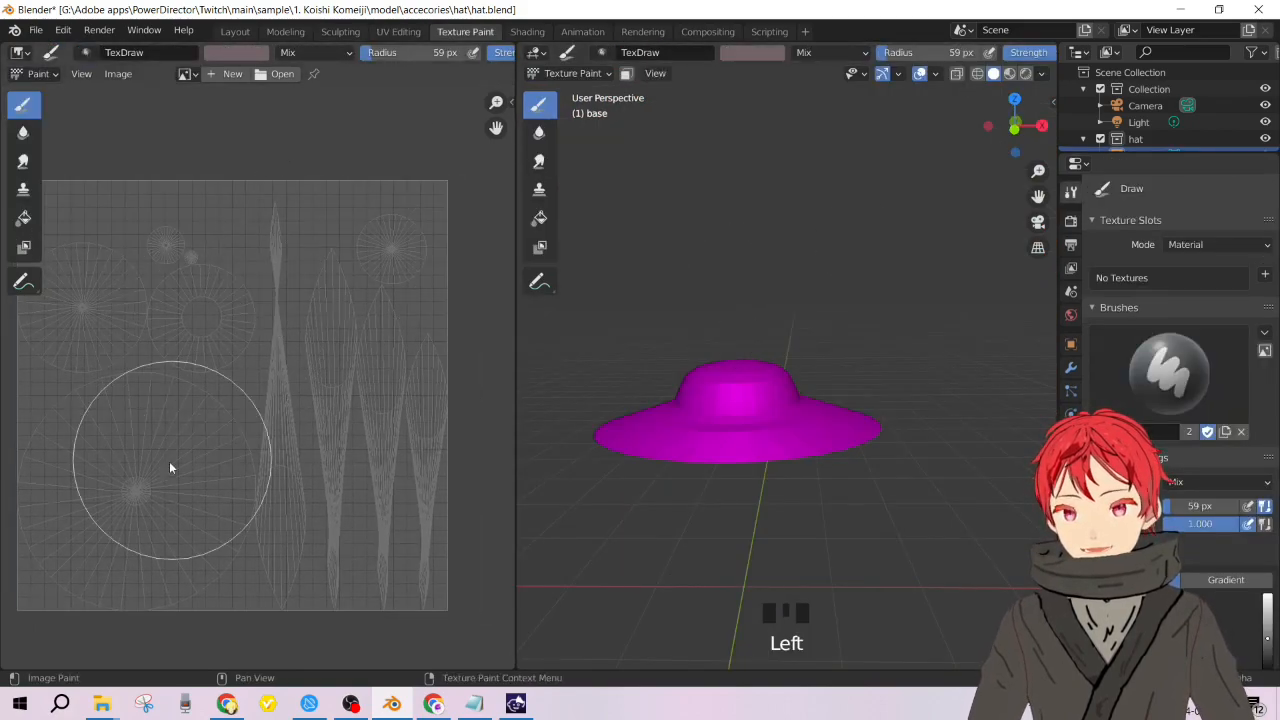
left_click(185, 74)
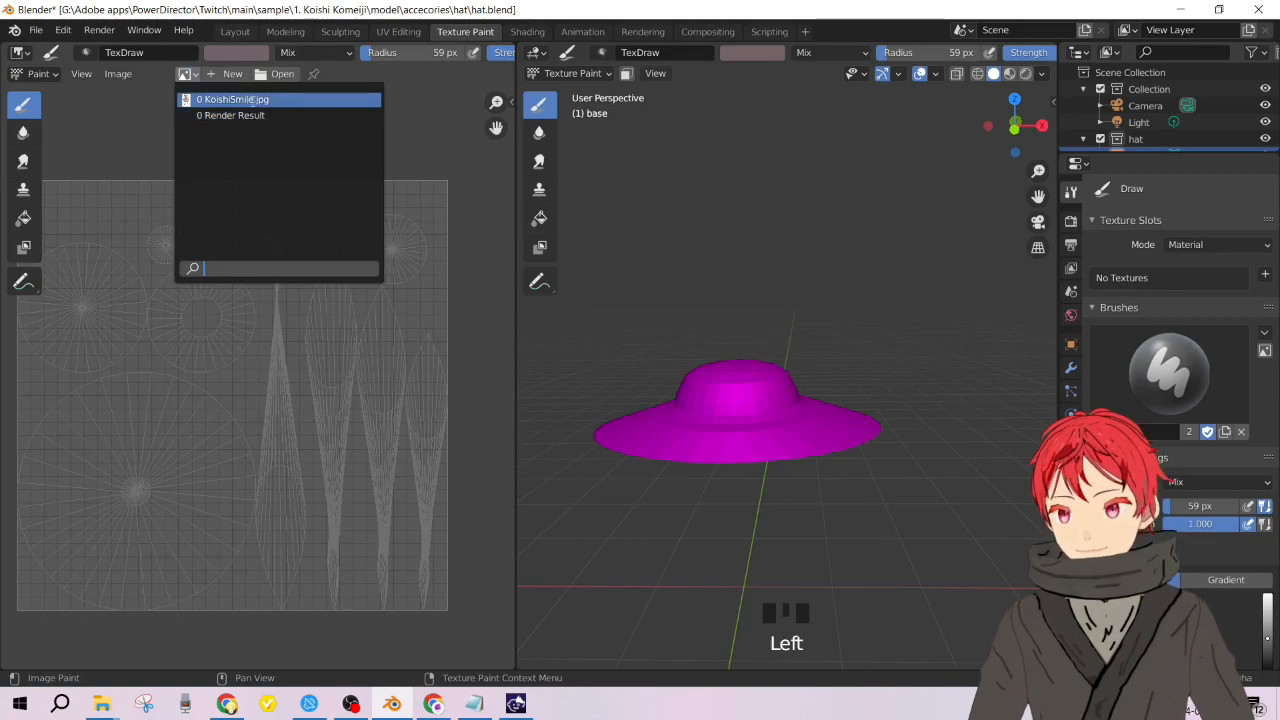
left_click(251, 100)
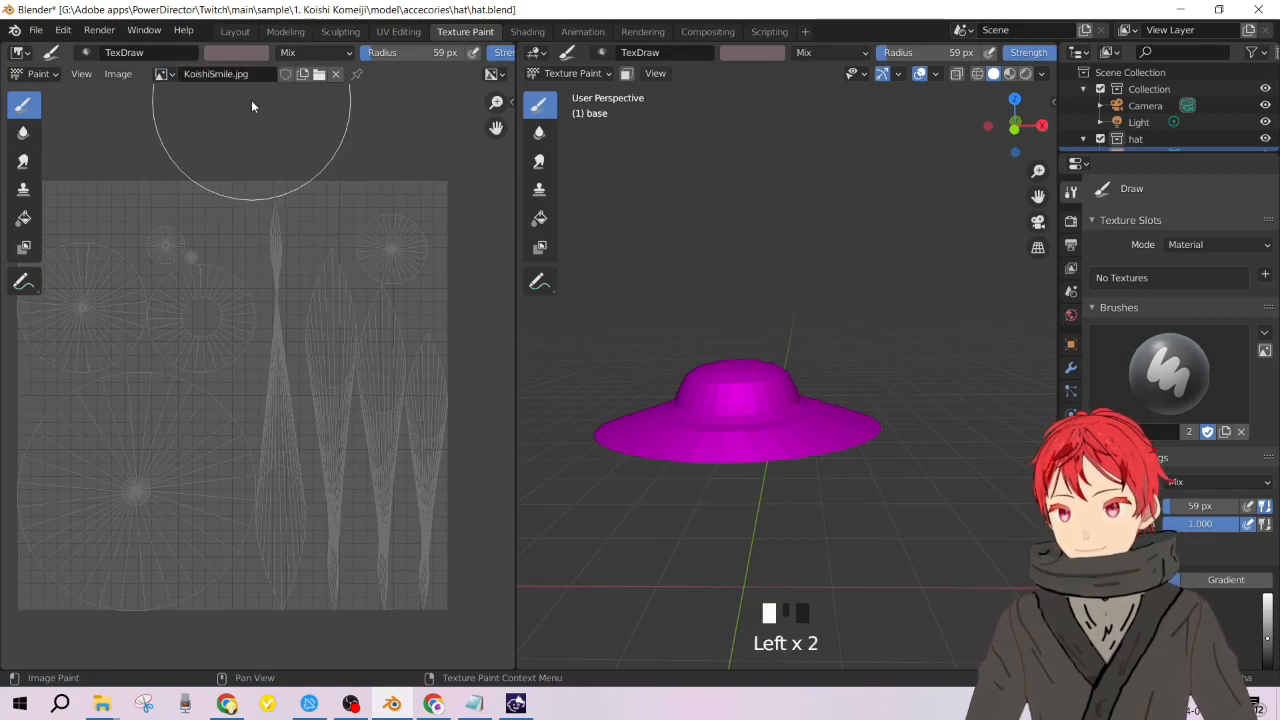
left_click(1010, 74)
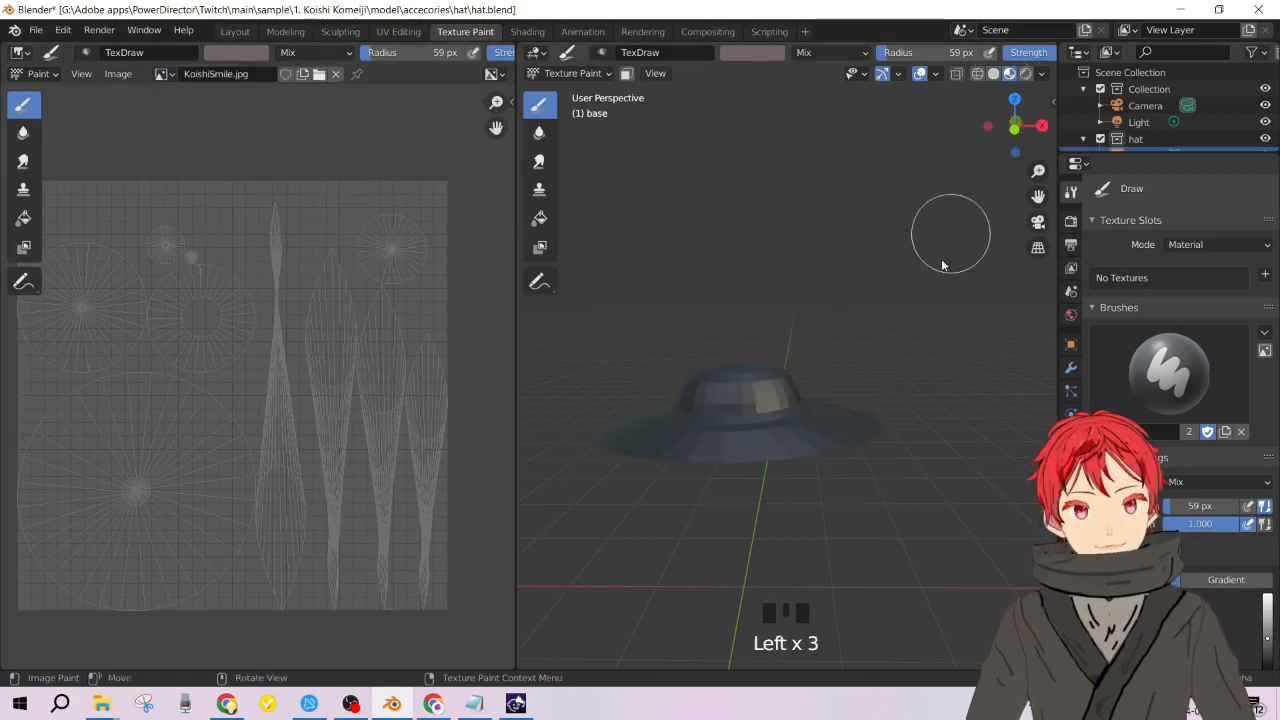
middle_click_drag(856, 400, 822, 459)
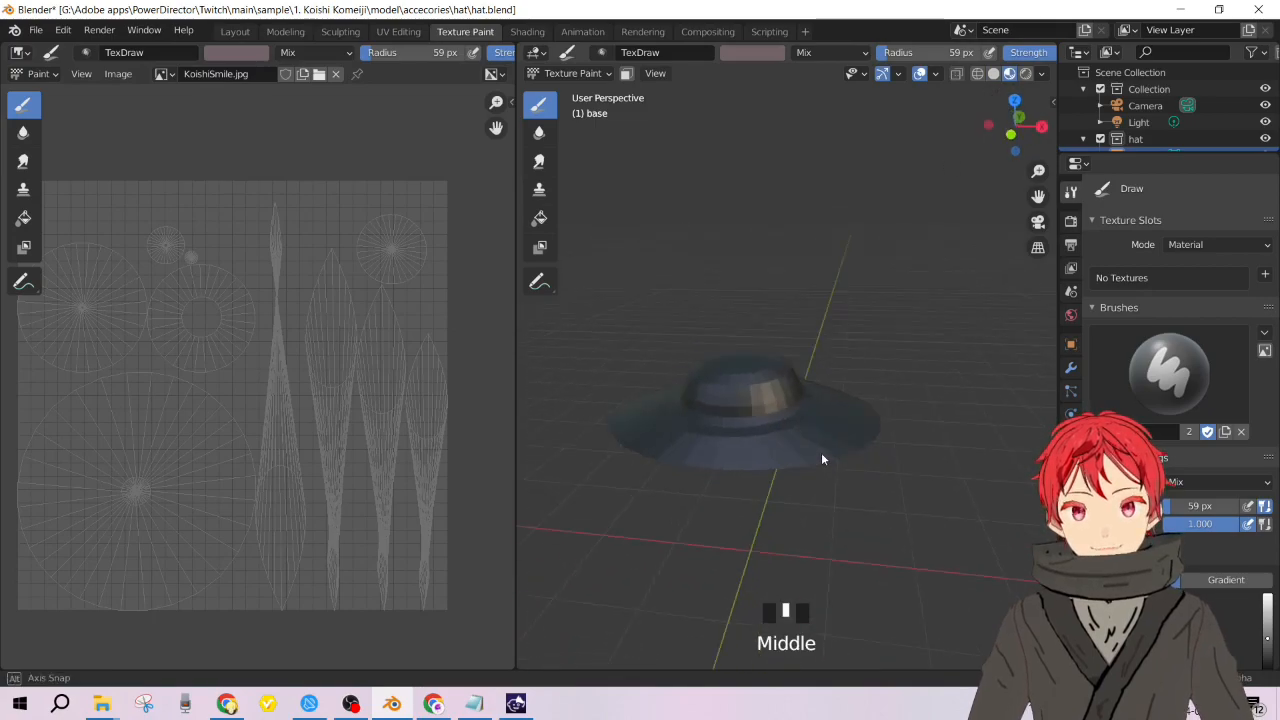
Enlarge the Outliner, set its display mode to Blender File and delete the KoishiSmile.jpg image from the file.
left_click(163, 77)
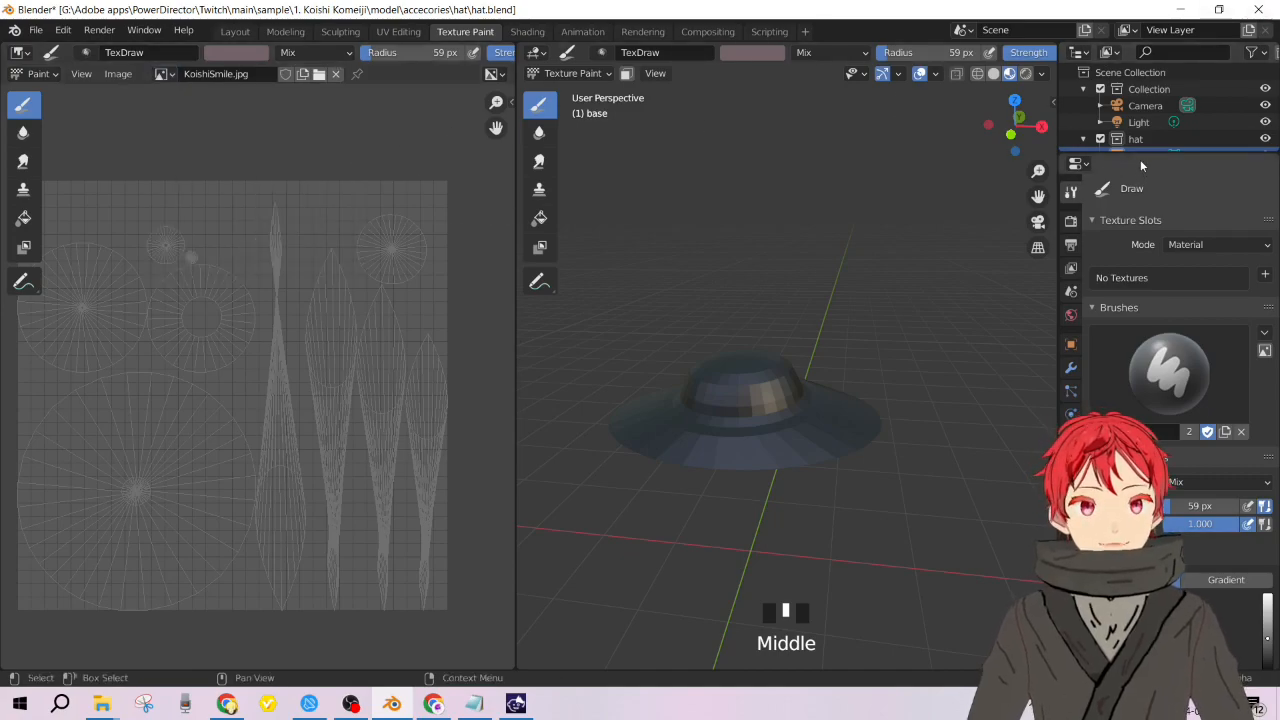
left_click_drag(1150, 153, 1157, 268)
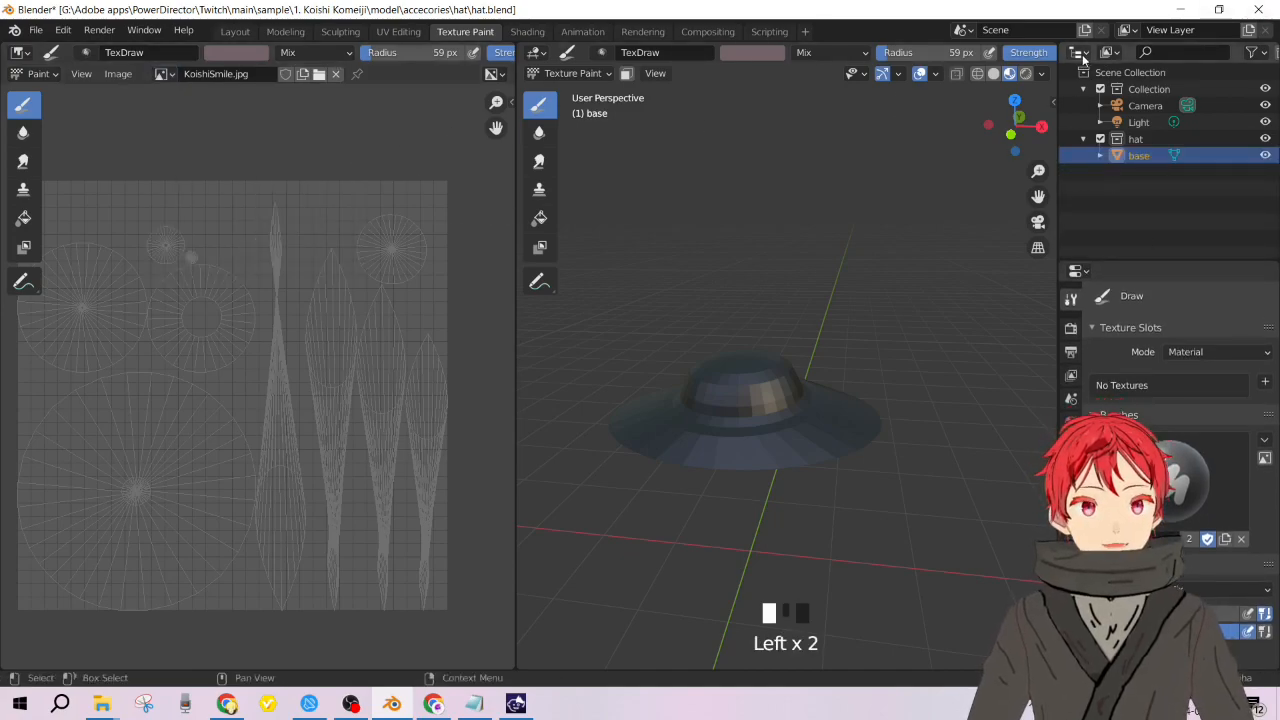
left_click(1078, 52)
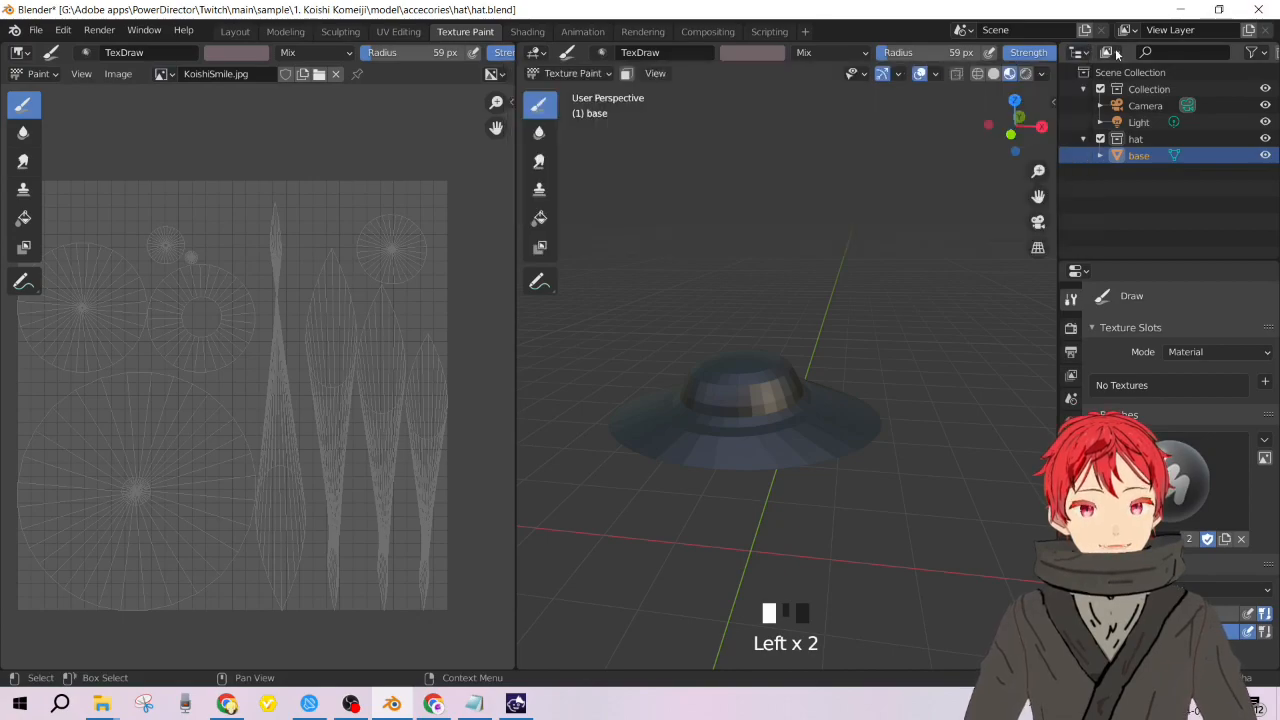
left_click(1108, 52)
left_click(1142, 125)
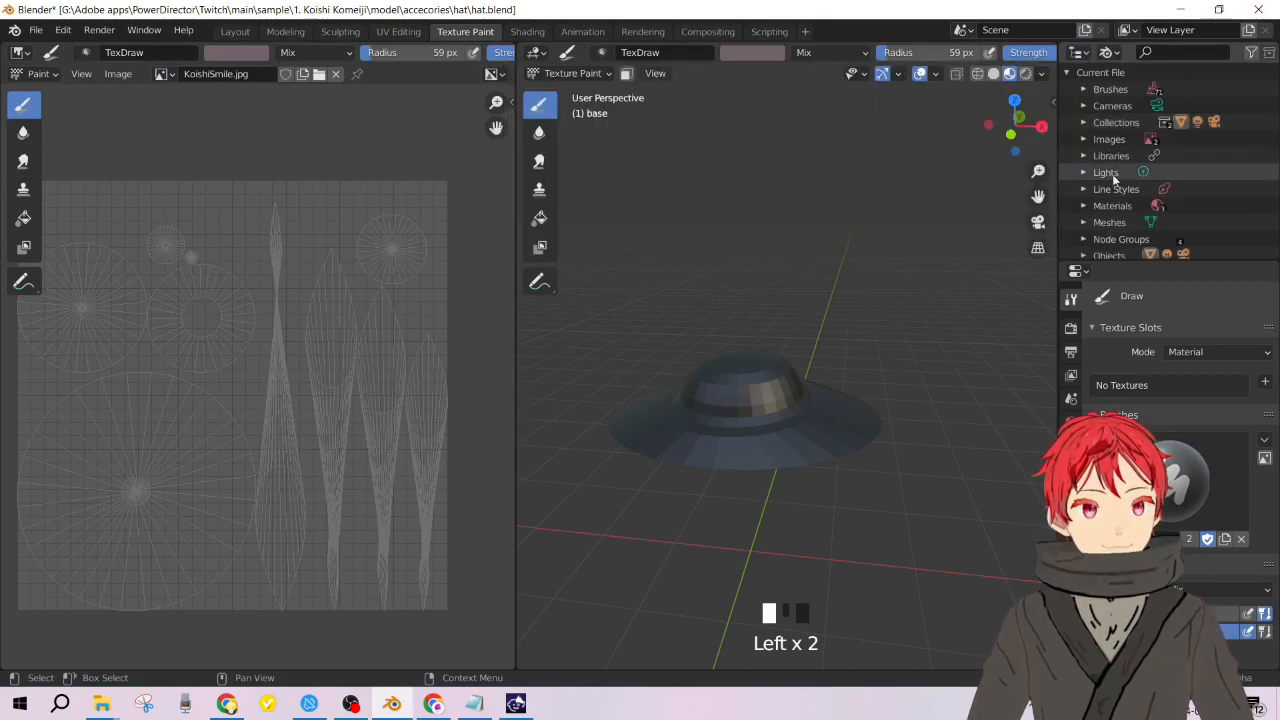
left_click(1083, 139)
right_click(1147, 156)
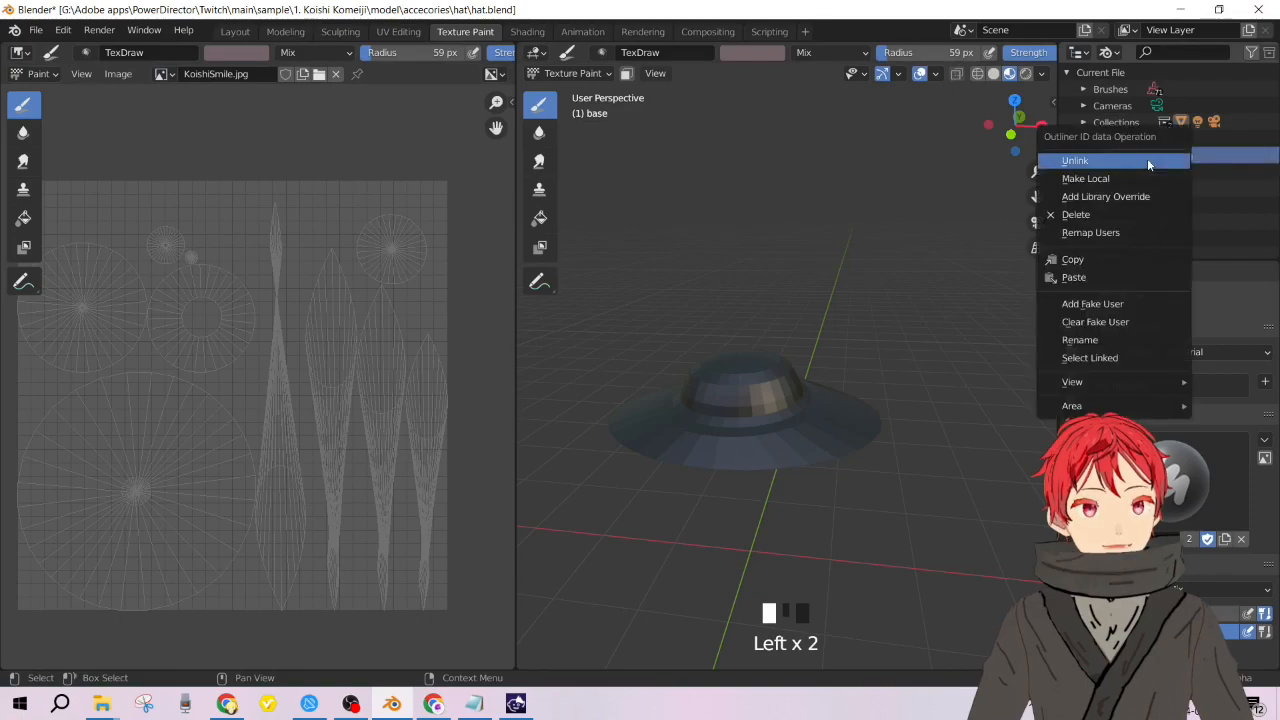
right_click(1076, 214)
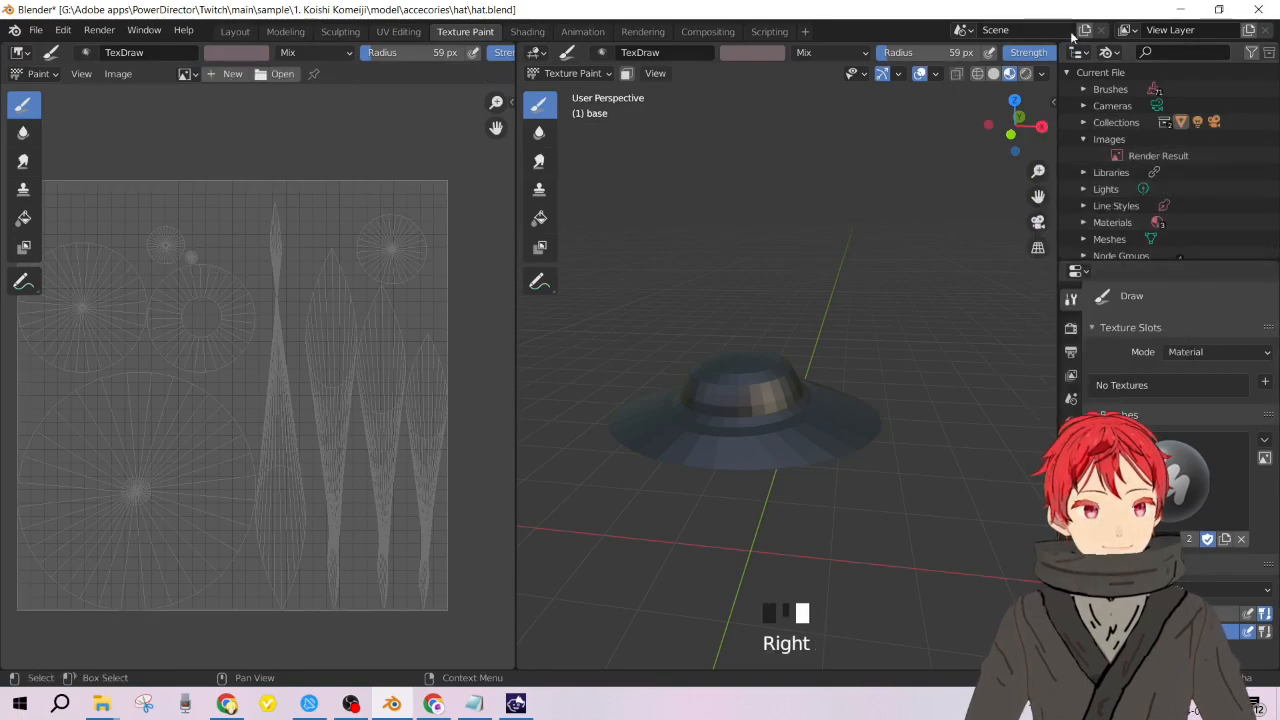
Set the Outliner's display mode back to View Layer.
left_click(1106, 53)
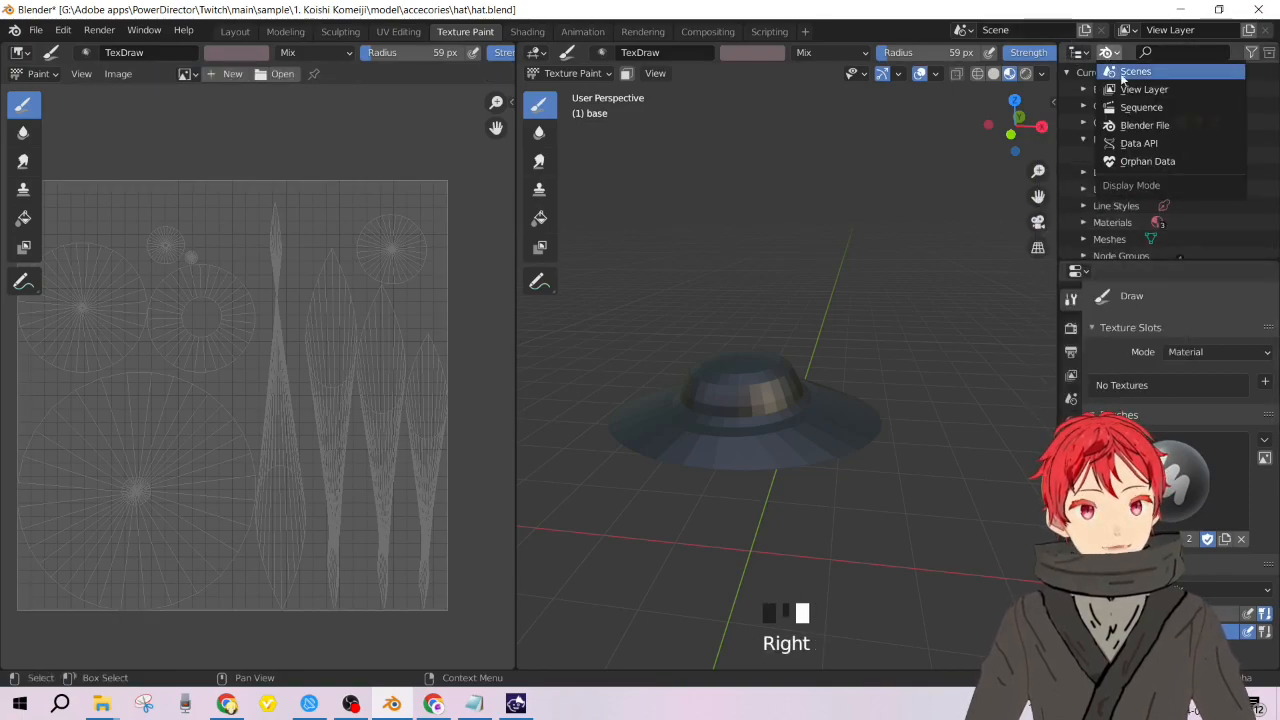
left_click(1124, 72)
left_click(1111, 54)
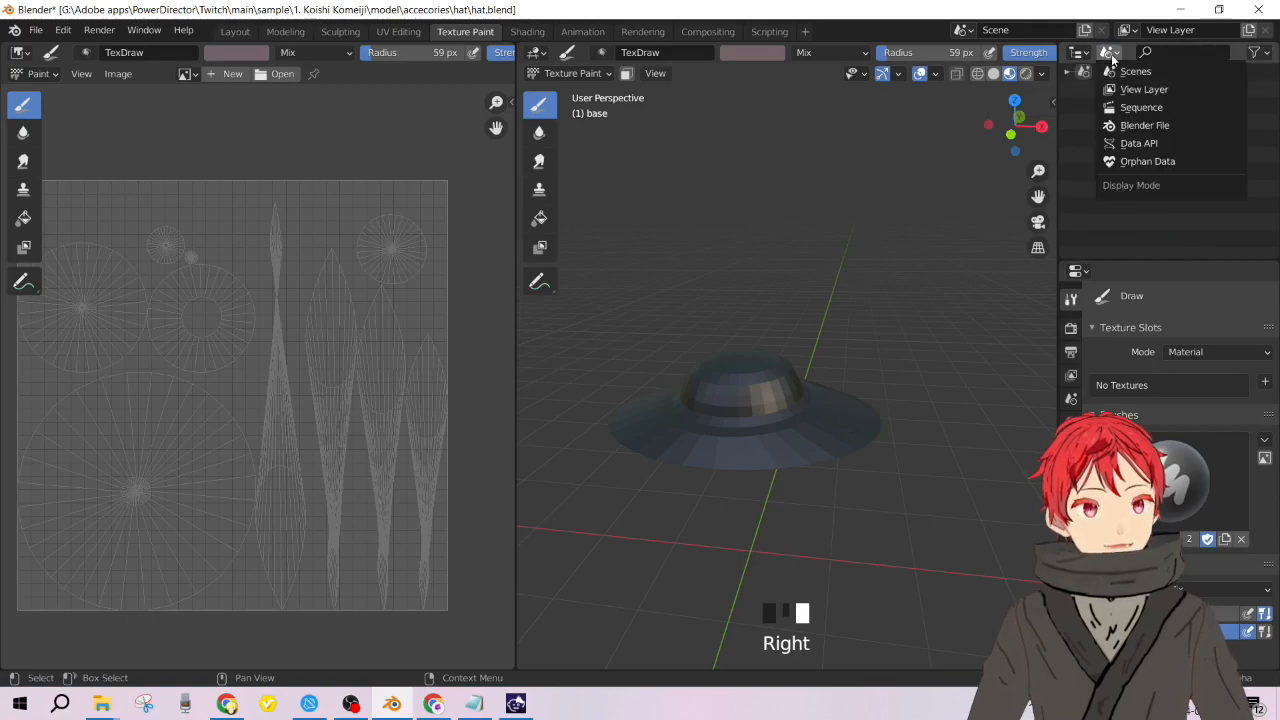
left_click(1160, 89)
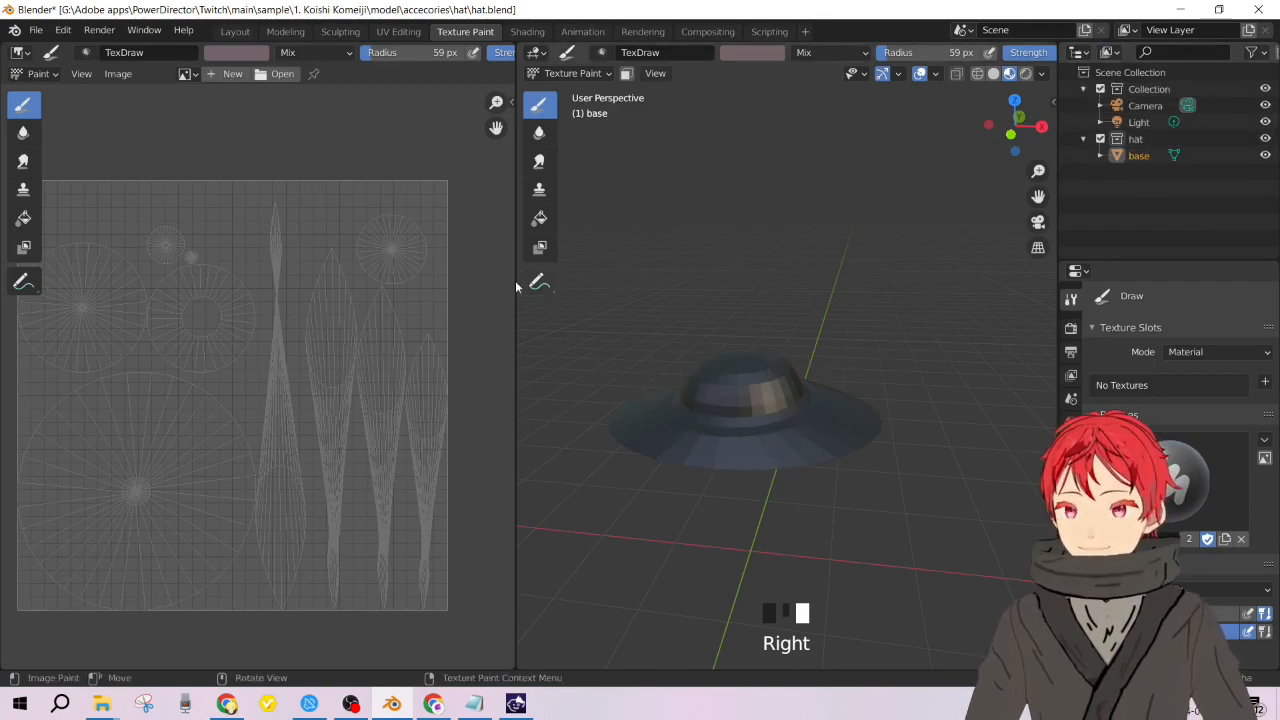
Create a blank 1024 × 1024 px image named Untitled with alpha in the image editor.
left_click(226, 76)
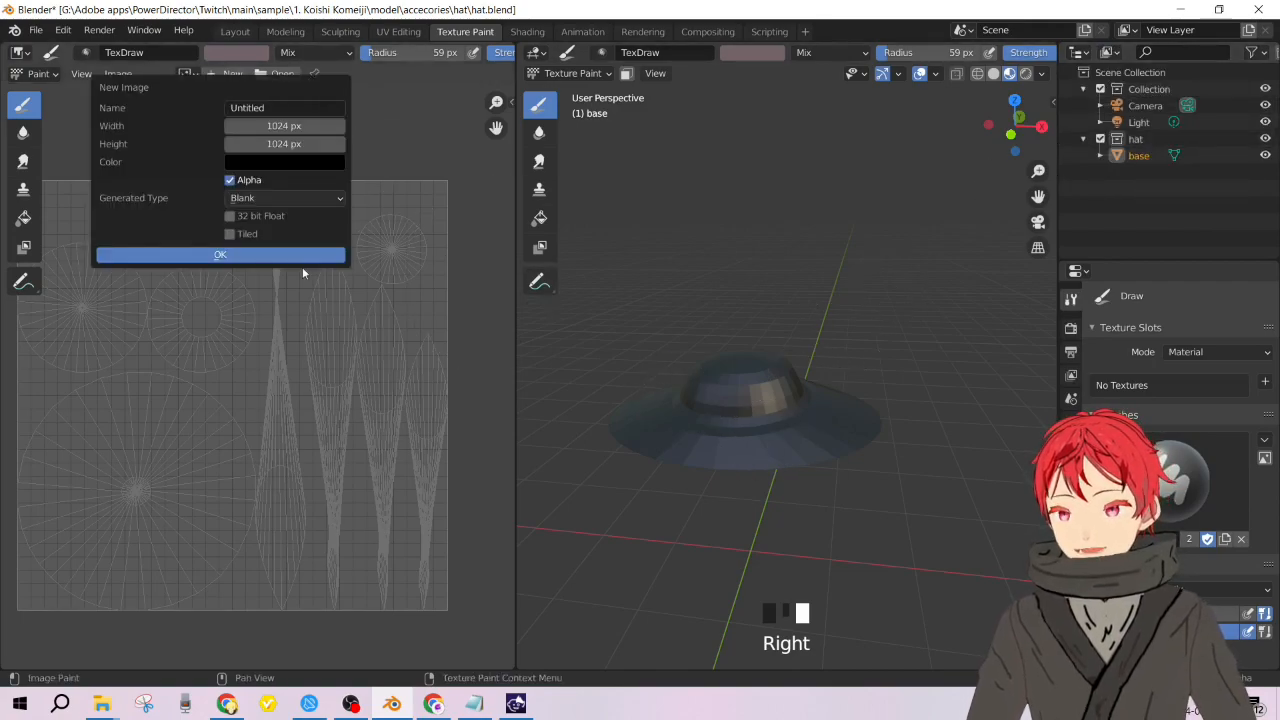
left_click(264, 258)
scroll(263, 437, "down", 3)
Paint test strokes over two UV discs in the image, undo each one, and try painting directly on the hat's crown.
mouse_move(242, 428)
left_mouse_down()
mouse_move(191, 449)
mouse_move(177, 486)
mouse_move(95, 510)
left_mouse_up()
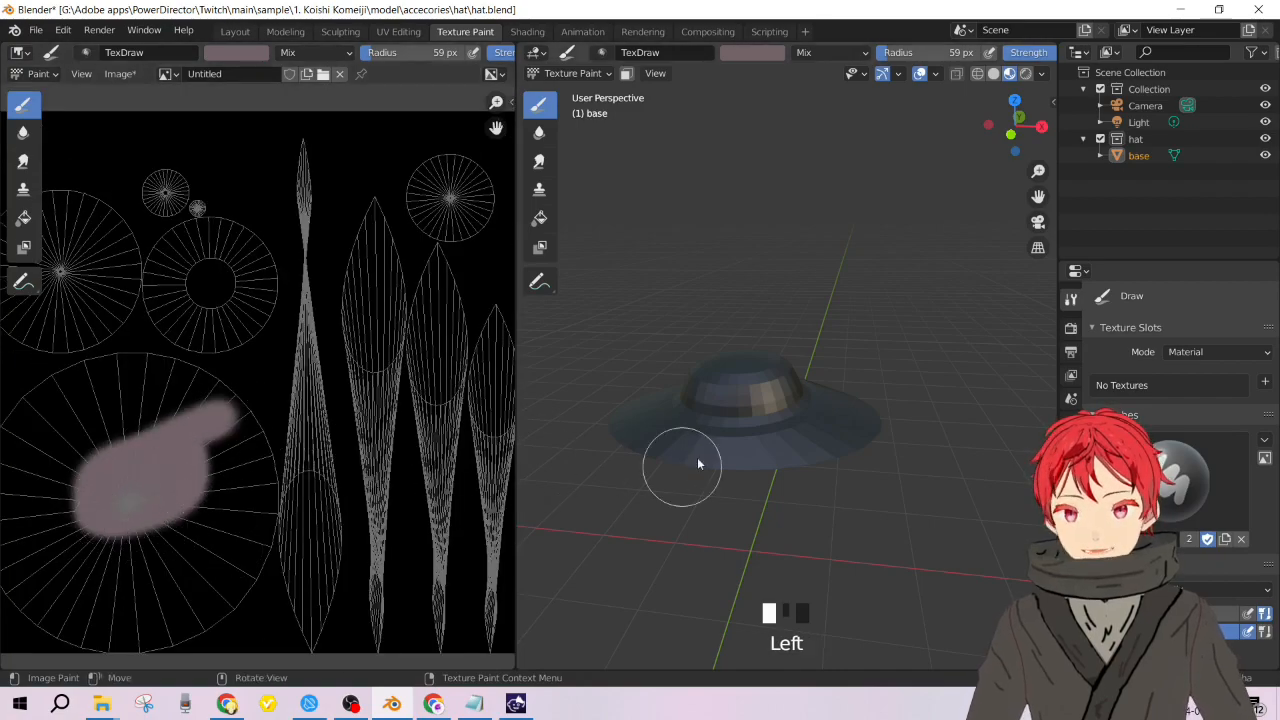
mouse_move(741, 442)
middle_mouse_down()
mouse_move(837, 314)
mouse_move(917, 309)
mouse_move(915, 505)
mouse_move(700, 445)
middle_mouse_up()
key("ctrl+z")
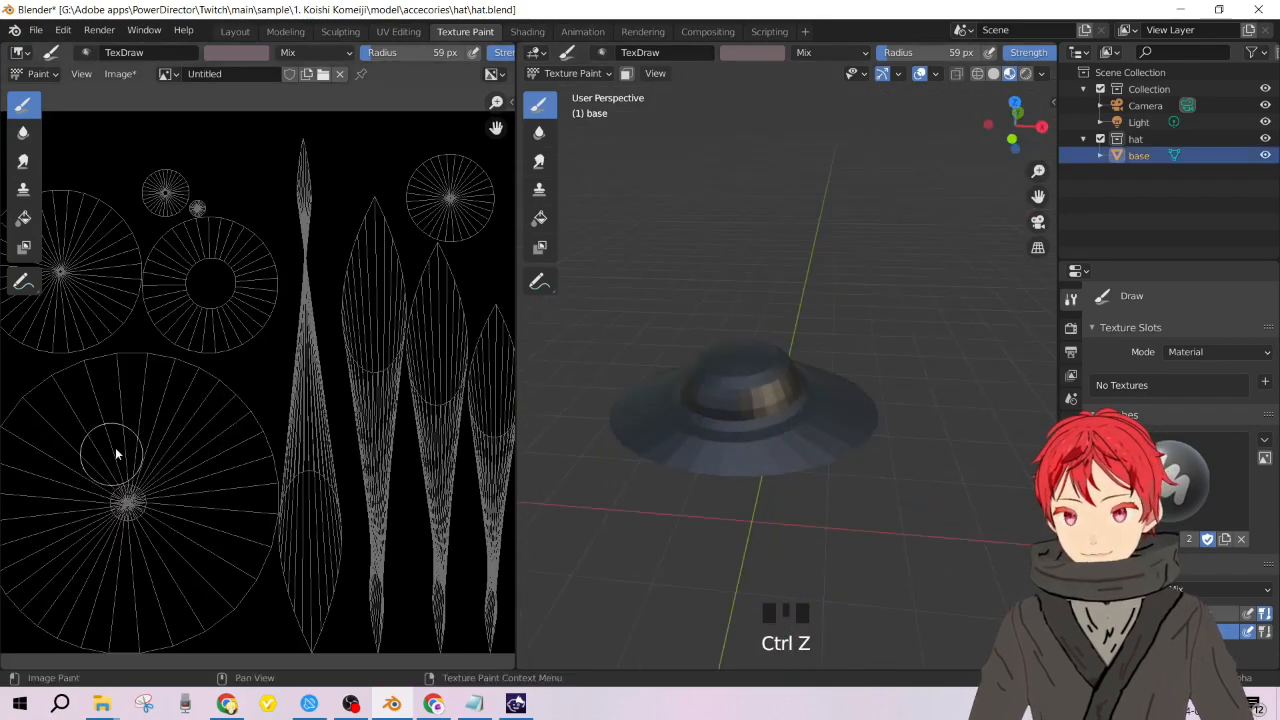
scroll(160, 425, "down", 3)
scroll(190, 392, "up", 3)
left_click_drag(114, 286, 109, 297)
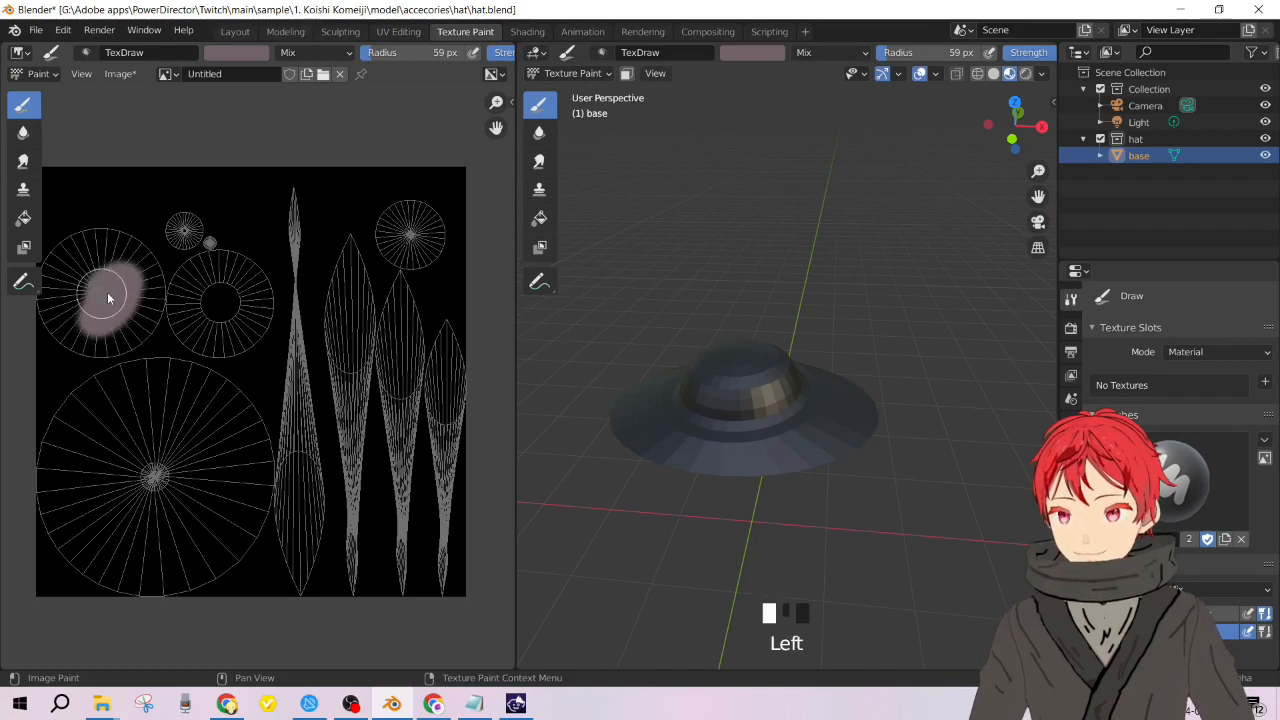
scroll(766, 377, "up", 4)
key("ctrl+z")
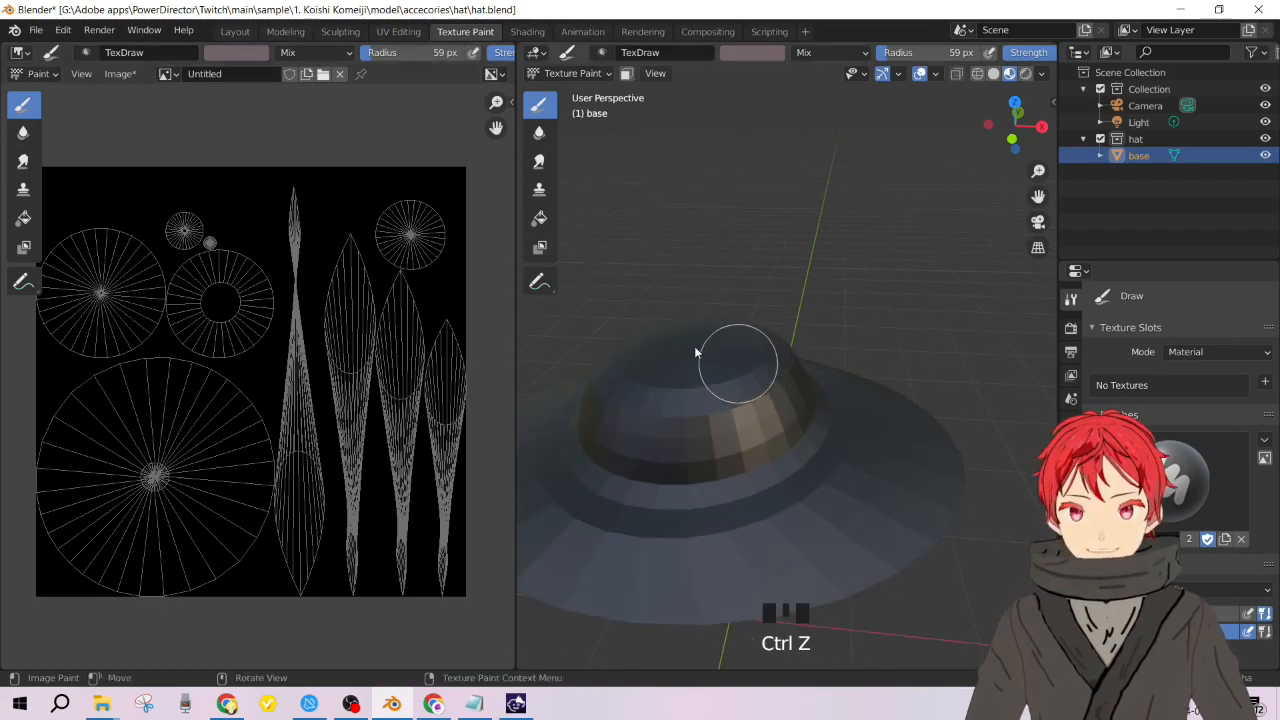
mouse_move(716, 387)
left_mouse_down()
mouse_move(706, 486)
mouse_move(756, 525)
left_mouse_up()
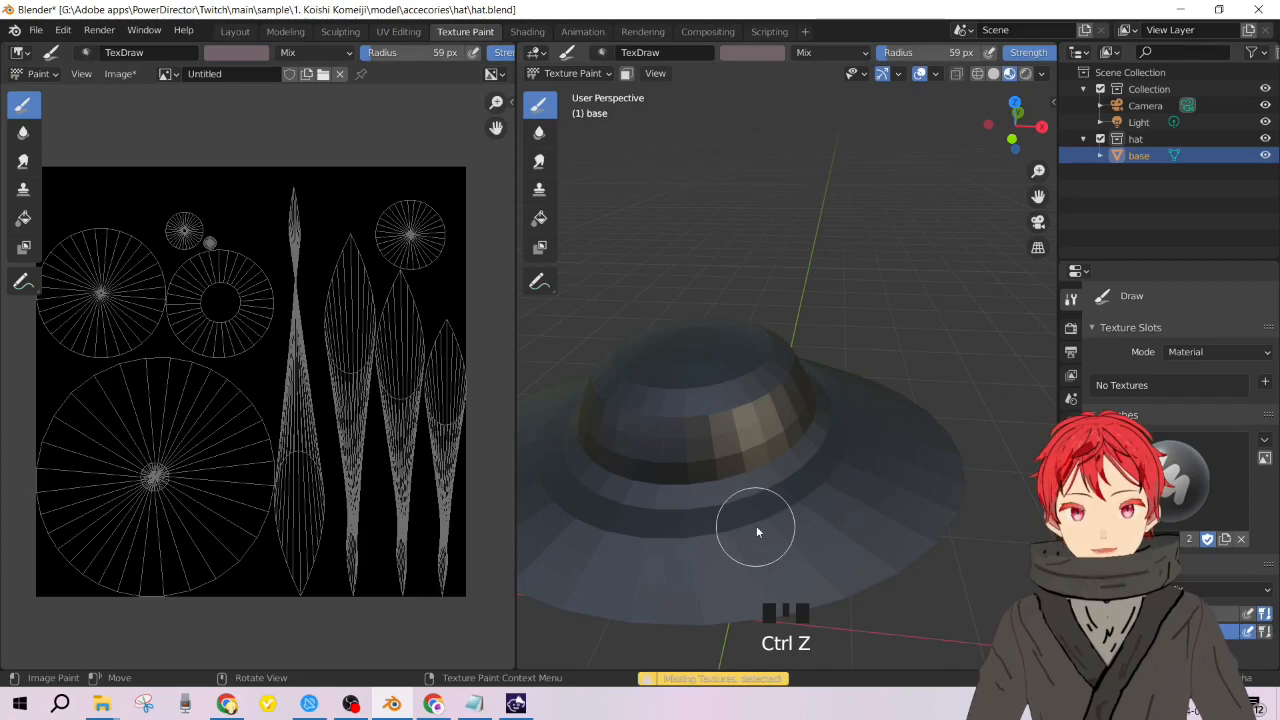
Add a 1024 × 1024 px Base Color texture paint slot for the hat and display its image in the image editor.
left_click(1265, 383)
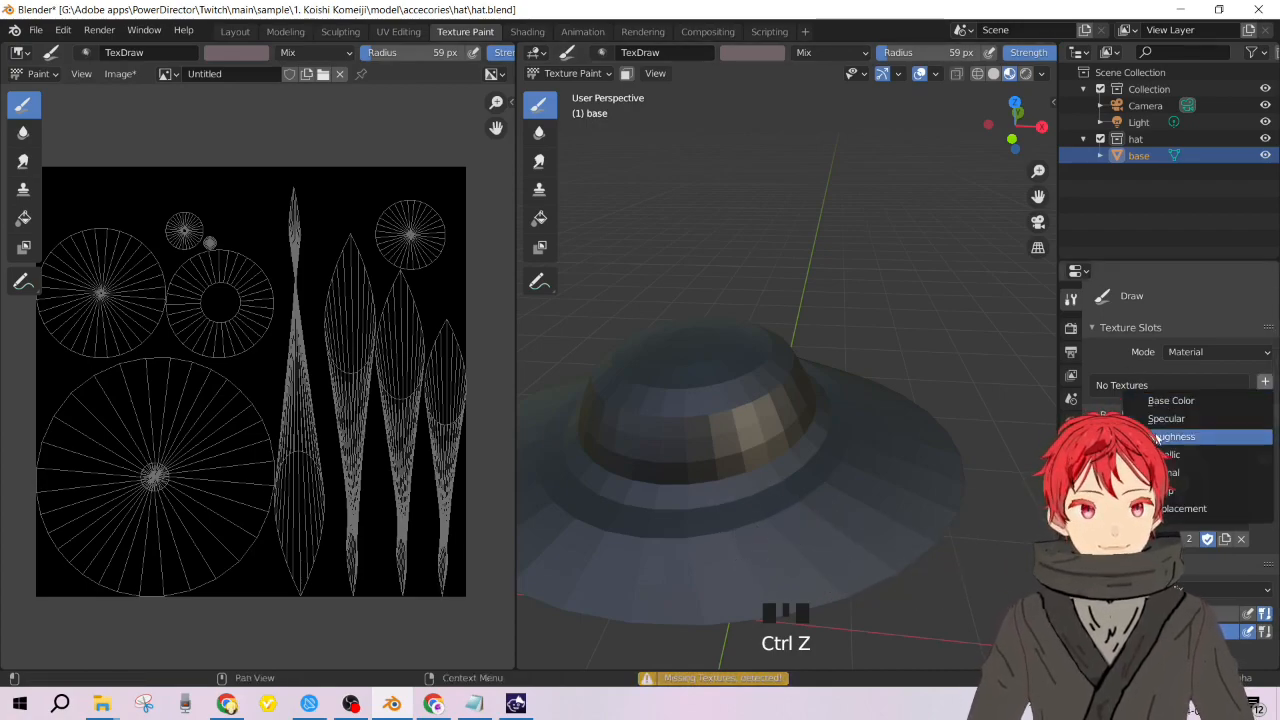
left_click(1172, 400)
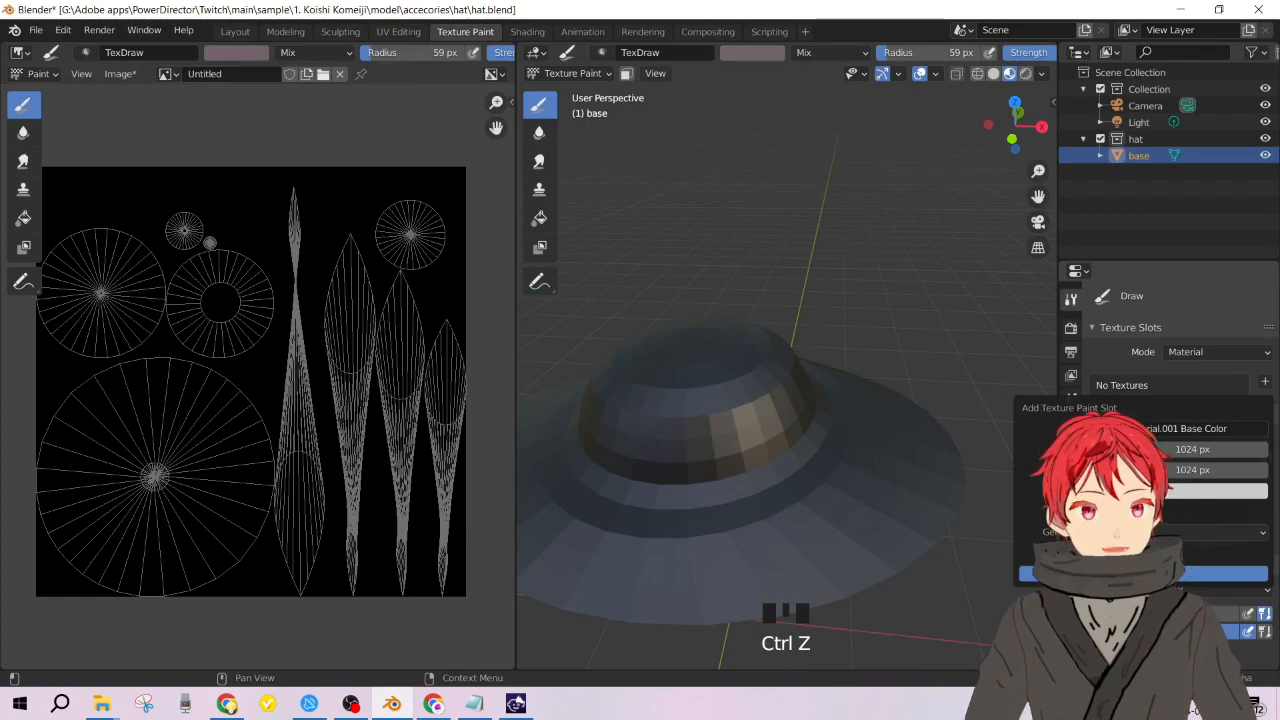
left_click(1140, 573)
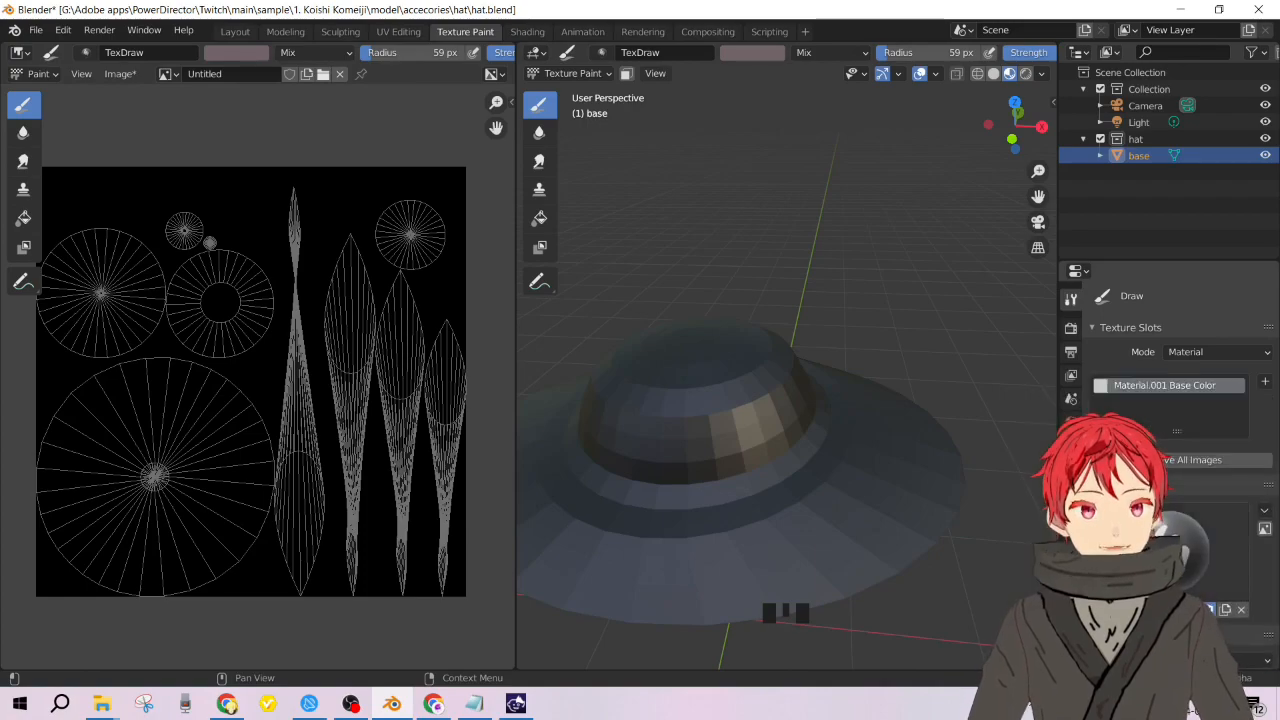
left_click(166, 74)
left_click(232, 99)
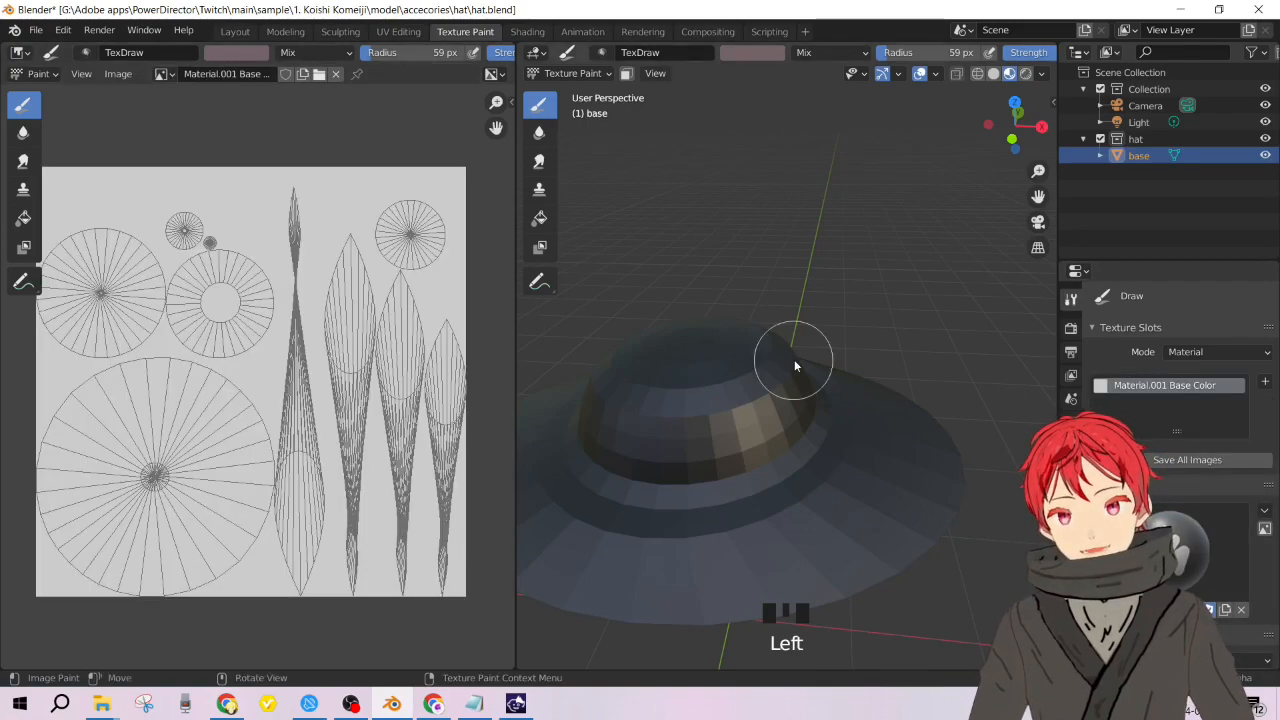
Paint test strokes on the hat's crown and brim in the 3D view, undoing each one.
scroll(777, 420, "down", 3)
left_click(741, 374)
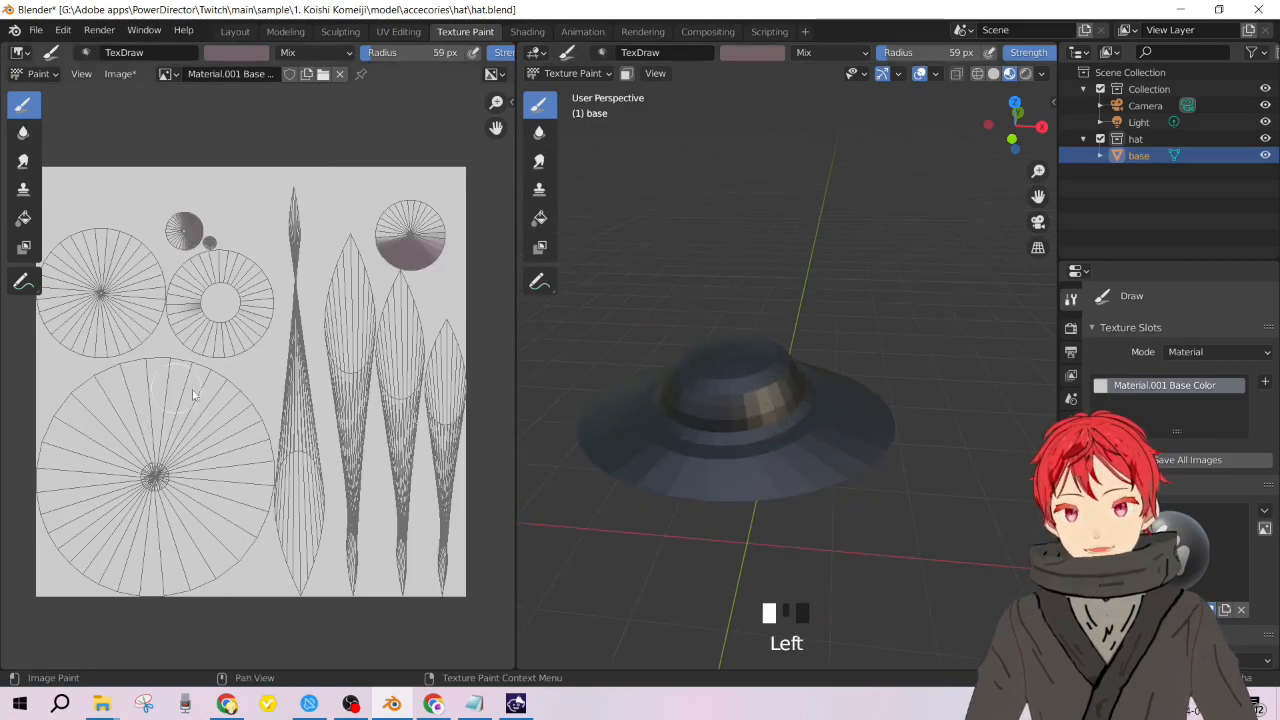
key("ctrl+z")
mouse_move(725, 418)
middle_mouse_down()
mouse_move(722, 471)
mouse_move(671, 434)
mouse_move(891, 409)
mouse_move(854, 398)
middle_mouse_up()
mouse_move(854, 400)
left_mouse_down()
mouse_move(831, 414)
mouse_move(964, 478)
left_mouse_up()
key("ctrl+z")
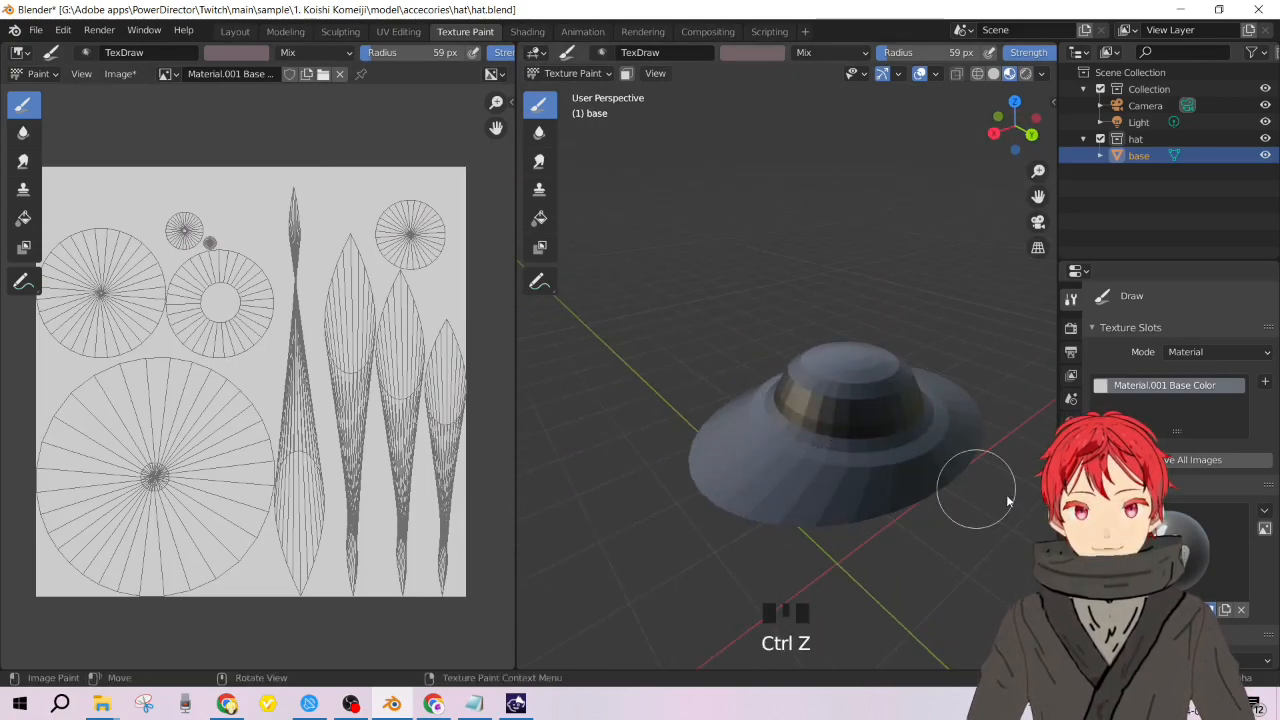
mouse_move(918, 440)
middle_mouse_down()
mouse_move(875, 381)
mouse_move(900, 440)
middle_mouse_up()
Open the hat's material properties and remove the Material.001 slot from the object.
left_click(1071, 575)
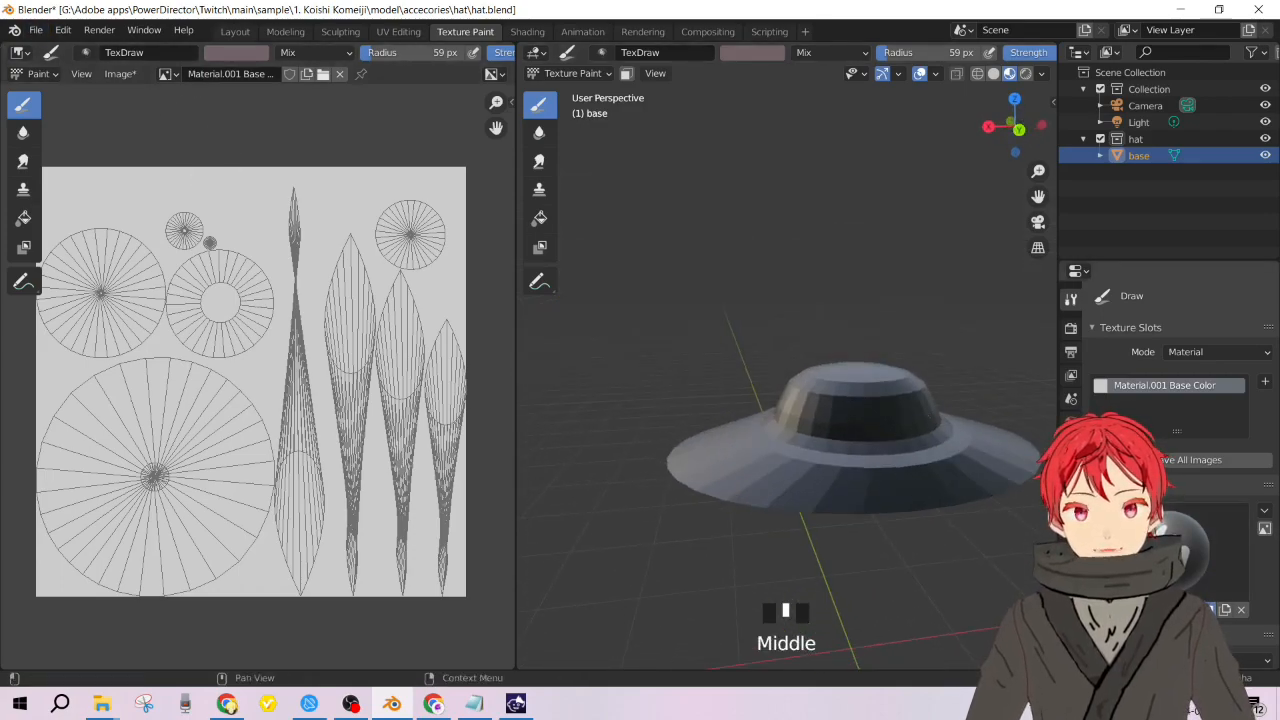
left_click(1214, 500)
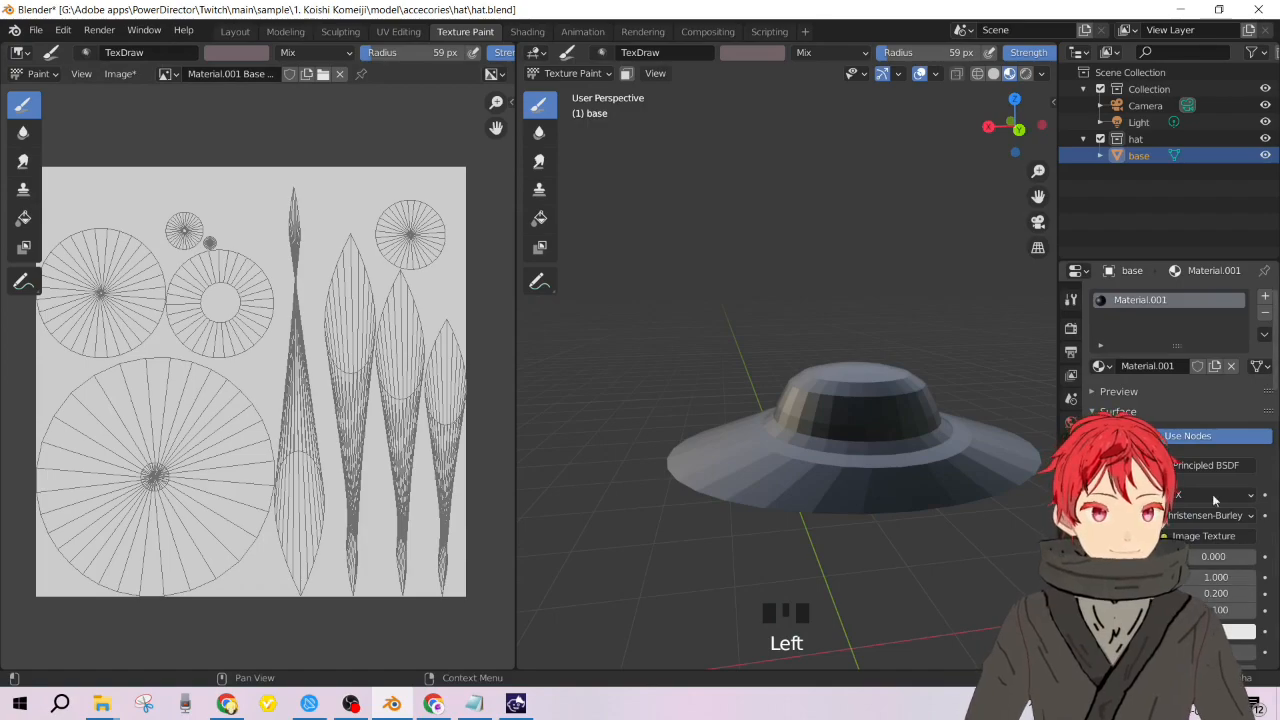
left_click(1265, 312)
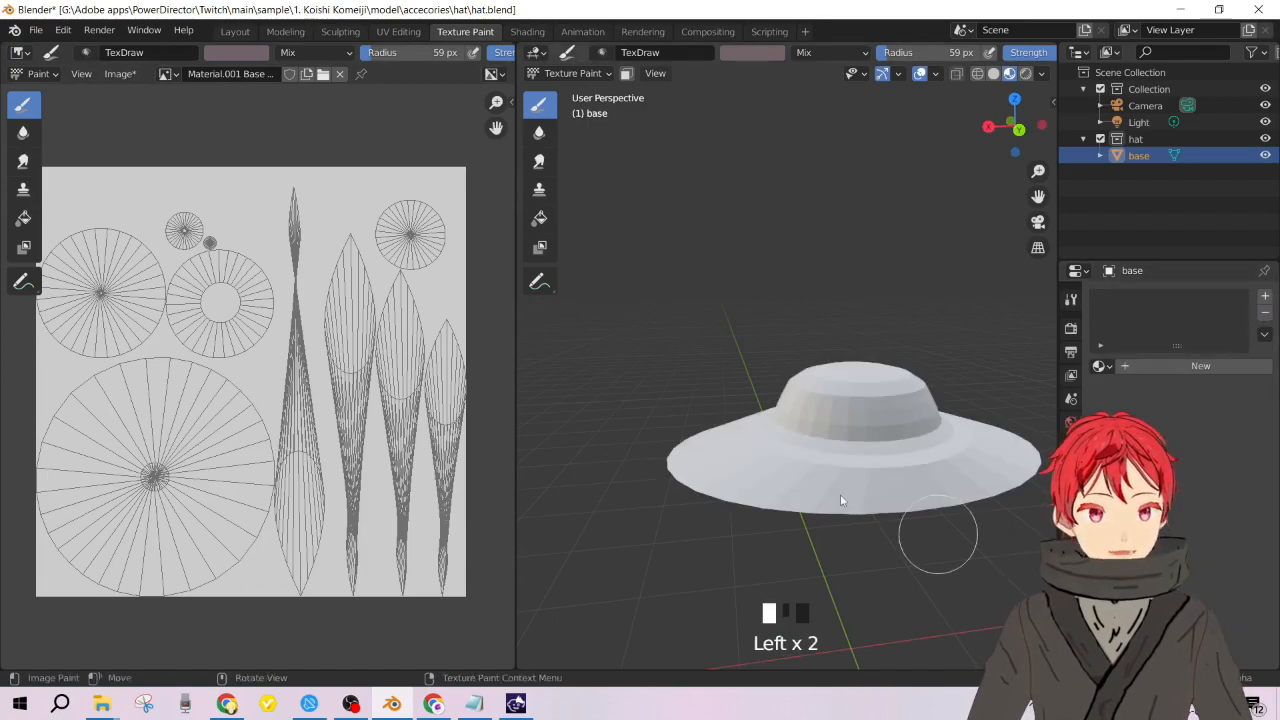
middle_click_drag(769, 471, 731, 457)
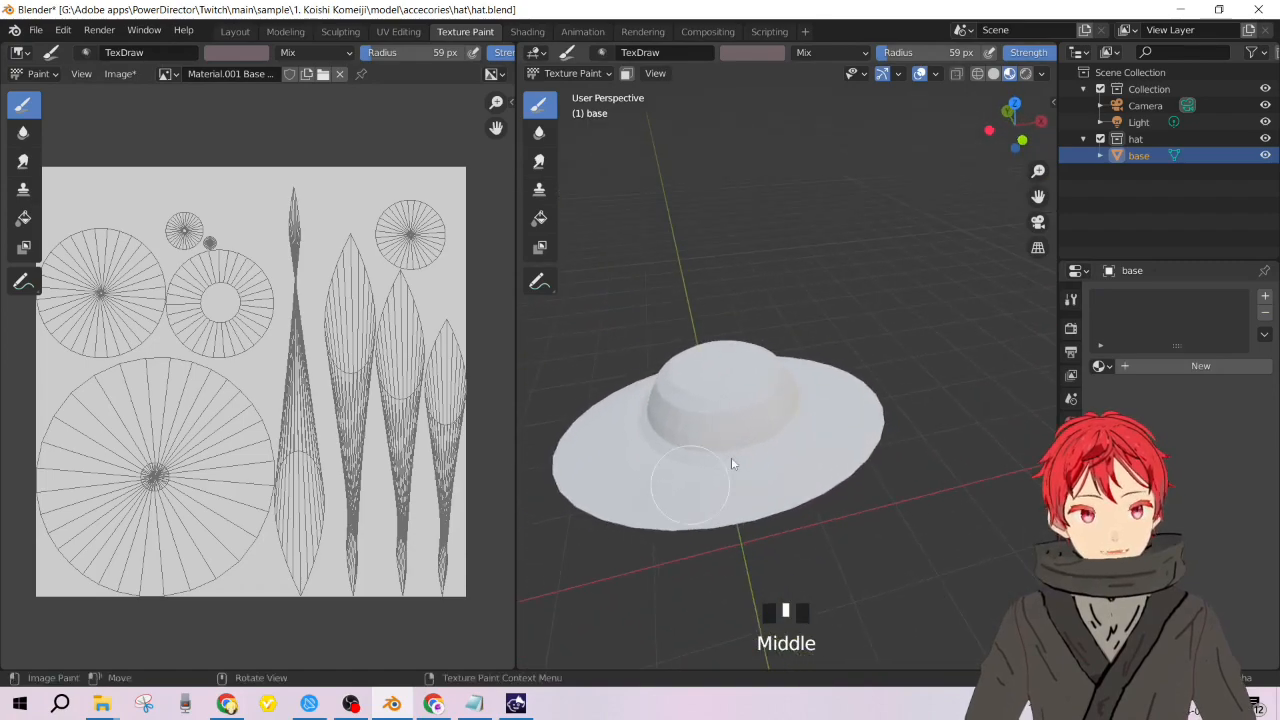
Try painting on the hat without a material, and create a new material for it in its material properties.
left_click(571, 467)
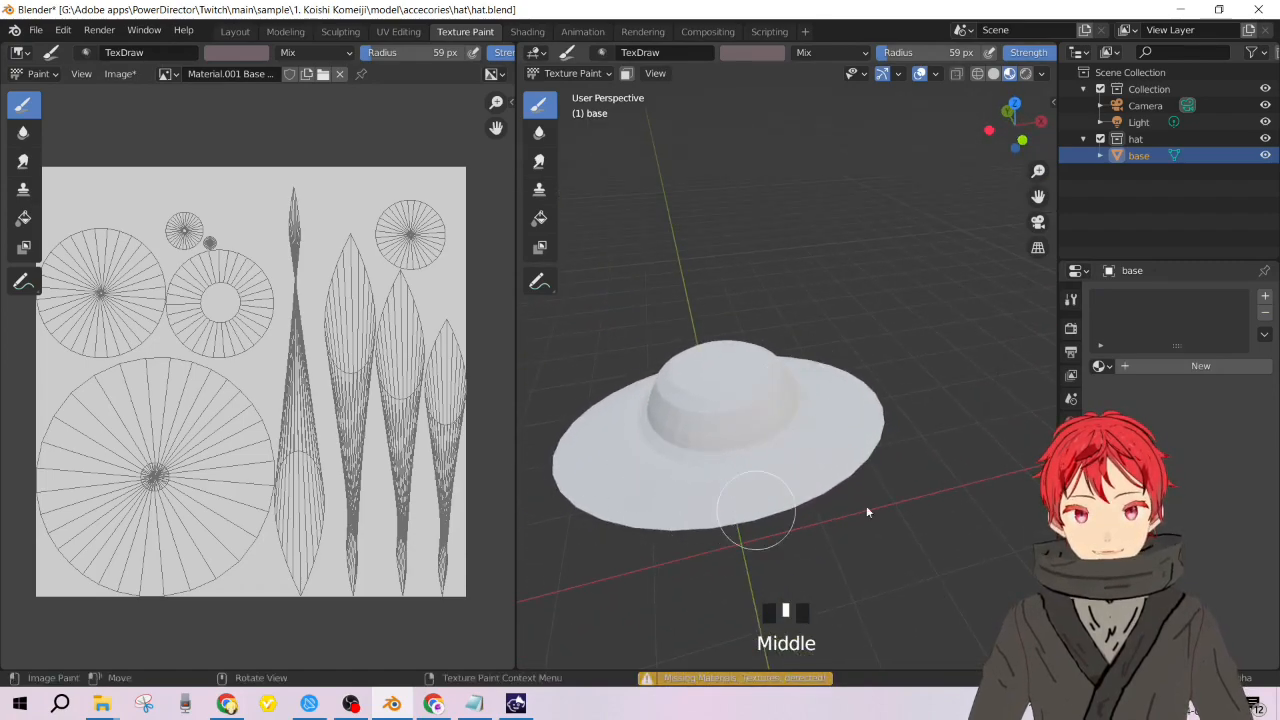
left_click(1071, 422)
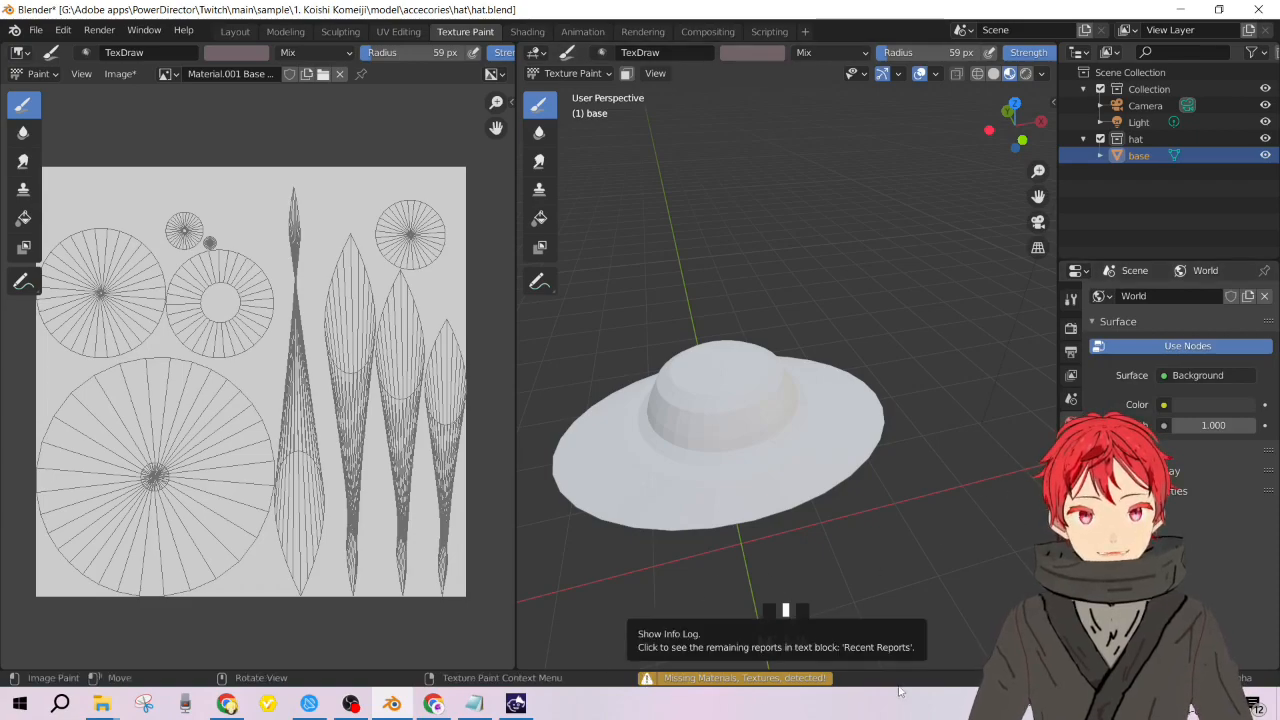
left_click(1071, 594)
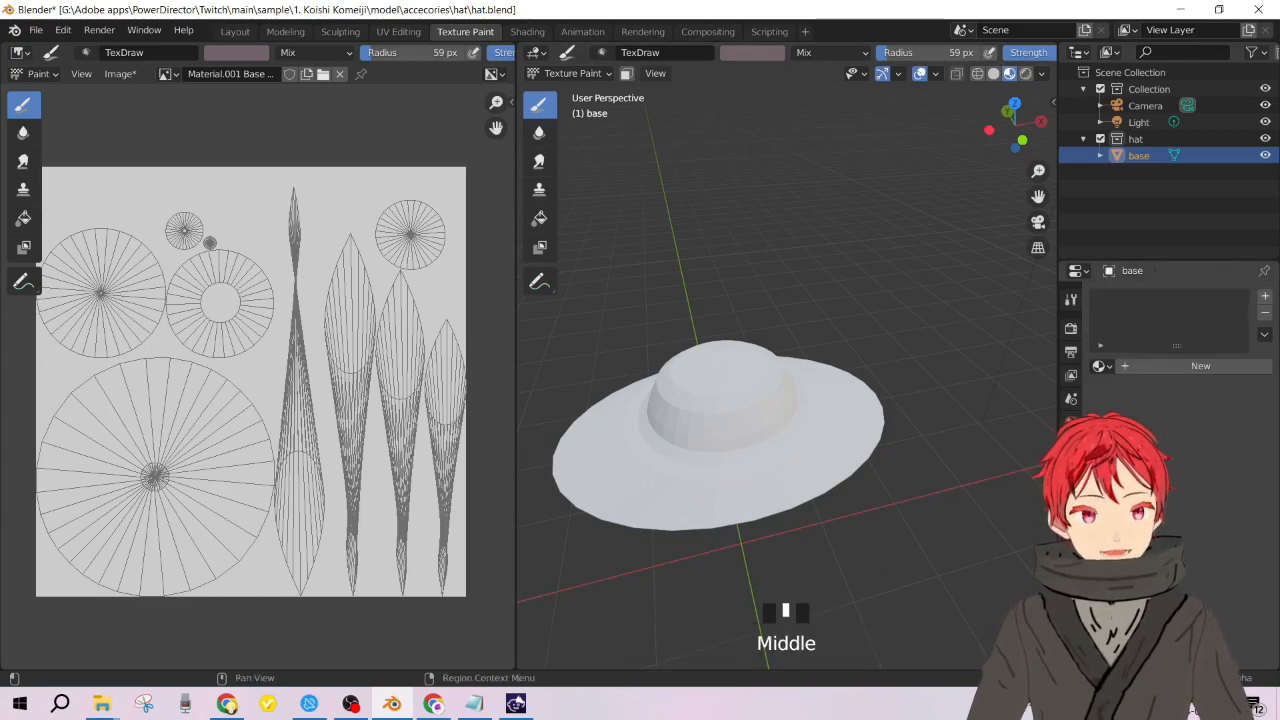
left_click(1183, 365)
Feed the new material's base color from an Image Texture using the existing Material.001 Base Color image.
scroll(1227, 533, "down", 2)
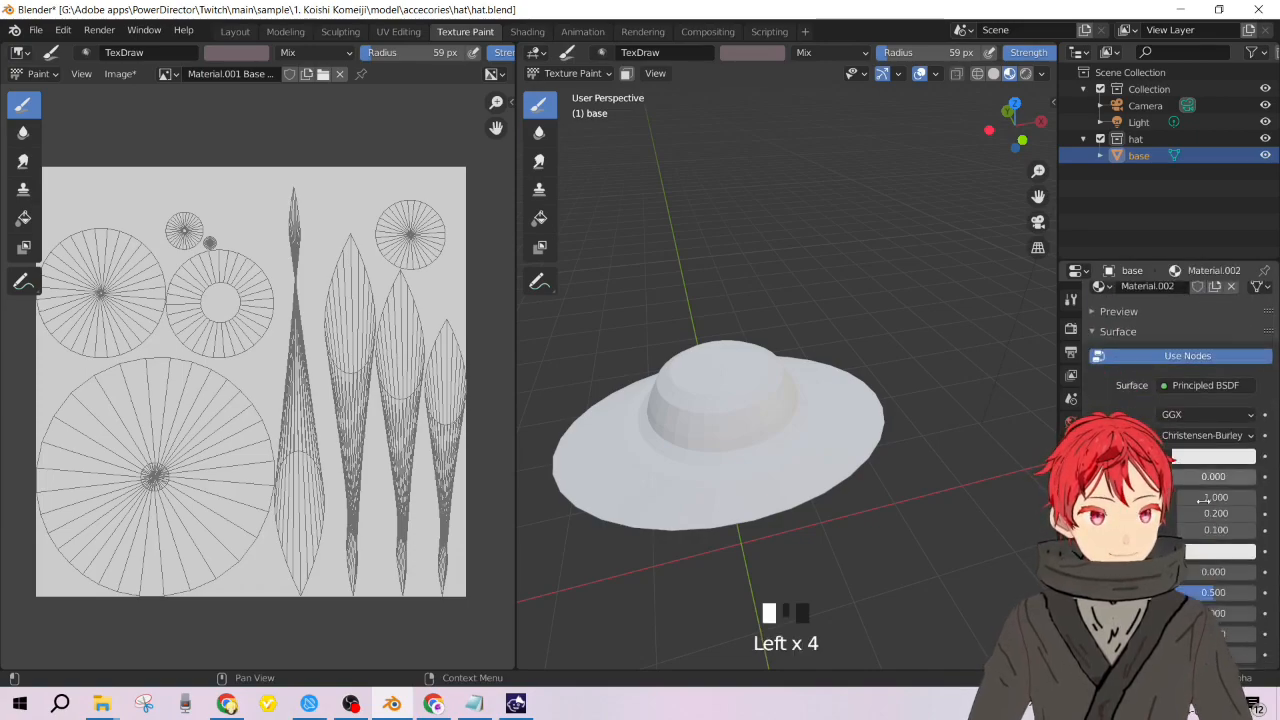
left_click(1164, 456)
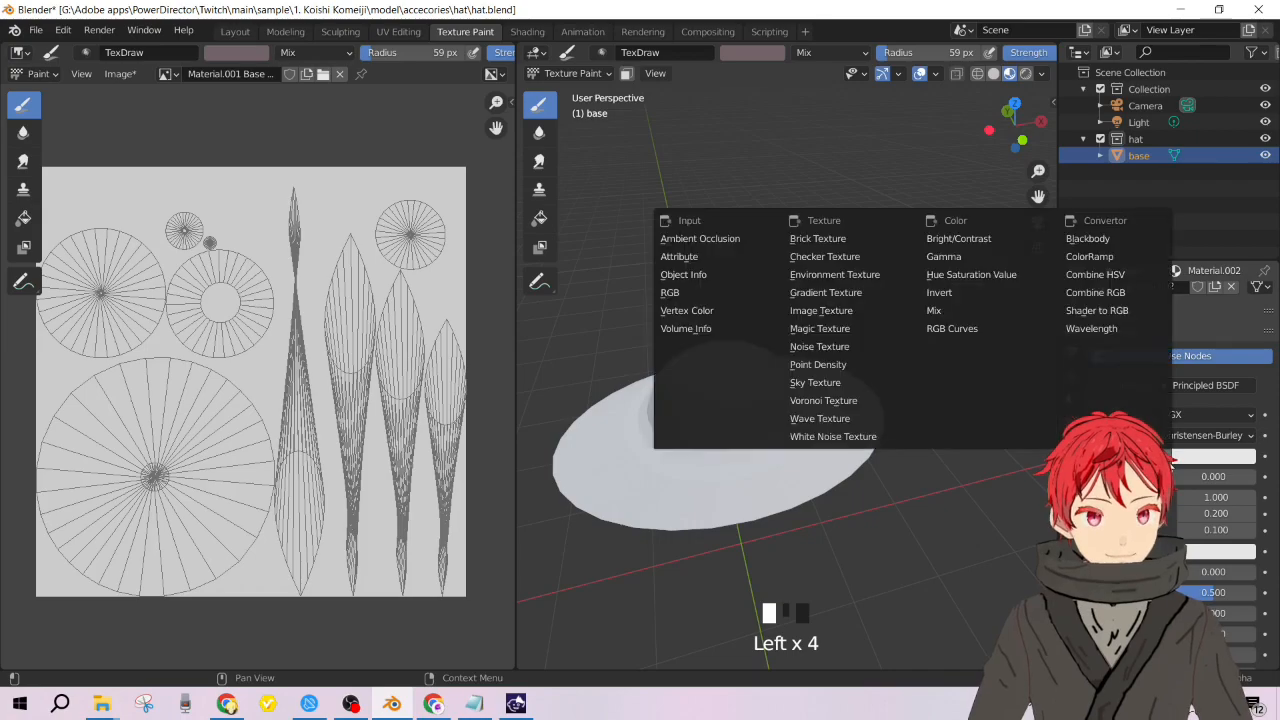
left_click(840, 310)
left_click(1125, 476)
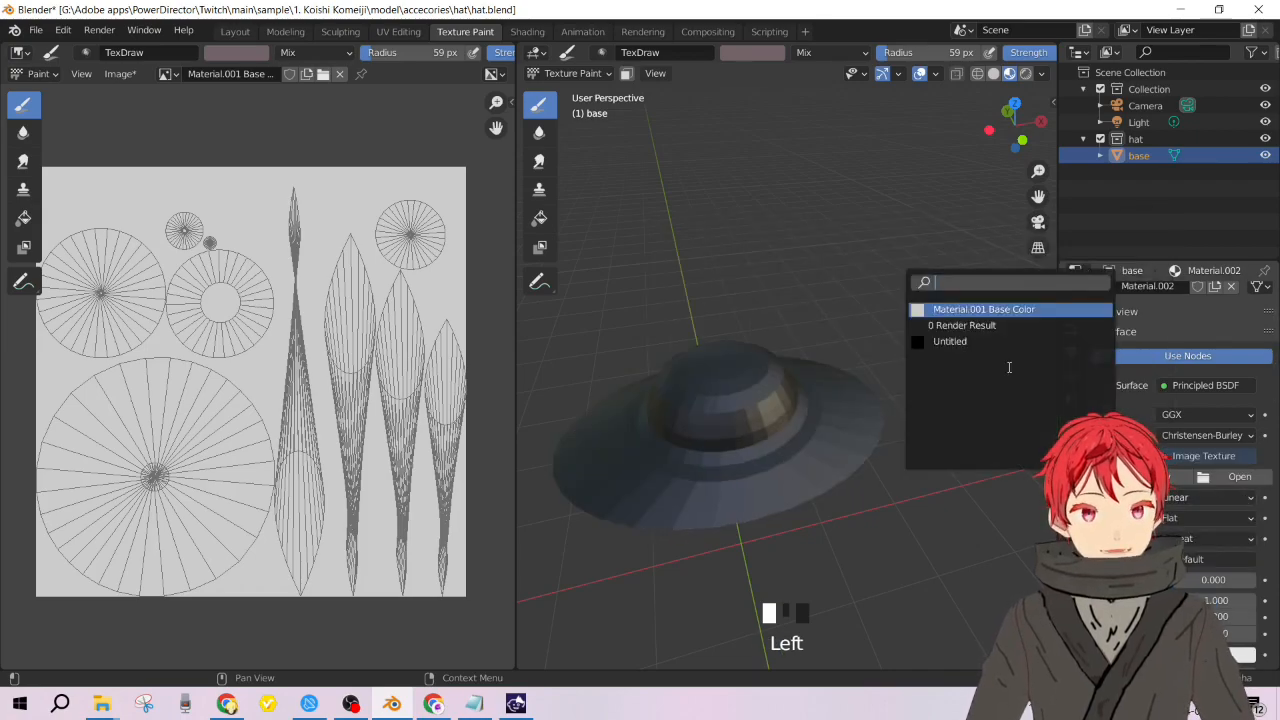
left_click(1000, 310)
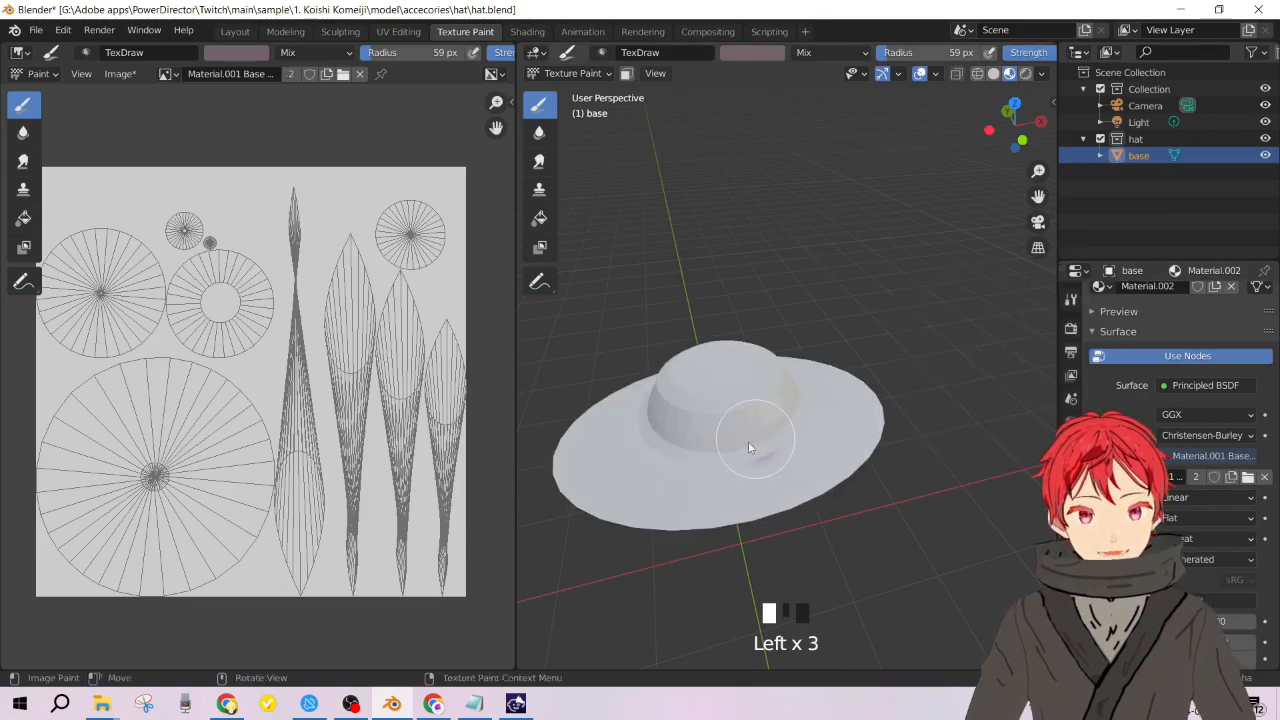
Paint strokes over the hat's brim and crown in the 3D view from two different sides.
left_click_drag(826, 400, 787, 490)
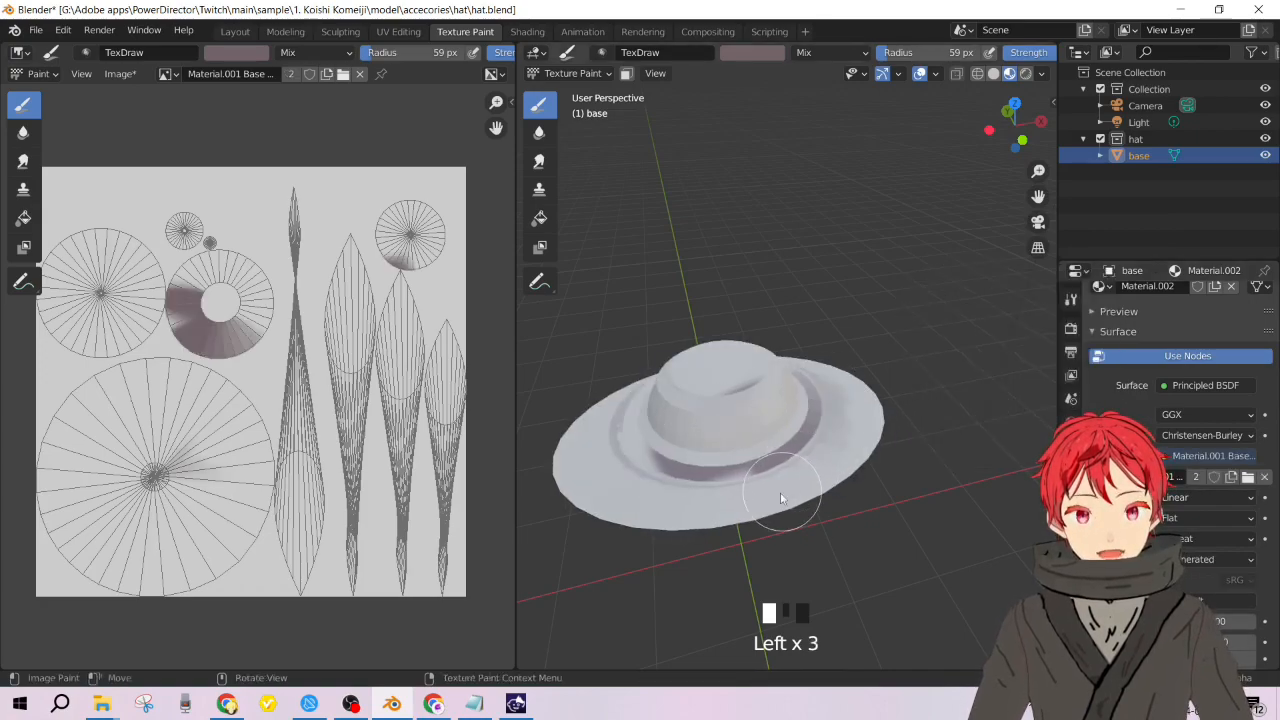
scroll(781, 497, "up", 4)
left_click(691, 490)
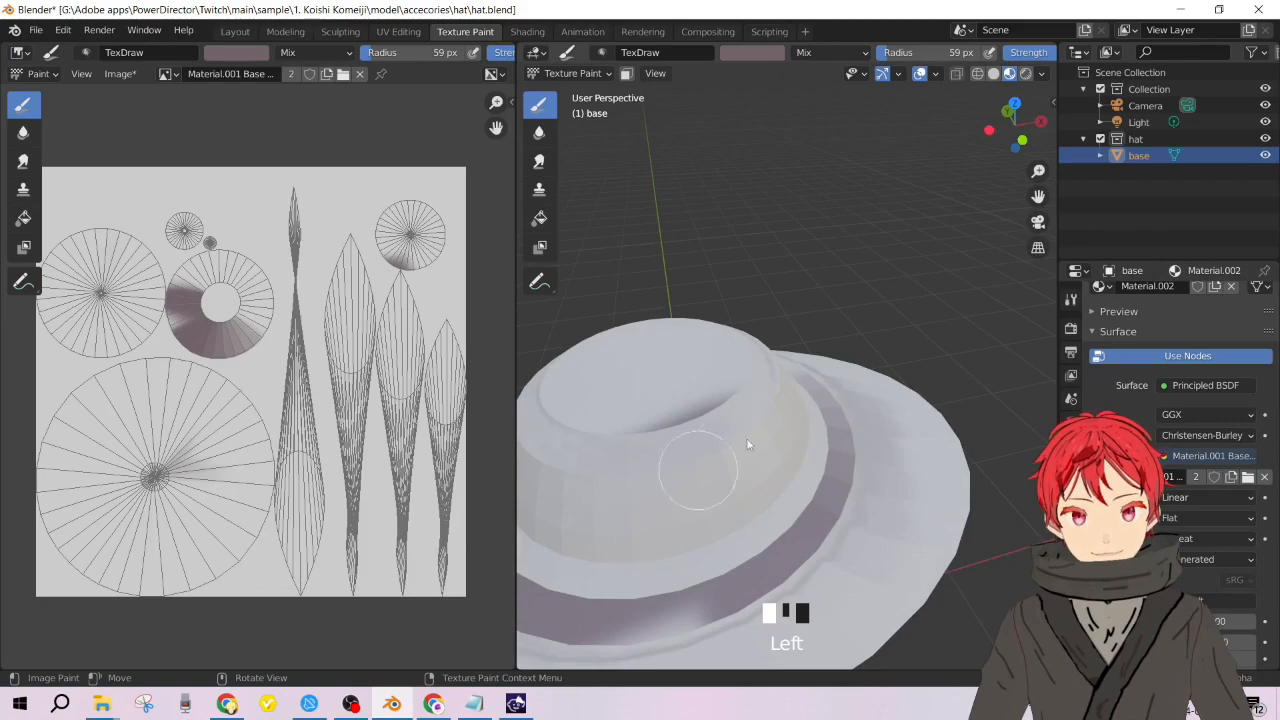
middle_click_drag(704, 510, 830, 455)
scroll(791, 549, "down", 5)
left_click(749, 404)
scroll(755, 460, "up", 4)
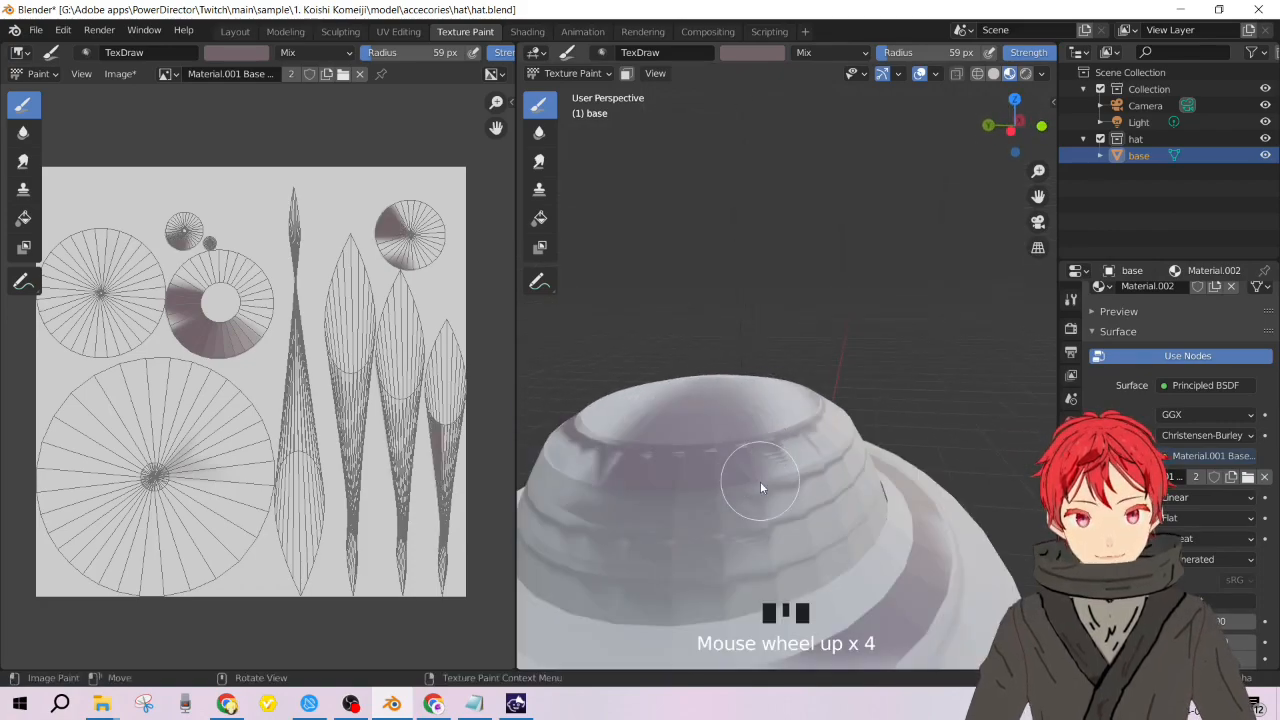
scroll(768, 440, "down", 2)
Set the brush radius to 31 px and paint across the ring-shaped UV island in the image.
key("f")
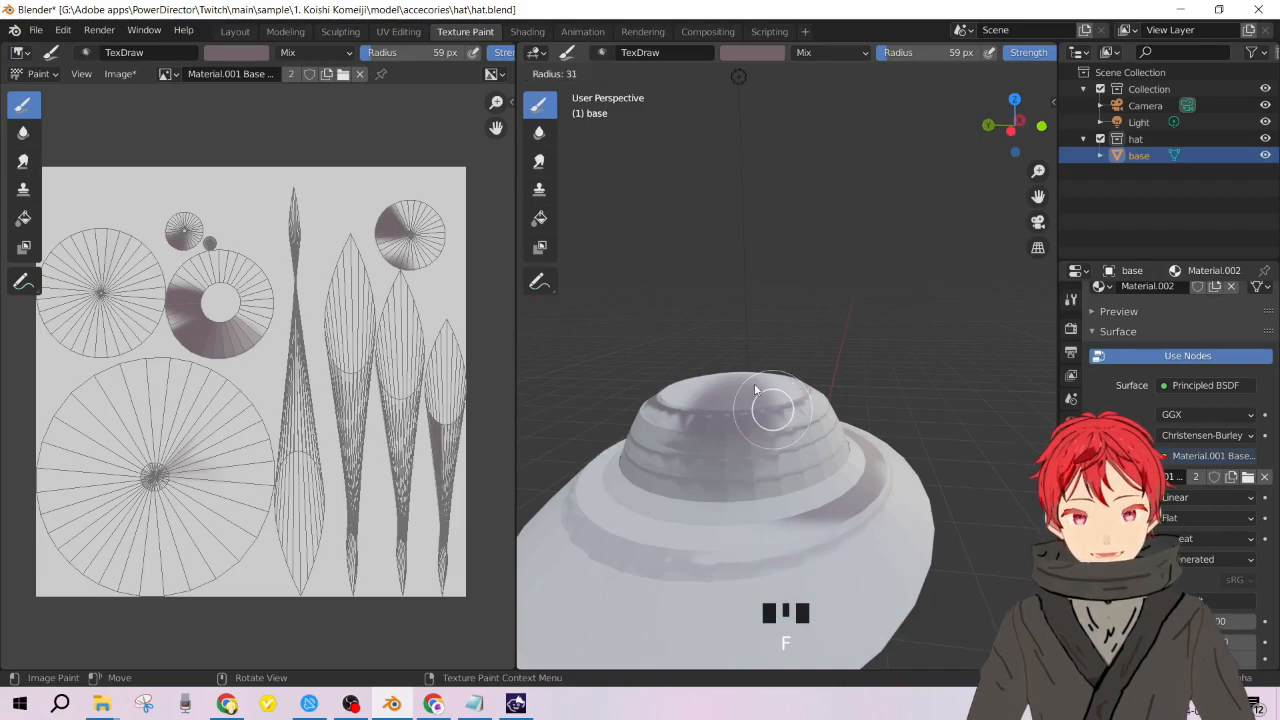
left_click(755, 390)
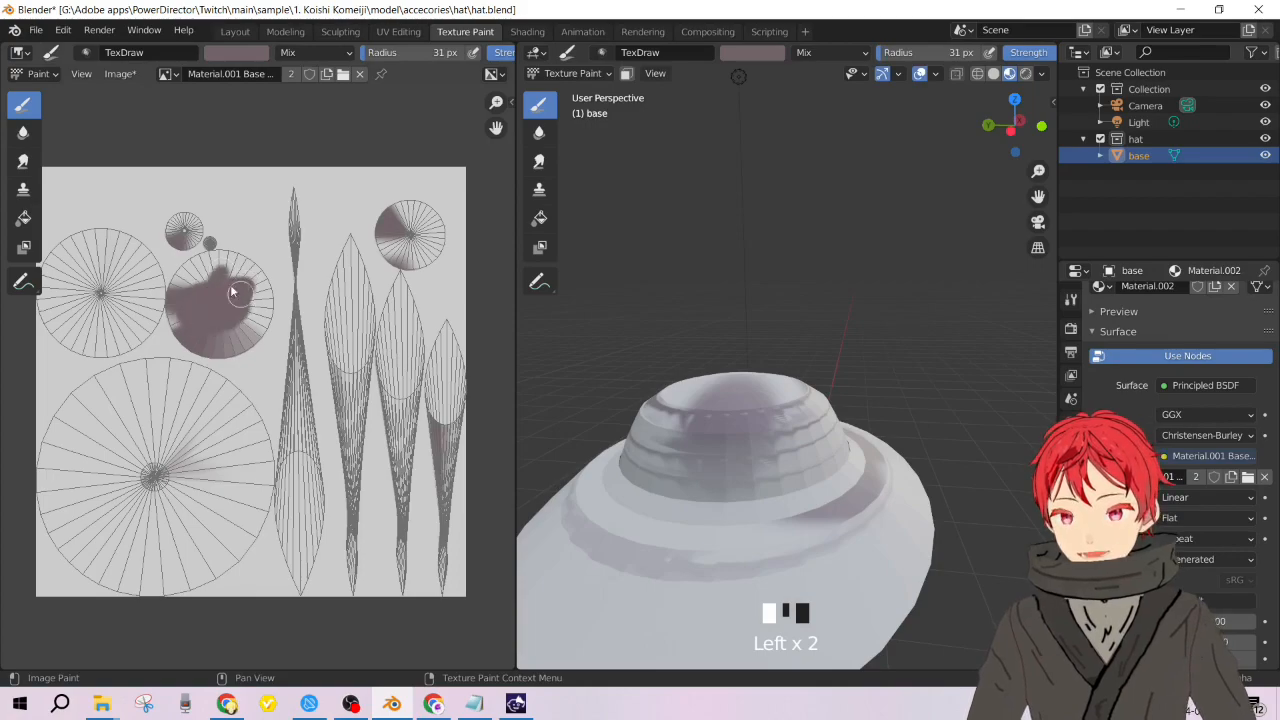
left_click_drag(232, 291, 238, 303)
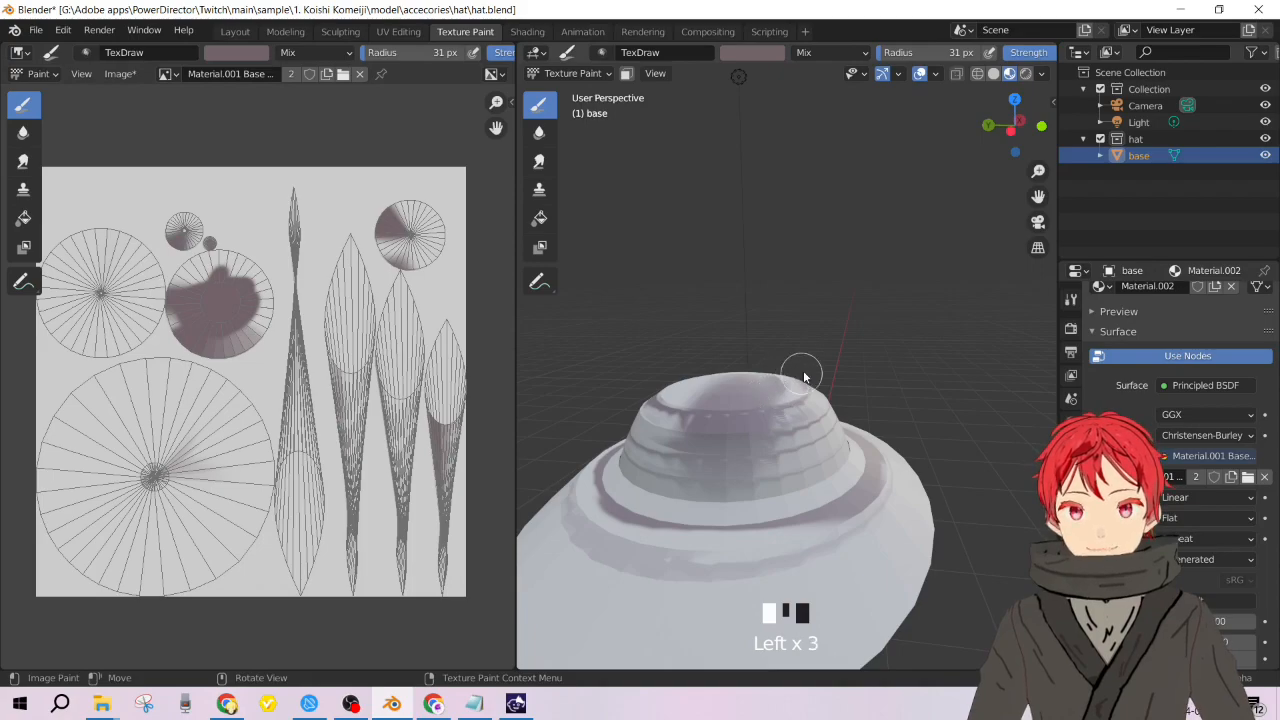
Paint over the top of the hat's crown in the 3D view and across the upper-right UV disc in the image.
middle_click_drag(718, 398, 731, 438)
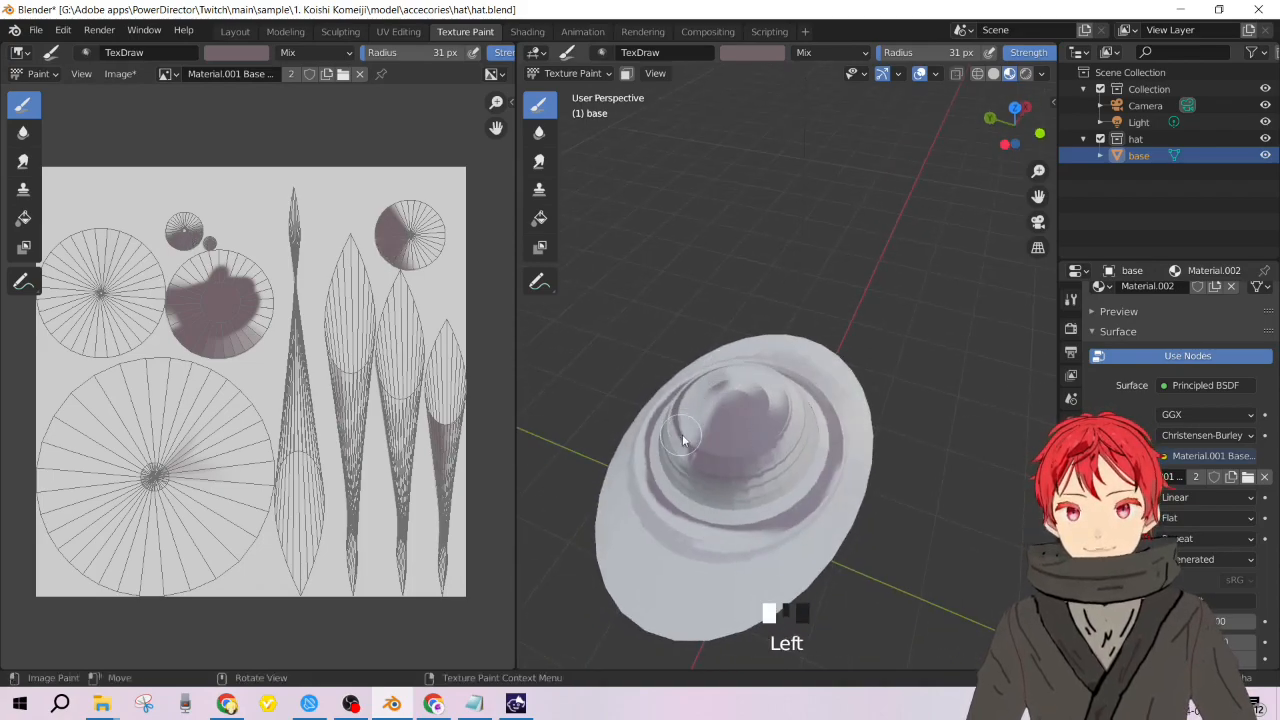
left_click(700, 410)
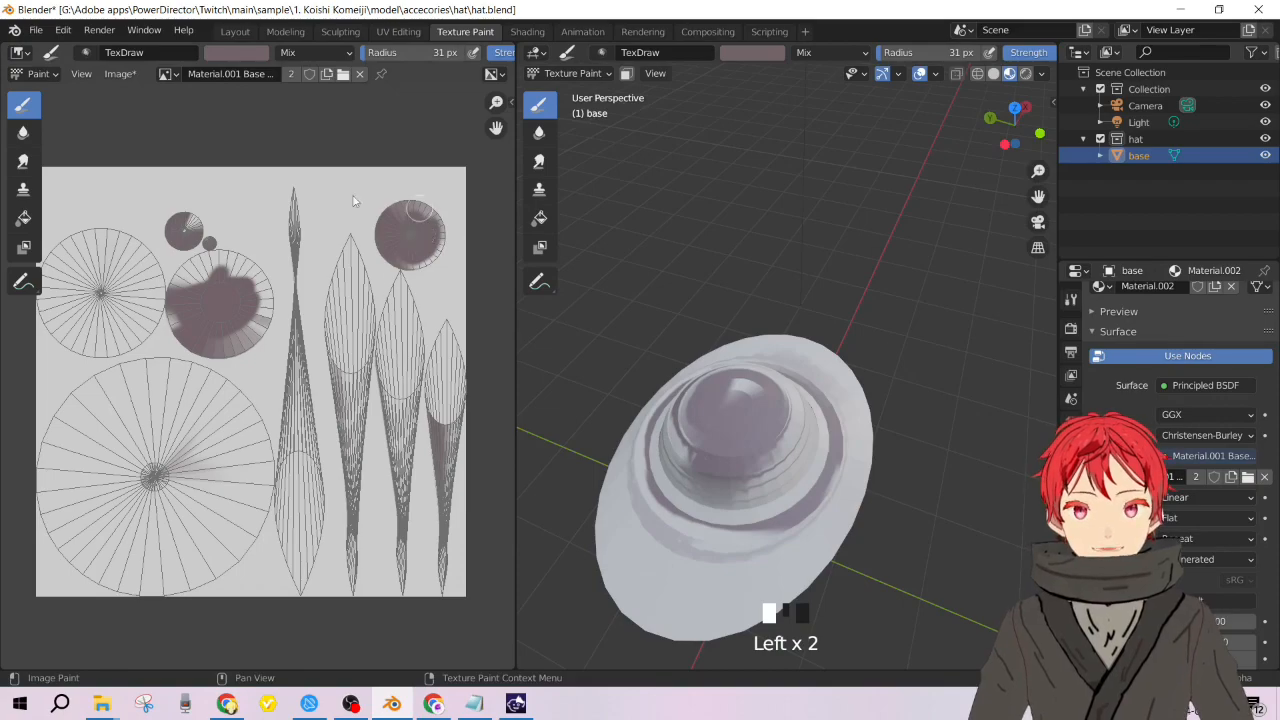
scroll(423, 215, "up", 5)
scroll(423, 216, "down", 5)
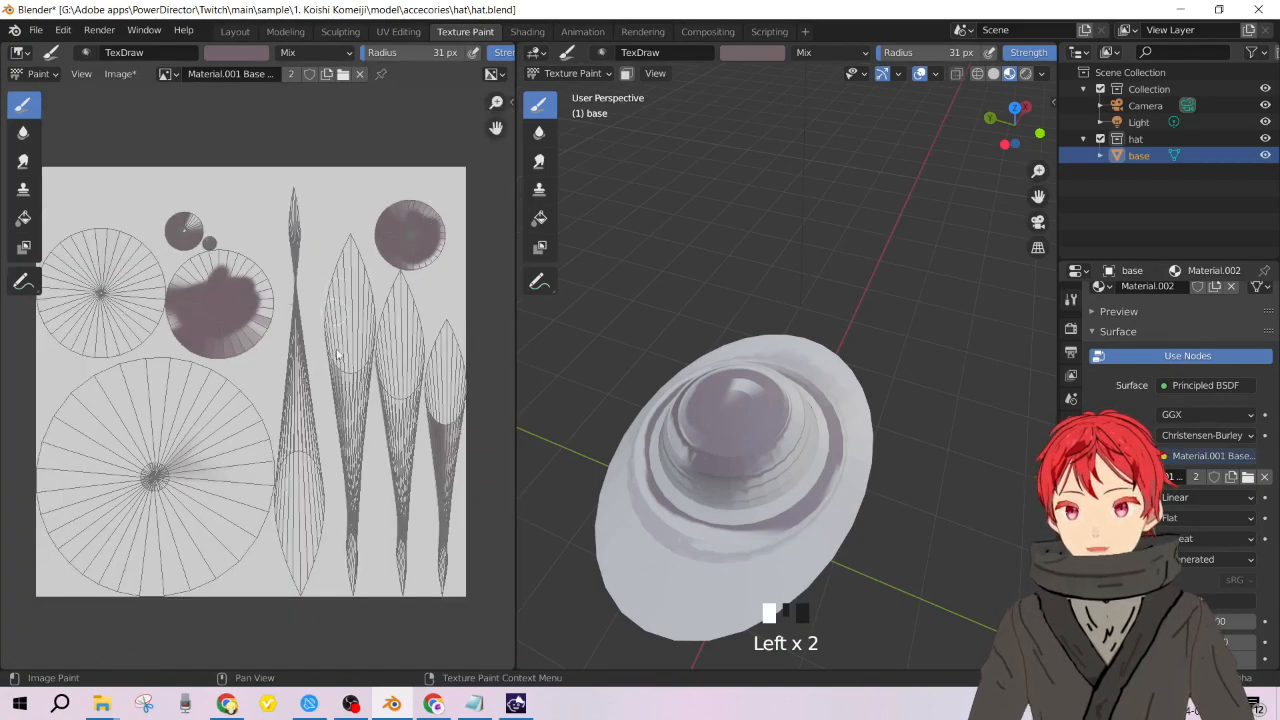
Paint strokes along the first two elongated UV islands in the image and inspect the hat from below and above.
left_click_drag(303, 423, 301, 518)
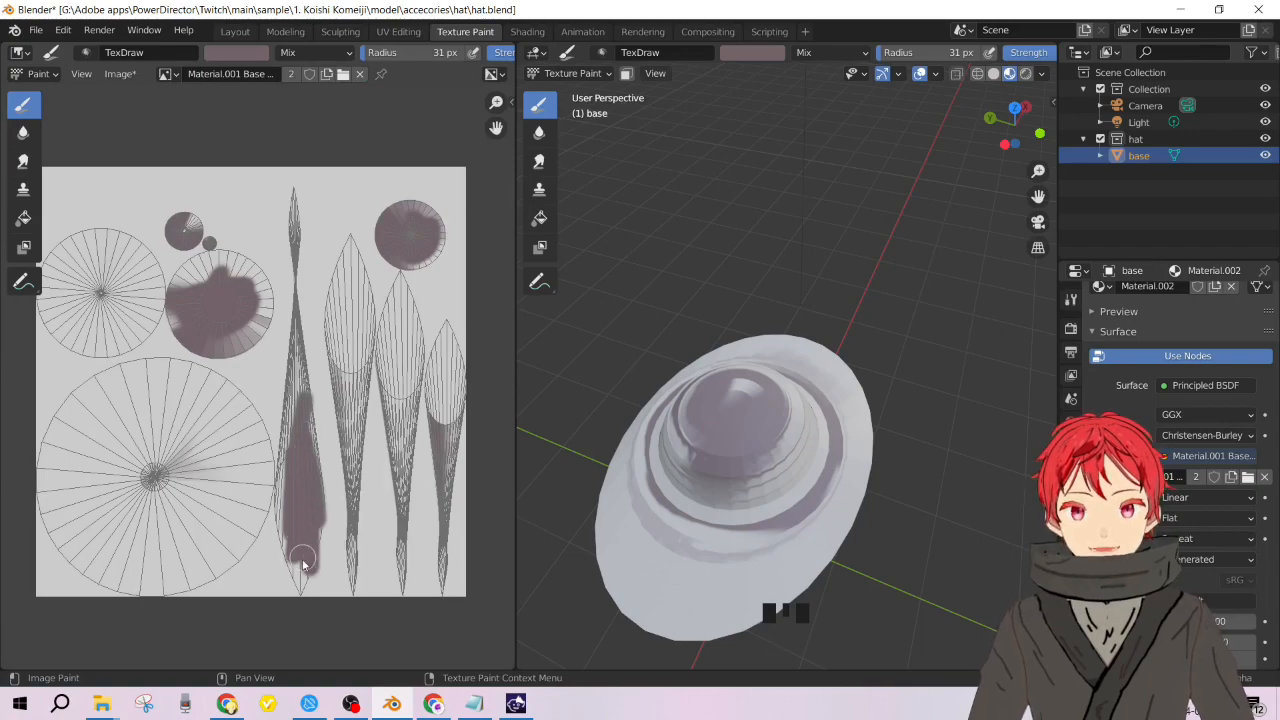
middle_click_drag(606, 483, 716, 383)
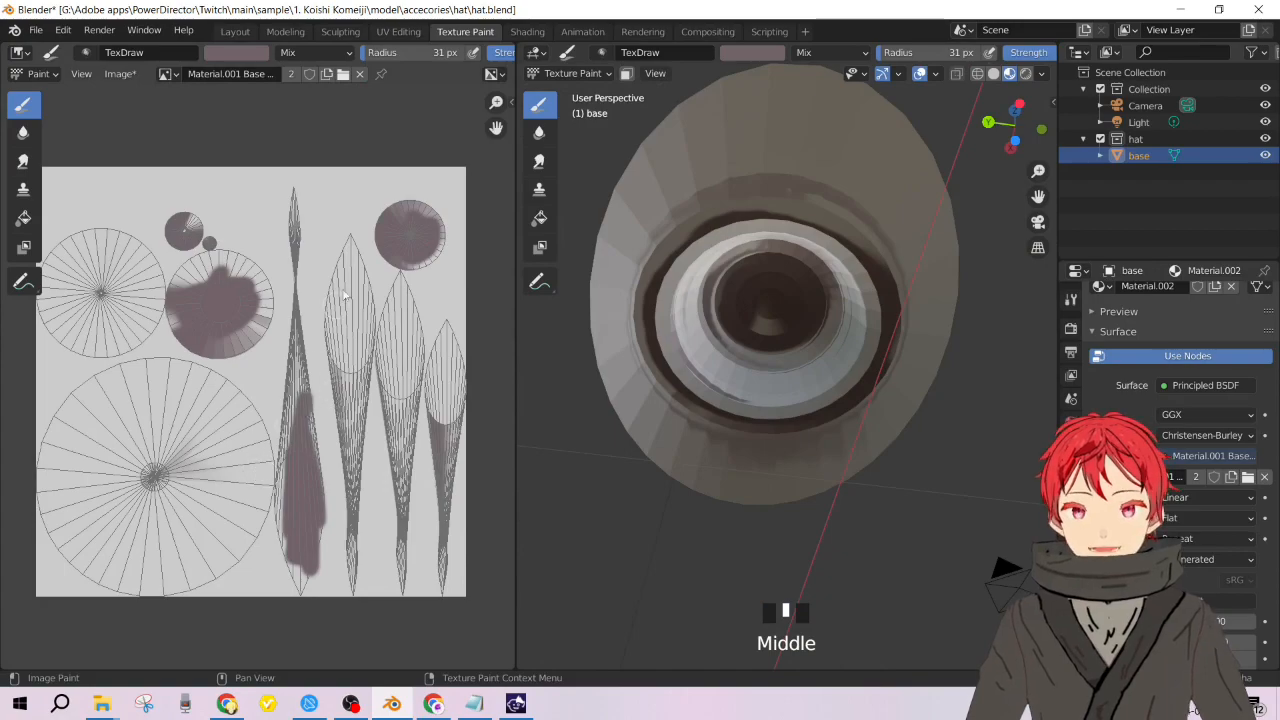
left_click_drag(348, 275, 358, 430)
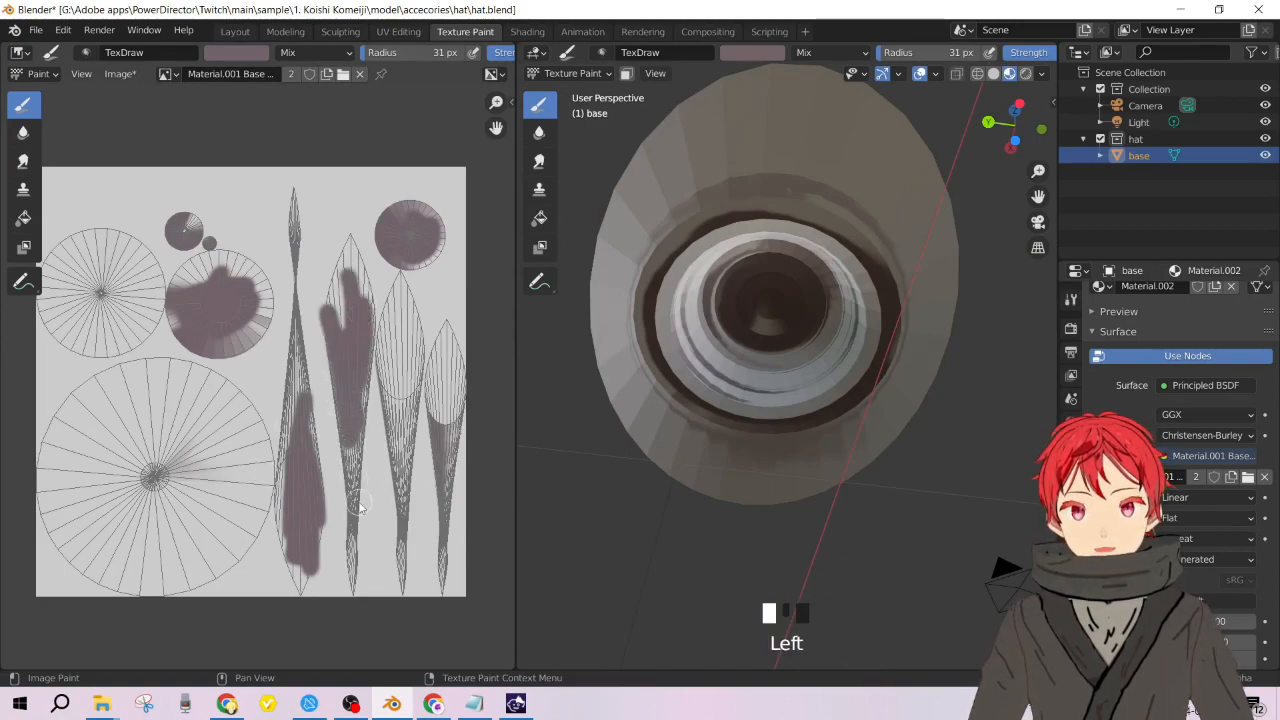
scroll(346, 446, "down", 6)
scroll(346, 446, "up", 6)
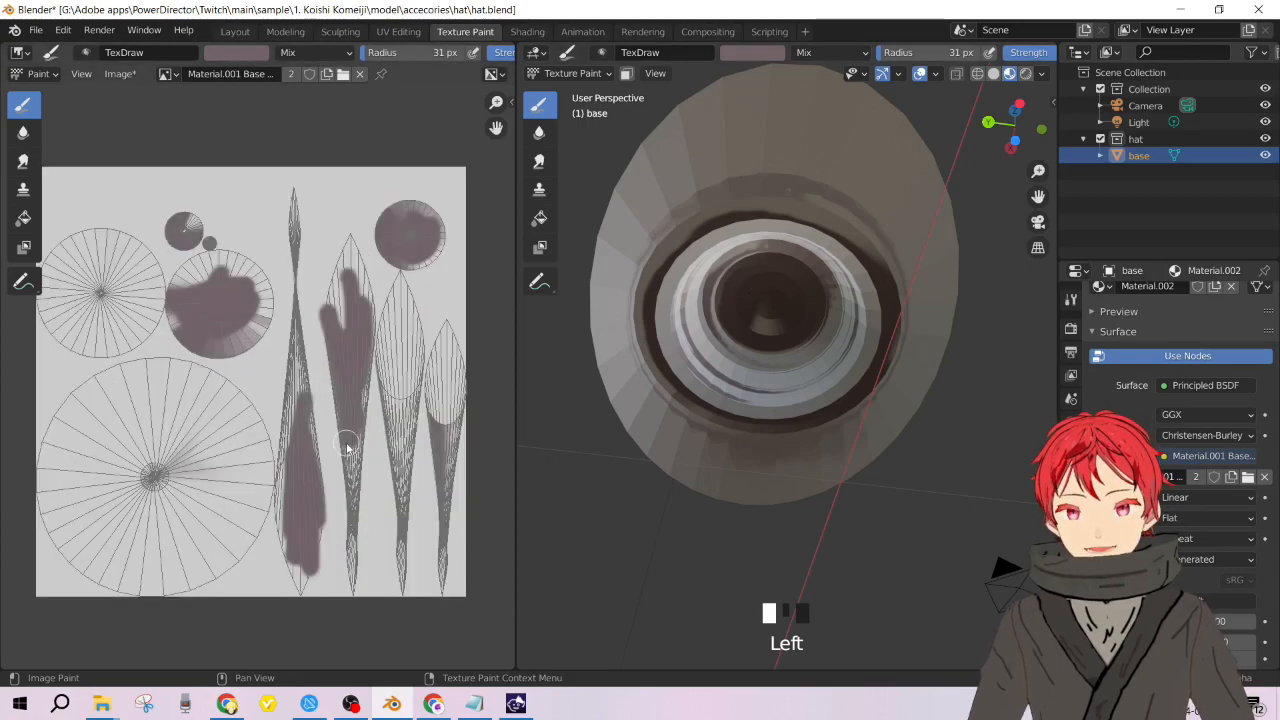
middle_click_drag(770, 323, 740, 460)
scroll(749, 451, "down", 5)
scroll(750, 457, "up", 5)
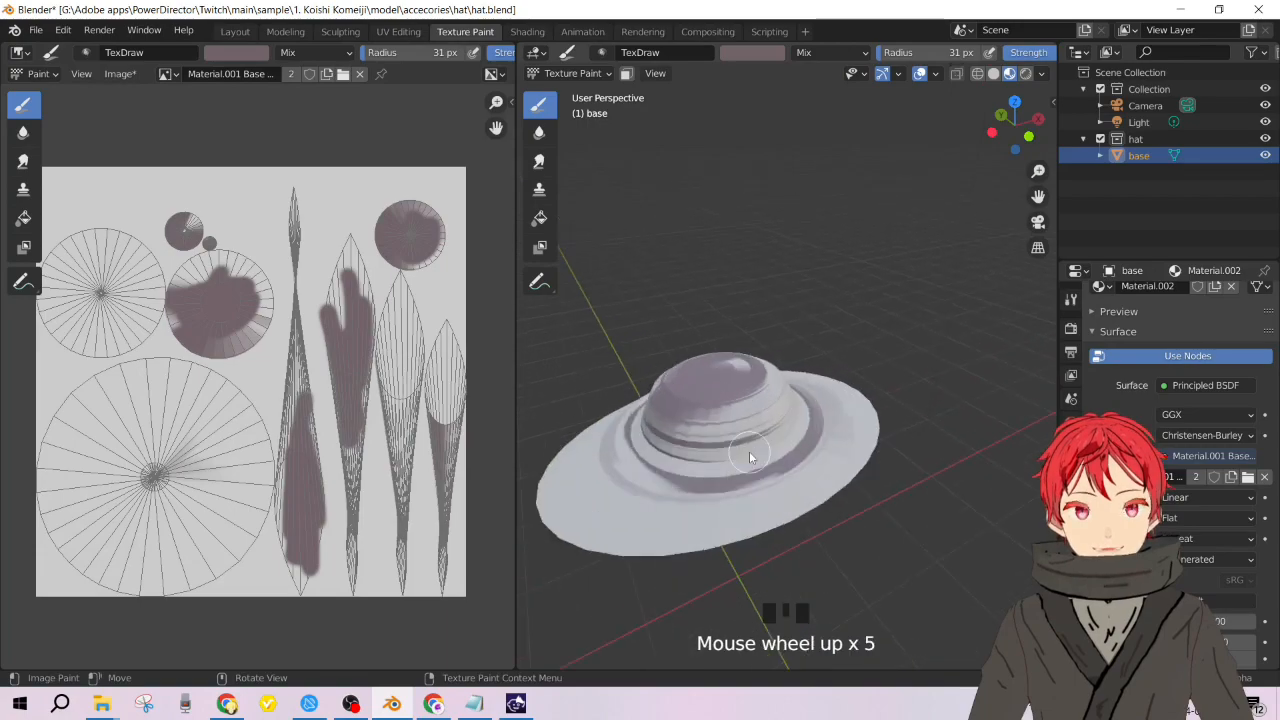